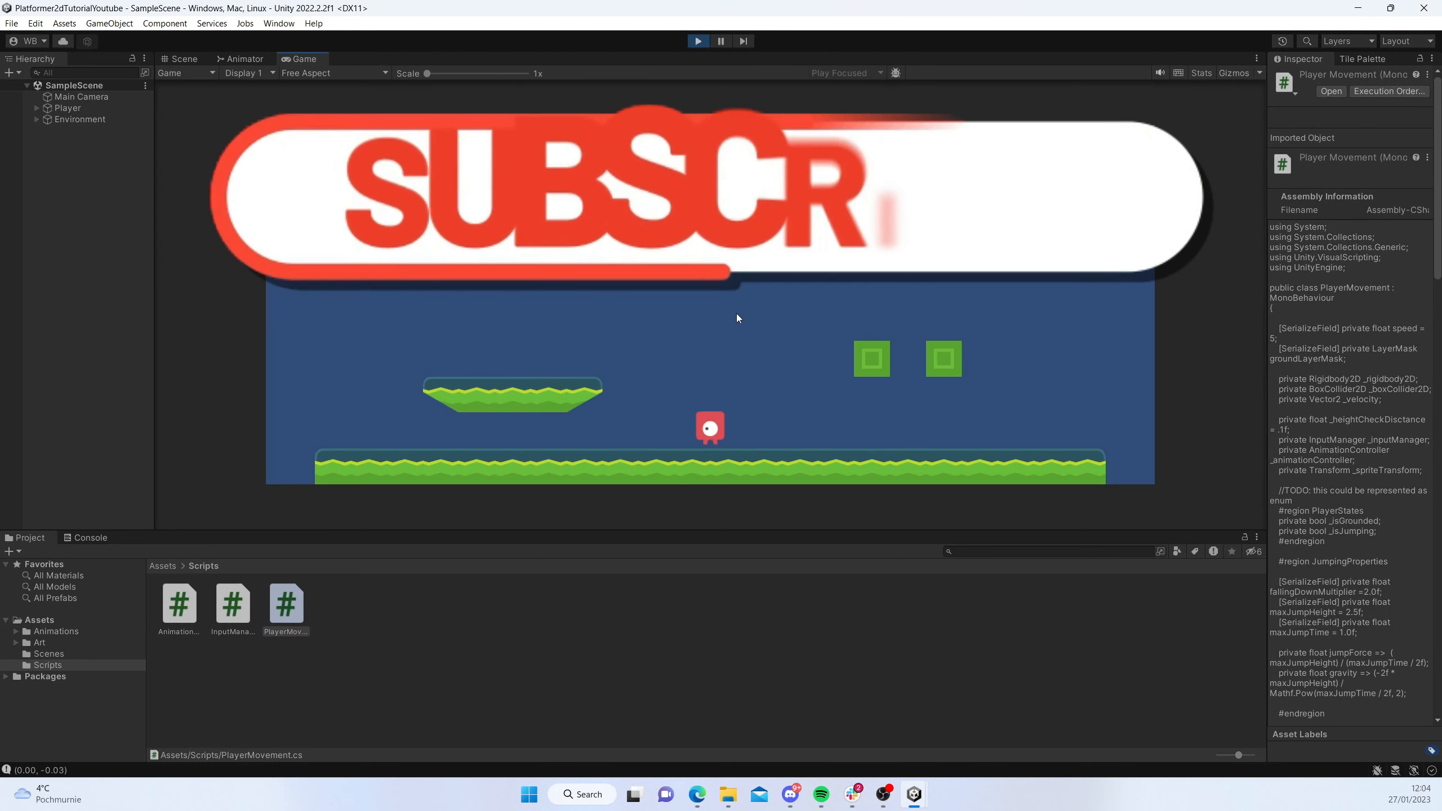
- Playtest the player's running and jumping across the ground, the floating platform and the area around the two blocks
key(a)
key(space)
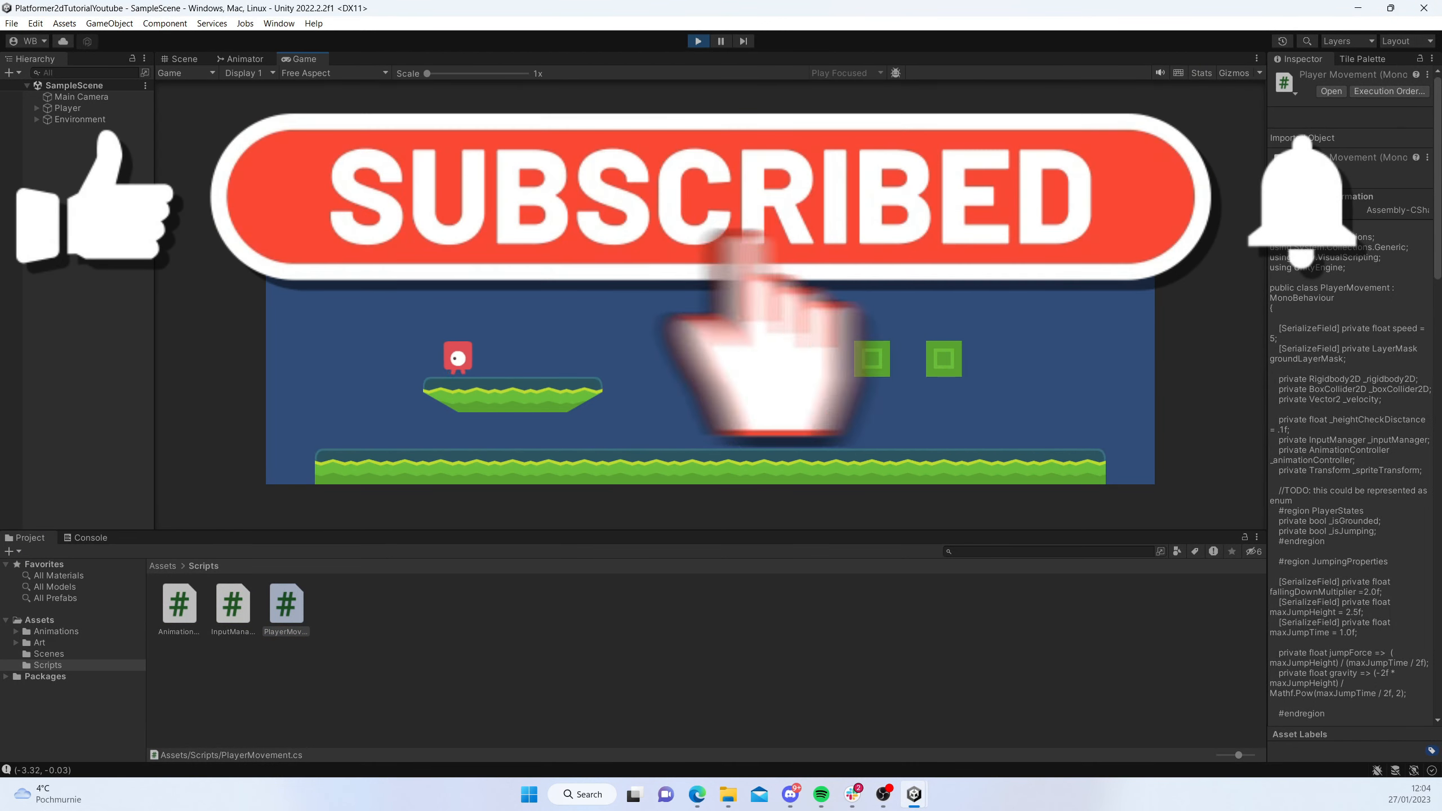
key(d)
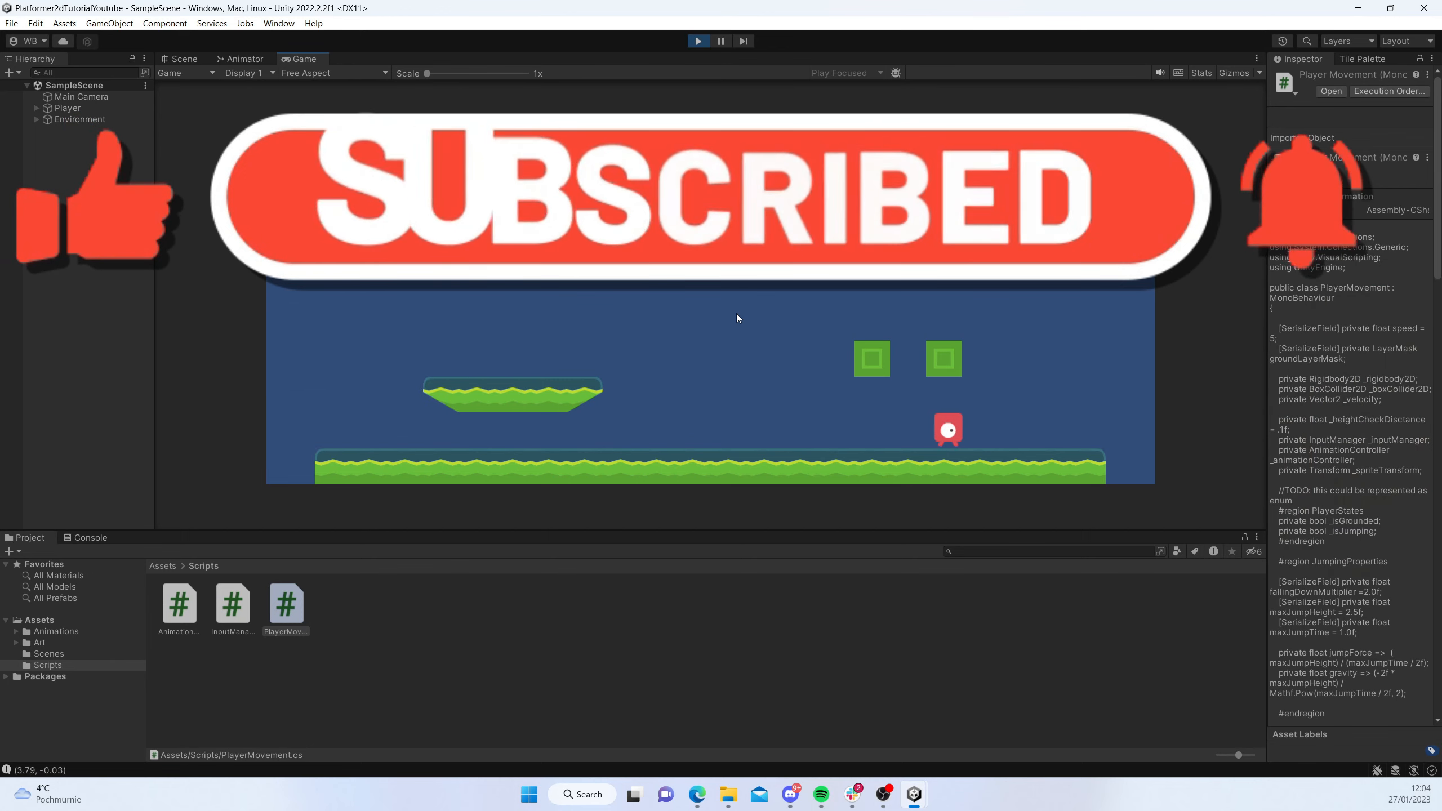
key(a)
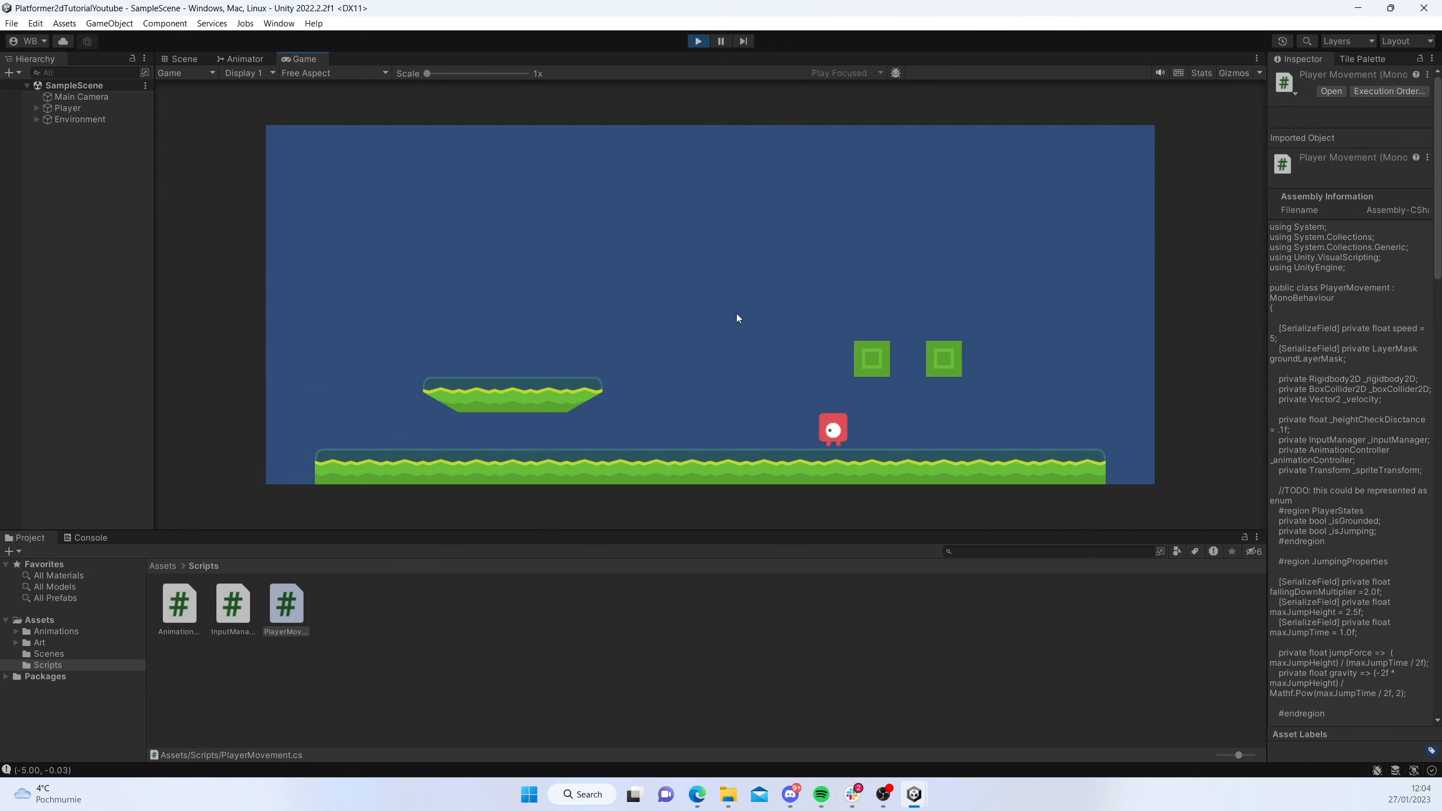
key(space)
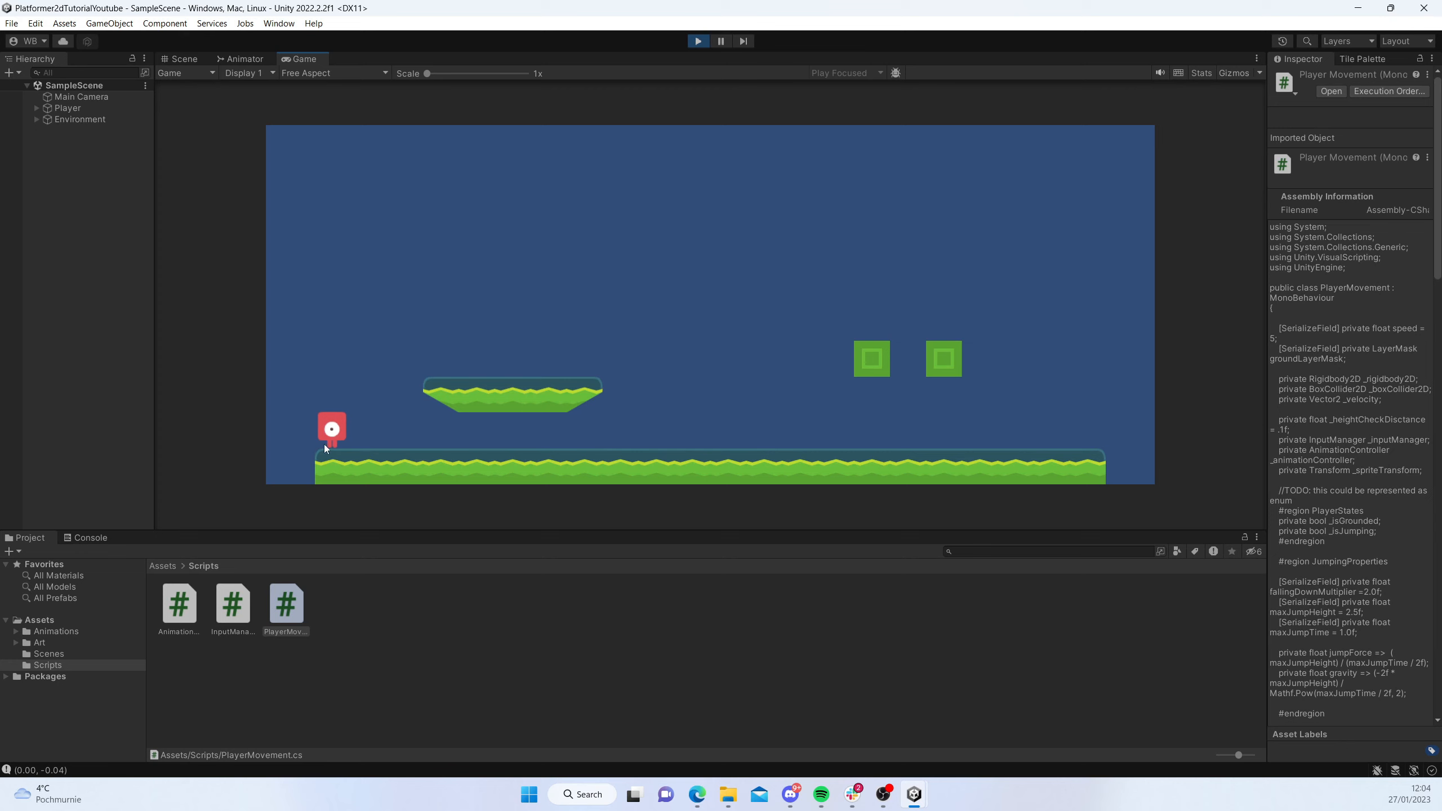
key(d)
key(space)
key(d)
key(space)
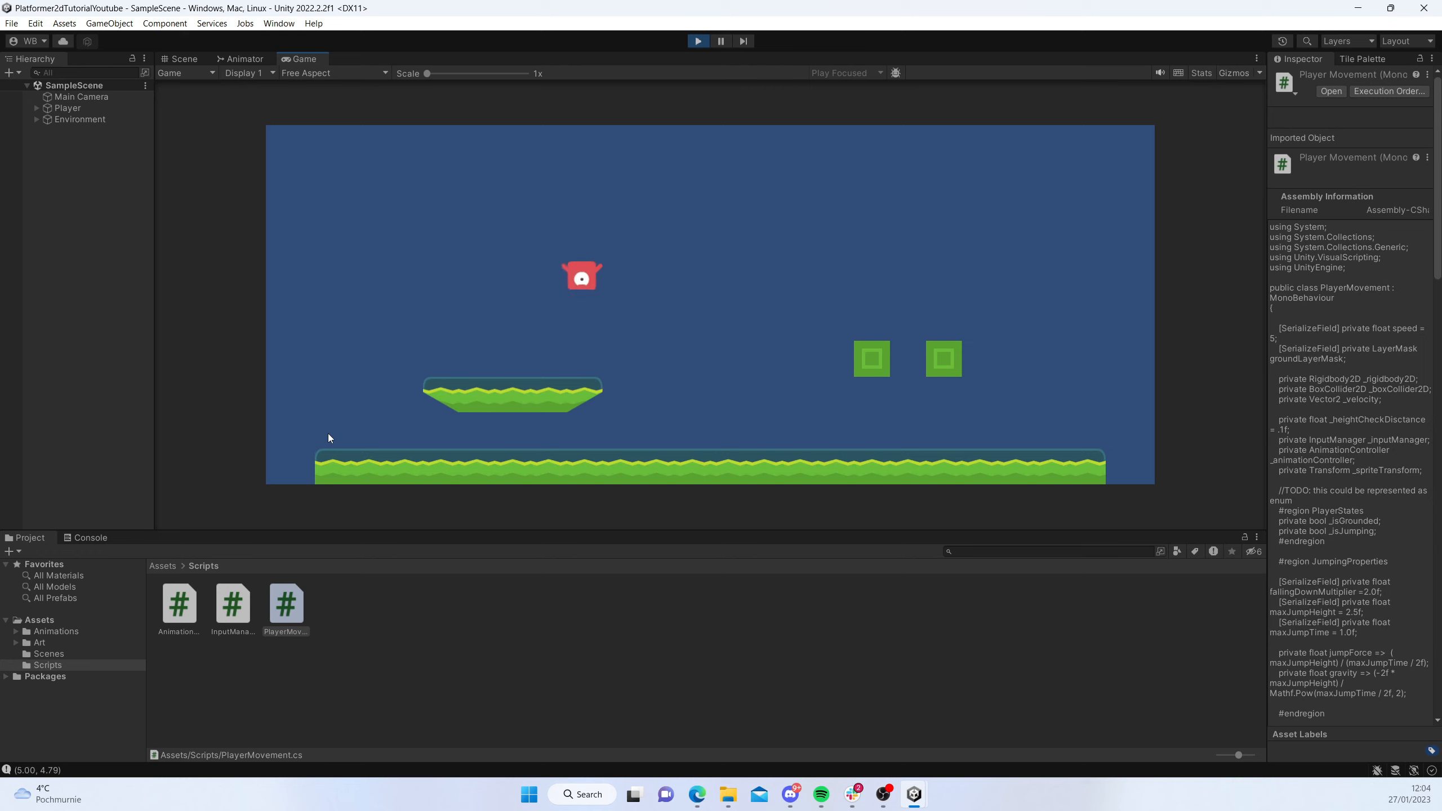
key(space)
key(d)
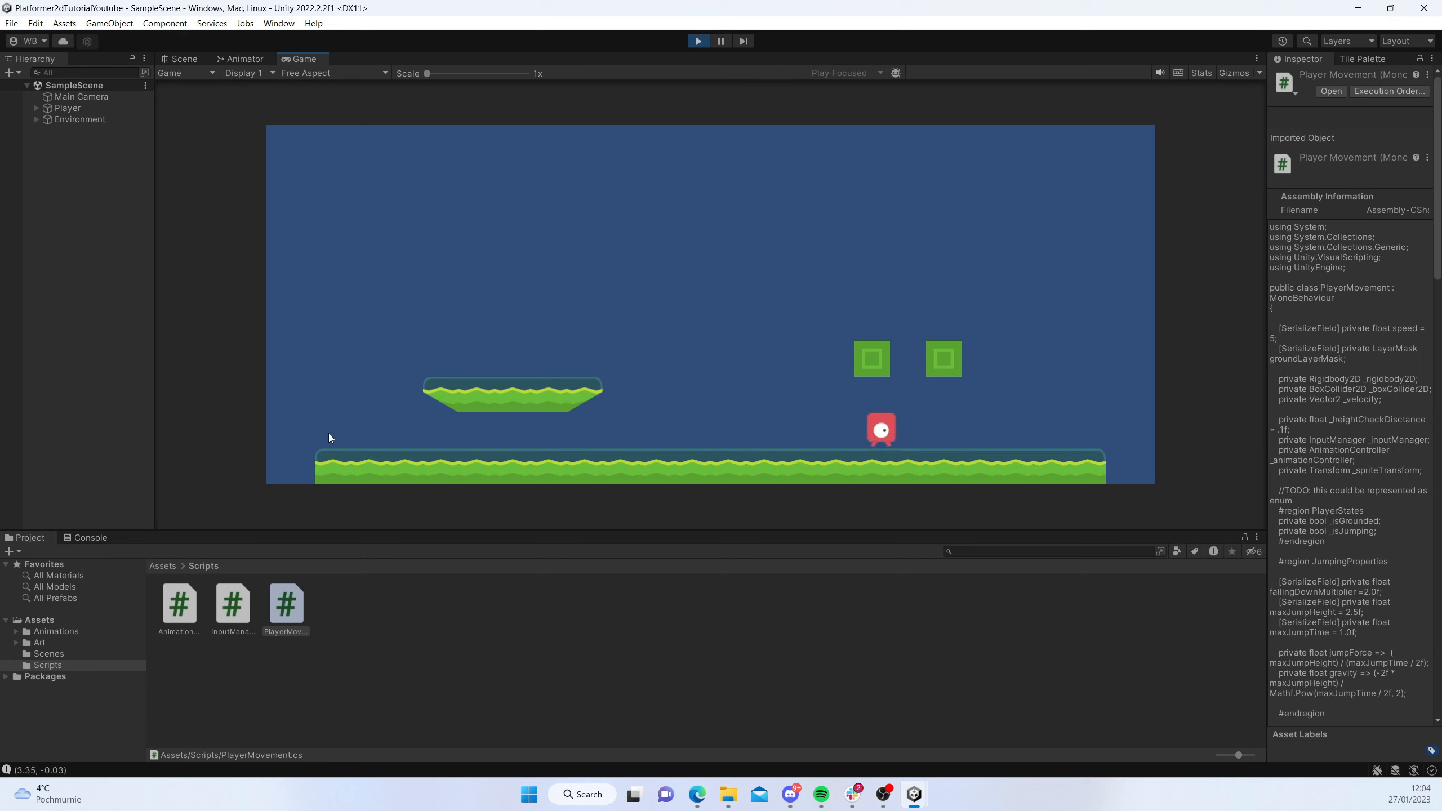
key(a)
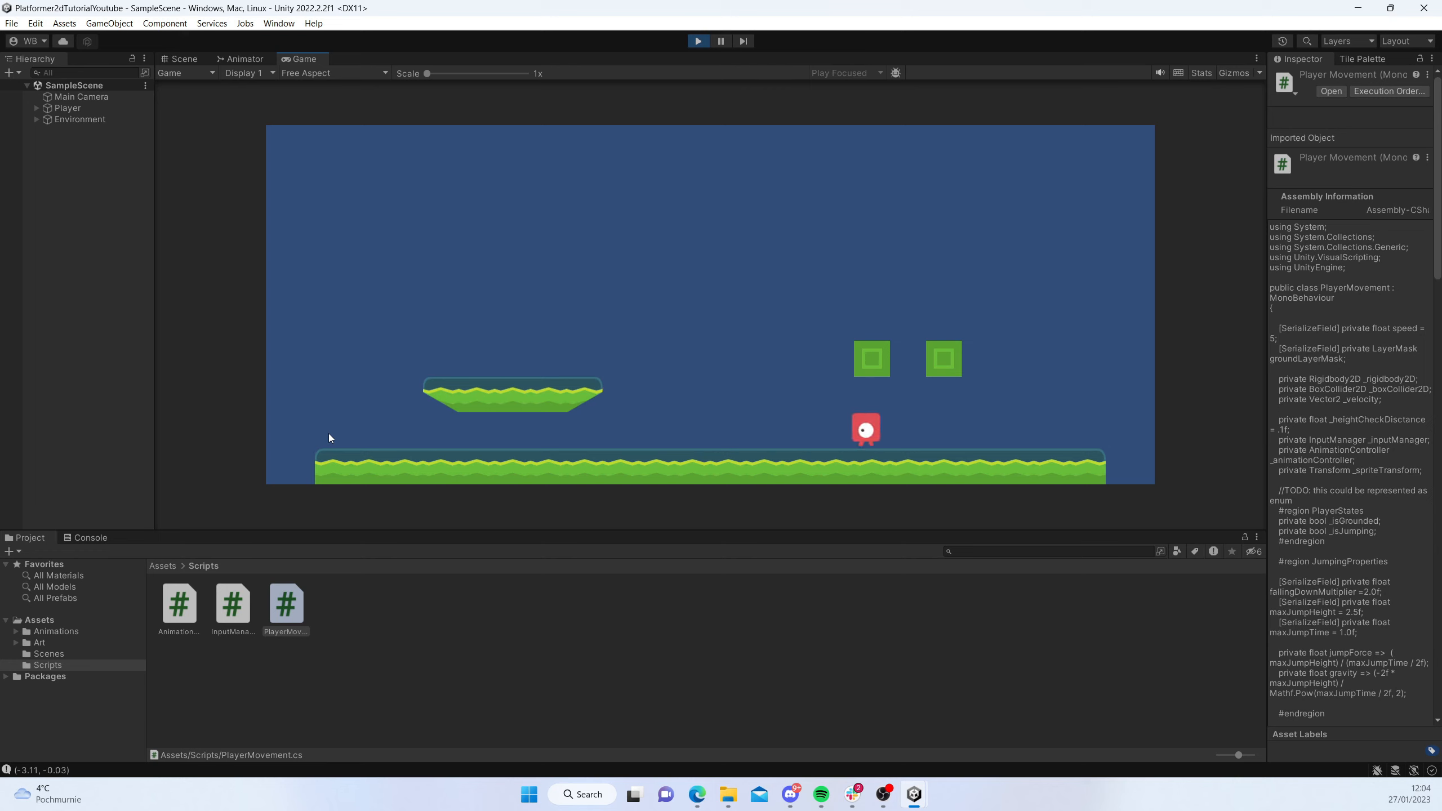
key(space)
key(a)
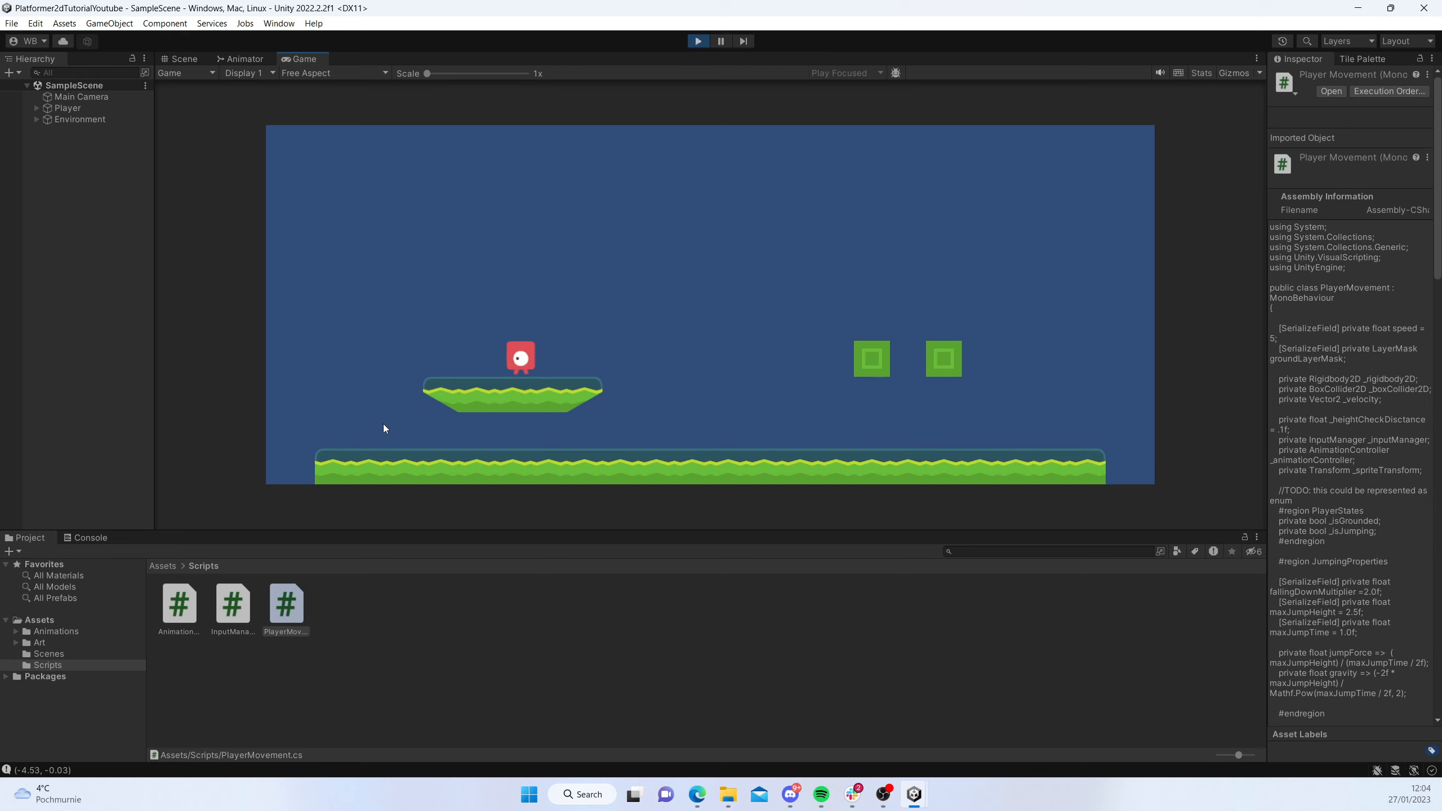
key(d)
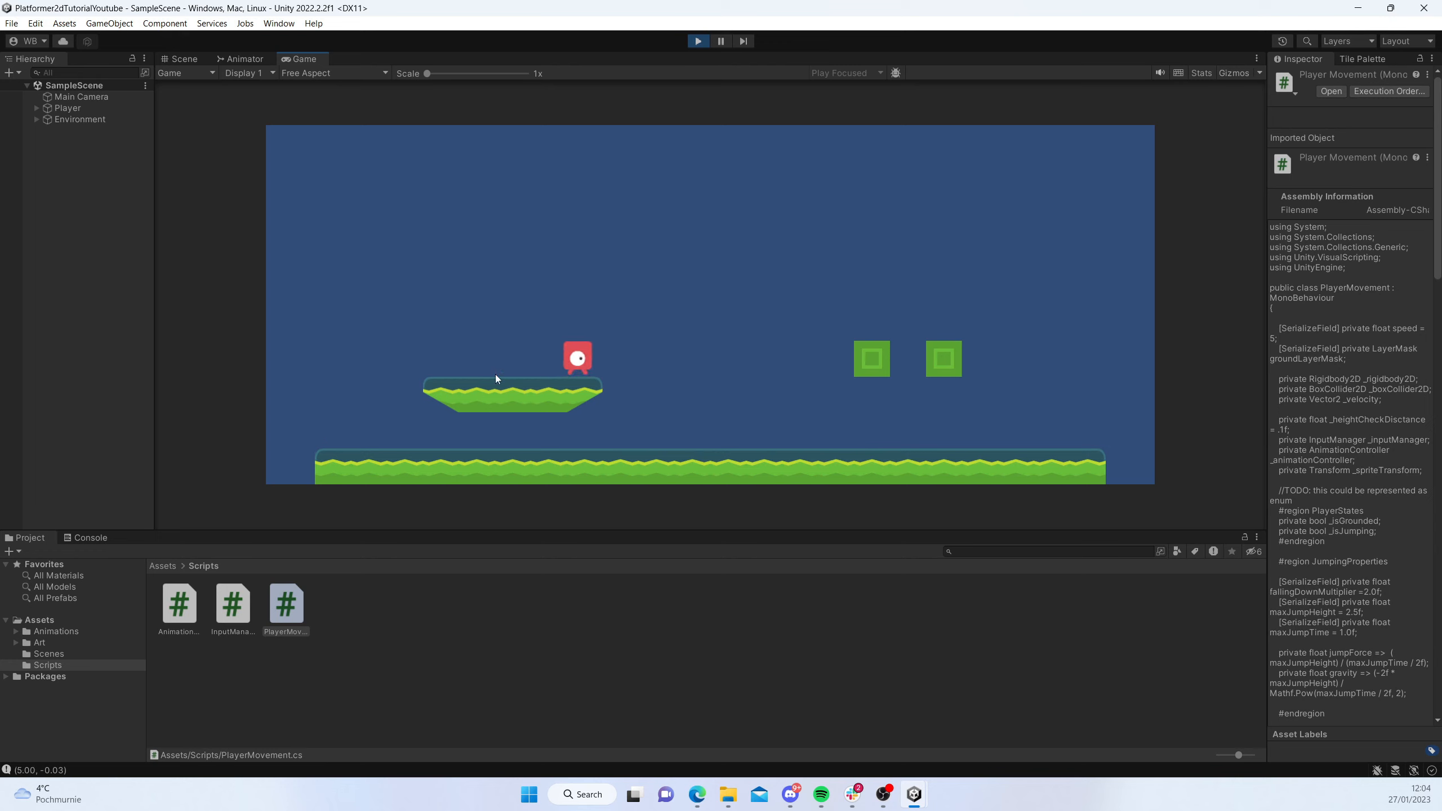
key(space)
key(d)
key(space)
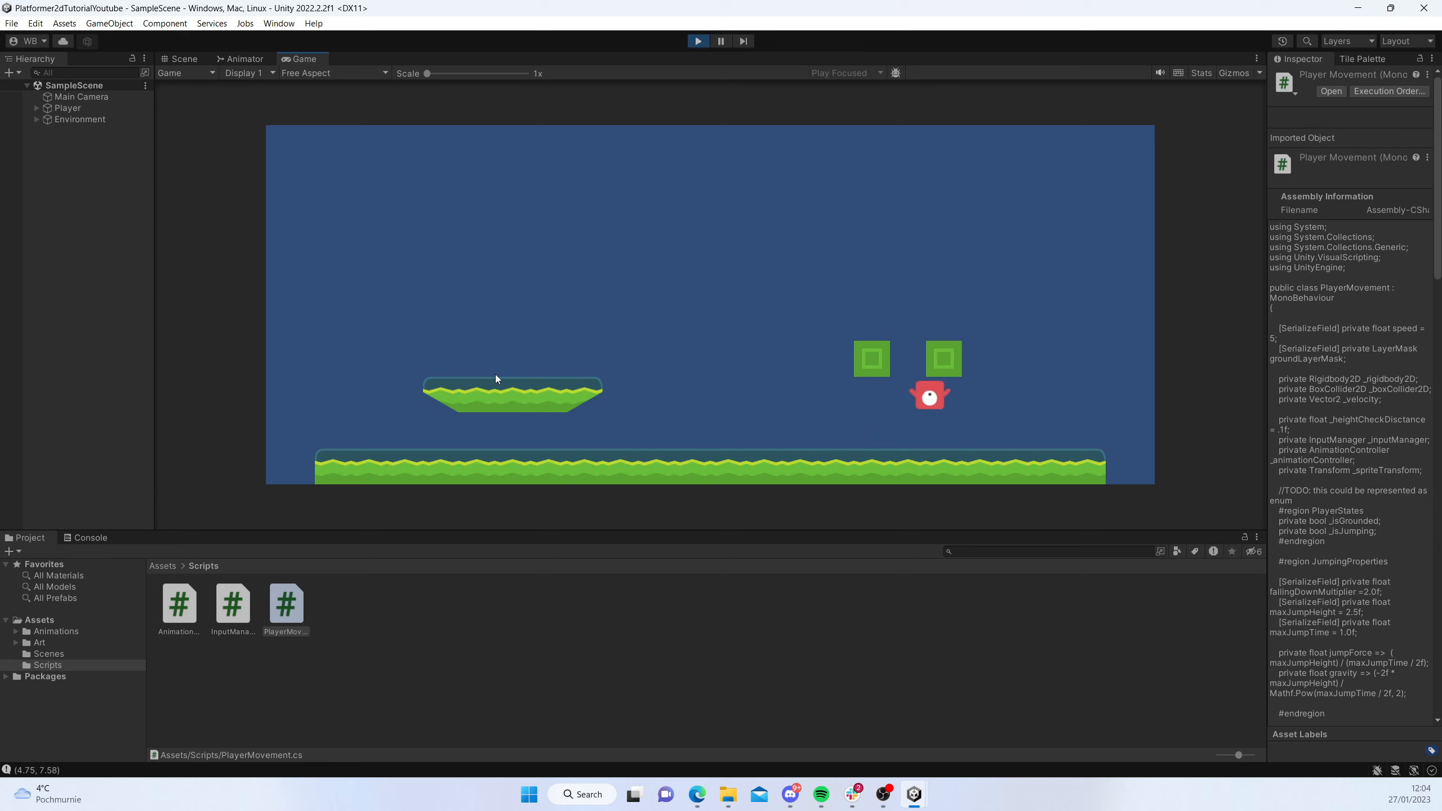
key(a)
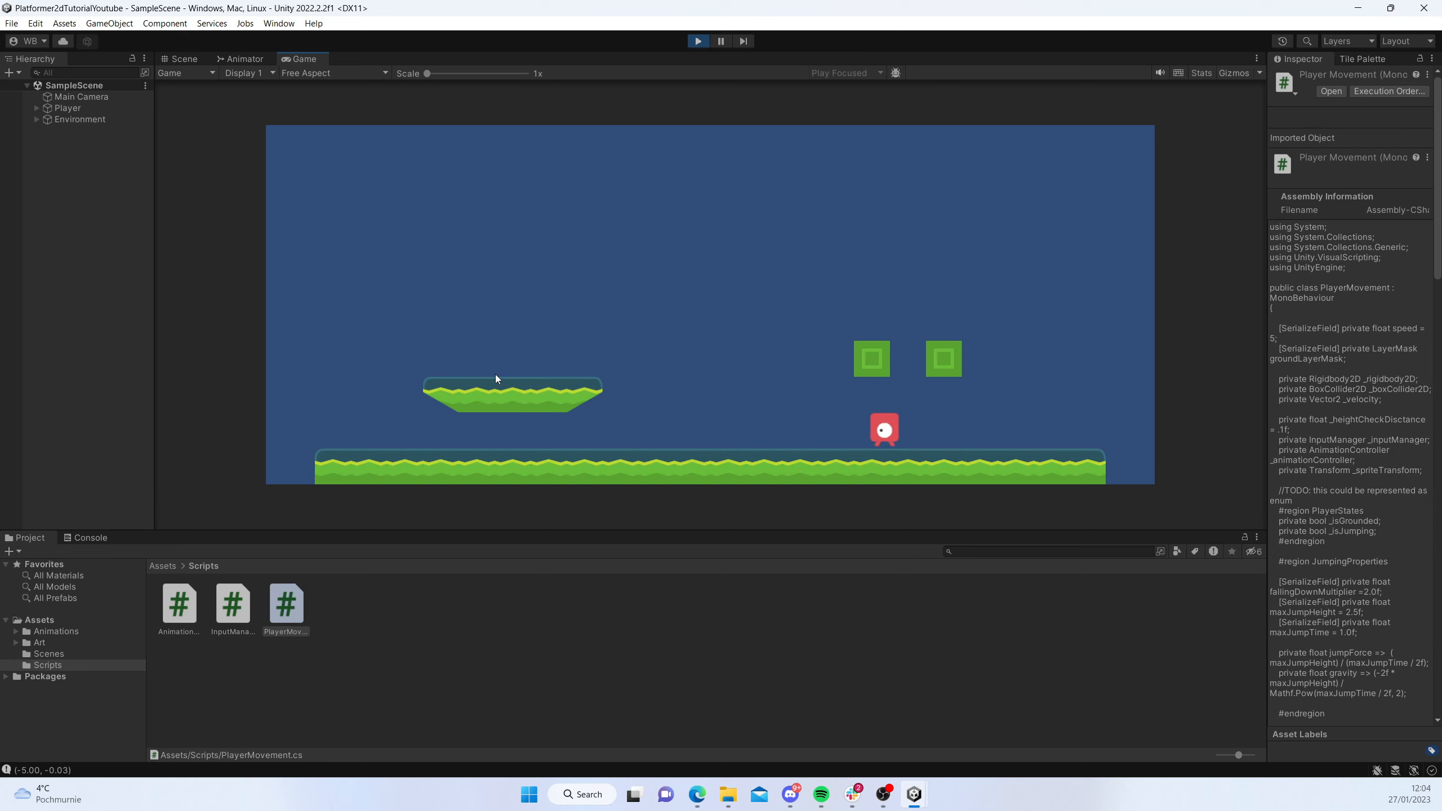
key(a)
key(space)
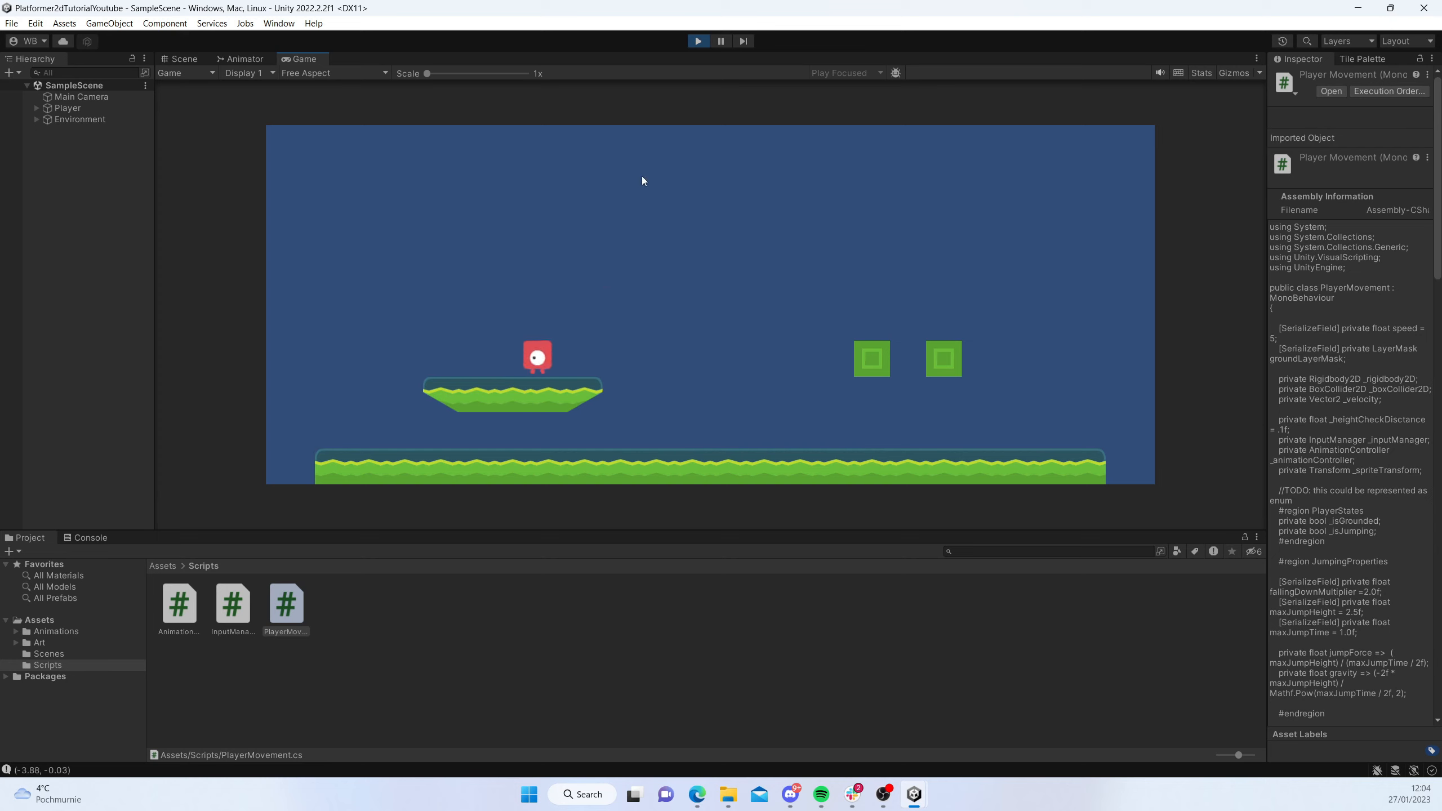
key(d)
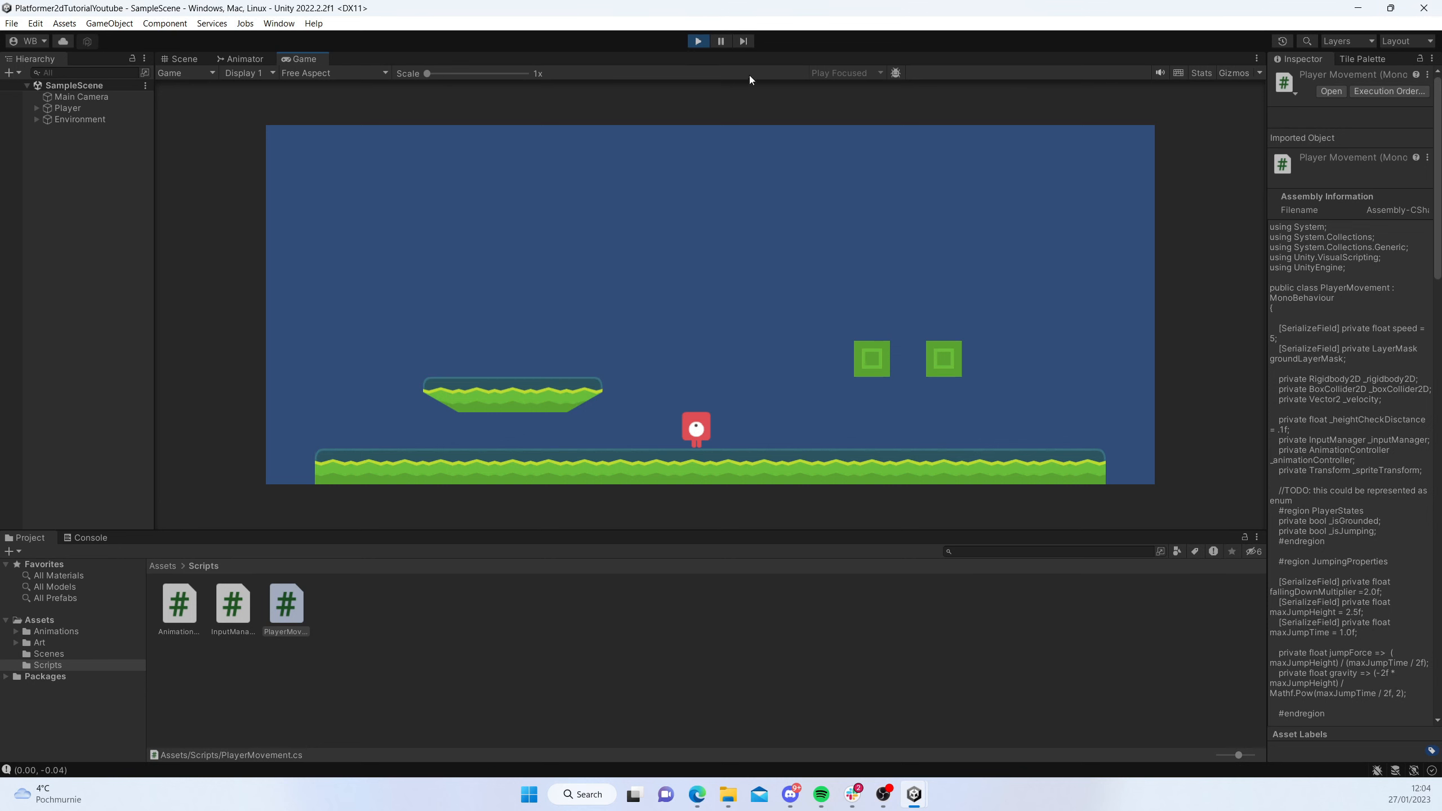
- Stop play mode and create a C# script named FollowTarget in the Scripts folder
click(694, 46)
click(424, 633)
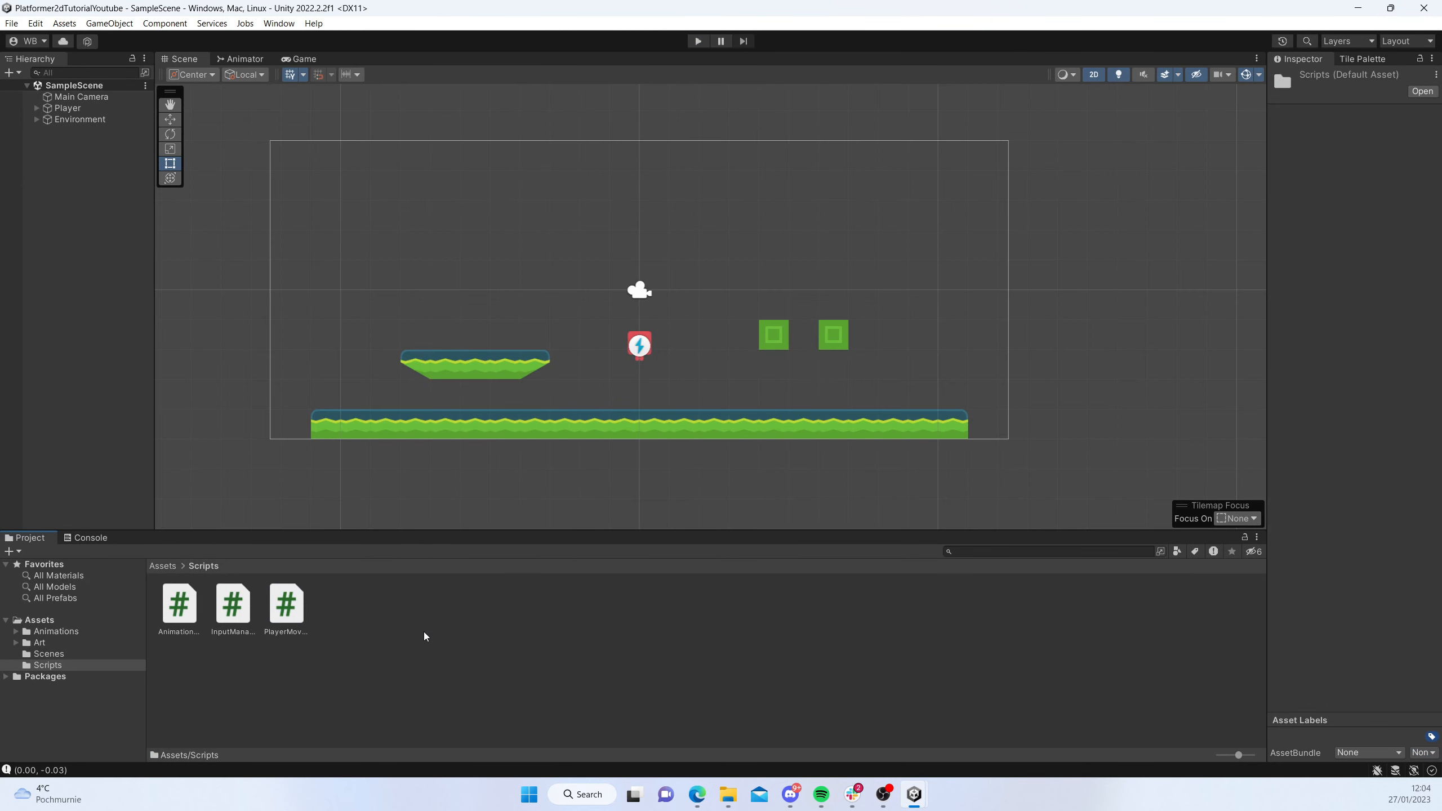
right_click(425, 633)
mouse_move(507, 282)
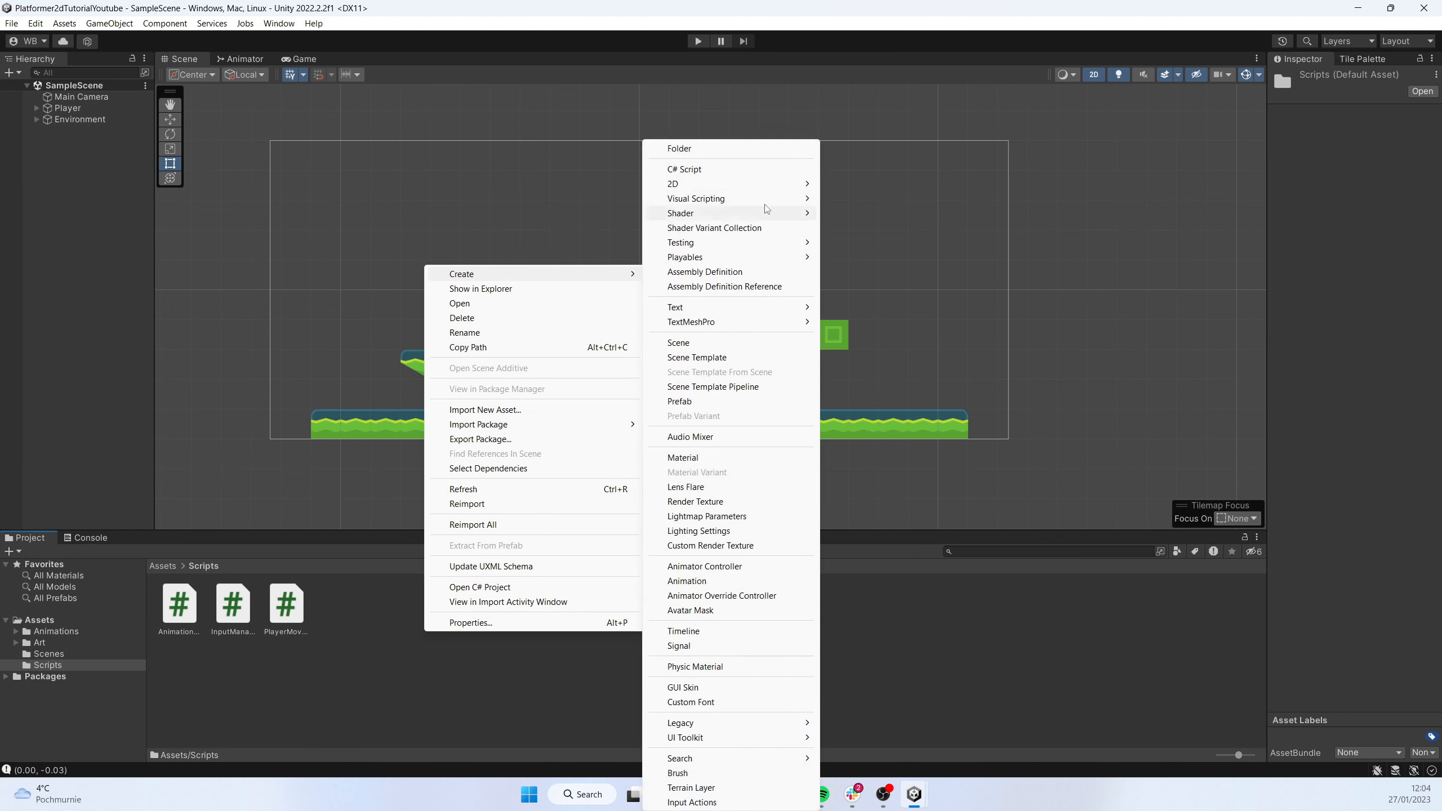
click(749, 171)
text(FollowTarget)
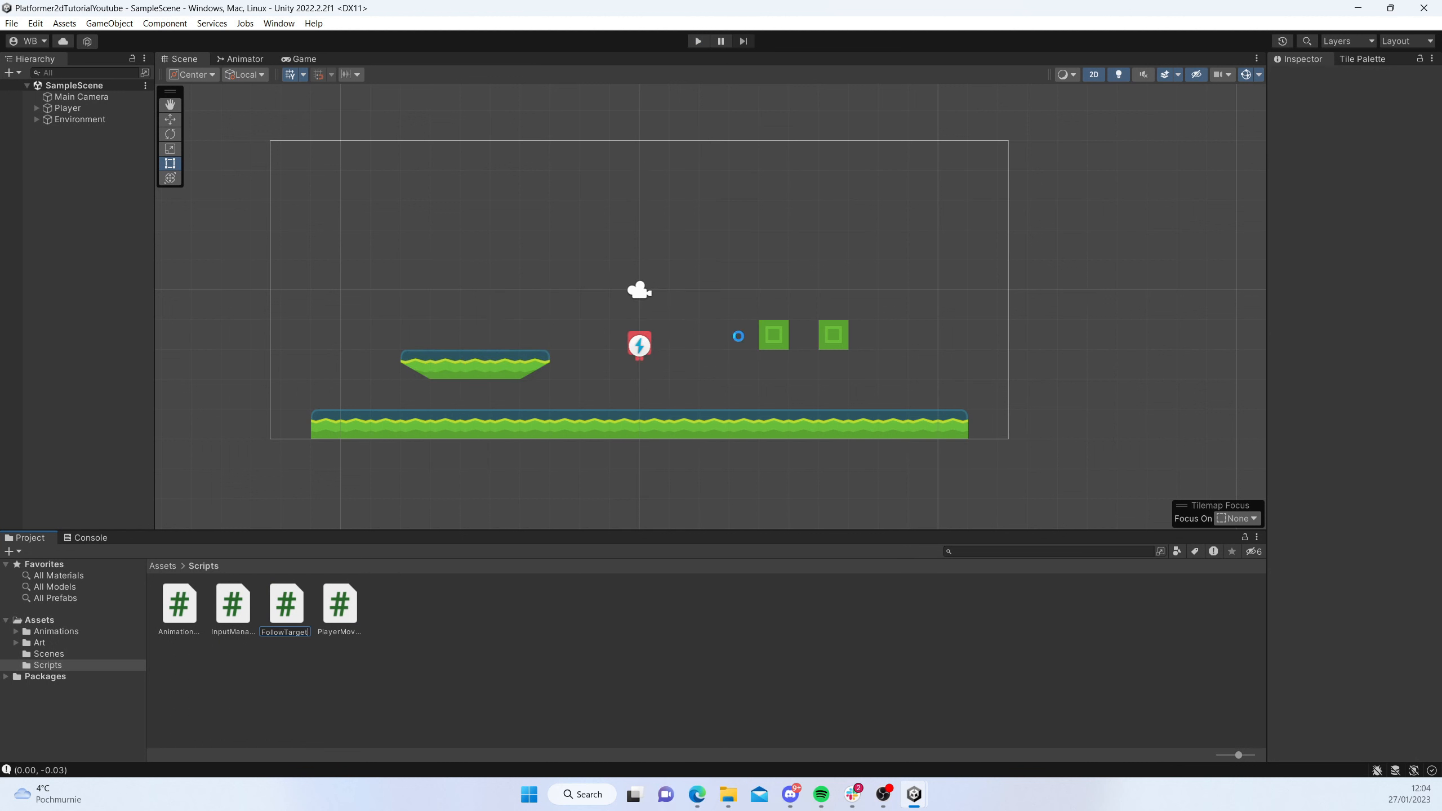
key(Return)
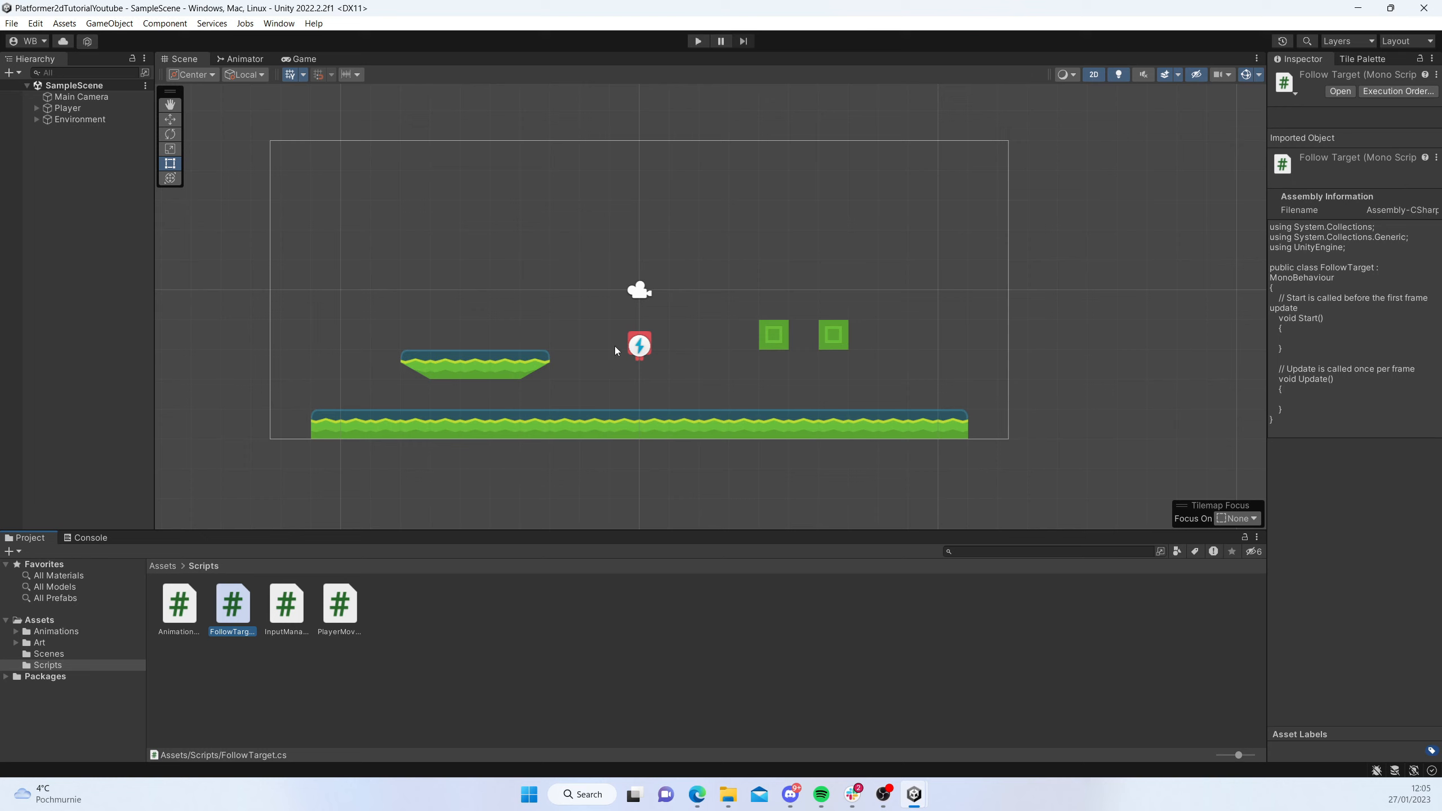
- Attach the FollowTarget script to the Main Camera, and delete its default Start and Update methods in Rider
drag(240, 613, 83, 94)
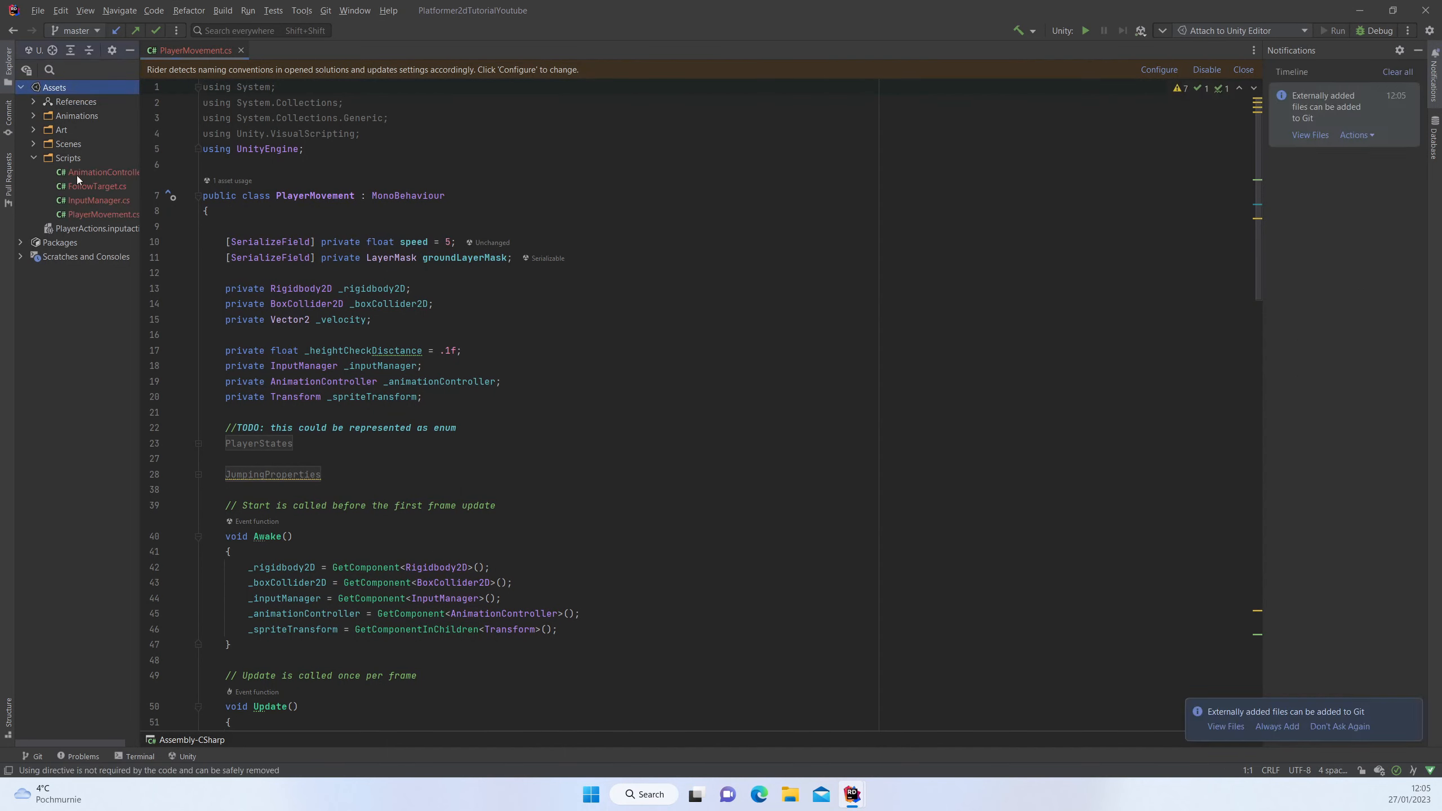
double_click(85, 186)
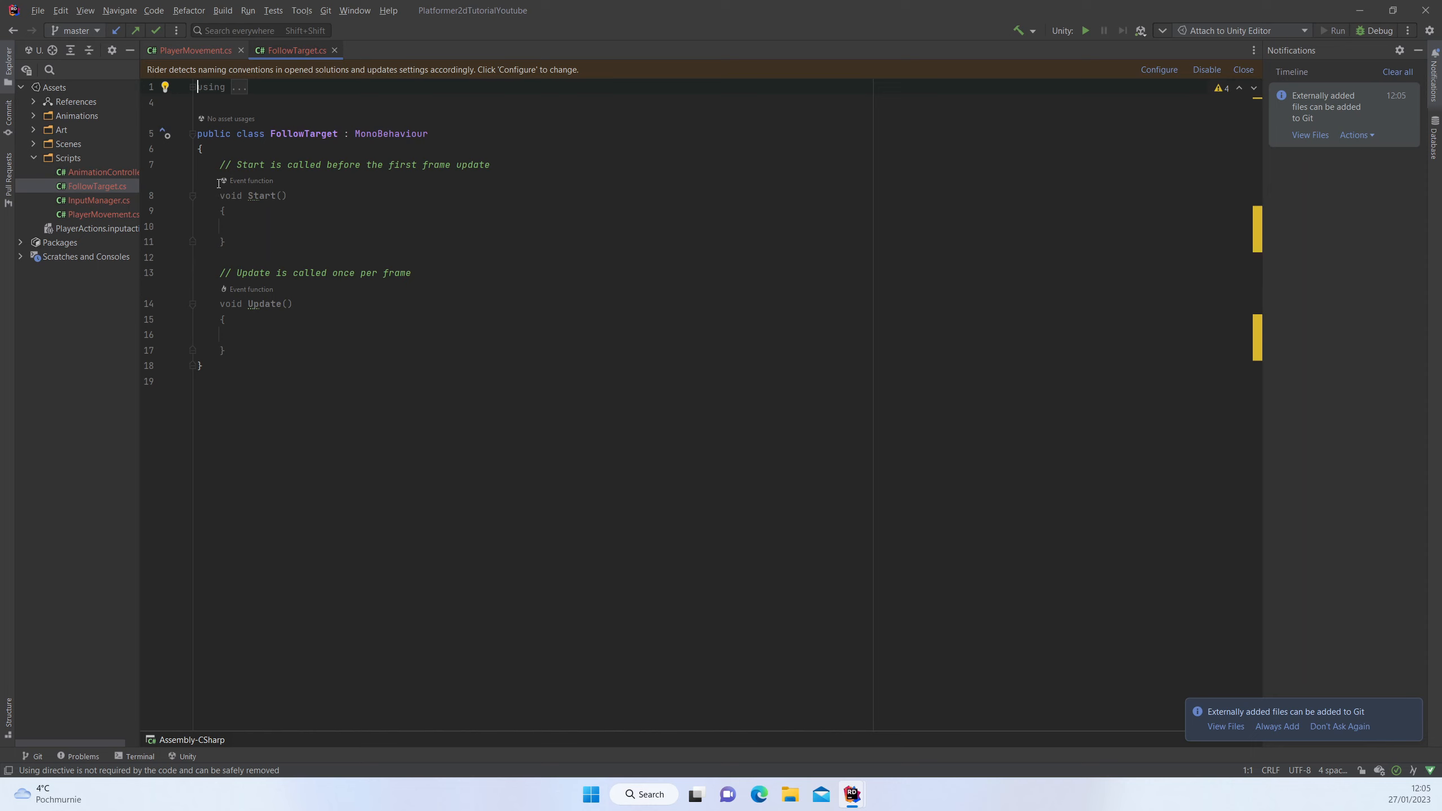
drag(216, 178, 271, 353)
key(BackSpace)
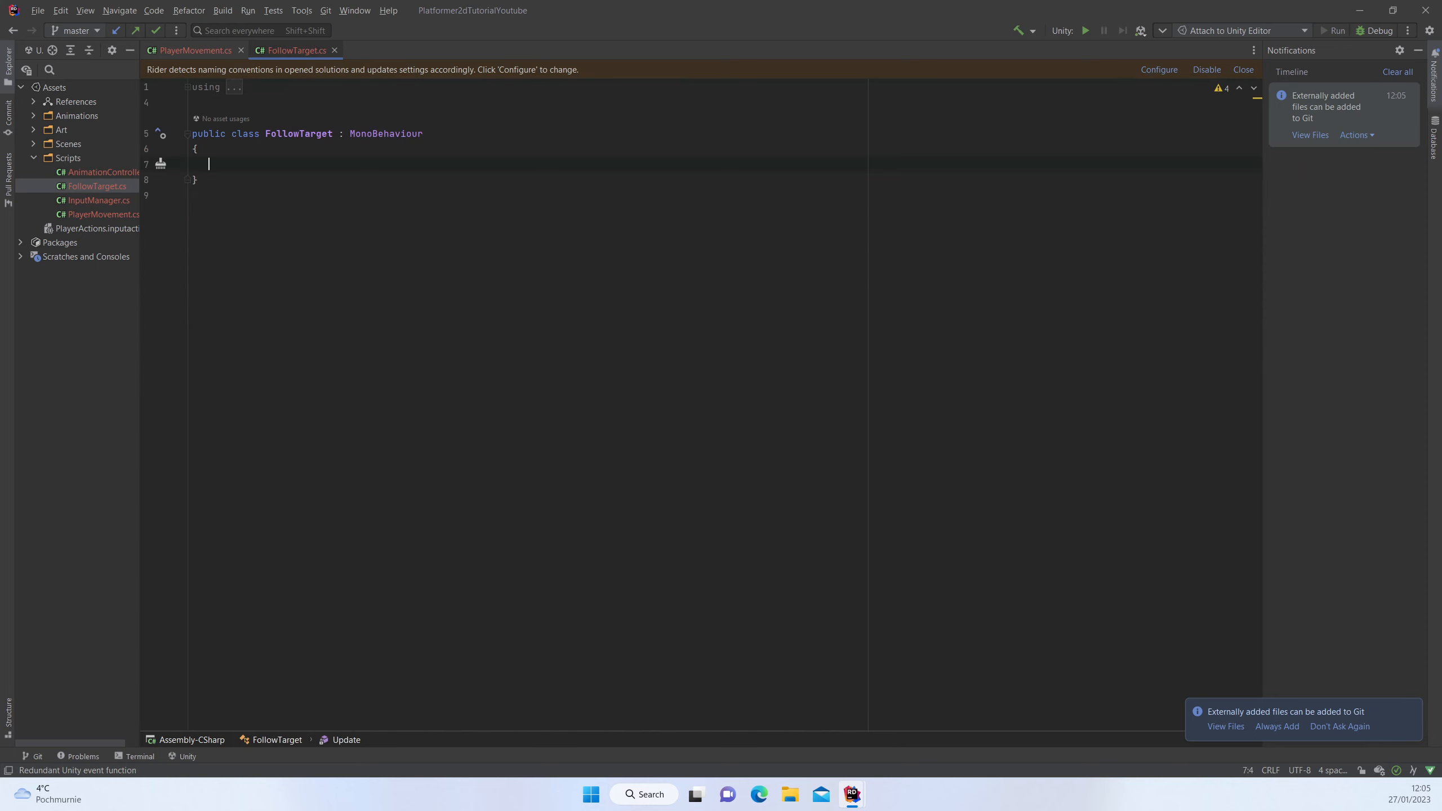
- Declare a serialized private Transform field named target in the FollowTarget class, and insert an empty line above it
text(Seri)
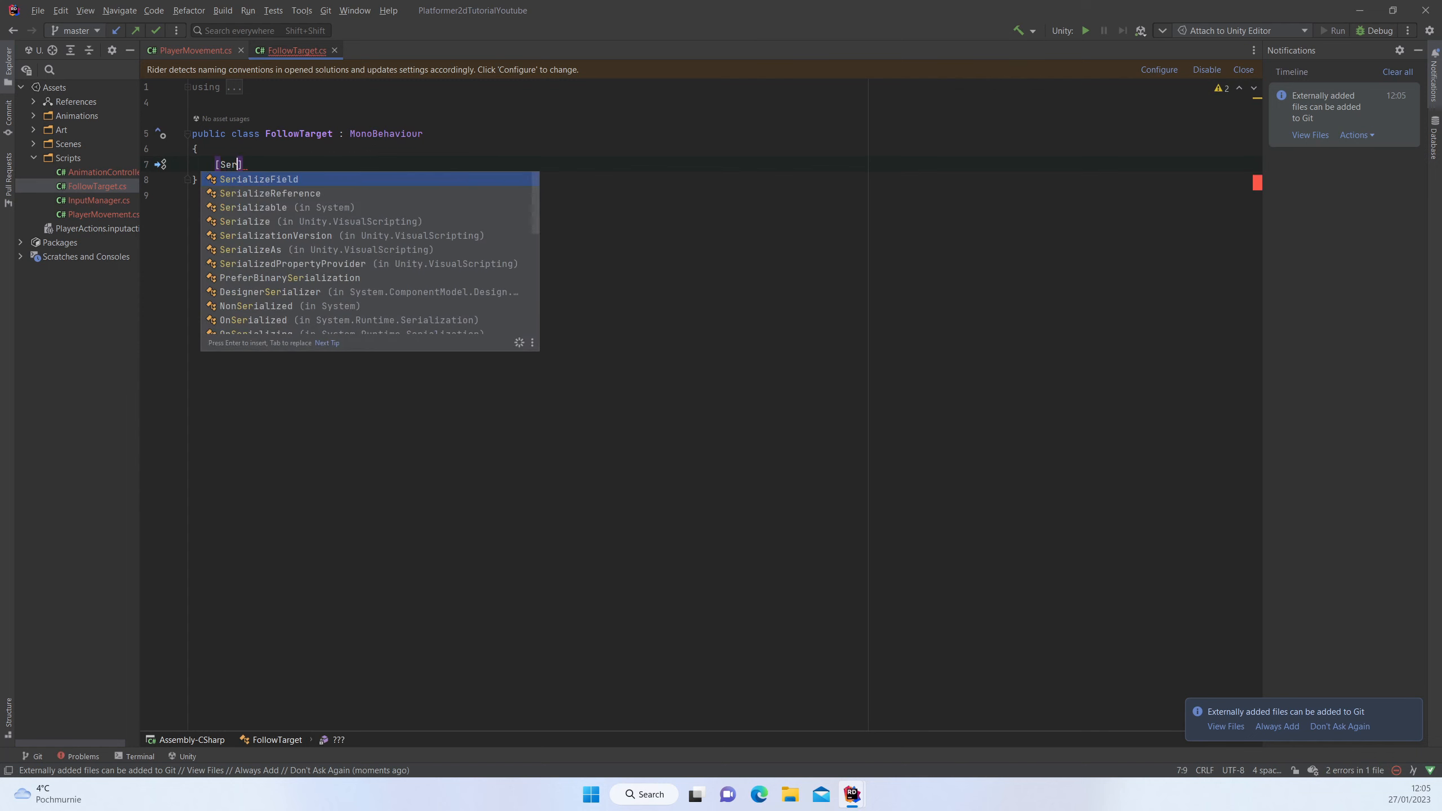
key(Return)
text(Tar)
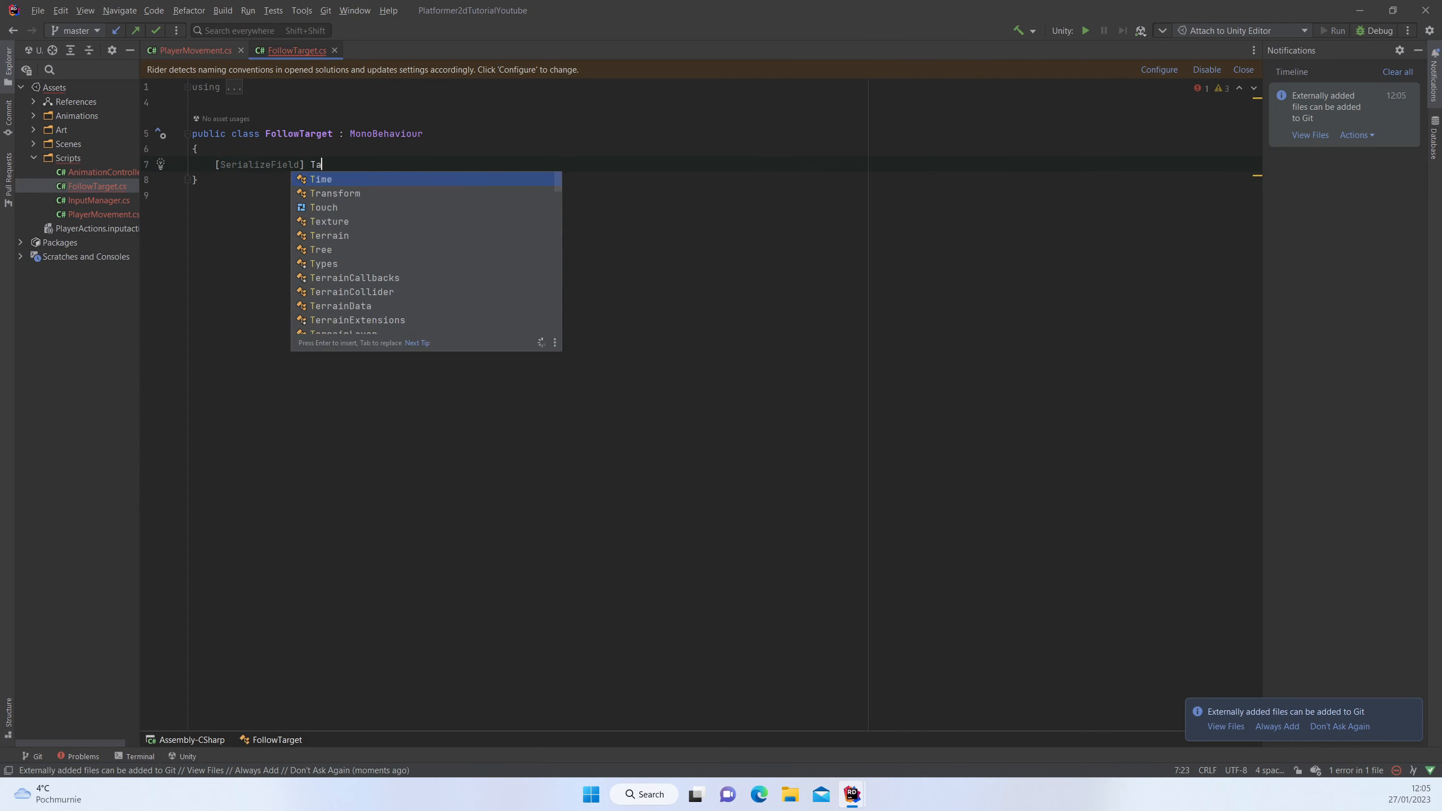
key(BackSpace)
key(BackSpace)
text(ransform )
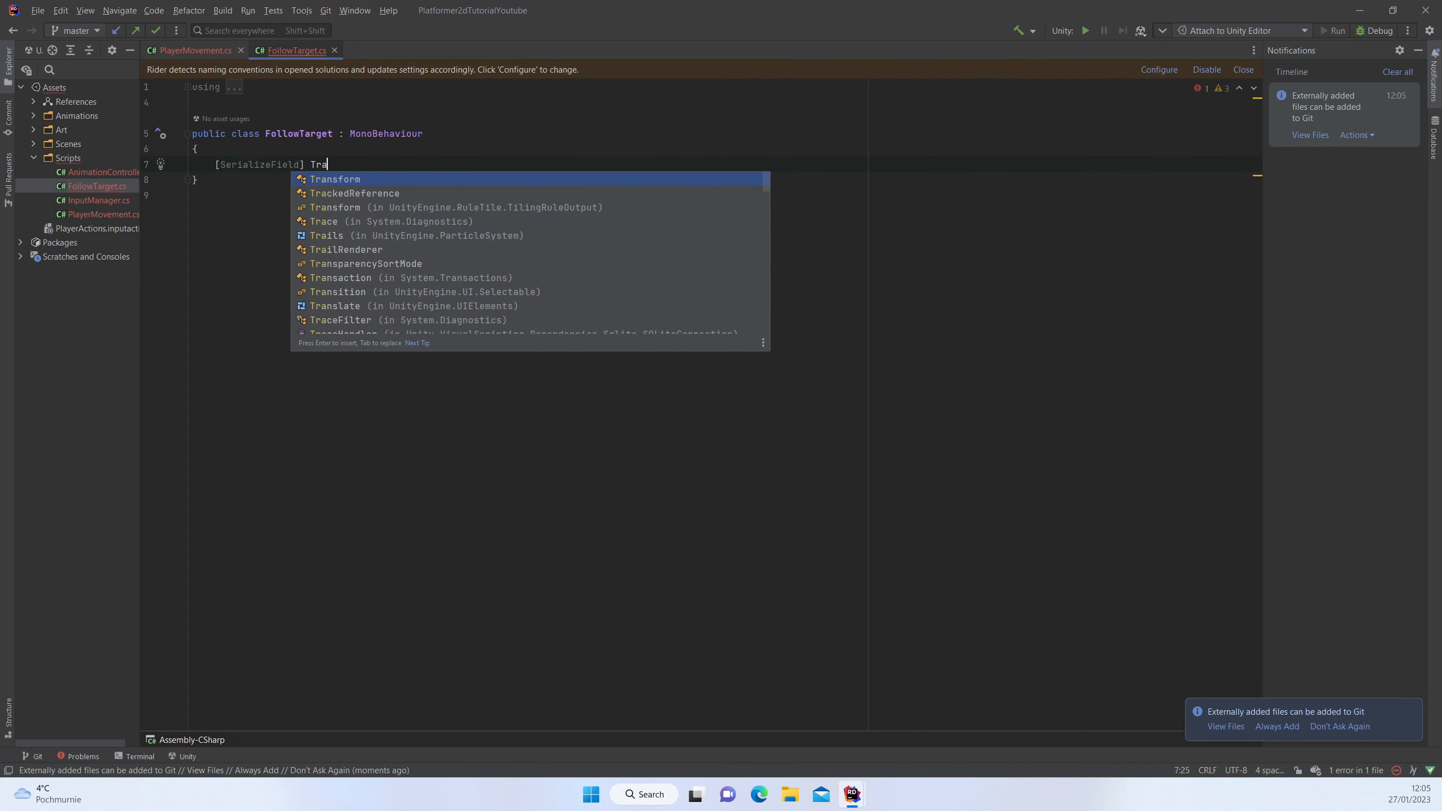
text(target;)
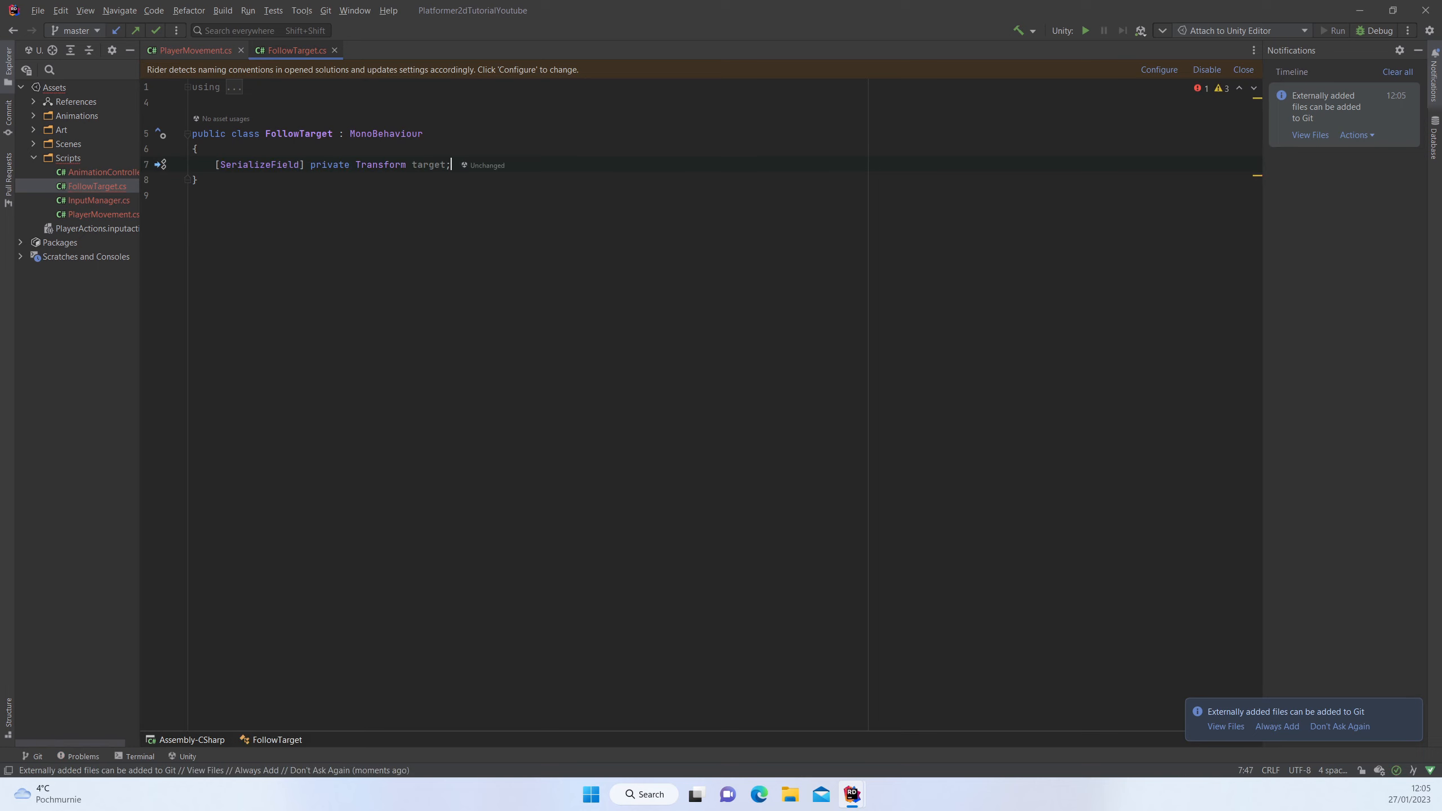
key(Up)
key(Return)
text(// target)
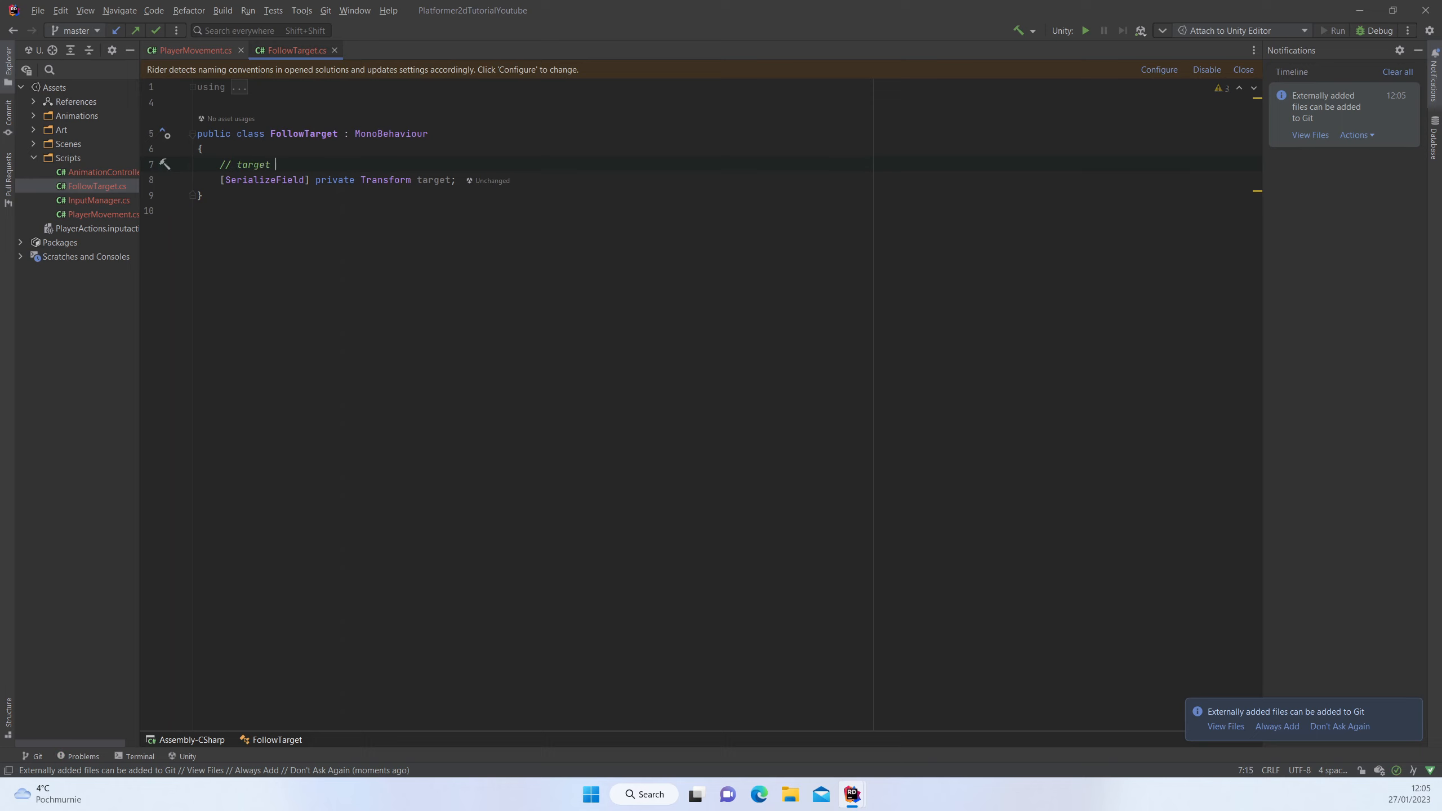
key(BackSpace)
key(BackSpace)
key(BackSpace)
key(BackSpace)
key(BackSpace)
key(BackSpace)
key(BackSpace)
key(BackSpace)
key(BackSpace)
key(BackSpace)
key(BackSpace)
key(BackSpace)
key(BackSpace)
key(BackSpace)
key(BackSpace)
key(BackSpace)
key(BackSpace)
key(BackSpace)
key(BackSpace)
- Add a Tooltip attribute reading "Target for camera to follow" above the target field
text([Tooltip)
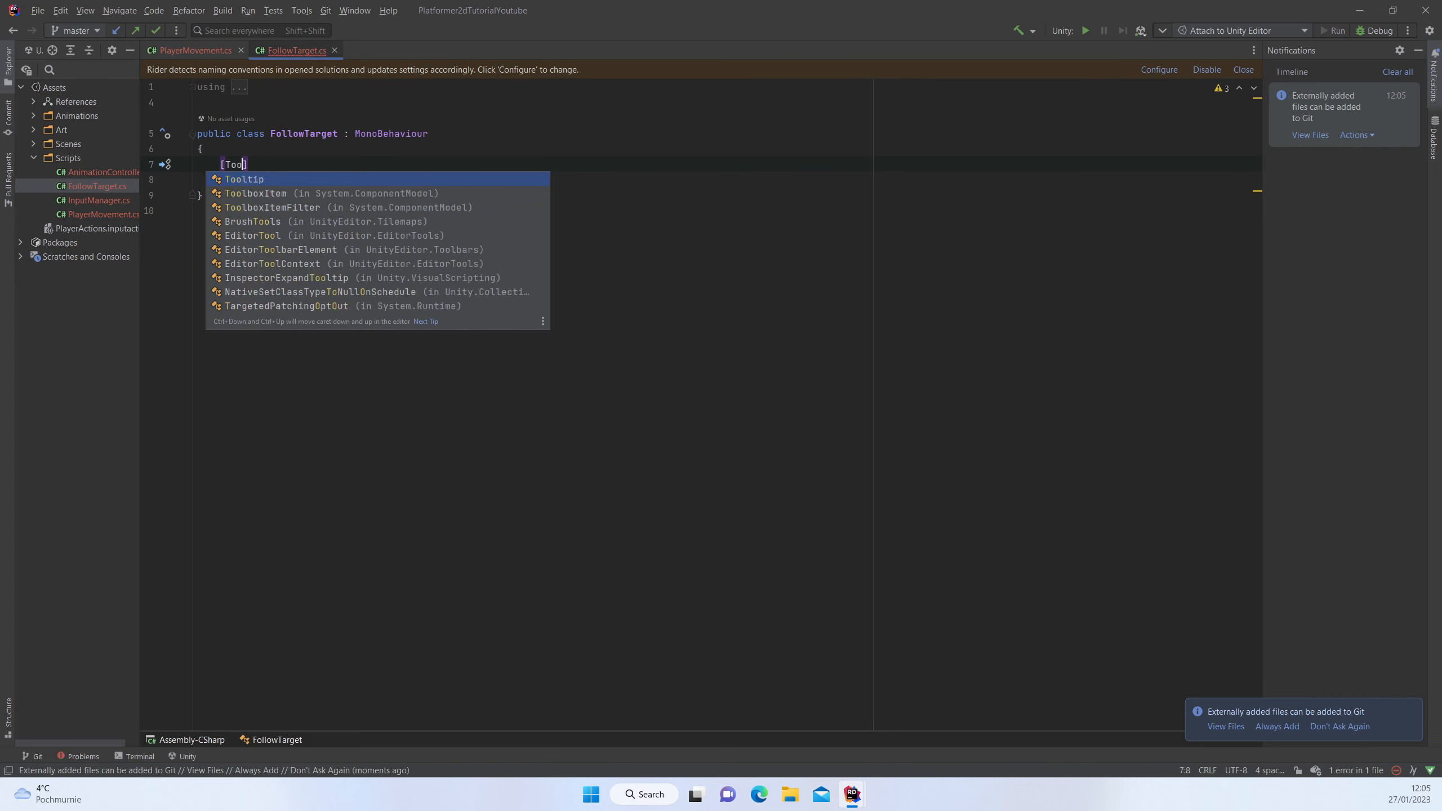
key(Return)
text("Target fo)
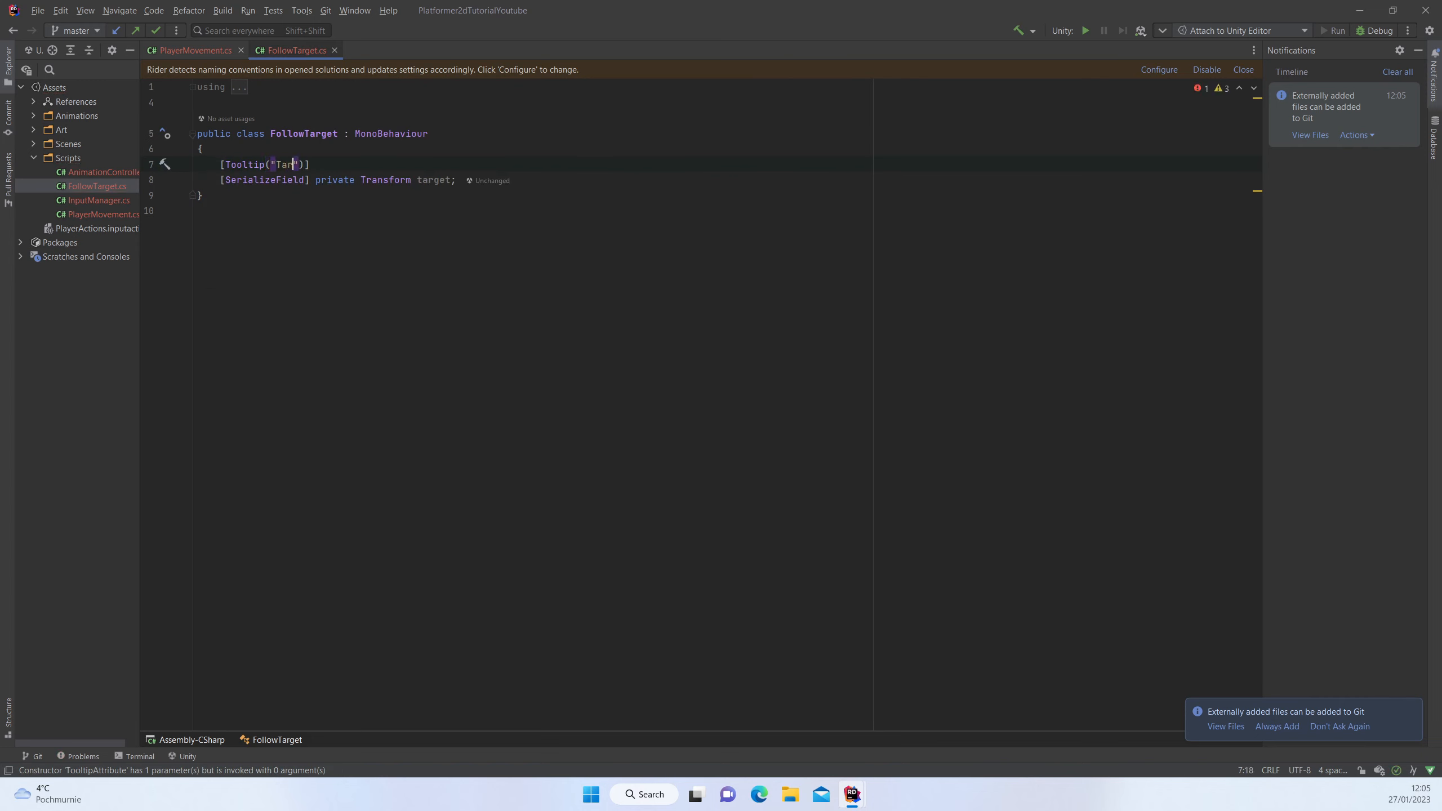
text(r camera to follow)
key(Down)
key(Down)
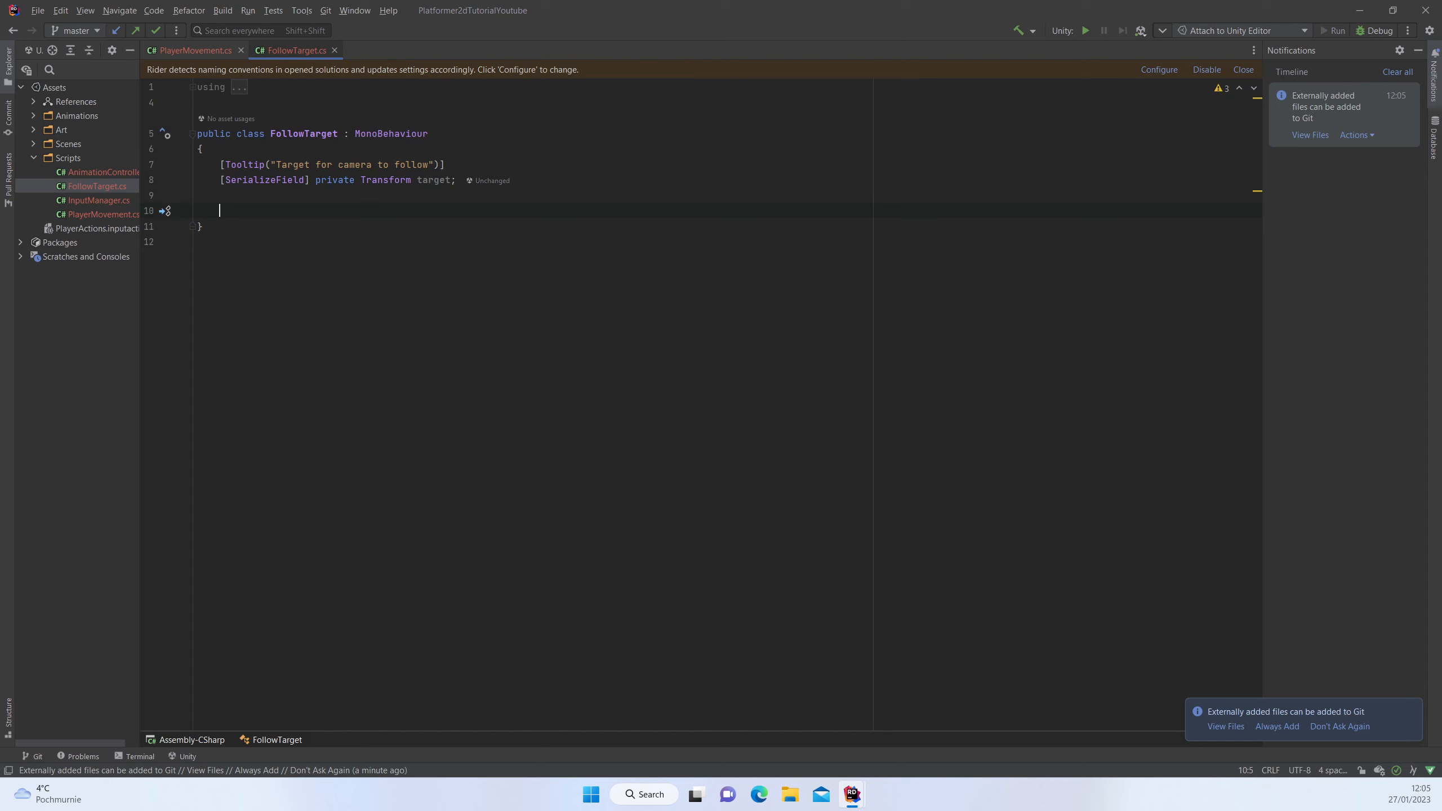
- Add a private FixedUpdate method below the target field, replacing its placeholder exception with a call to Follow()
key(Return)
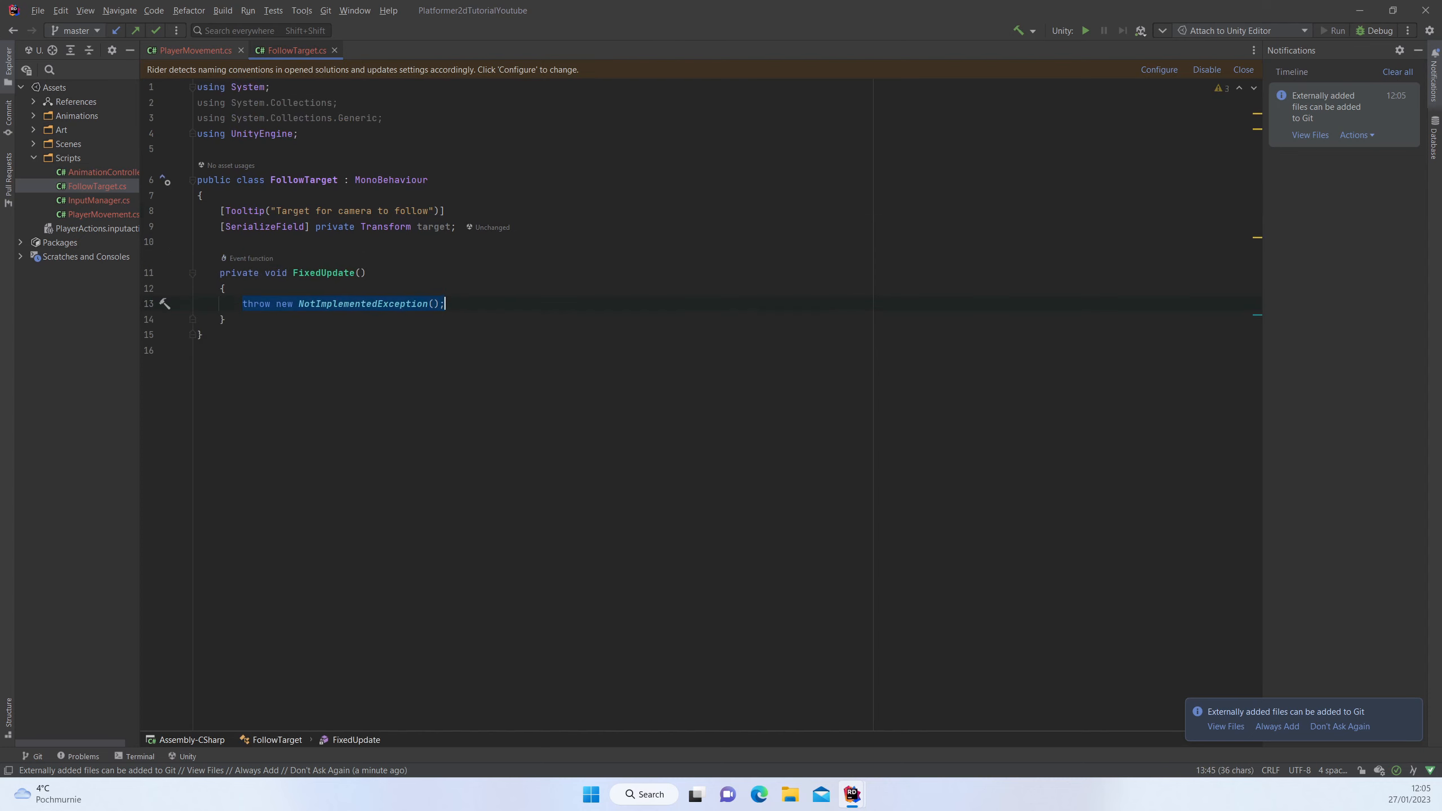
key(BackSpace)
text(FollowTarget()
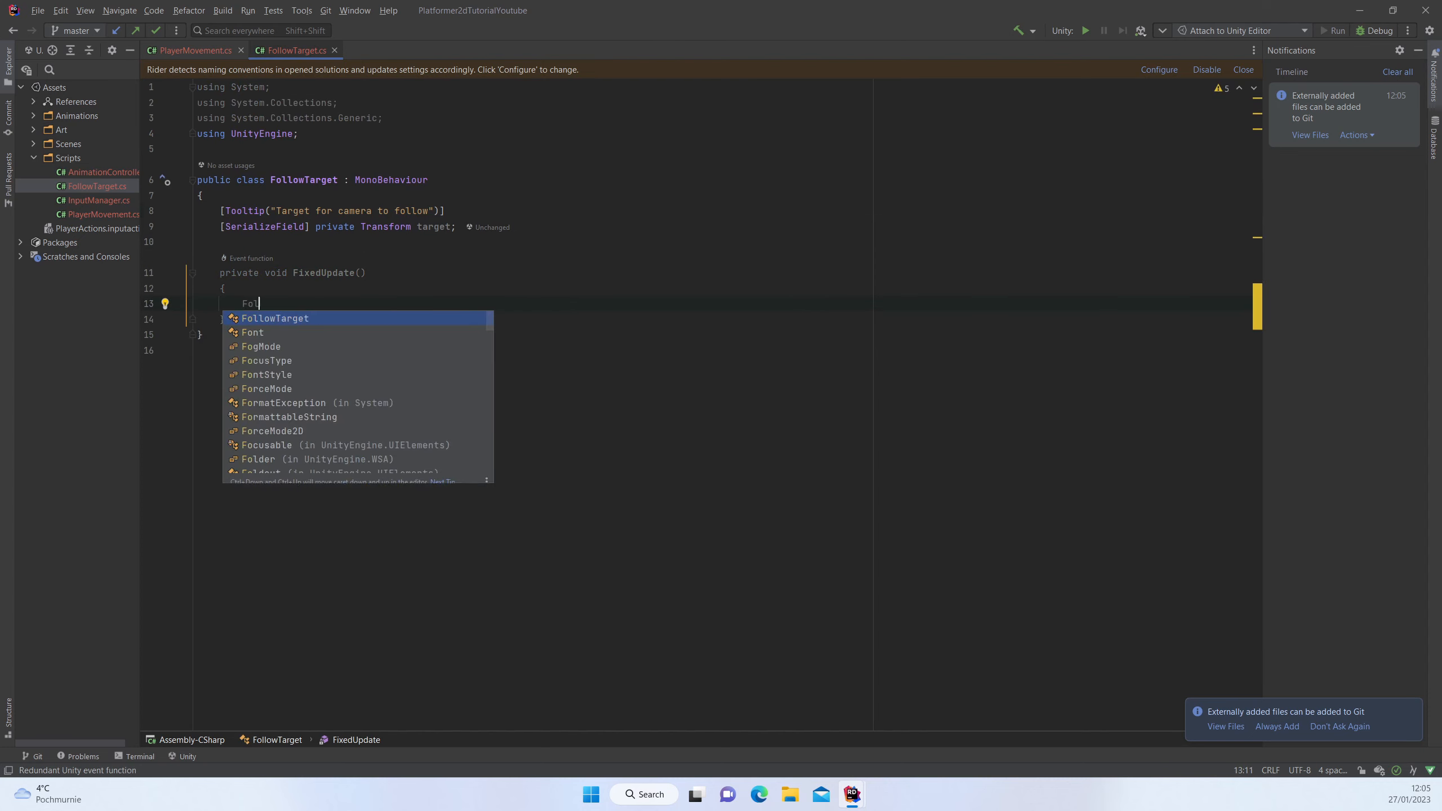
key(BackSpace)
key(BackSpace)
key(BackSpace)
key(BackSpace)
key(BackSpace)
key(BackSpace)
key(BackSpace)
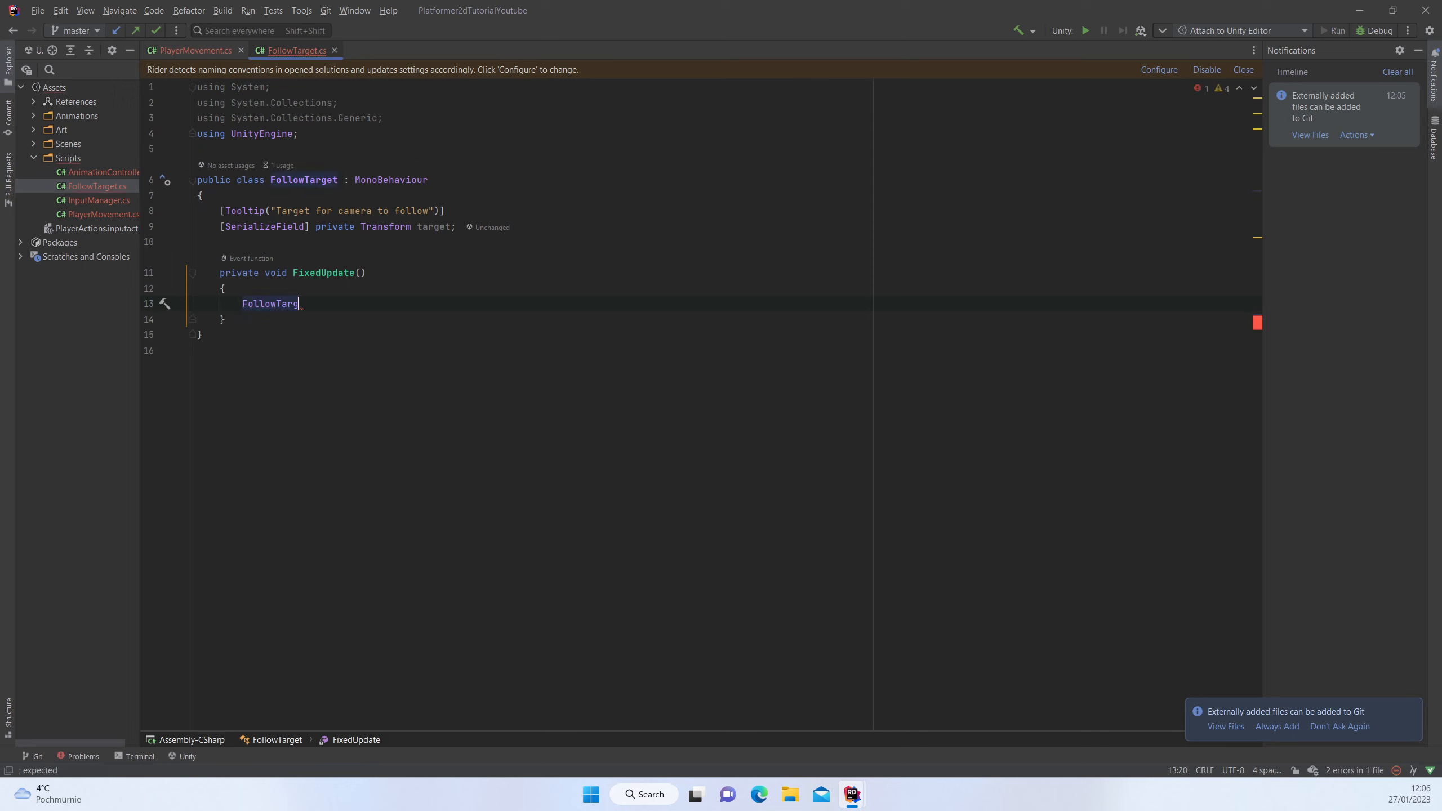
text(();)
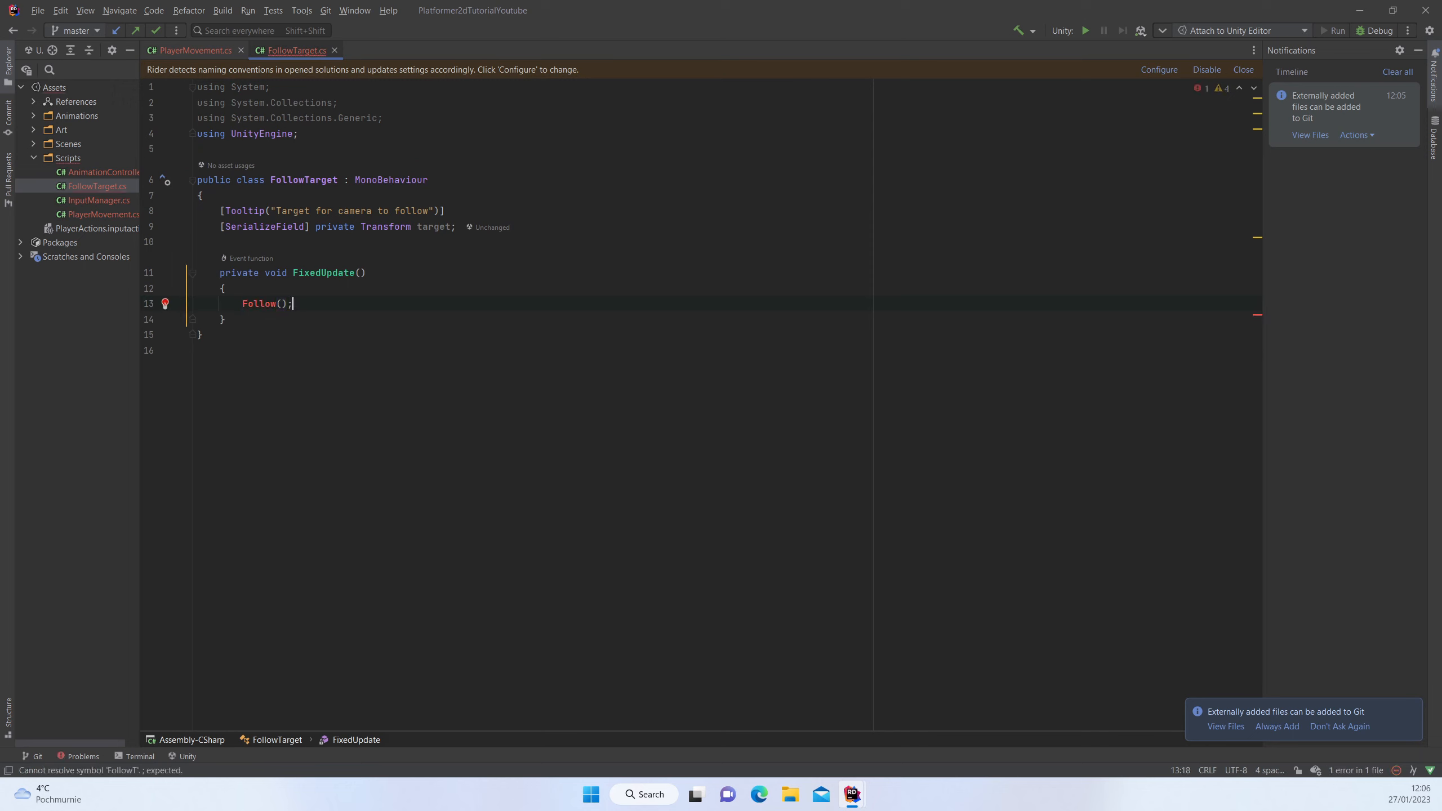
- Generate the missing private void Follow method from its call and clear the placeholder exception from its body
click(164, 304)
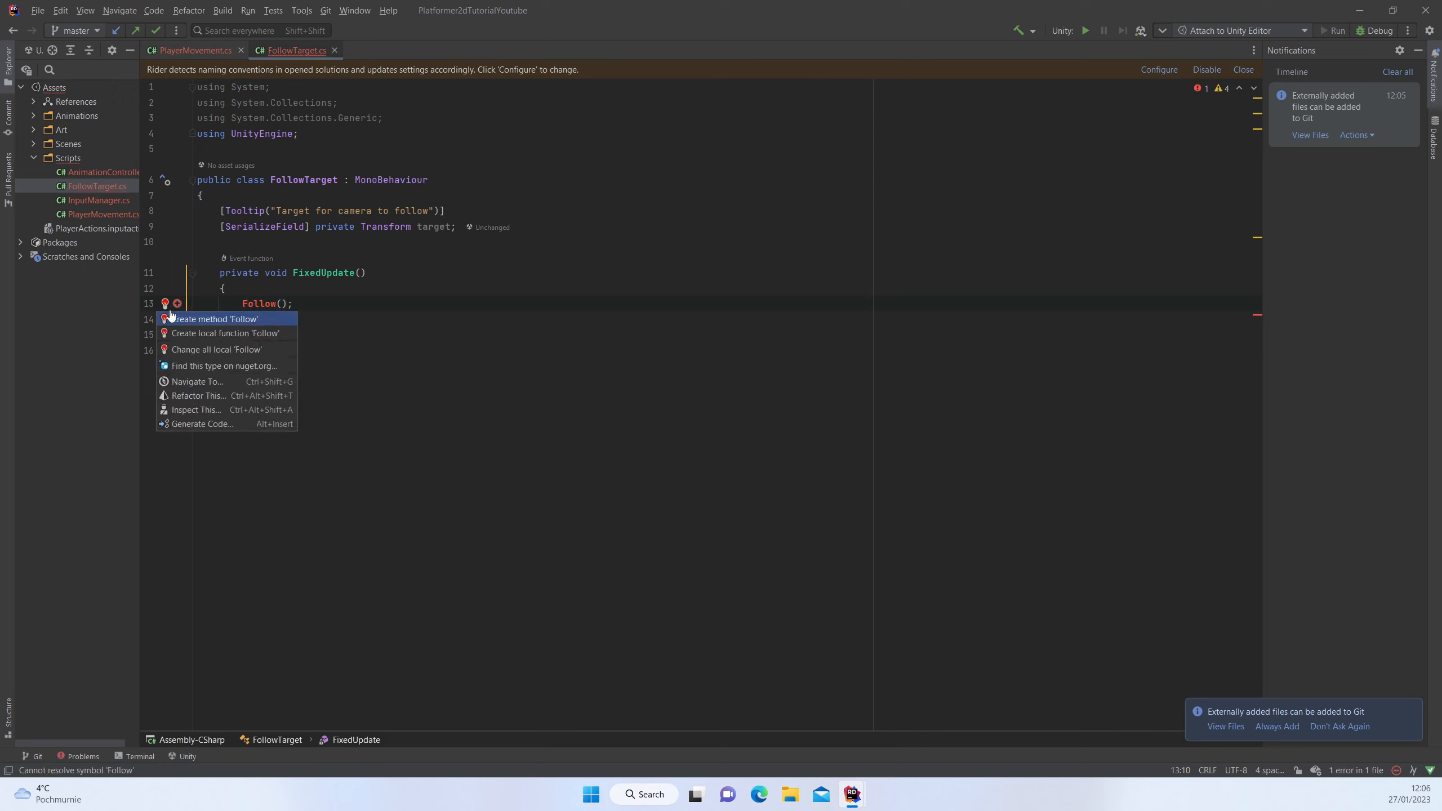
click(188, 321)
key(Tab)
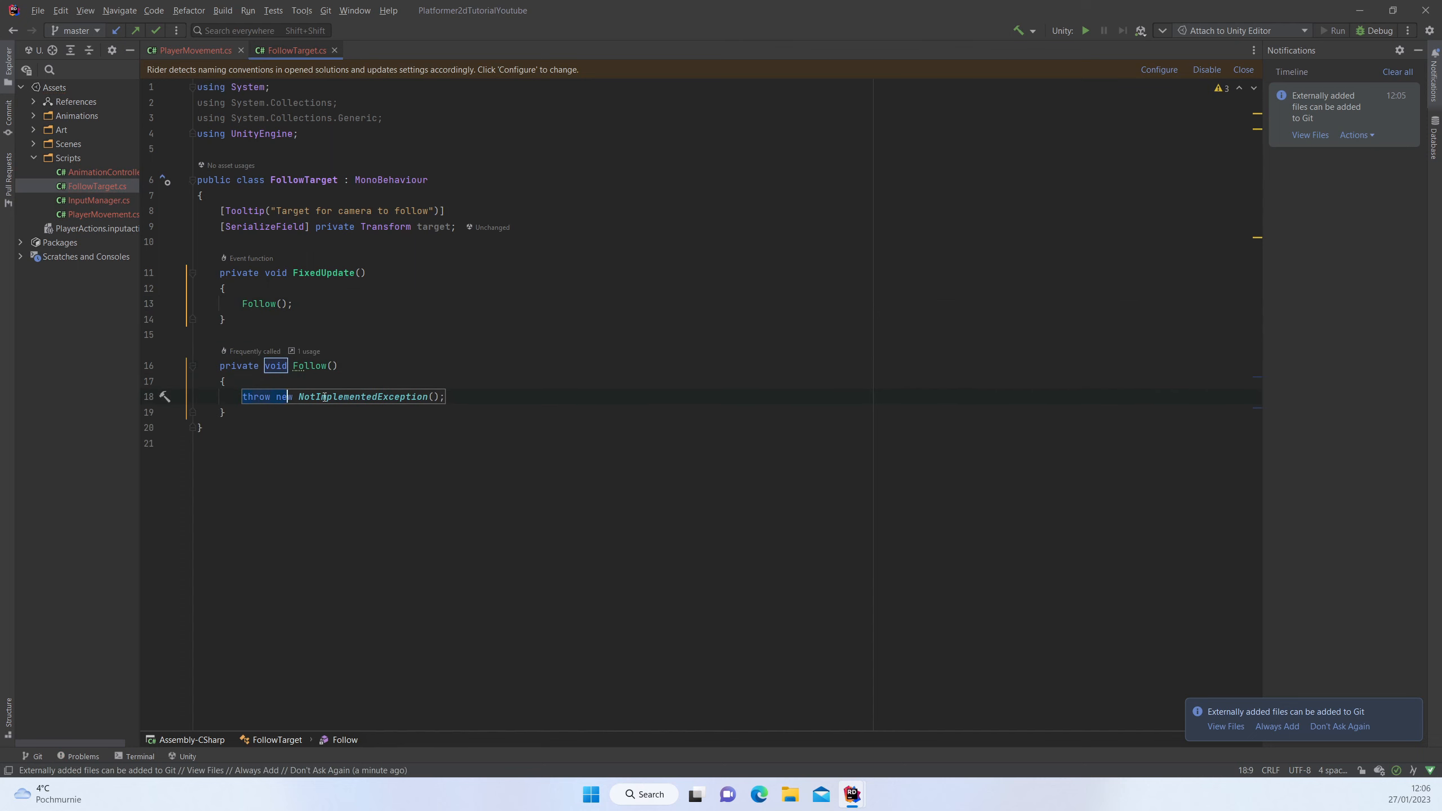
key(BackSpace)
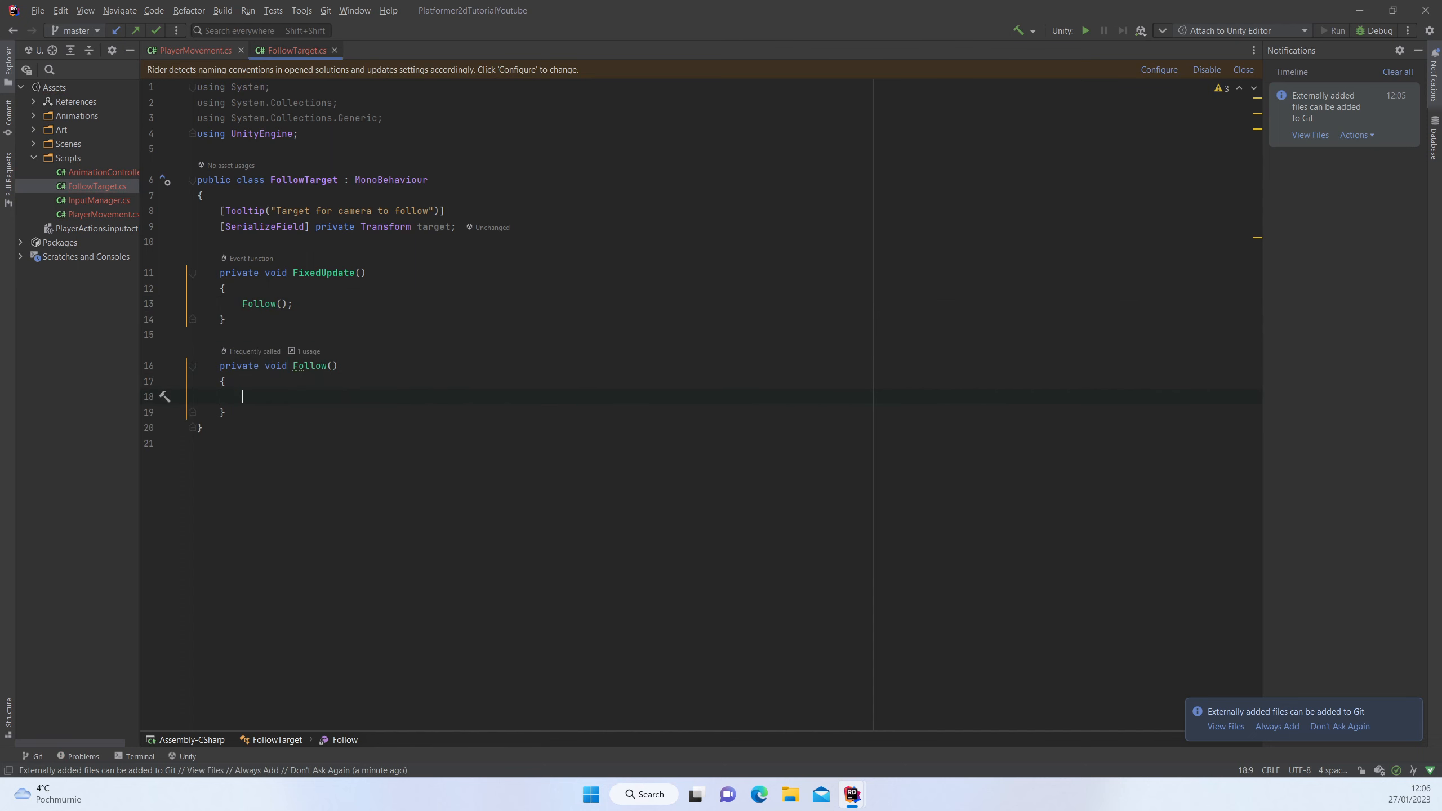
- Inside the Follow method, assign target.position to transform.position and save the script
text(target)
key(ctrl+BackSpace)
text(transform.opi)
key(BackSpace)
key(BackSpace)
key(BackSpace)
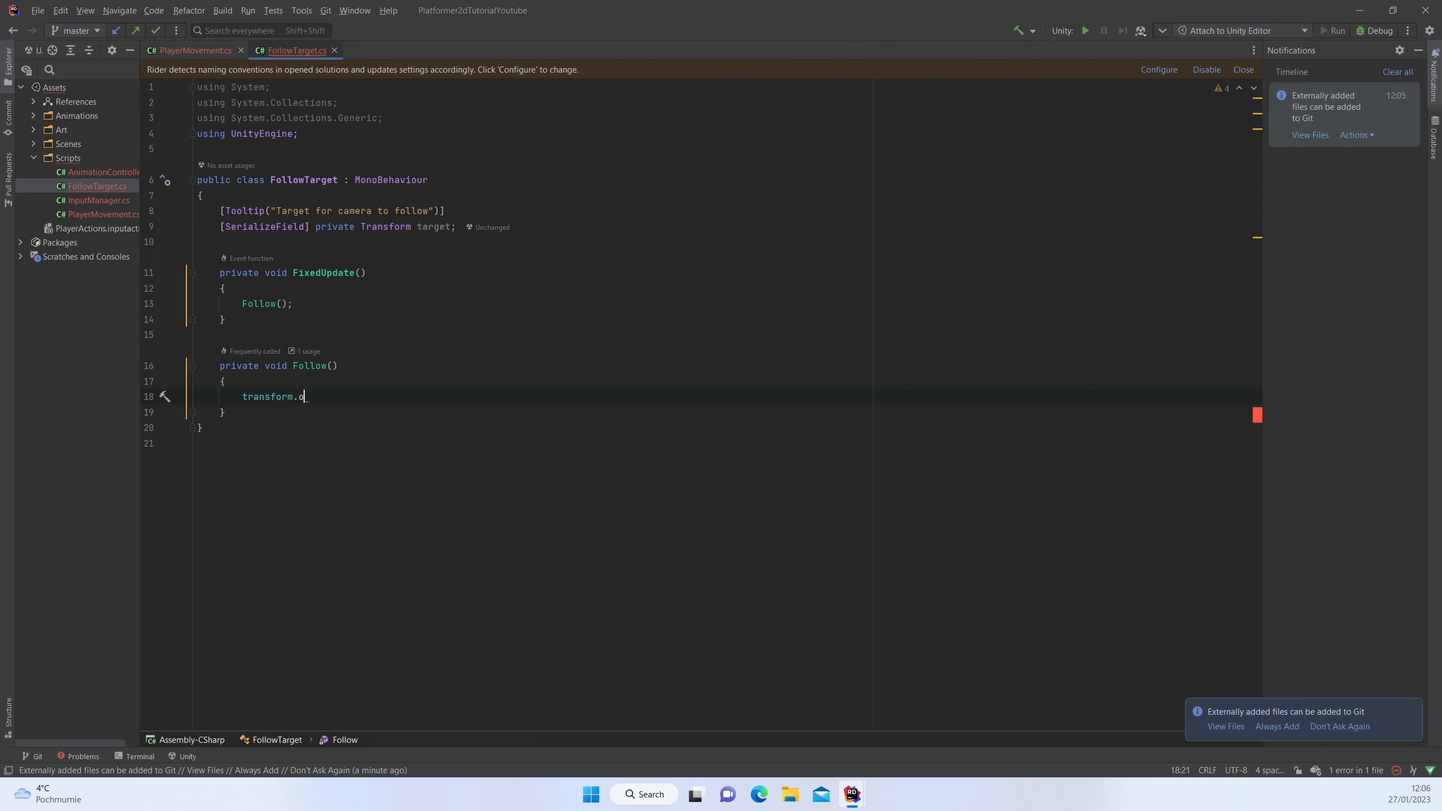
text(po)
key(Return)
text(= tar)
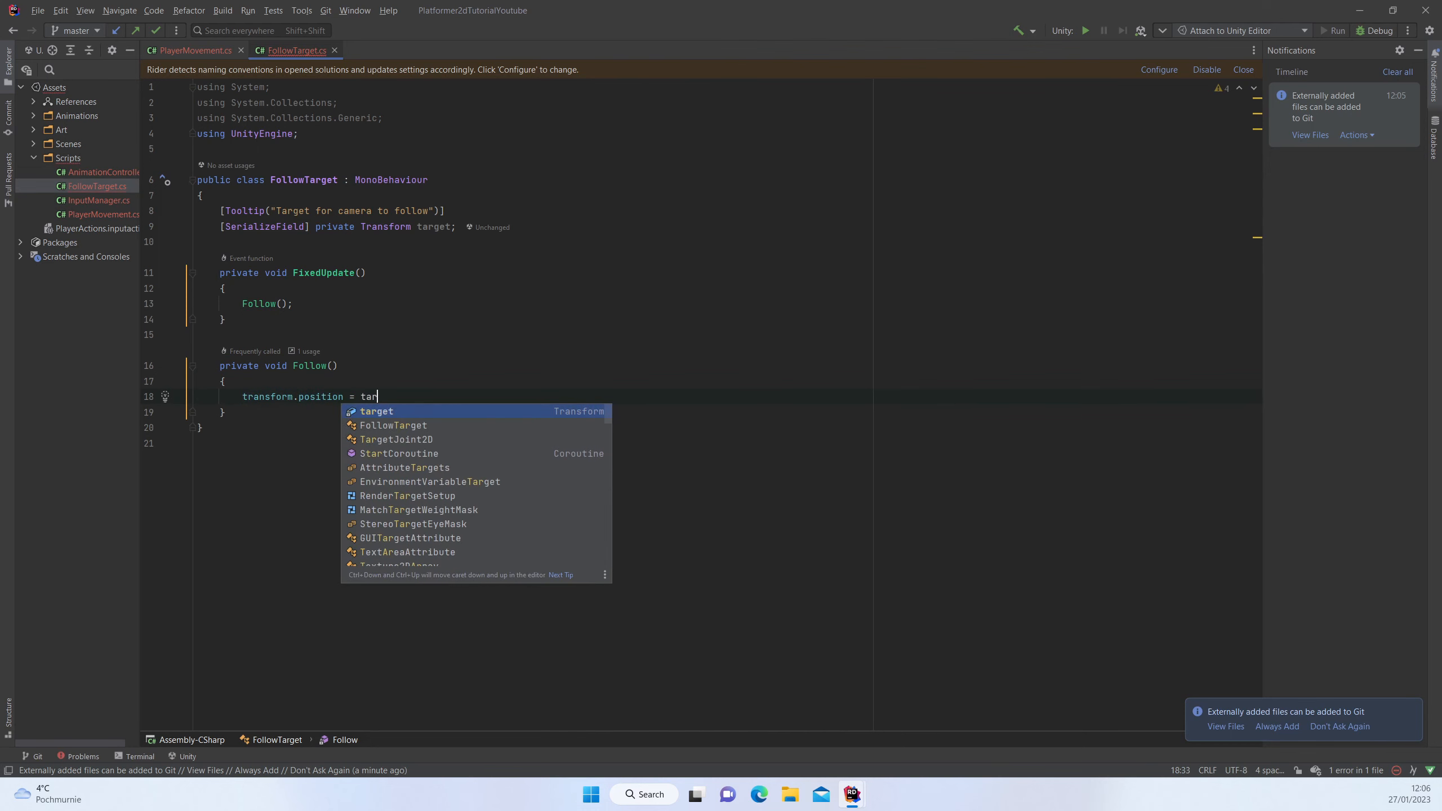
key(Return)
text(.)
key(Return)
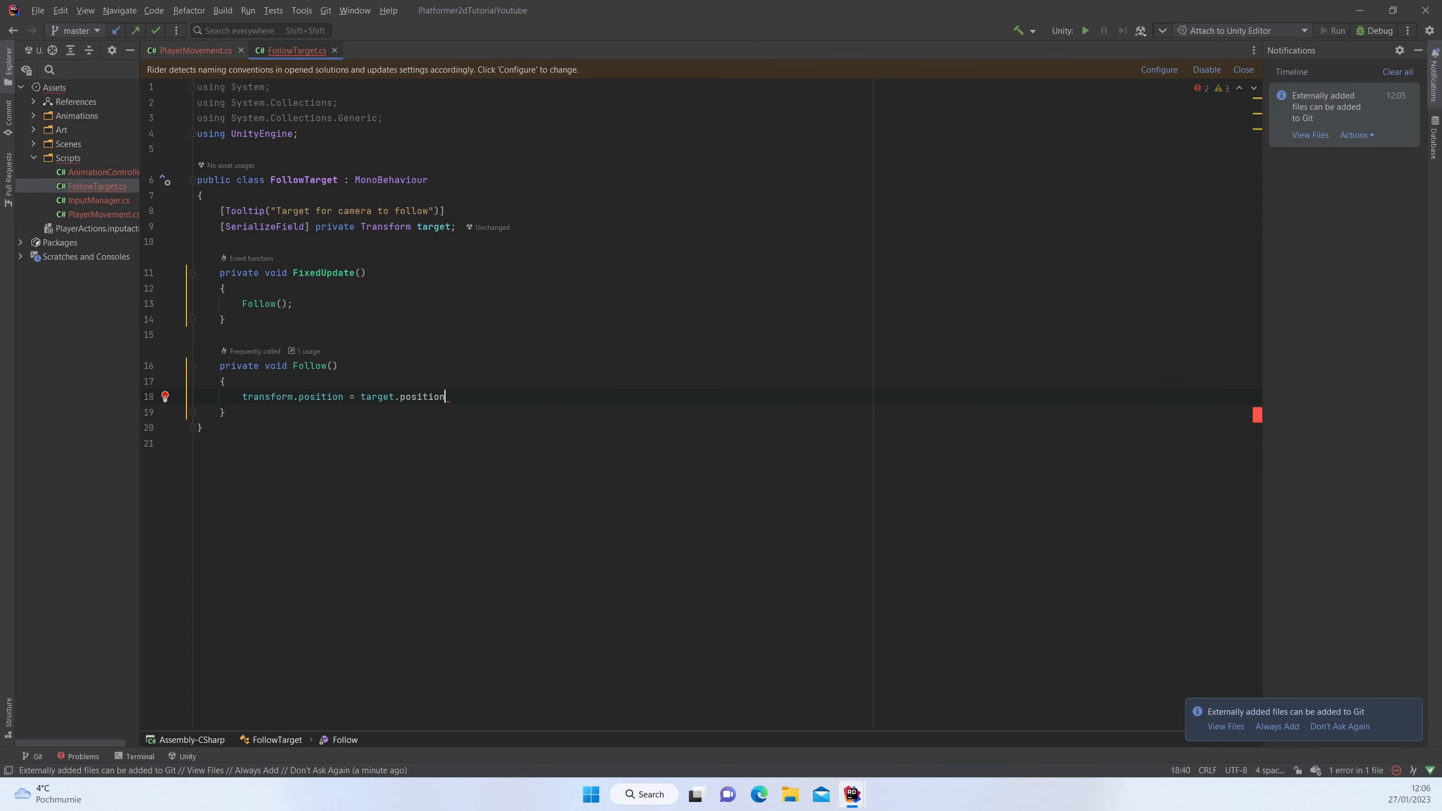
text(;)
key(ctrl+s)
- Switch to Unity, widen the Inspector, and assign the Player object as the Follow Target script's target on the main camera
key(ctrl+super+Left)
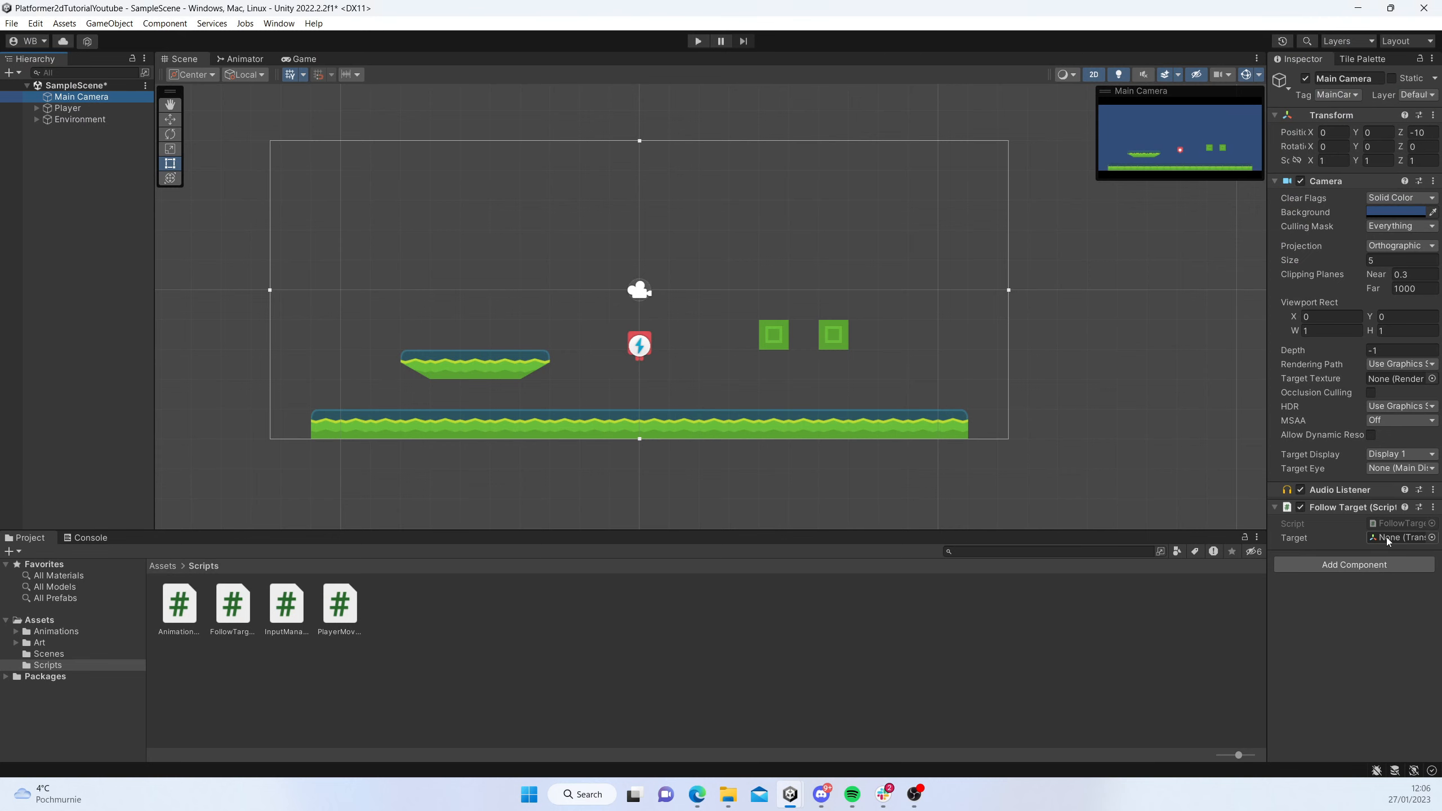
drag(1268, 511, 1050, 512)
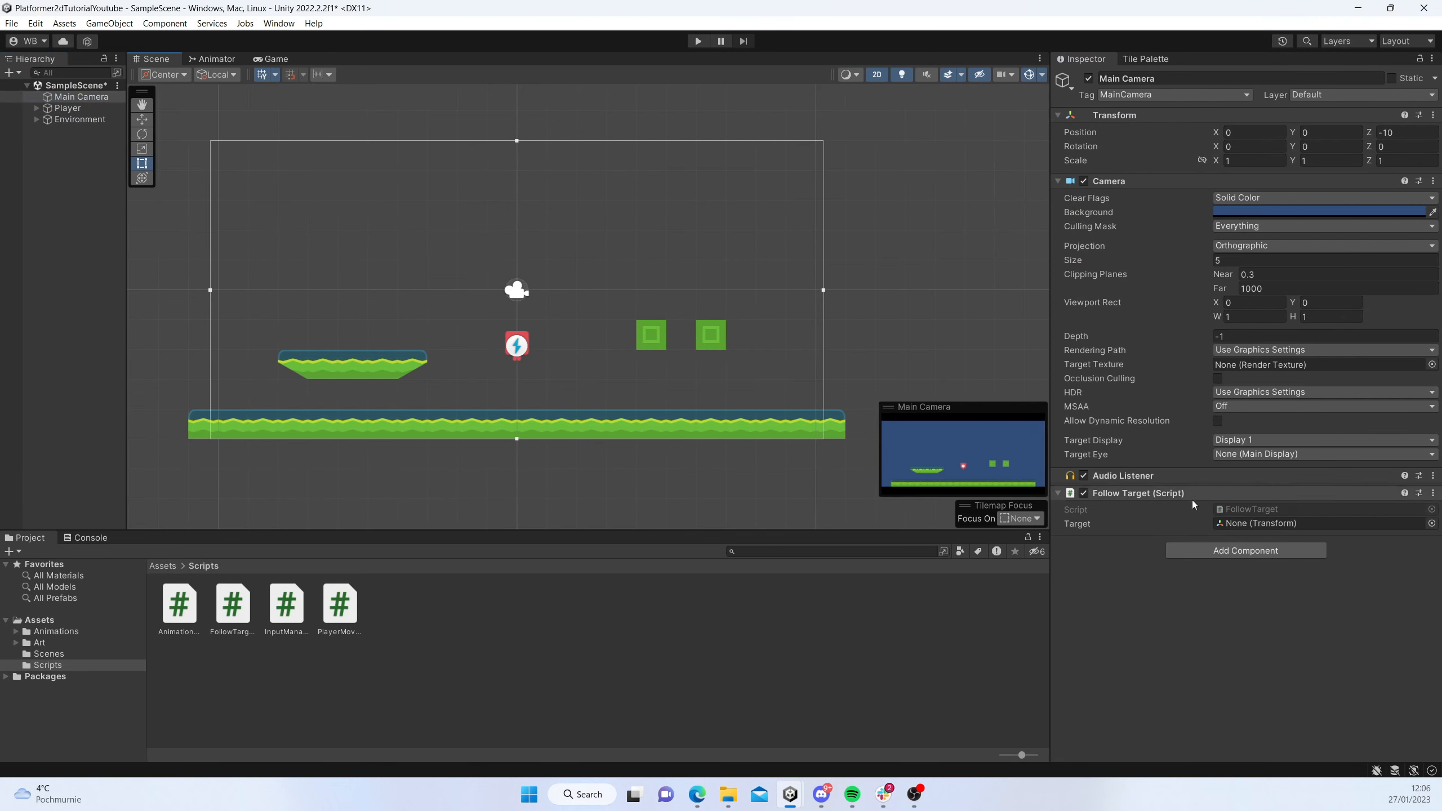
drag(67, 108, 1268, 528)
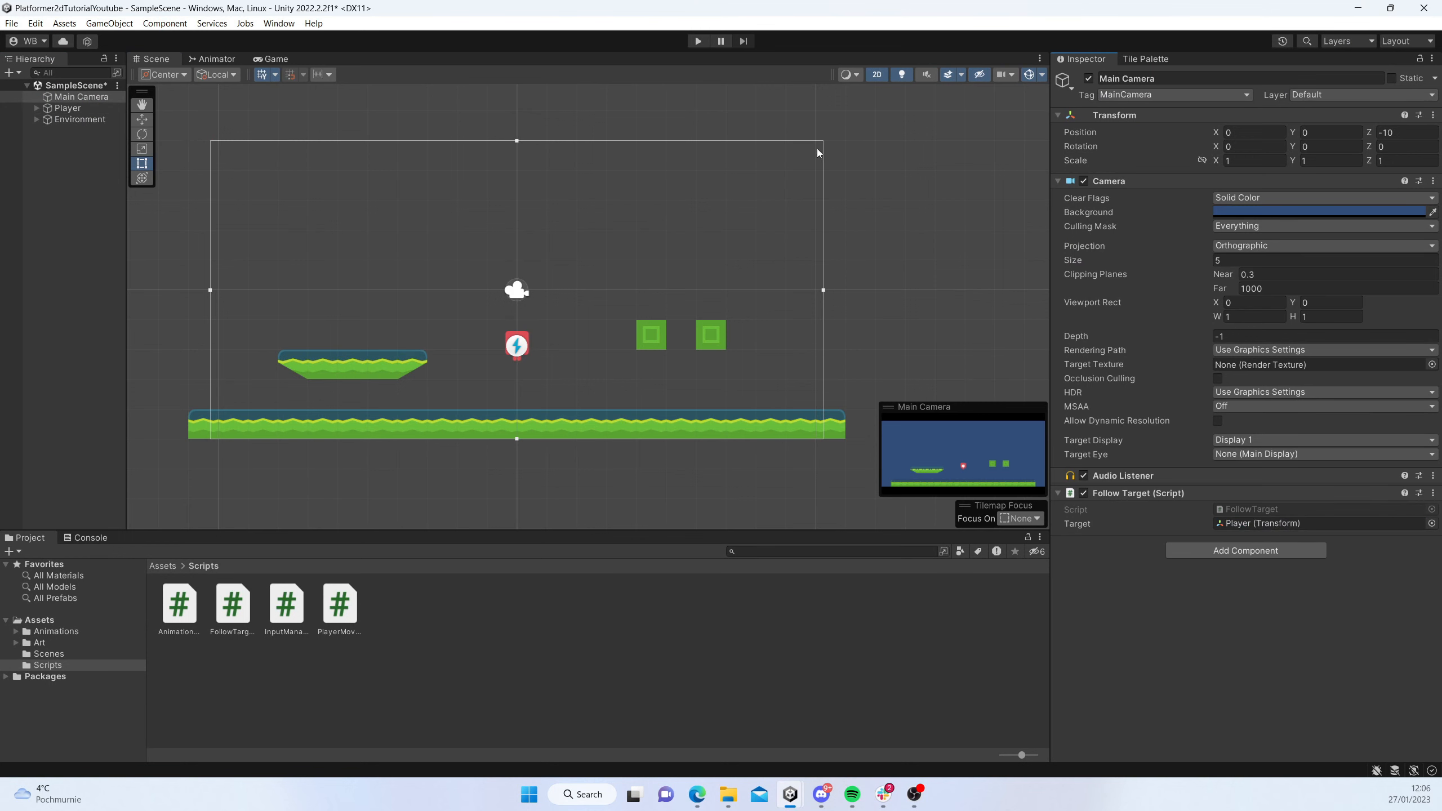
- Test-run the game and try to pull the main camera back along its Z axis in the 3D scene view
click(698, 41)
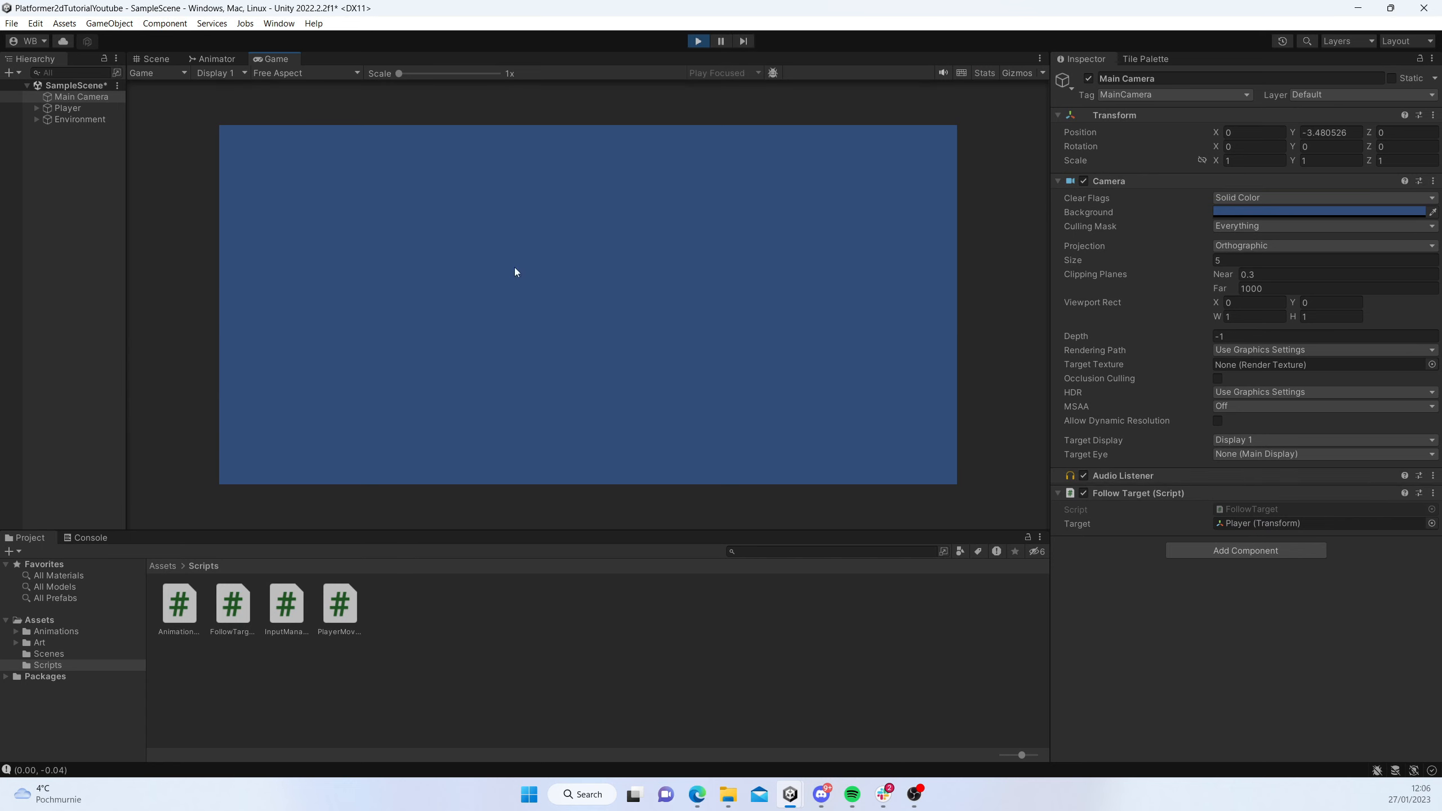
click(156, 60)
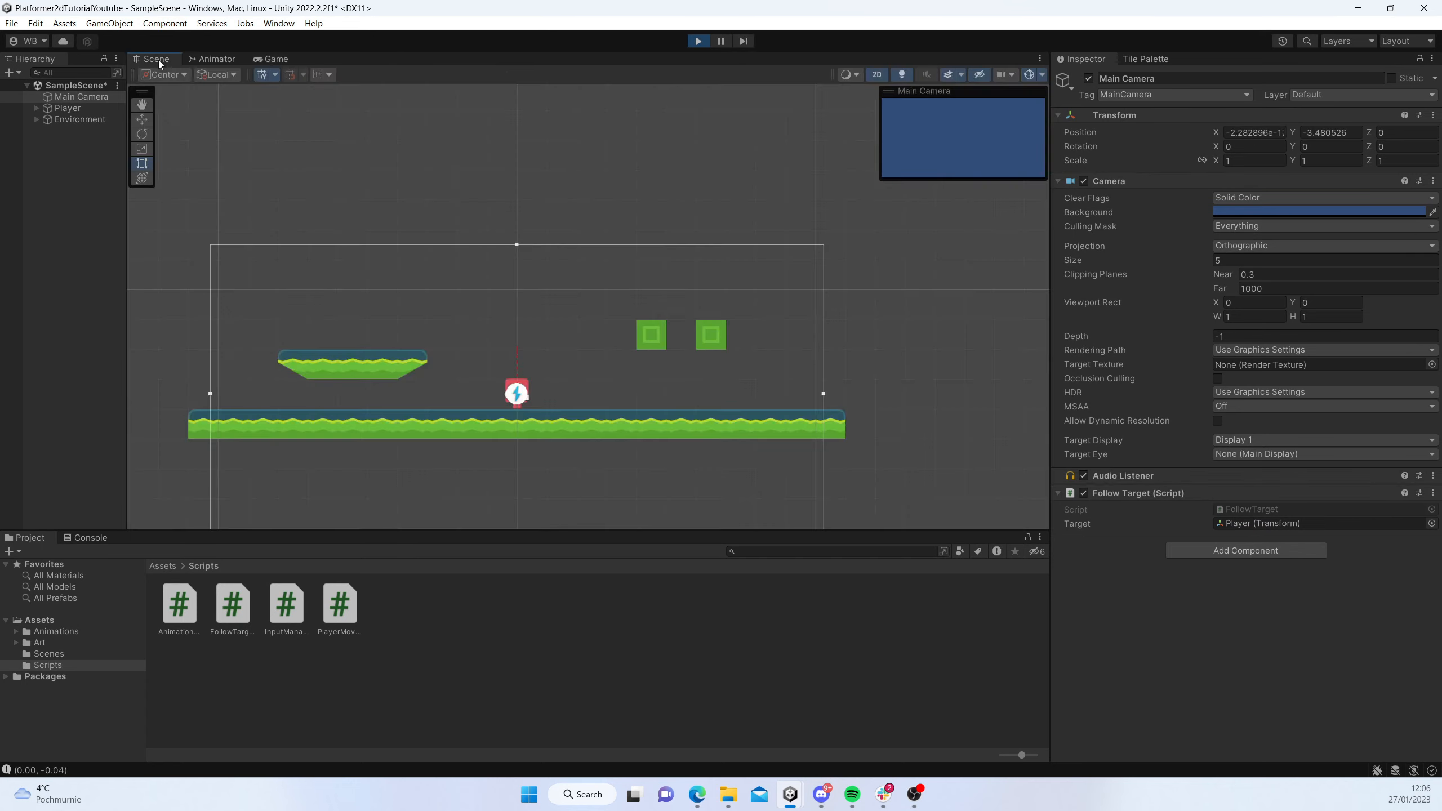
click(876, 75)
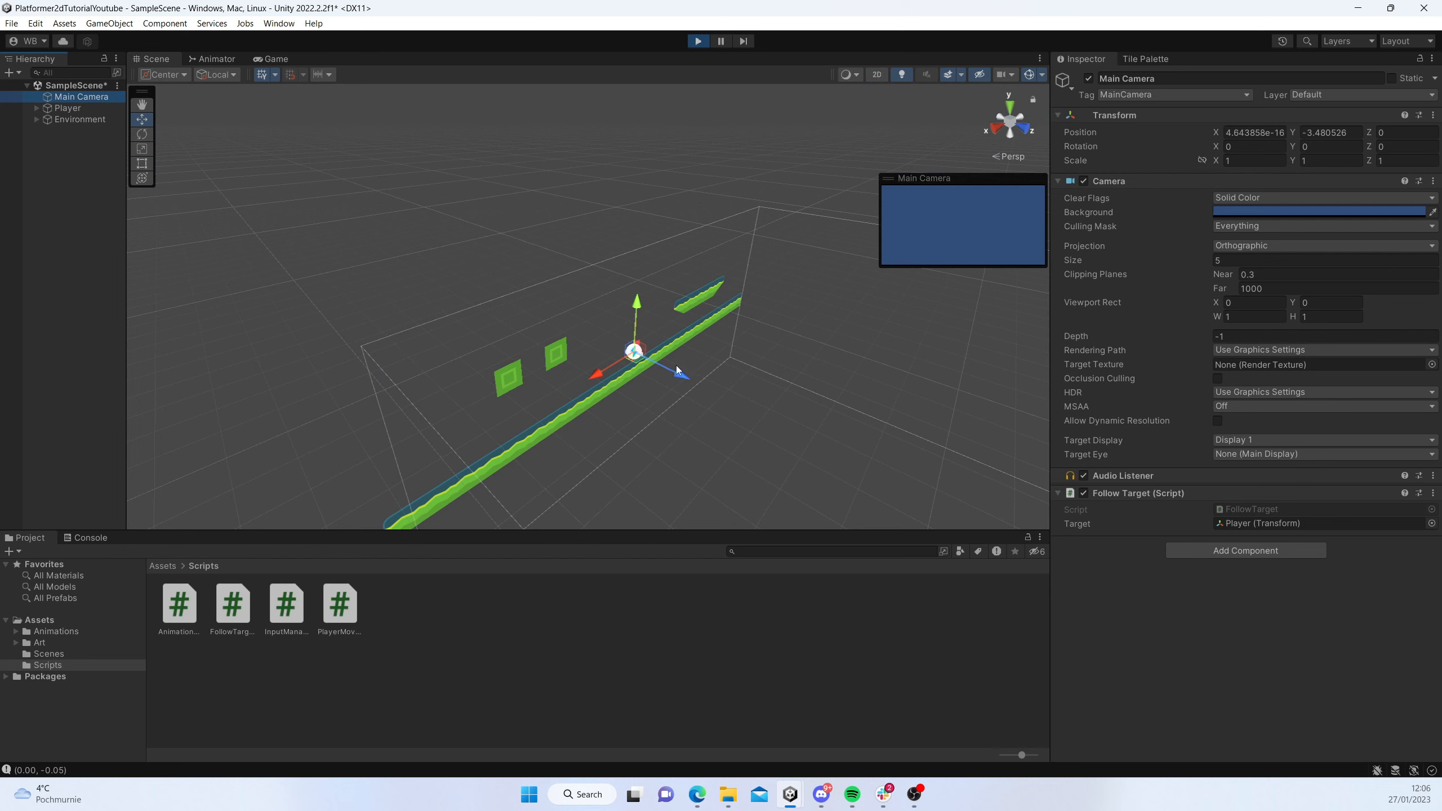
mouse_move(681, 376)
mouse_down()
mouse_move(550, 313)
mouse_move(542, 336)
mouse_move(705, 380)
mouse_move(631, 344)
mouse_move(664, 363)
mouse_up()
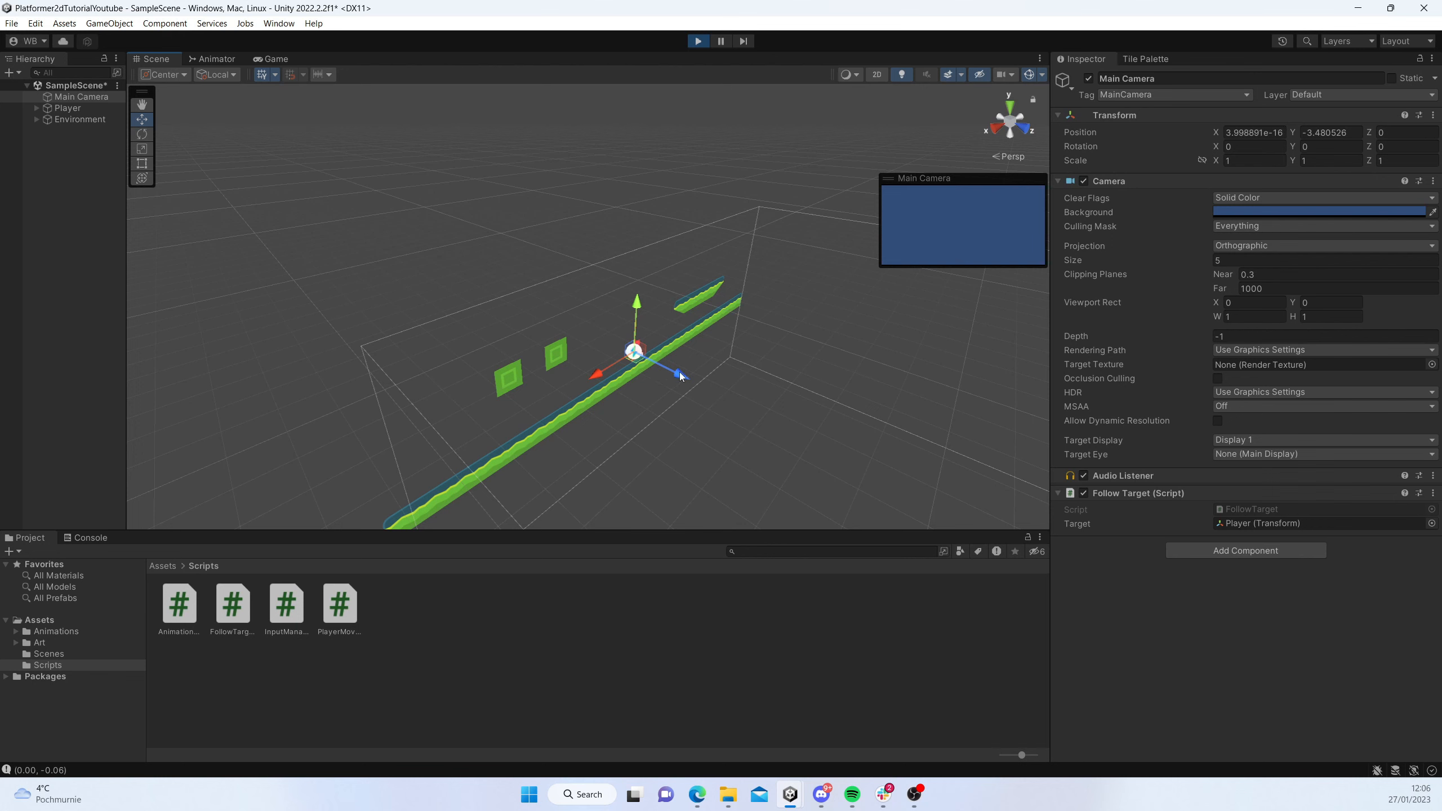
drag(680, 373, 552, 300)
drag(676, 367, 585, 316)
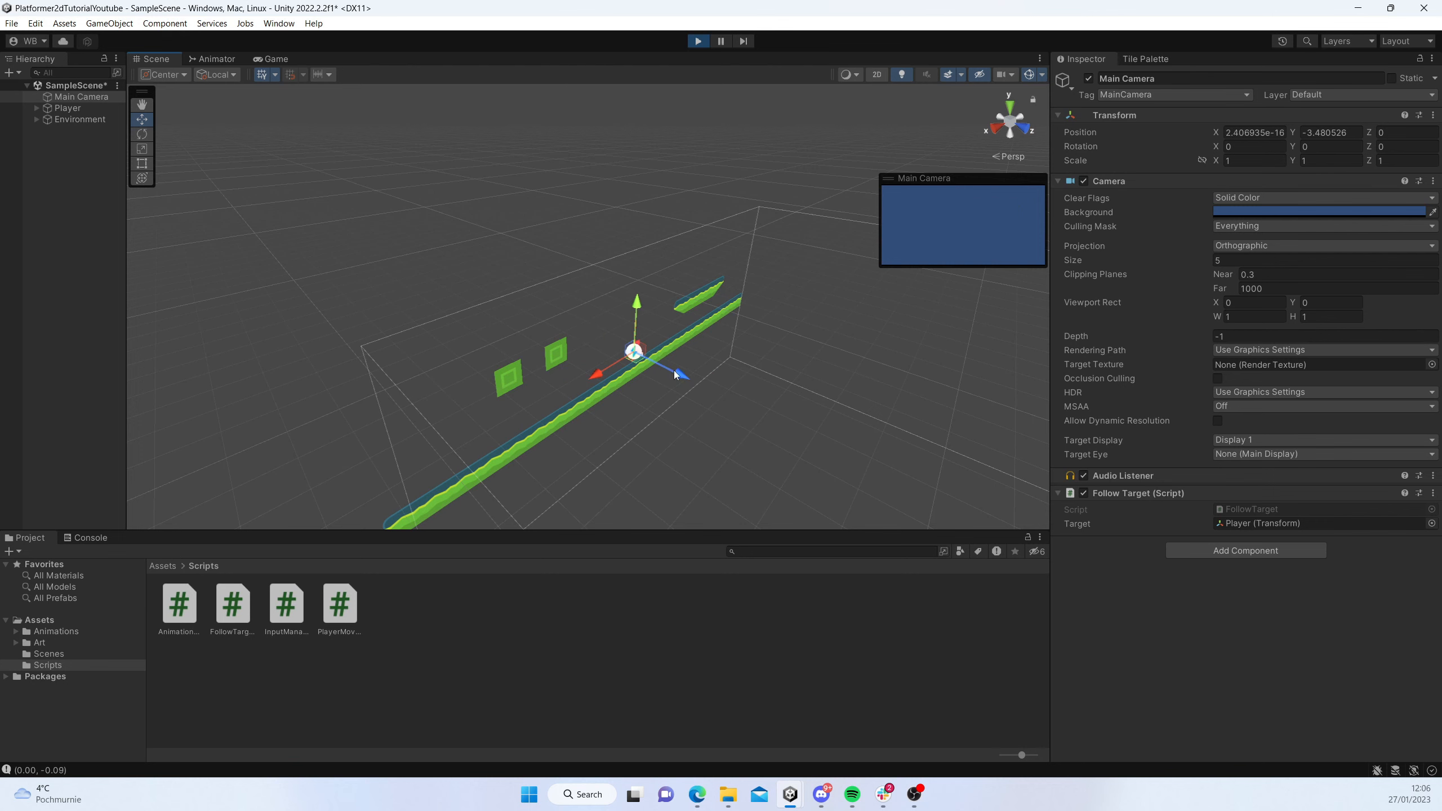
click(698, 40)
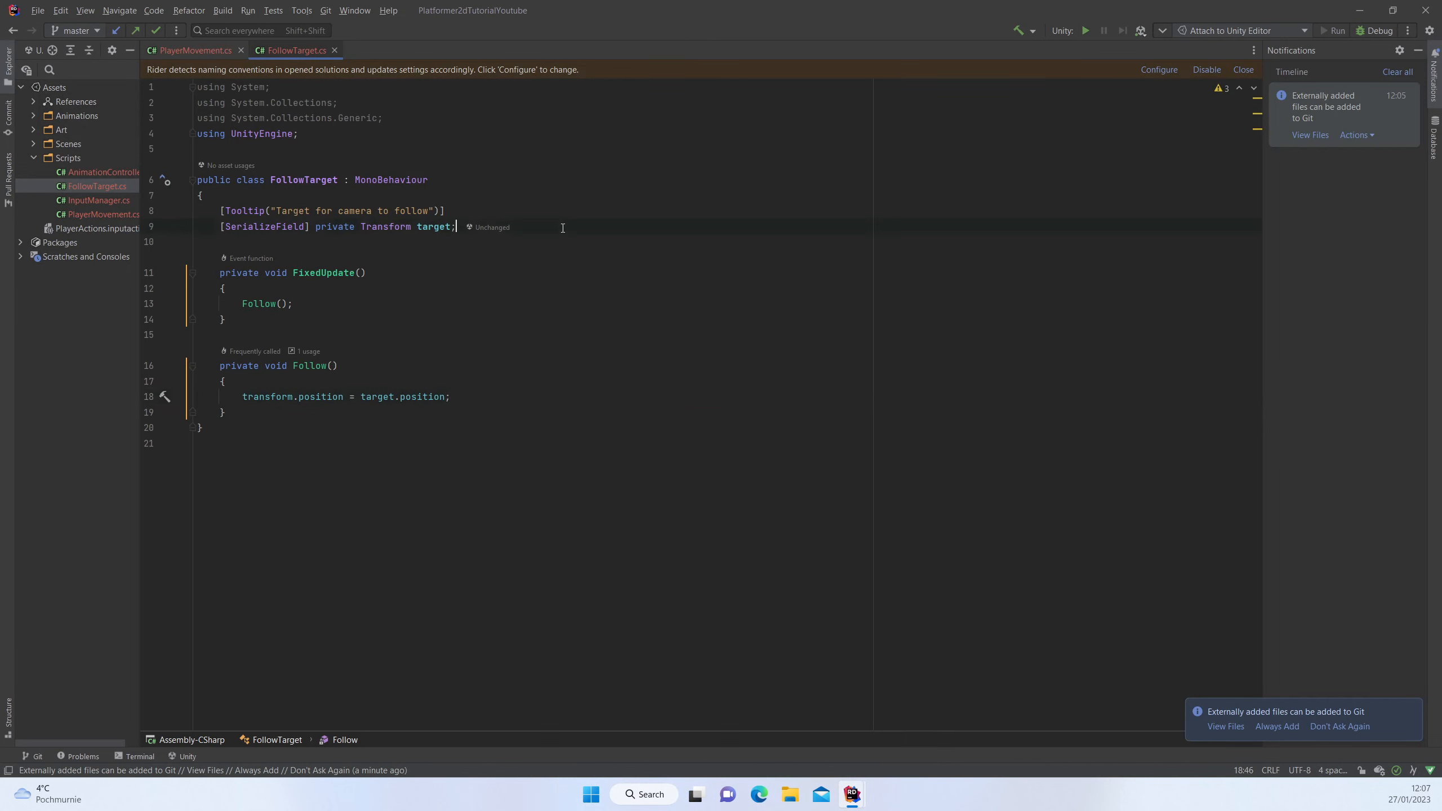
- In the FollowTarget script in Rider, add a Tooltip attribute reading "Offset of the camera from the player" below the target field
key(Return)
key(Return)
text([Top)
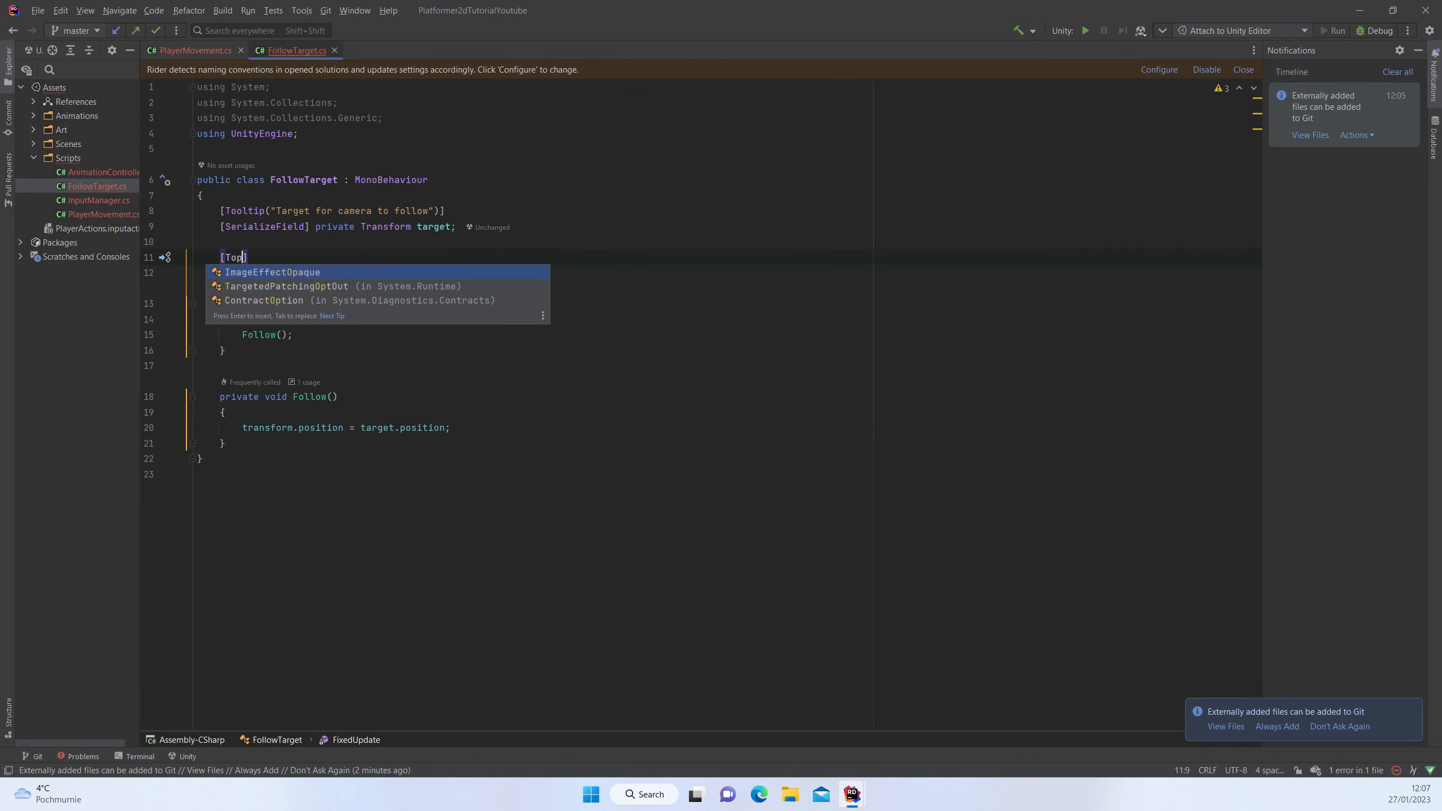
key(BackSpace)
key(Return)
text(")
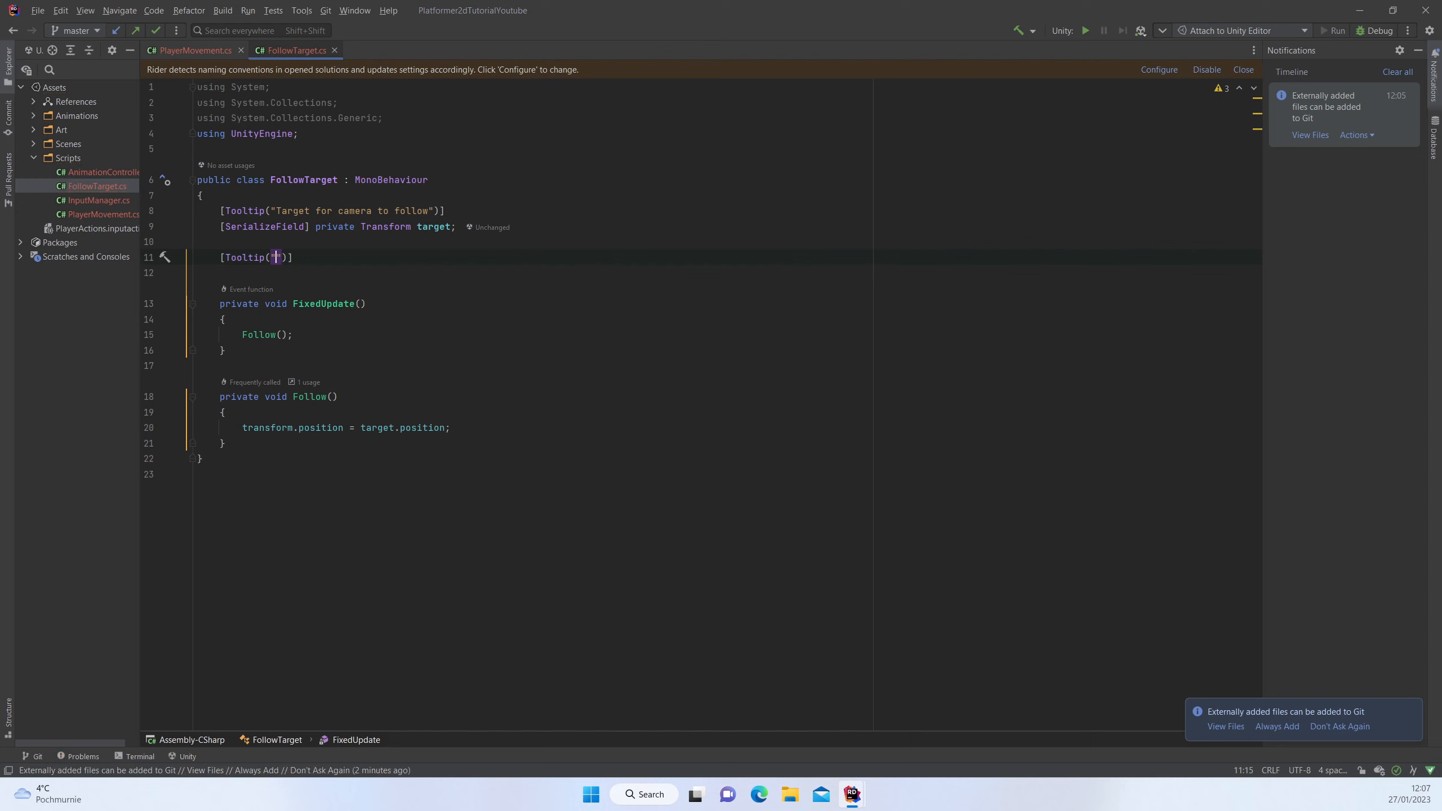
text(Cam)
key(BackSpace)
key(BackSpace)
key(BackSpace)
text(Offset of the camera from the player)
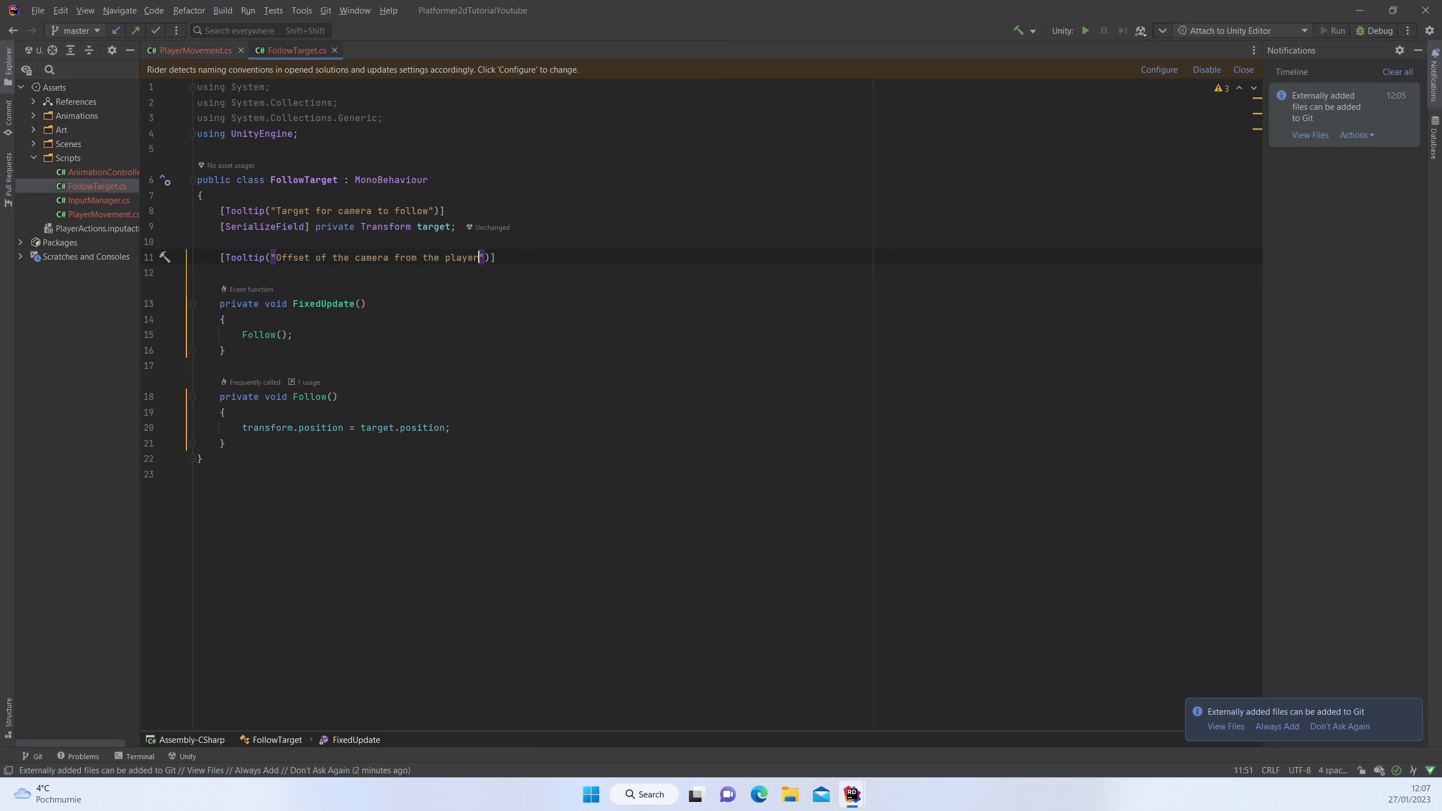
- Declare a serialized private Vector3 field named offset under the new tooltip
key(End)
text([SerializeField)
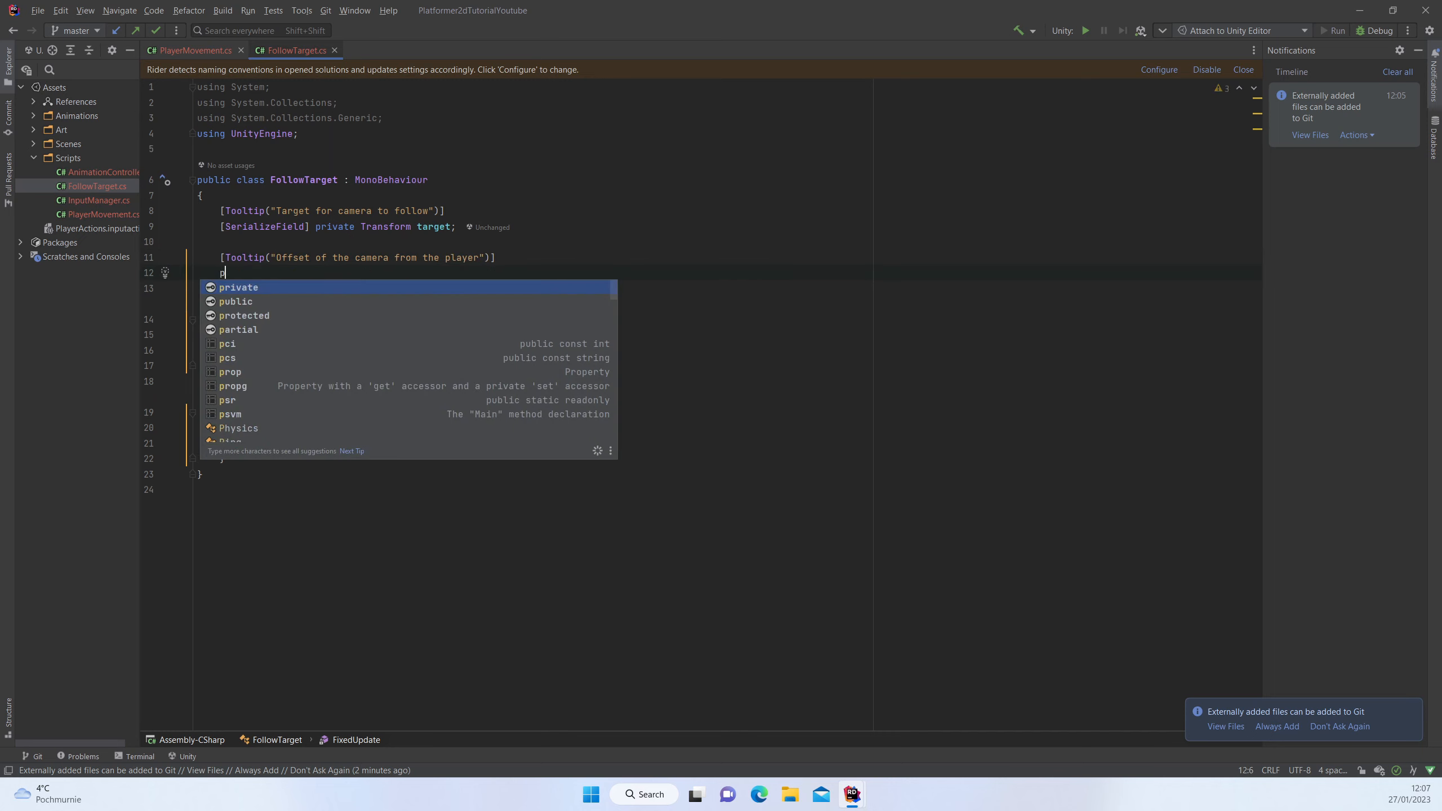
text(] )
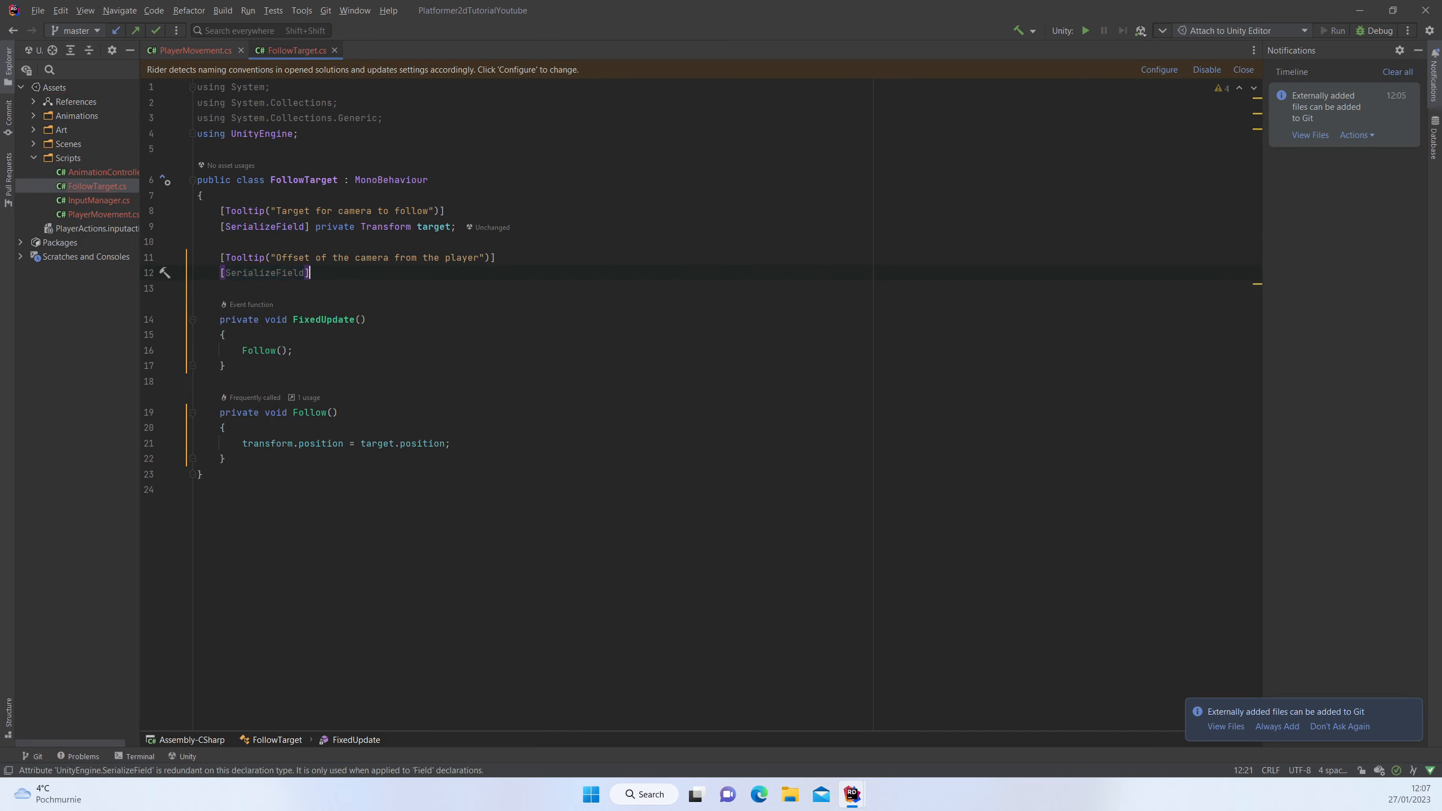
text(priv)
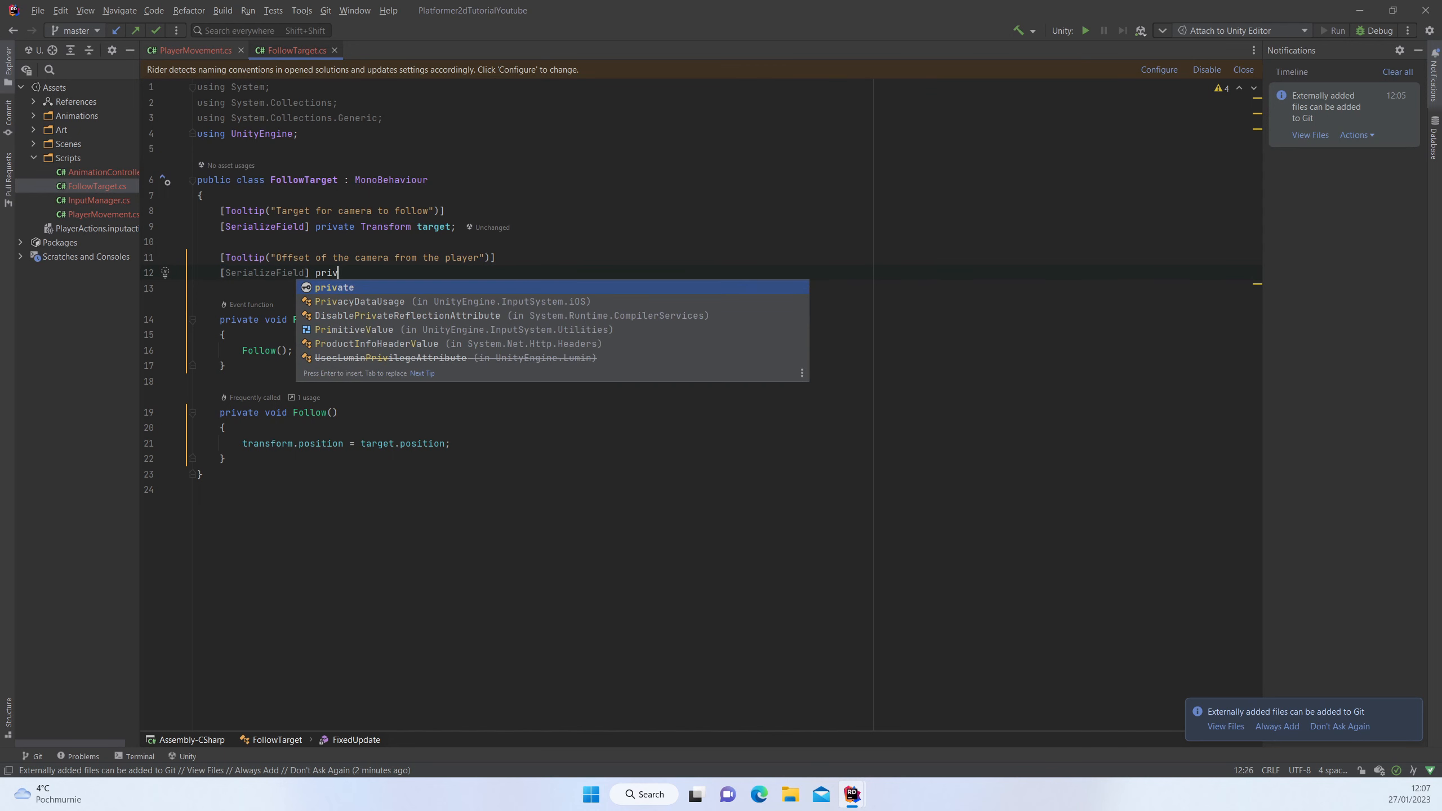
text(ate Vec)
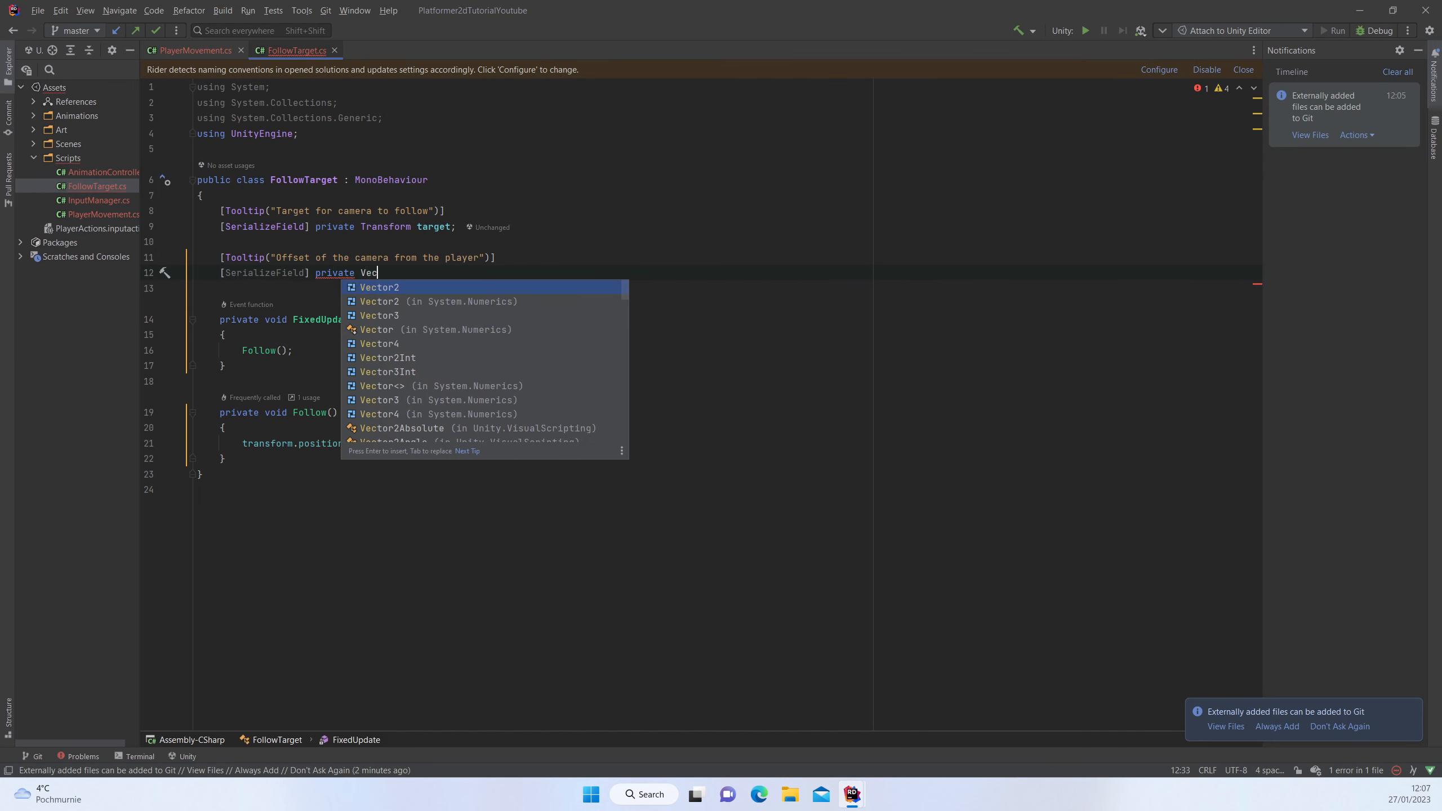
key(Return)
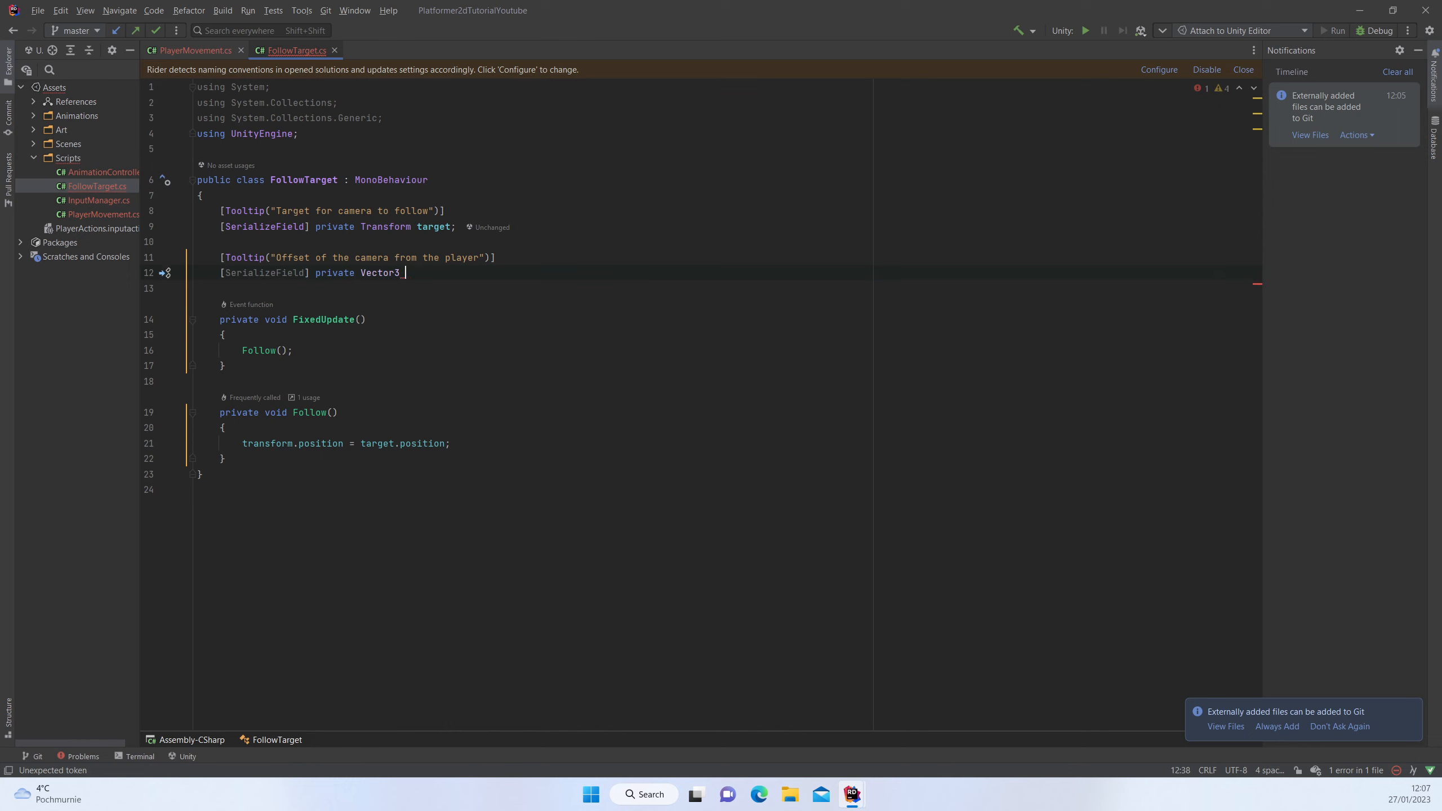
text(offset;)
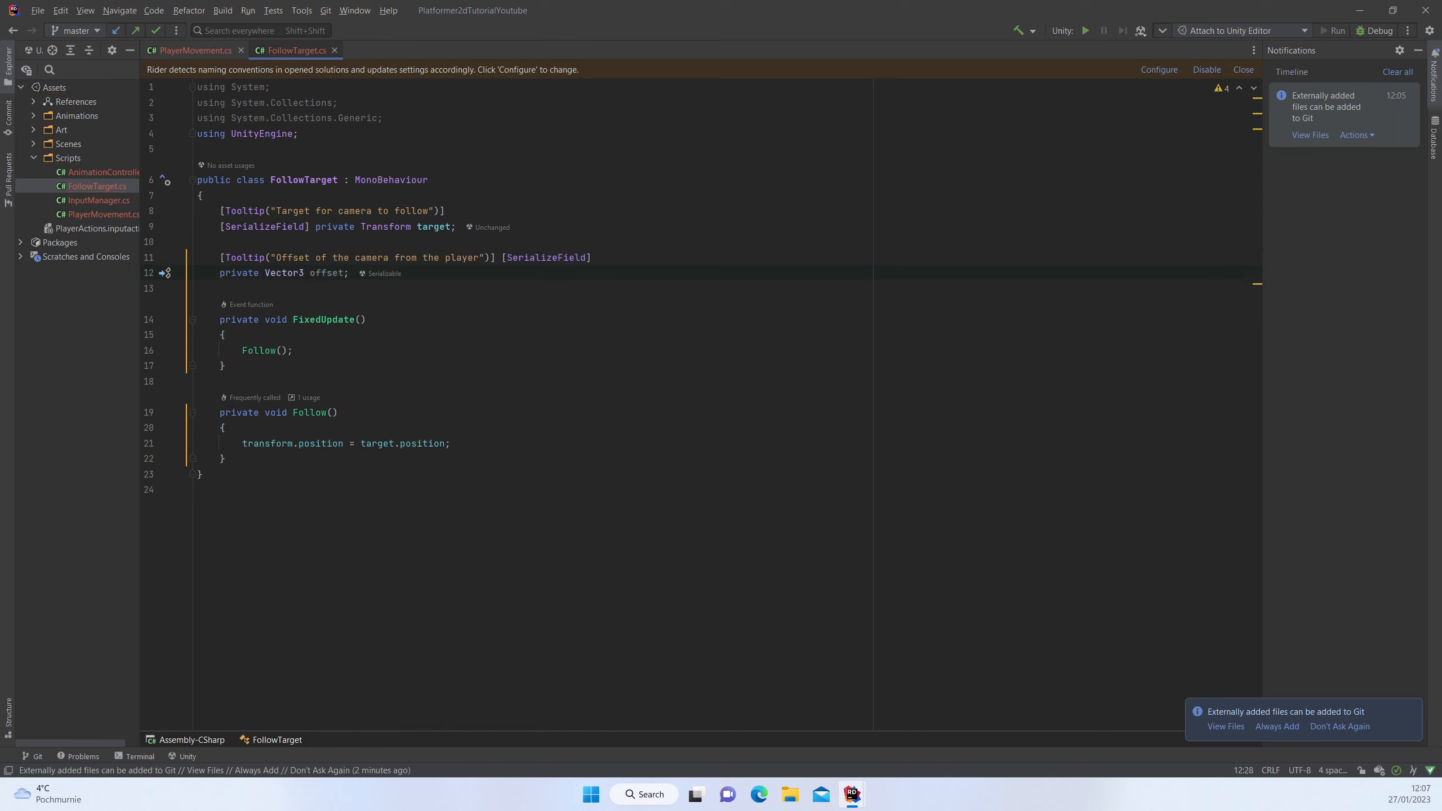
- Put the offset field's SerializeField attribute on its own line below the tooltip
click(503, 259)
key(Return)
key(Return)
key(ctrl+z)
key(Return)
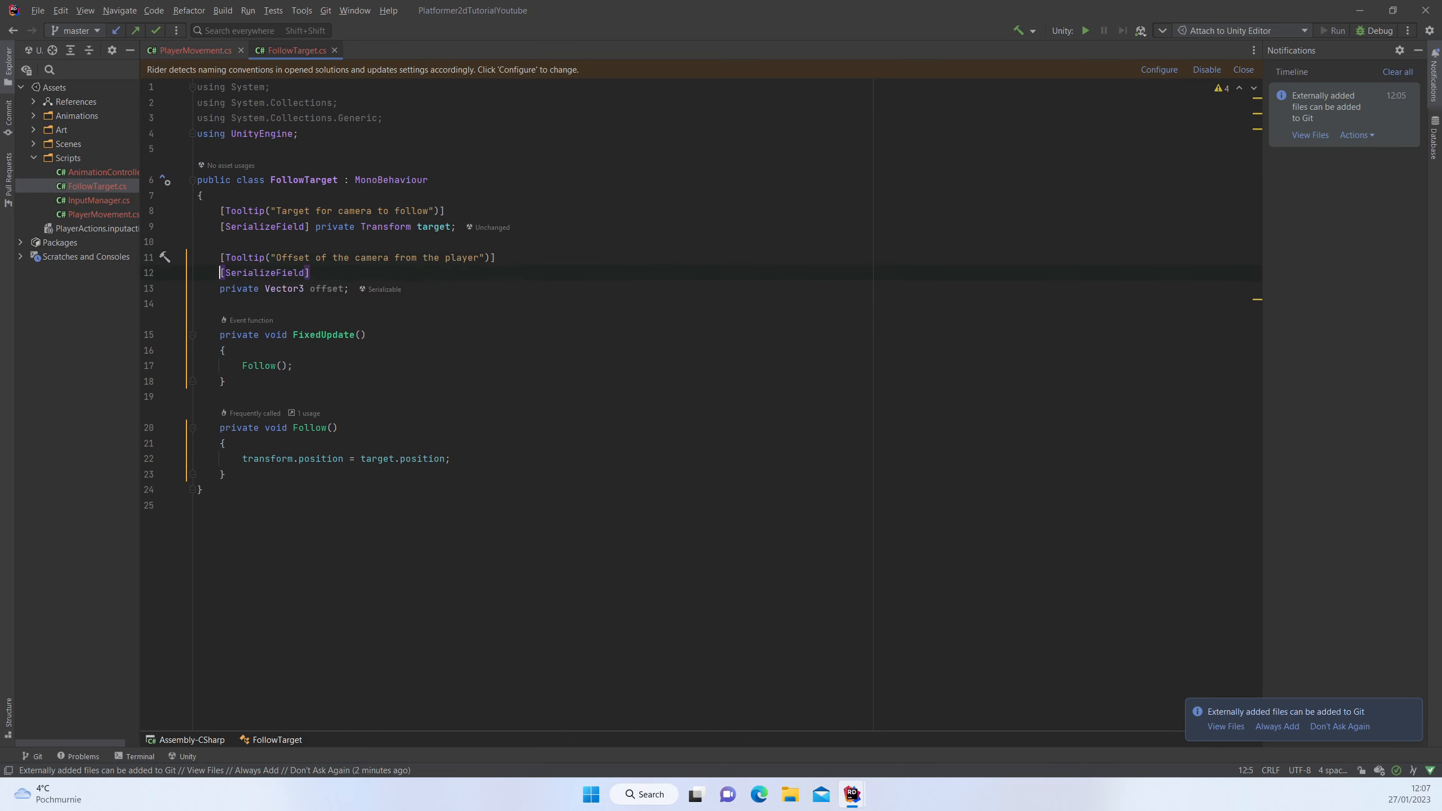
- At the start of Follow, declare Vector3 cameraPosition as target.position + offset, and assign cameraPosition to transform.position instead of target.position
click(474, 458)
click(398, 432)
key(Down)
key(Return)
text(Vector3 targetPo)
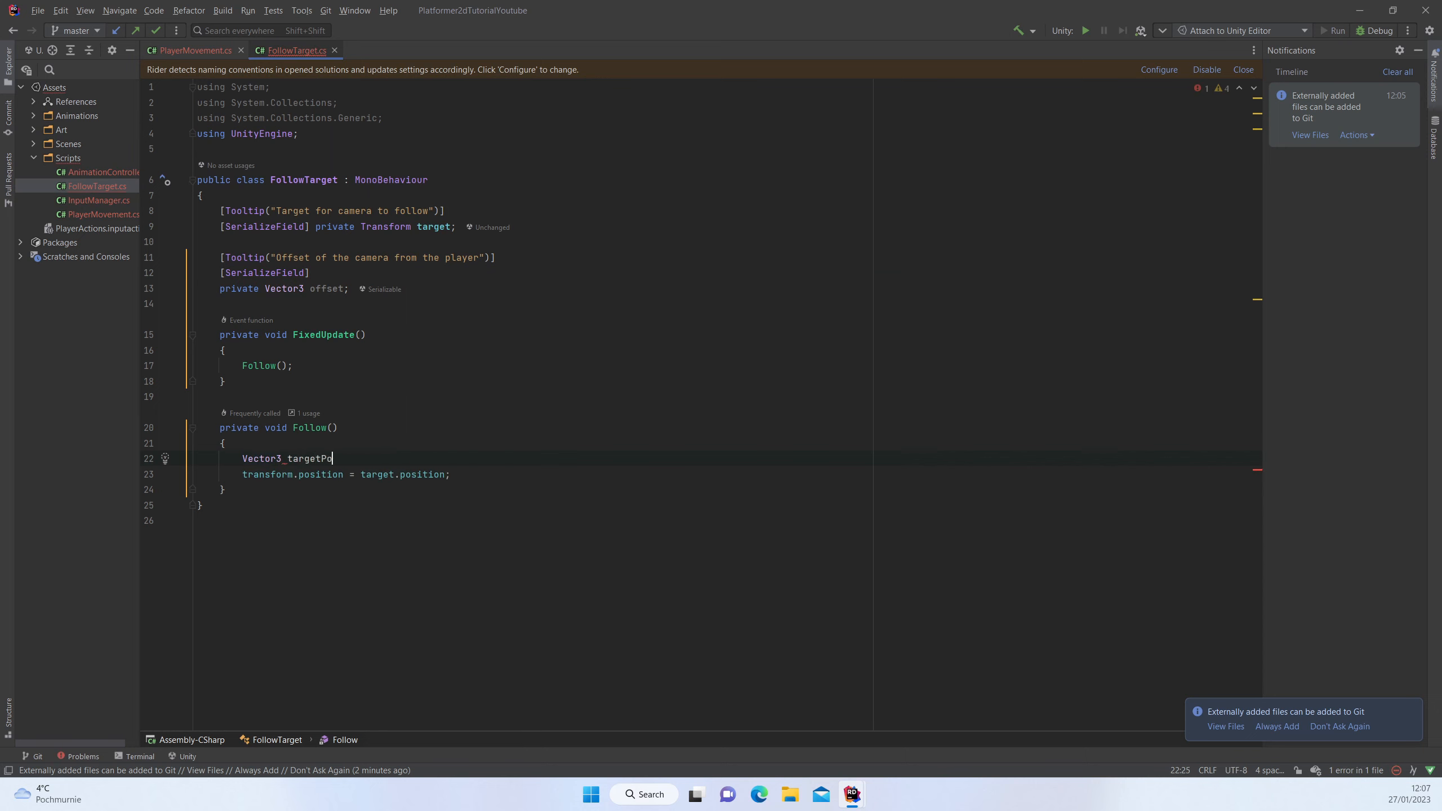
text(sition = )
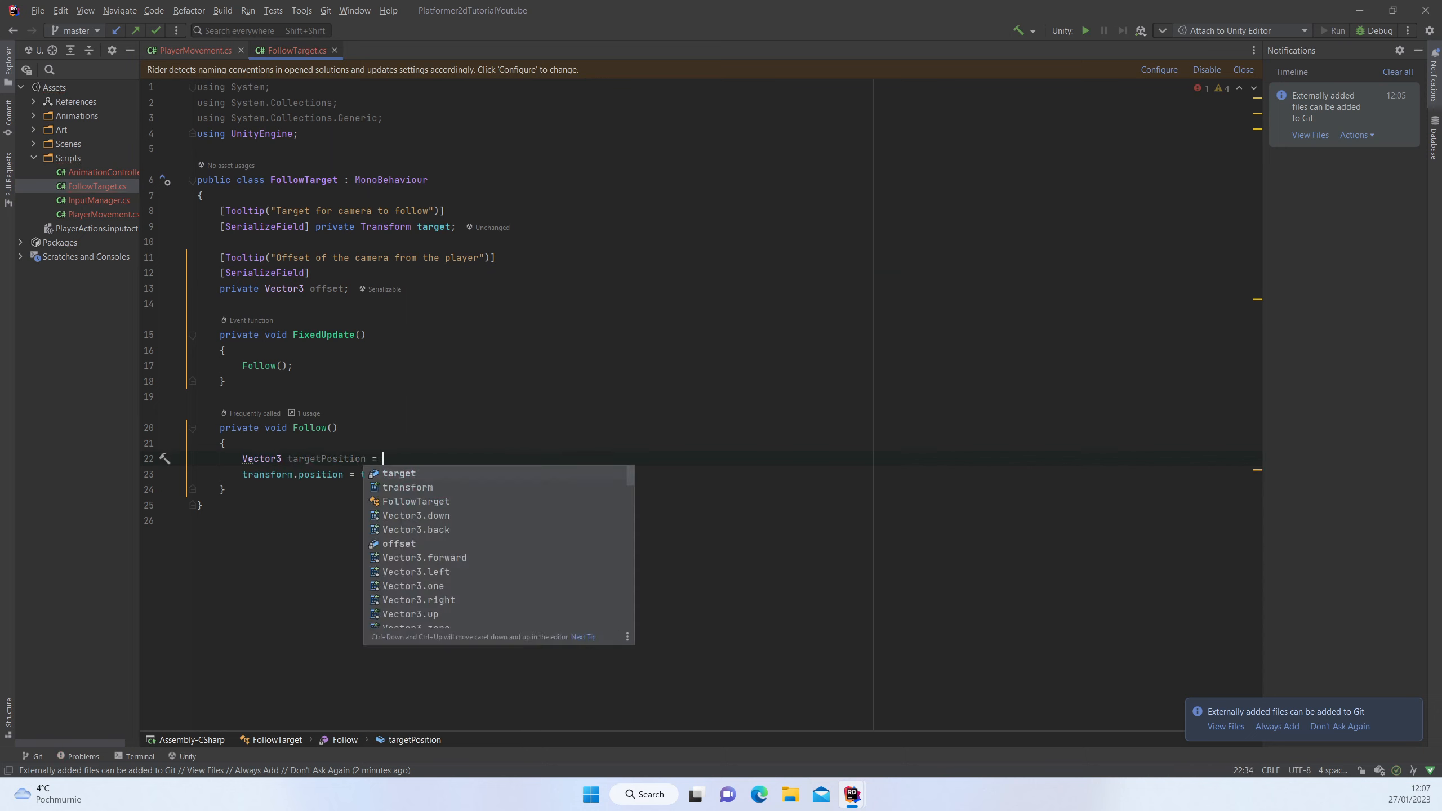
text(tar)
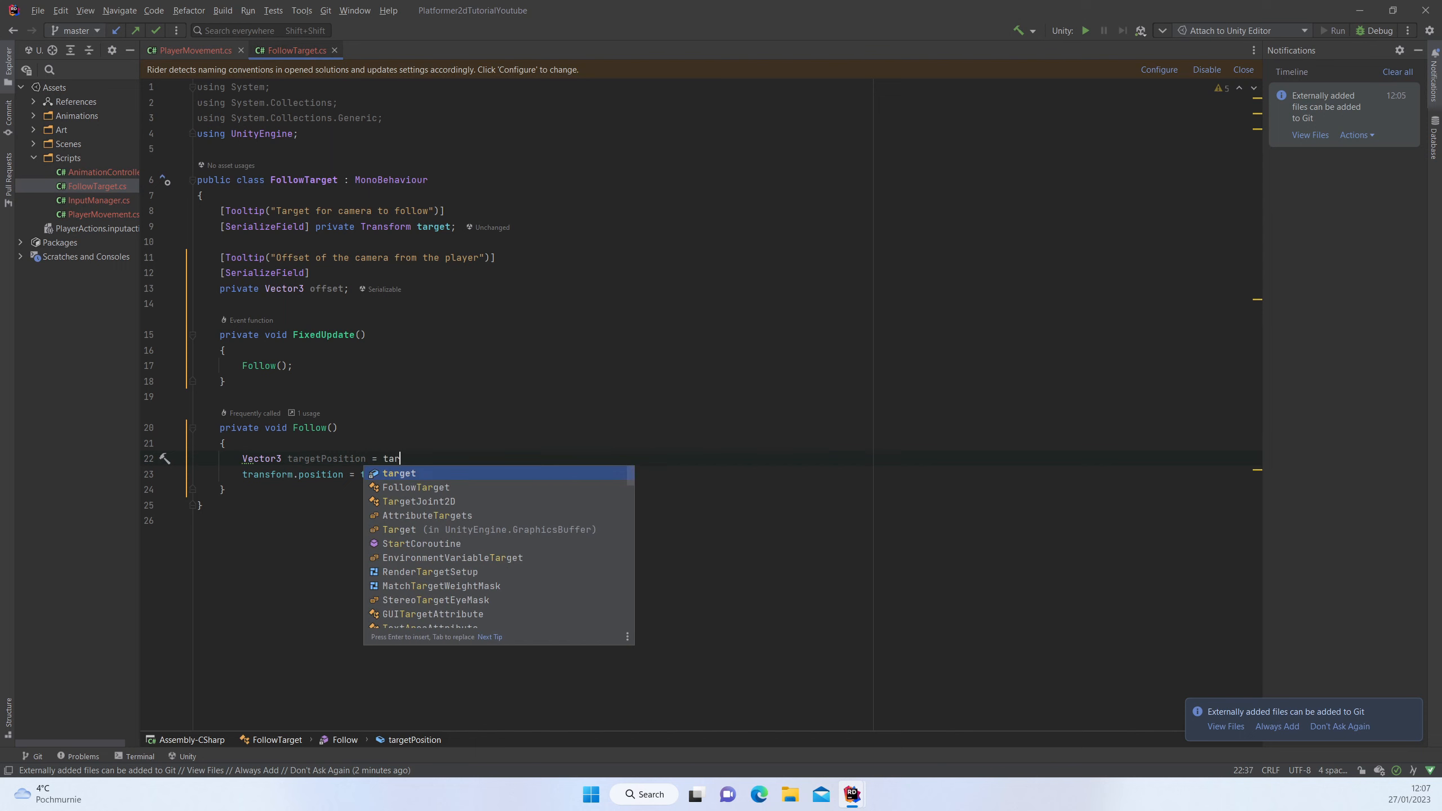
key(ctrl+BackSpace)
key(ctrl+BackSpace)
key(ctrl+BackSpace)
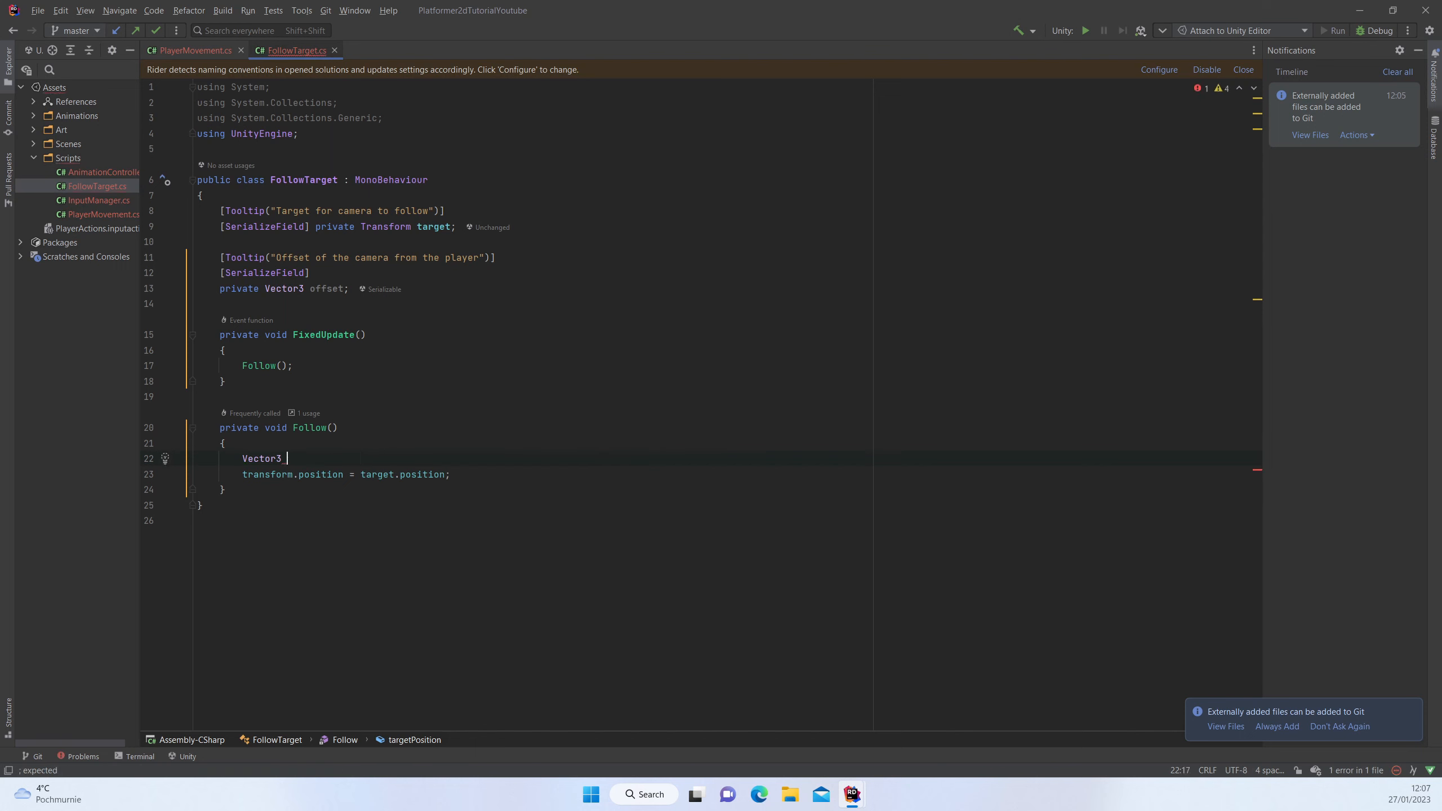
text(camera)
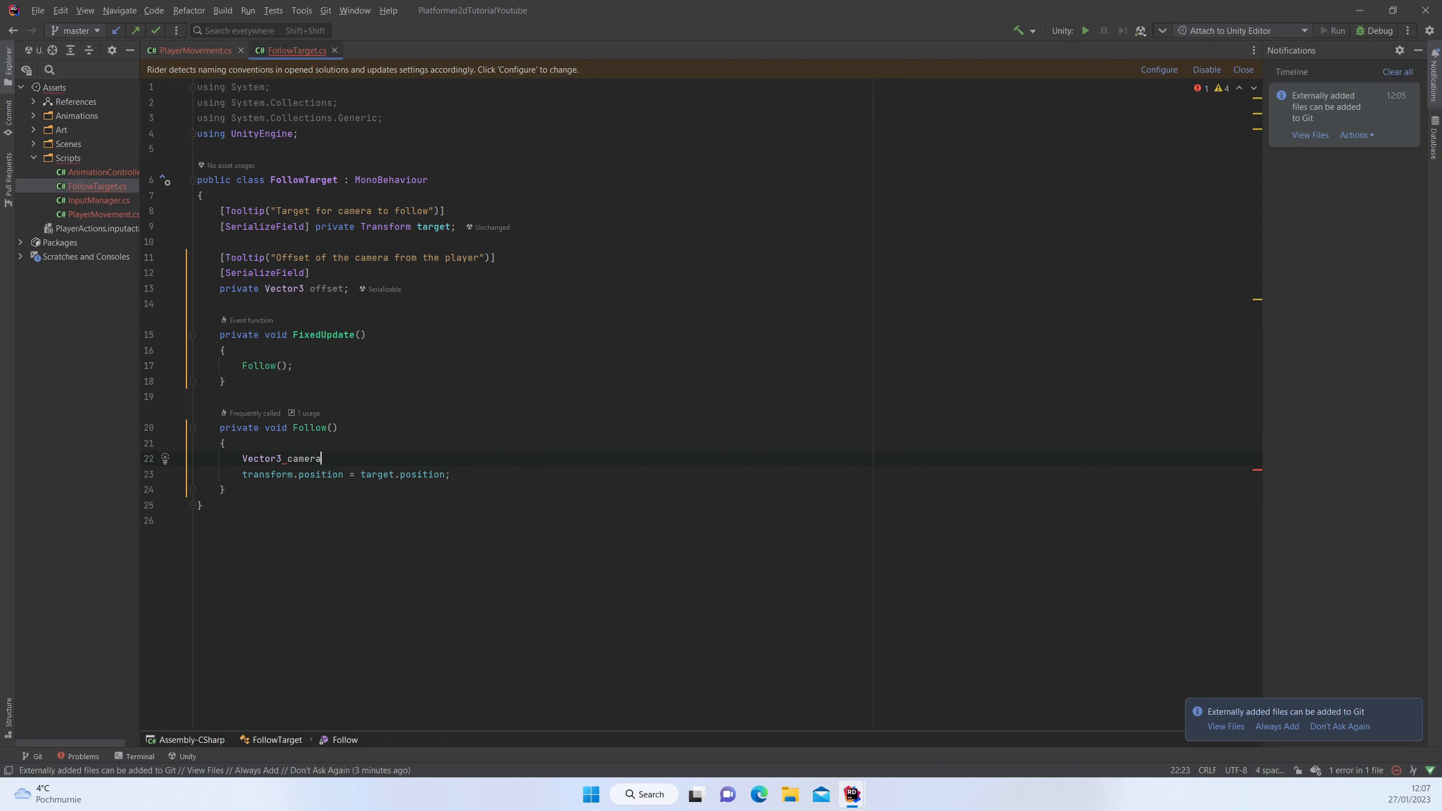
text(Position = target)
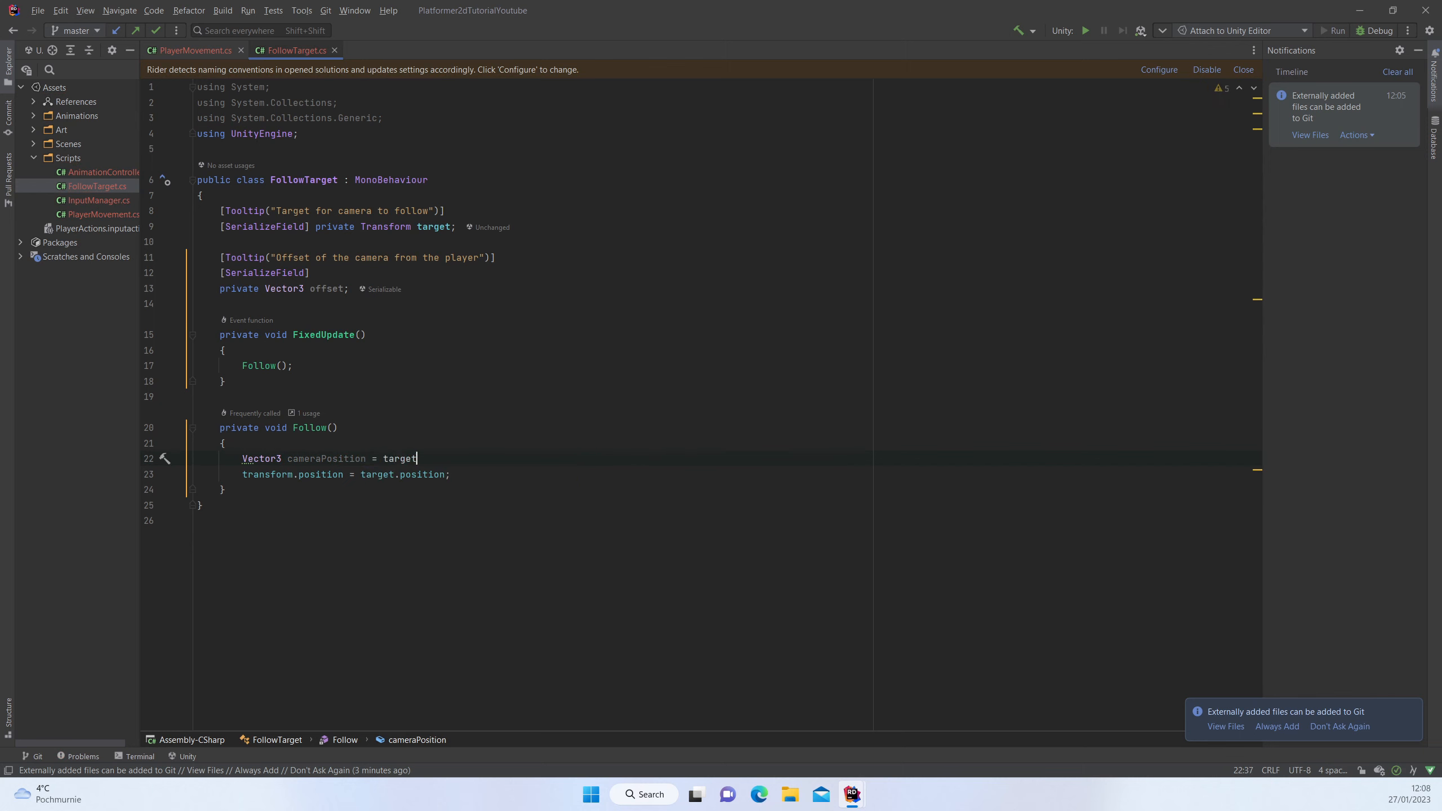
text(.position + offset;)
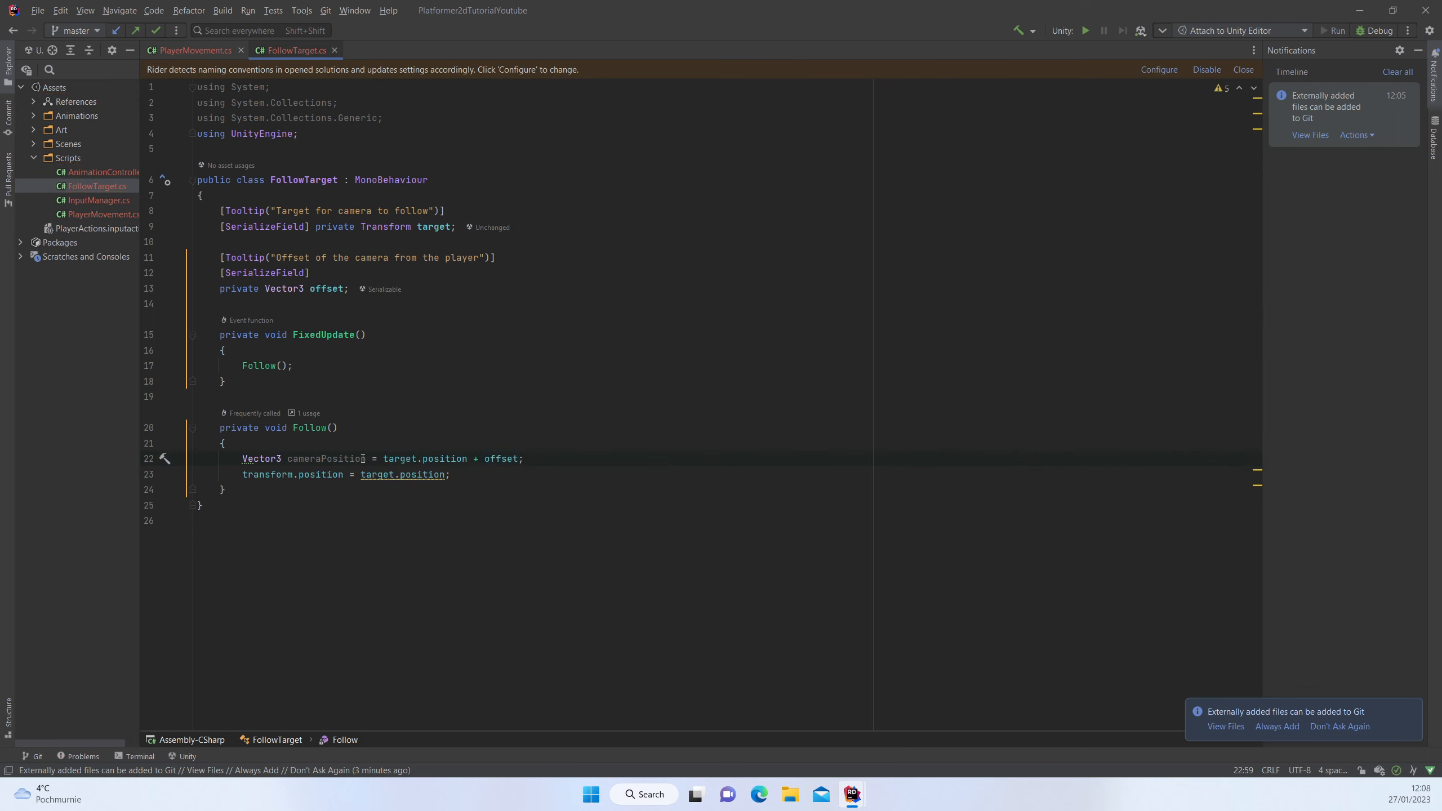
drag(361, 474, 425, 474)
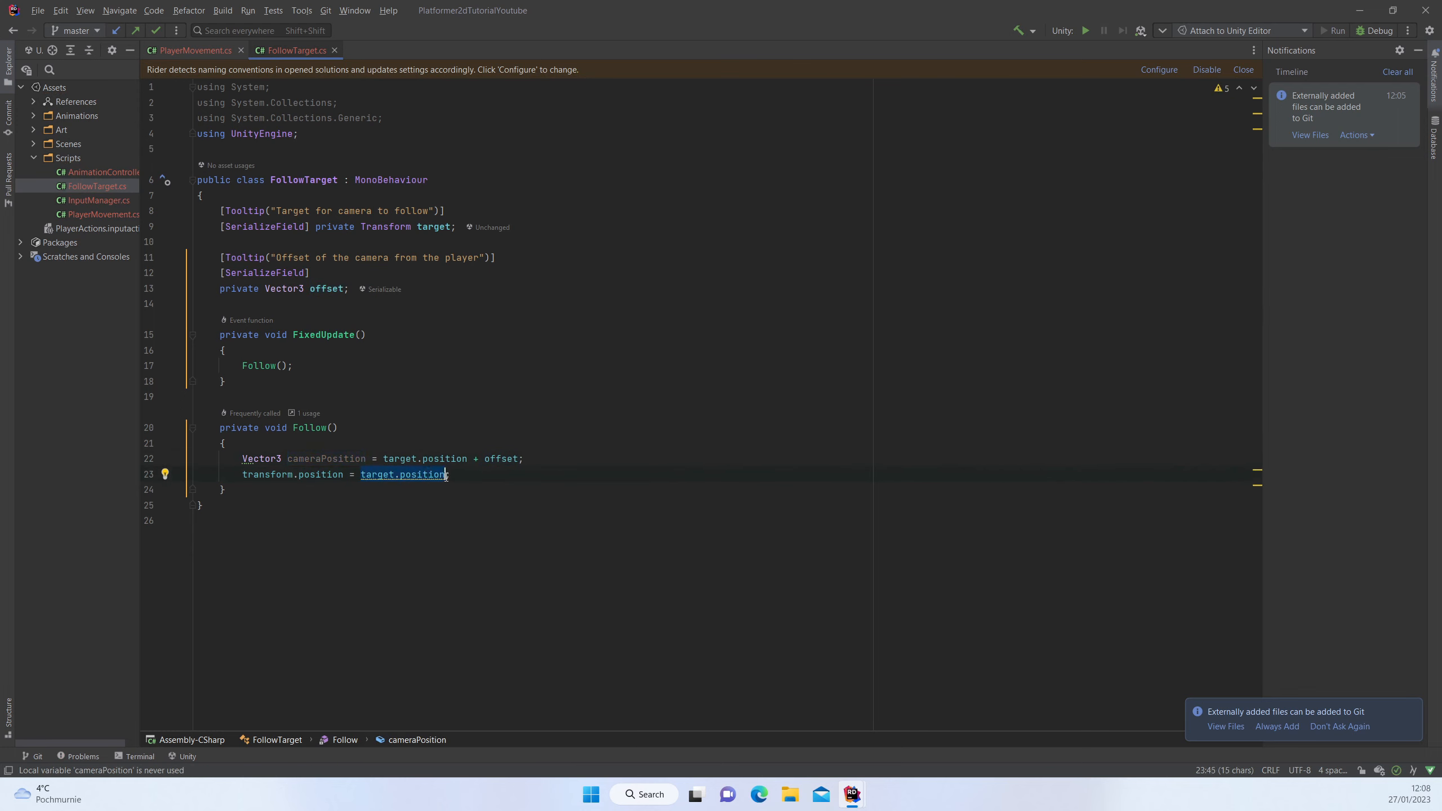
text(cameraPosition)
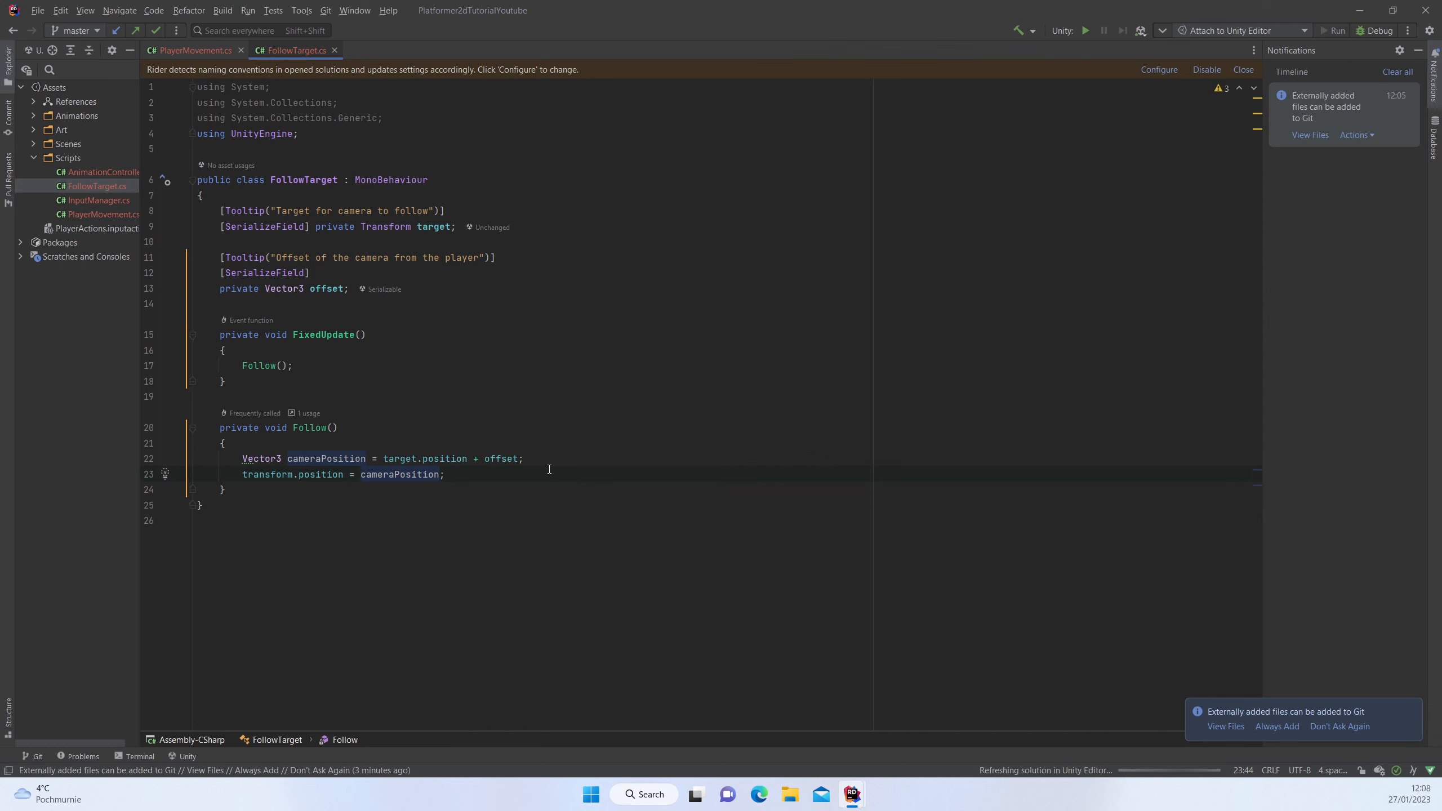
- Switch to Unity and set the Follow Target script's Offset Z to -10
key(alt+Tab)
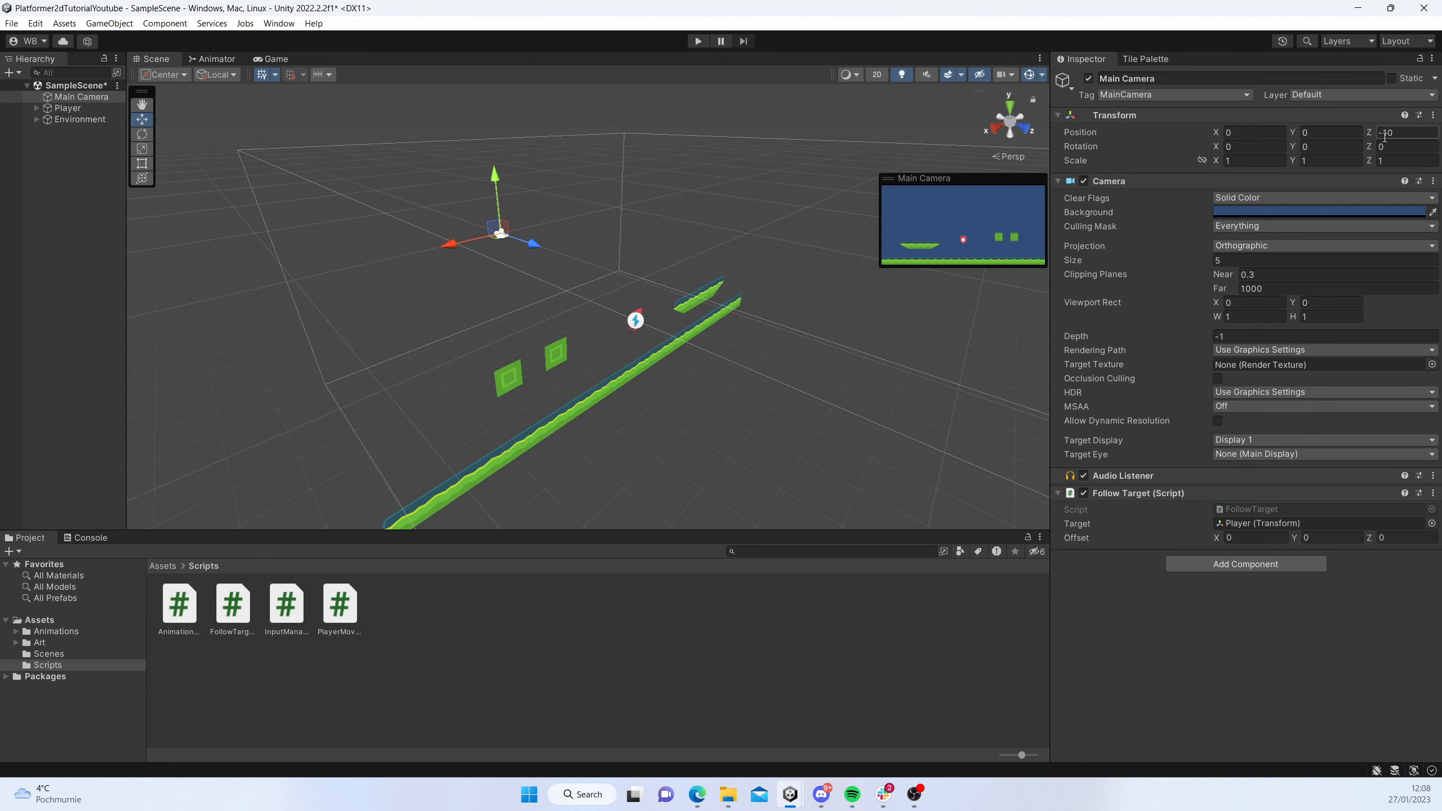
click(1402, 540)
- Run the game and move the player left and right to test how the camera follows
key(ctrl+p)
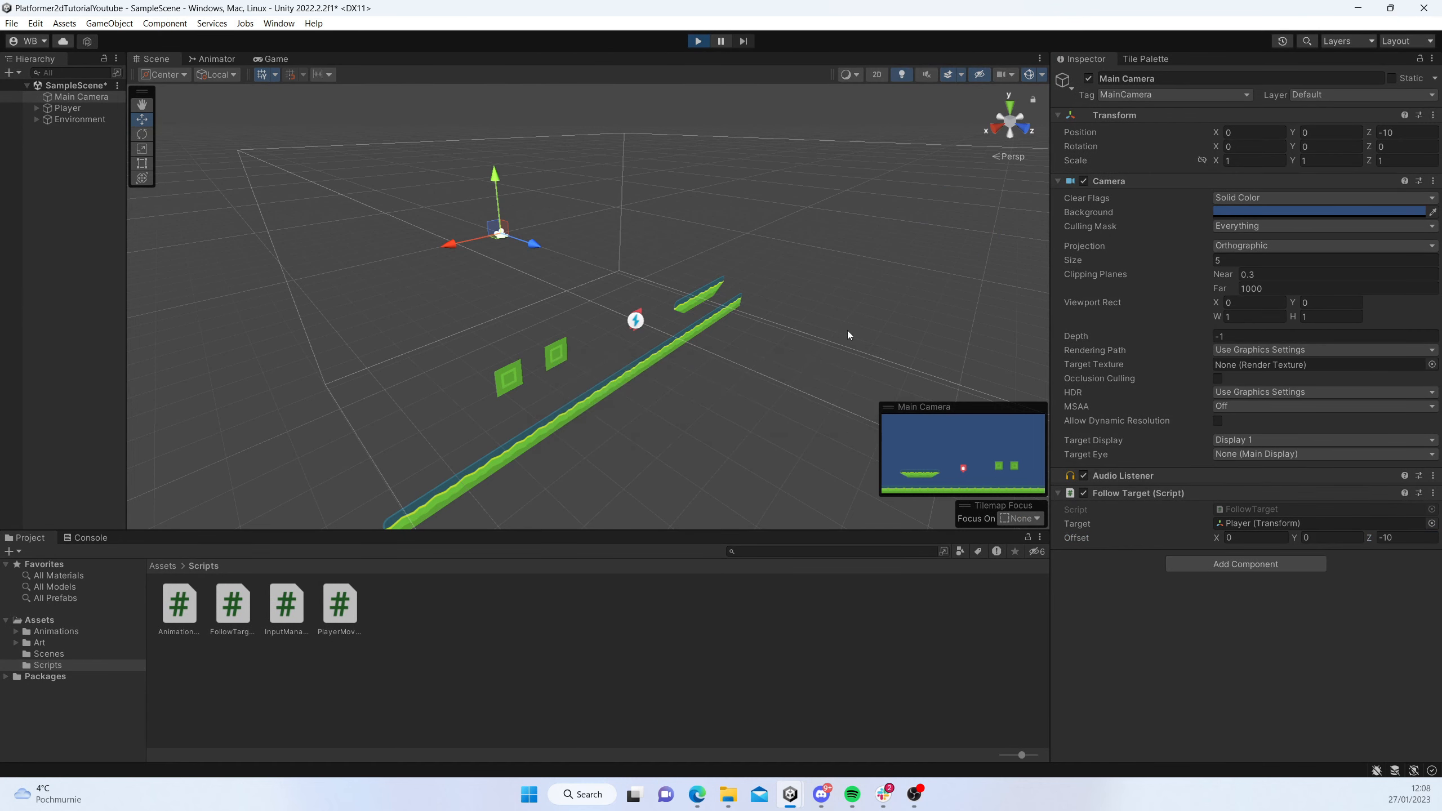
key(a)
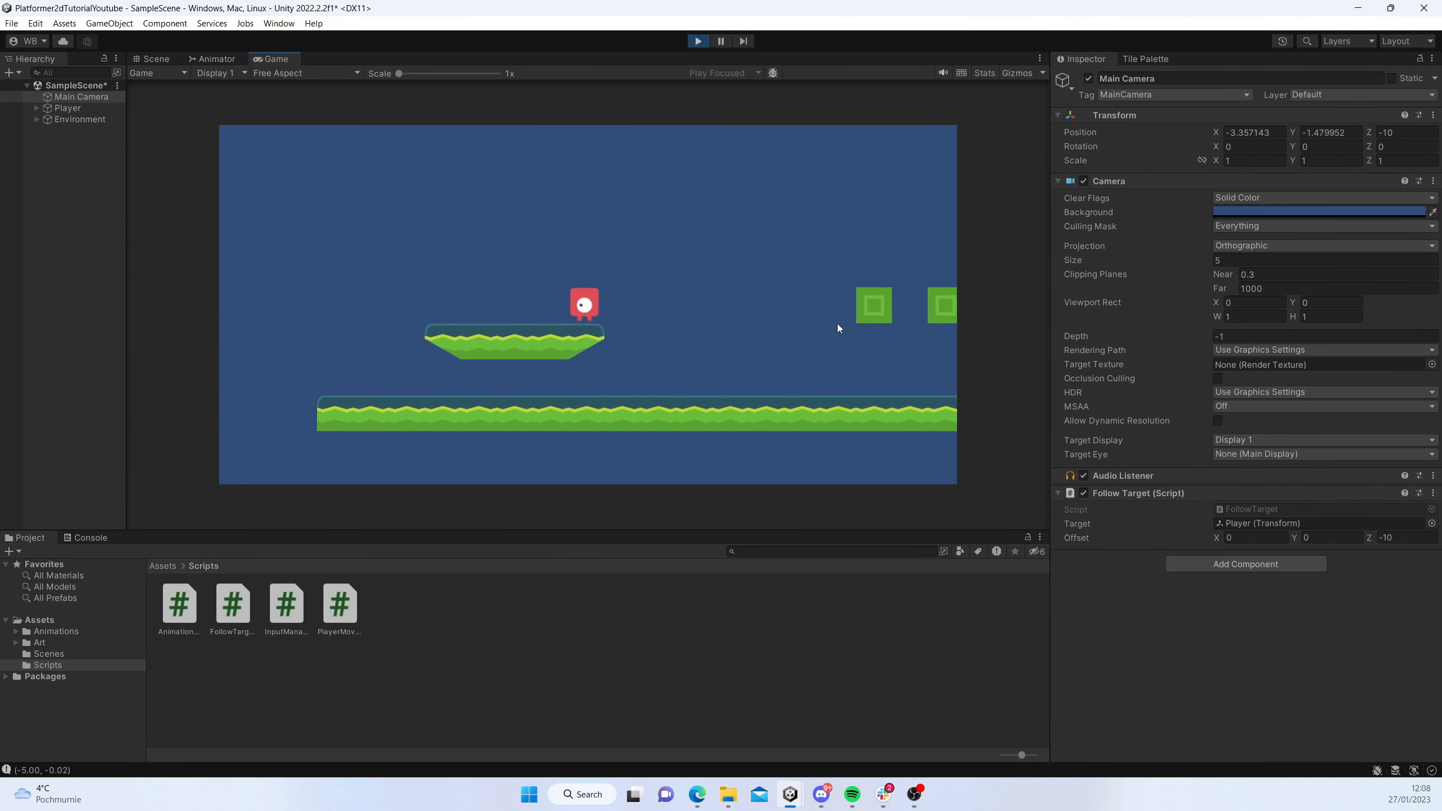
key(d)
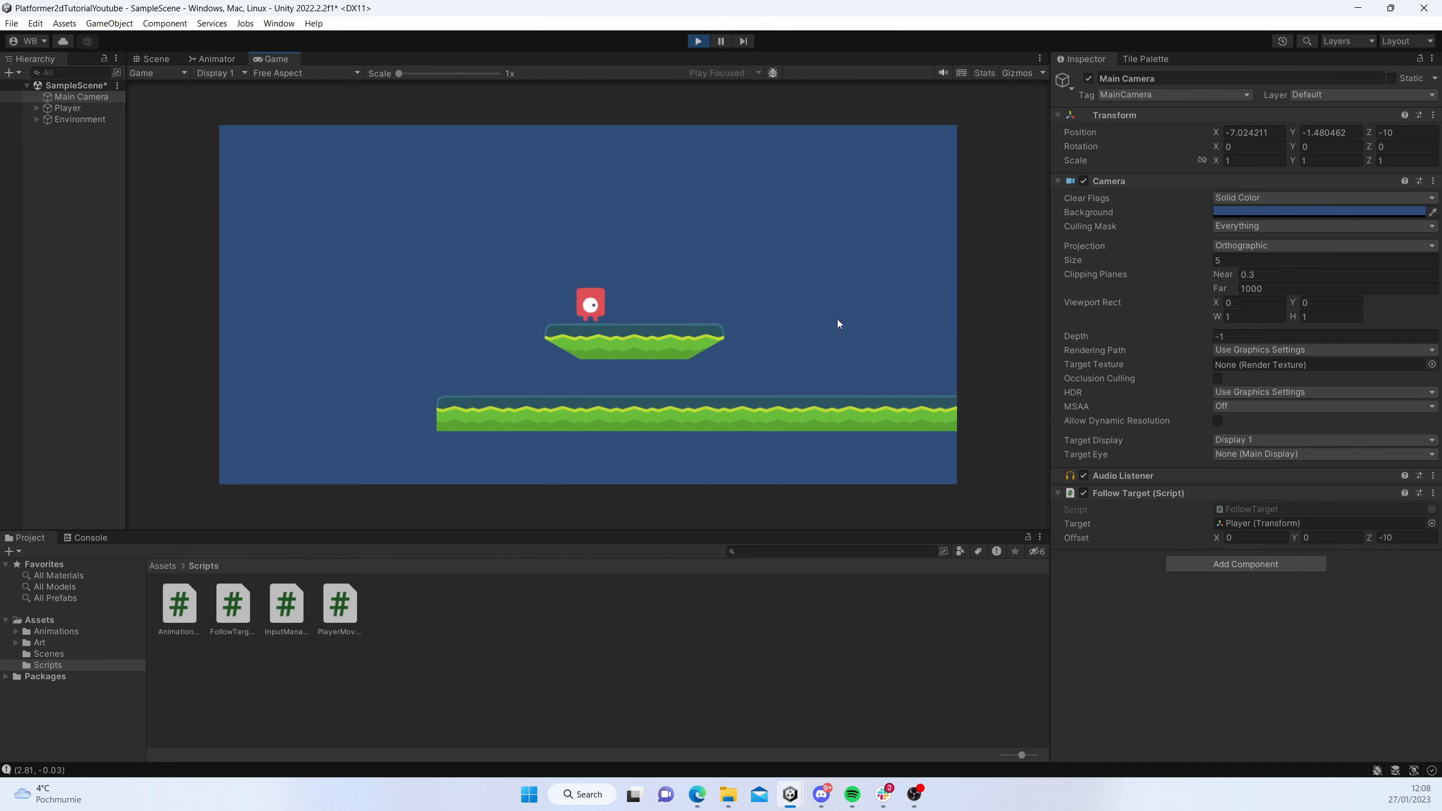
- Run and jump the player back and forth across the platforms to test the camera follow, and stop the game
key(d)
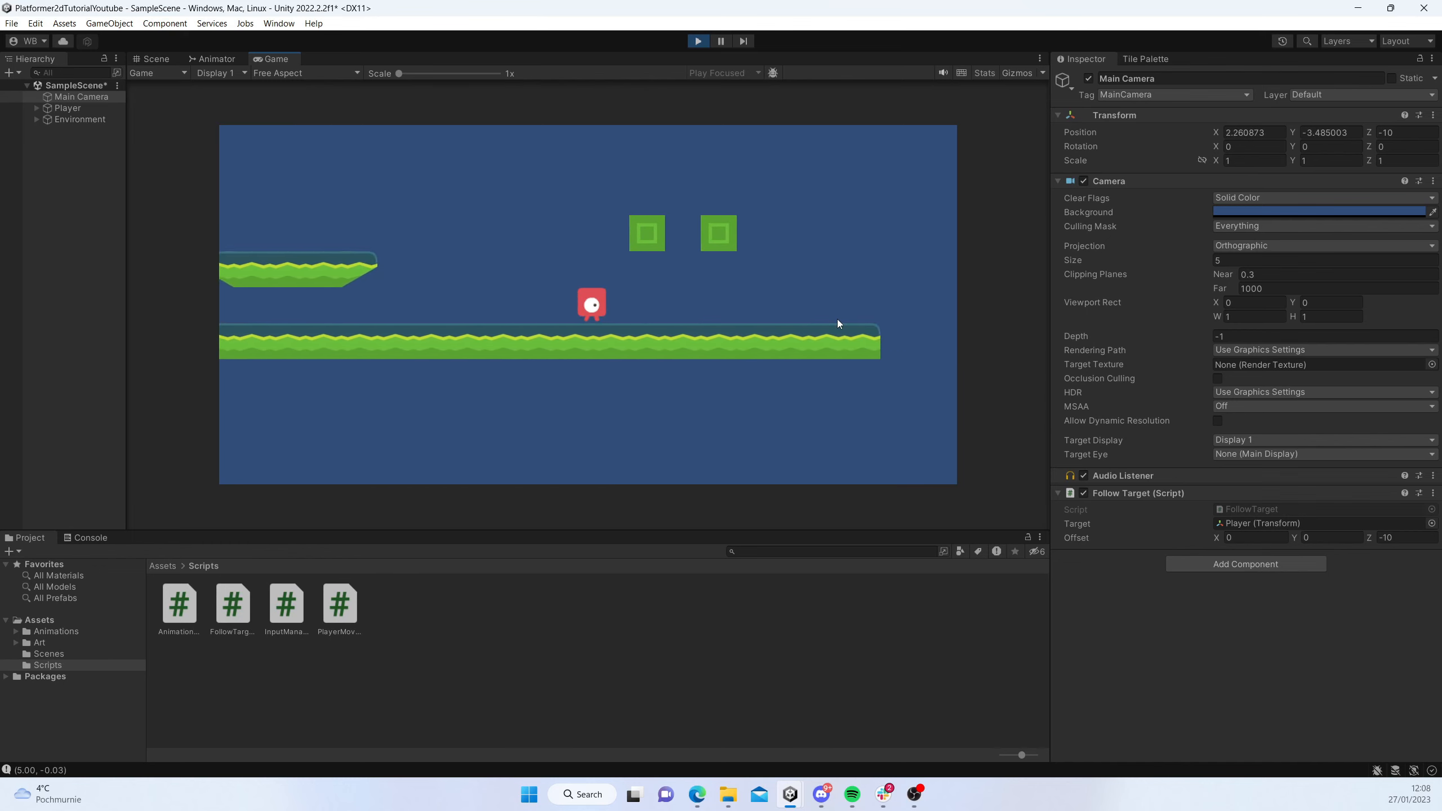
key(a)
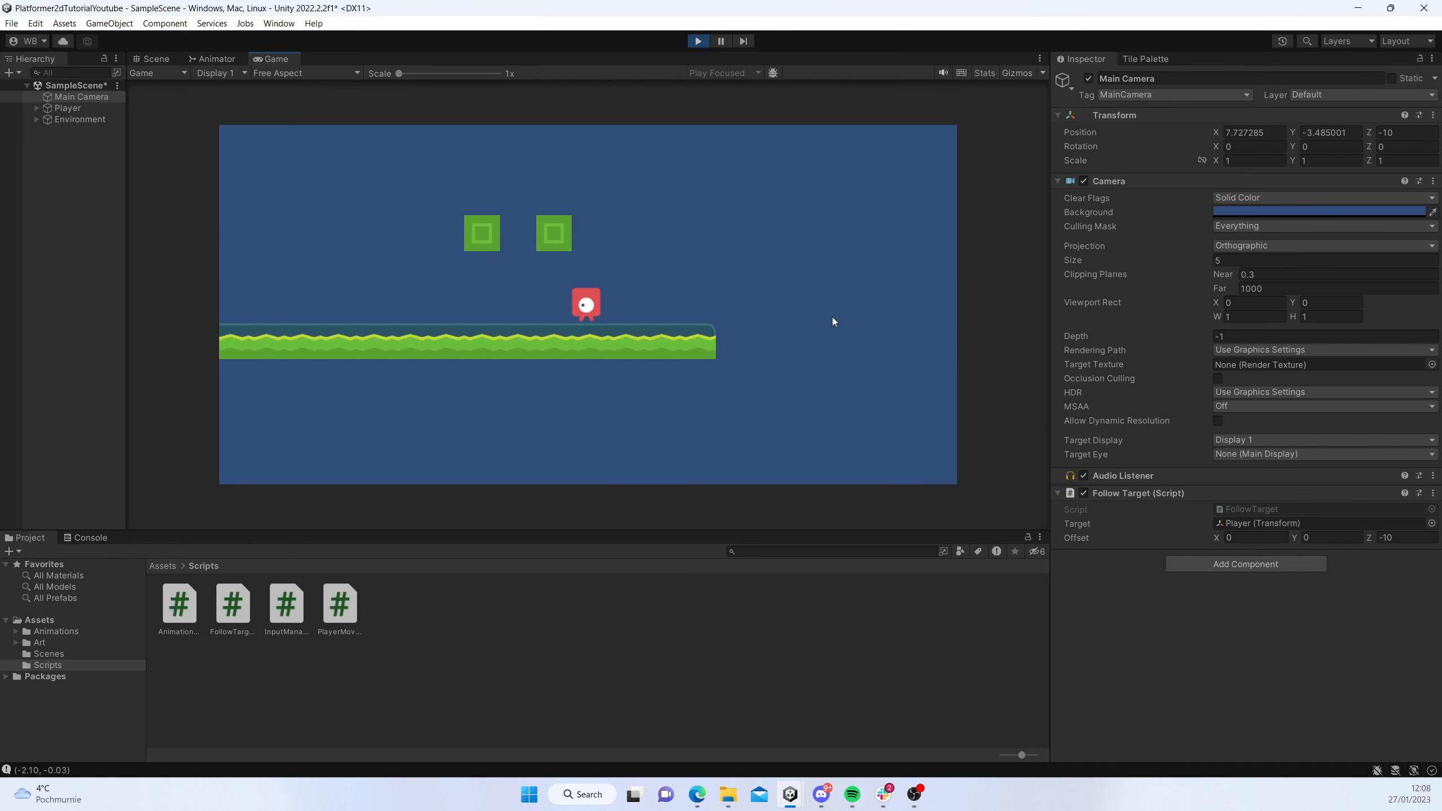
key(a)
key(space)
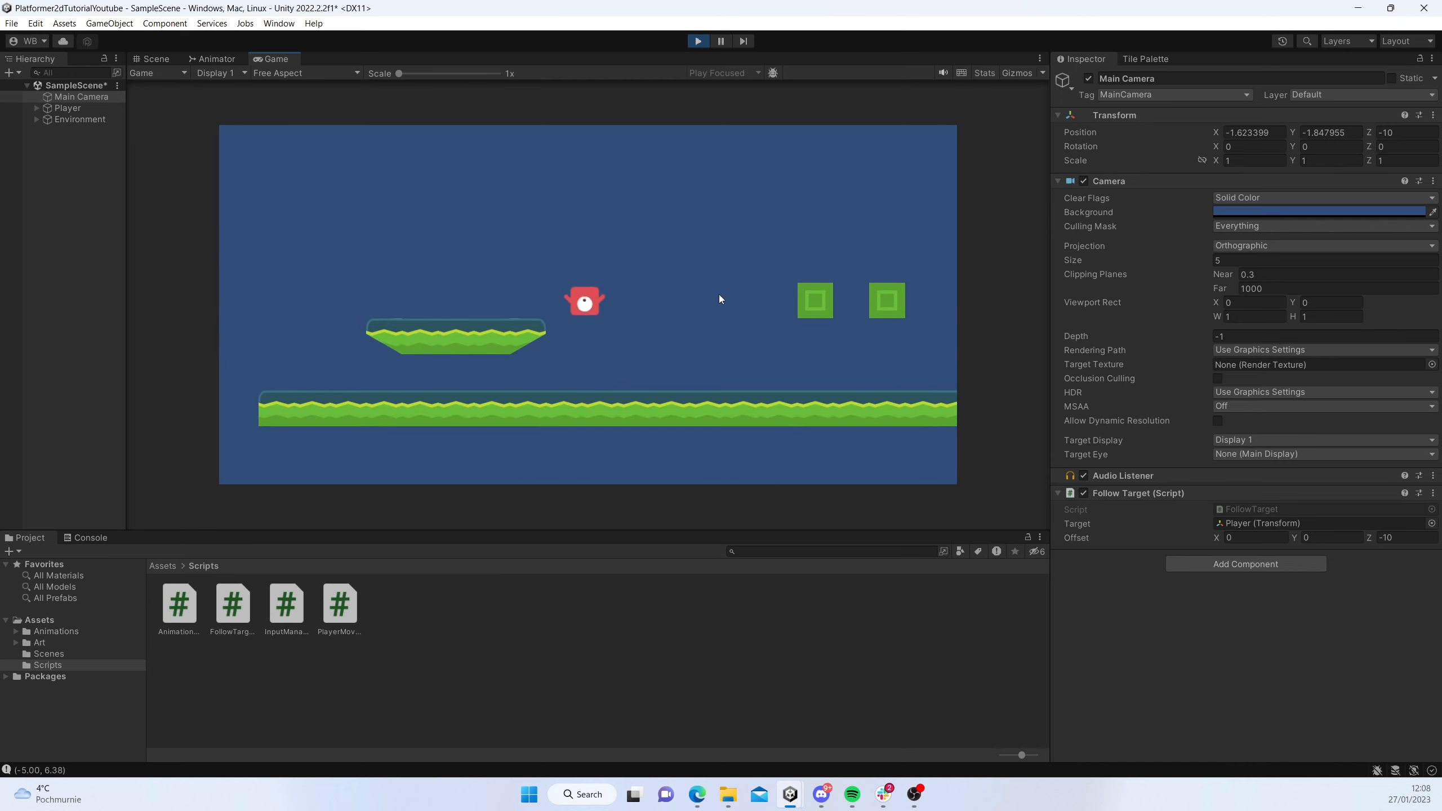
key(d)
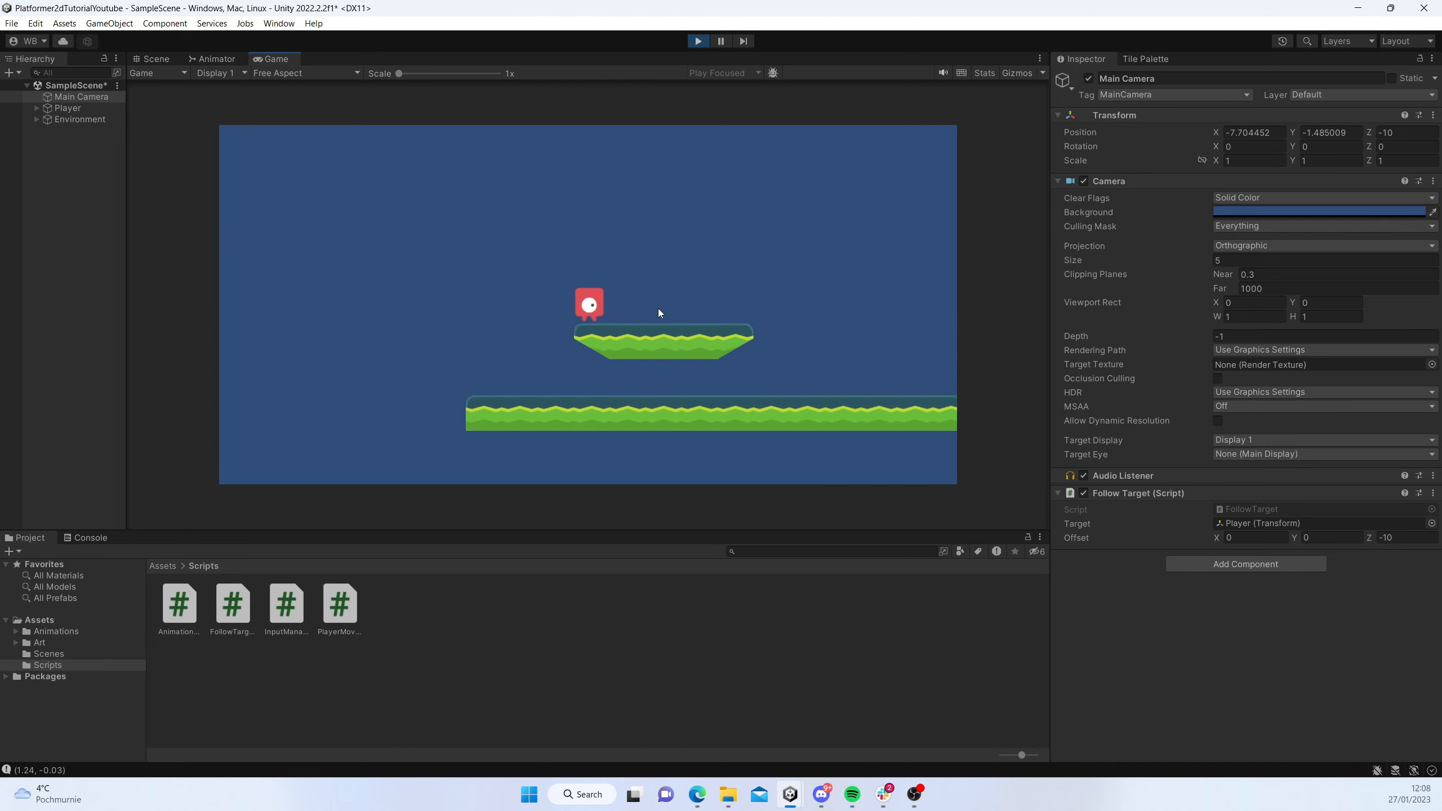
key(space)
key(d)
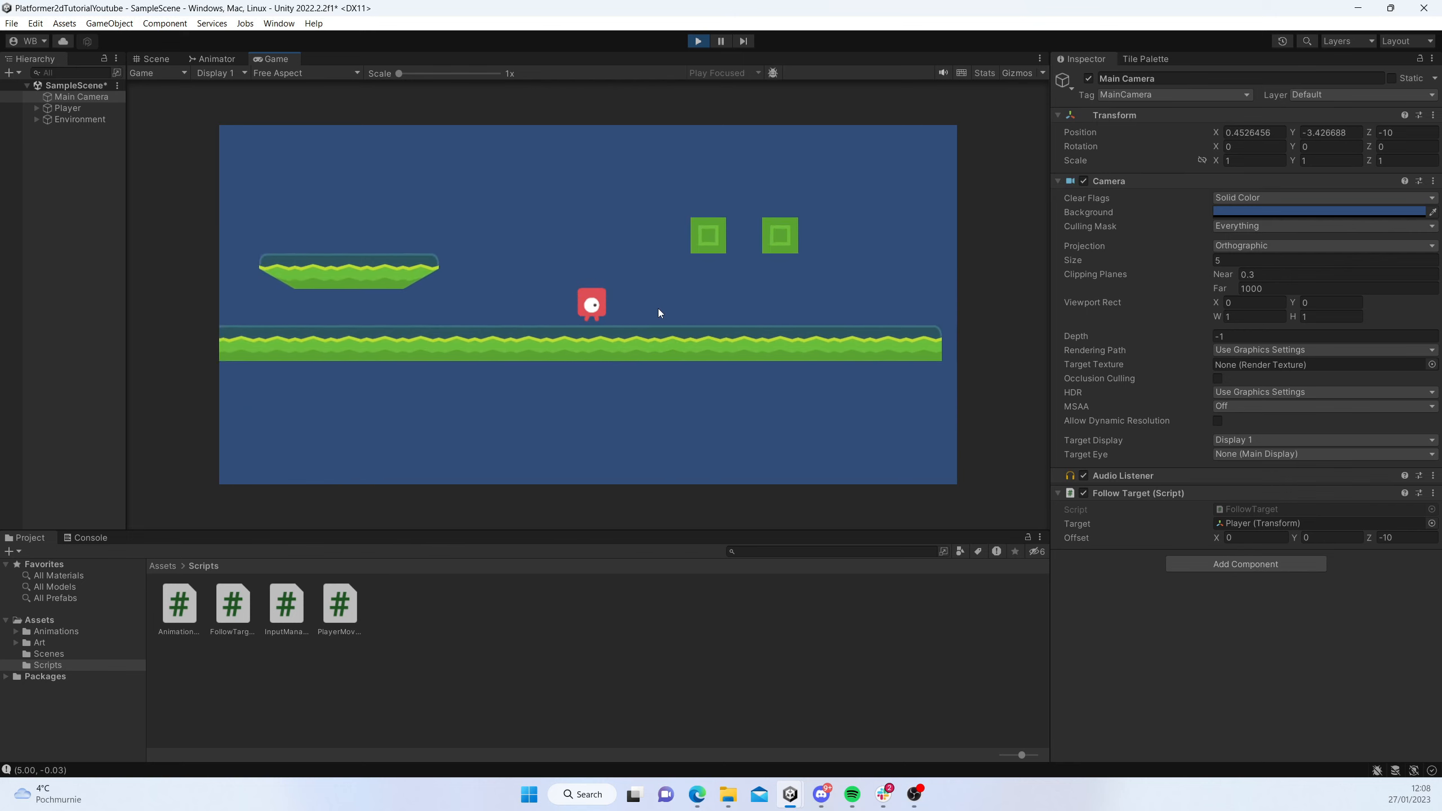
key(a)
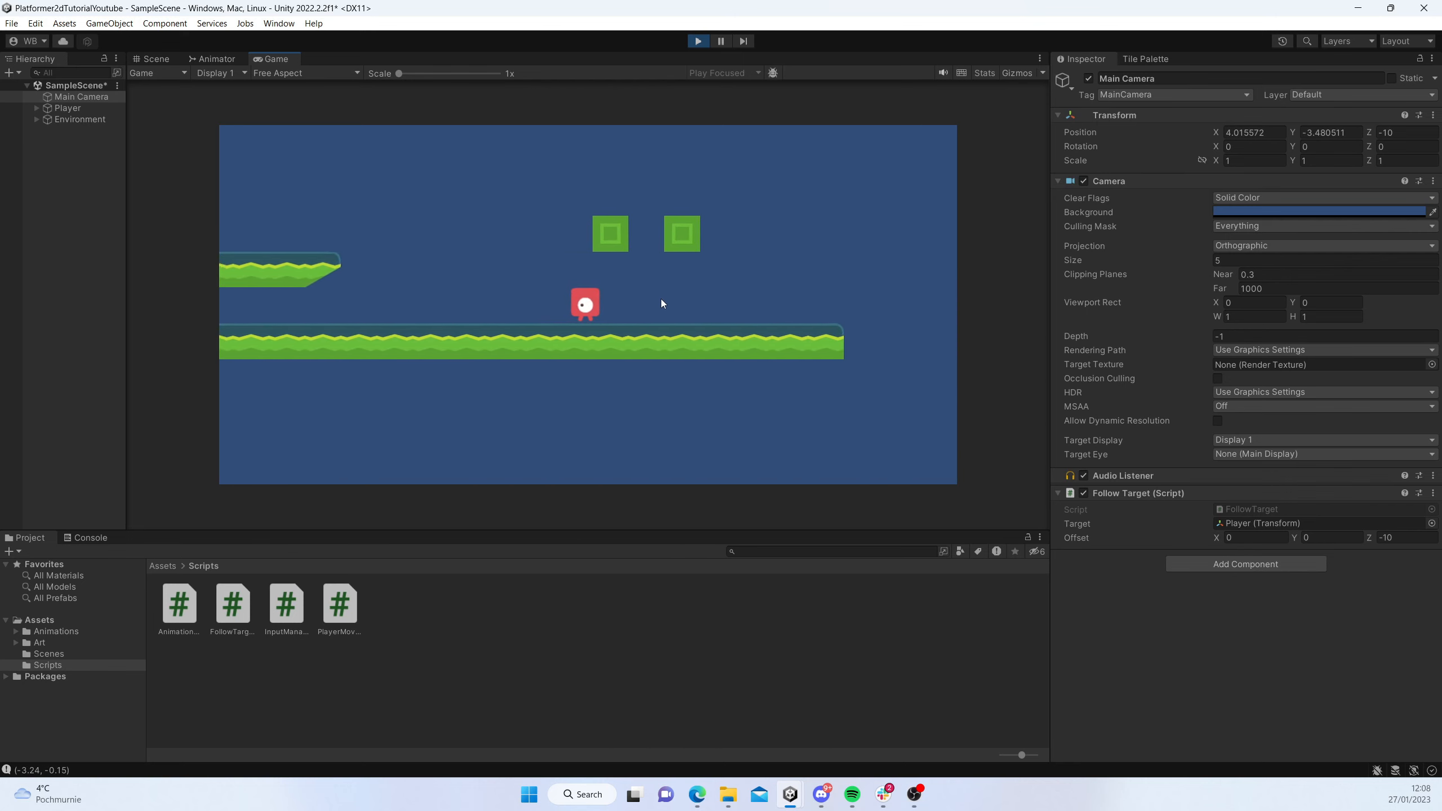
key(space)
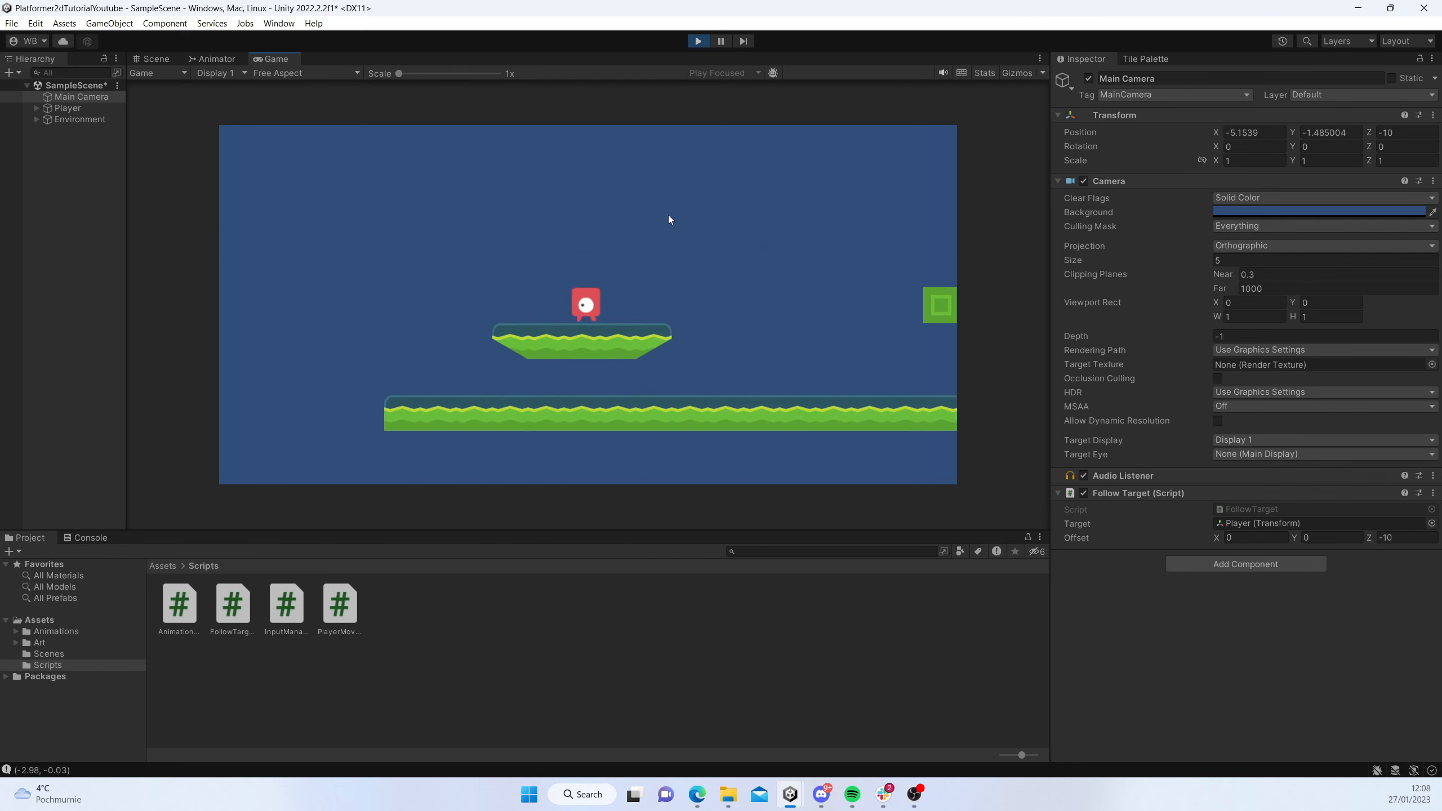
key(d)
key(space)
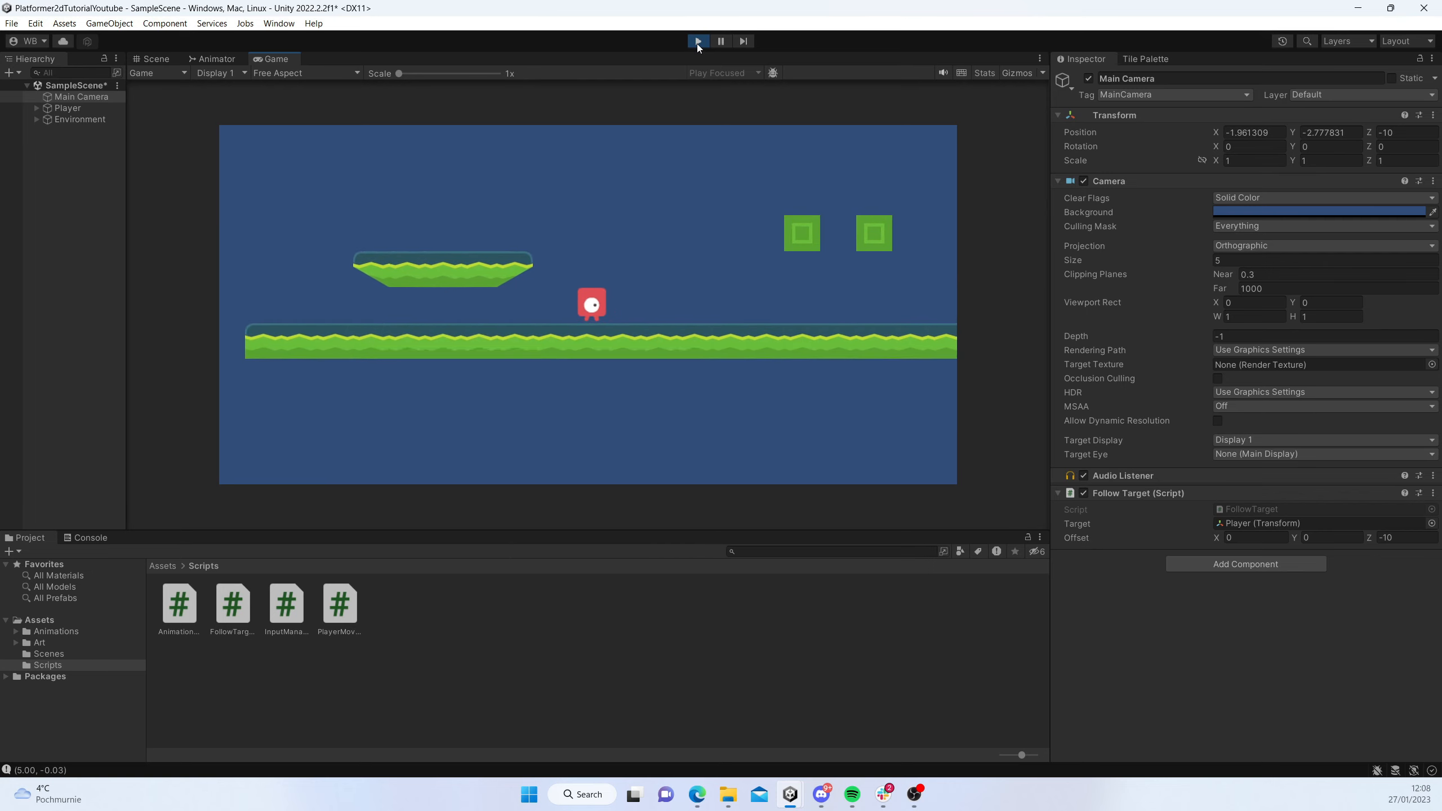
click(697, 41)
- Switch to Rider and add a SerializeField attribute on a new line below the offset field in FollowTarget
key(ctrl+super+Right)
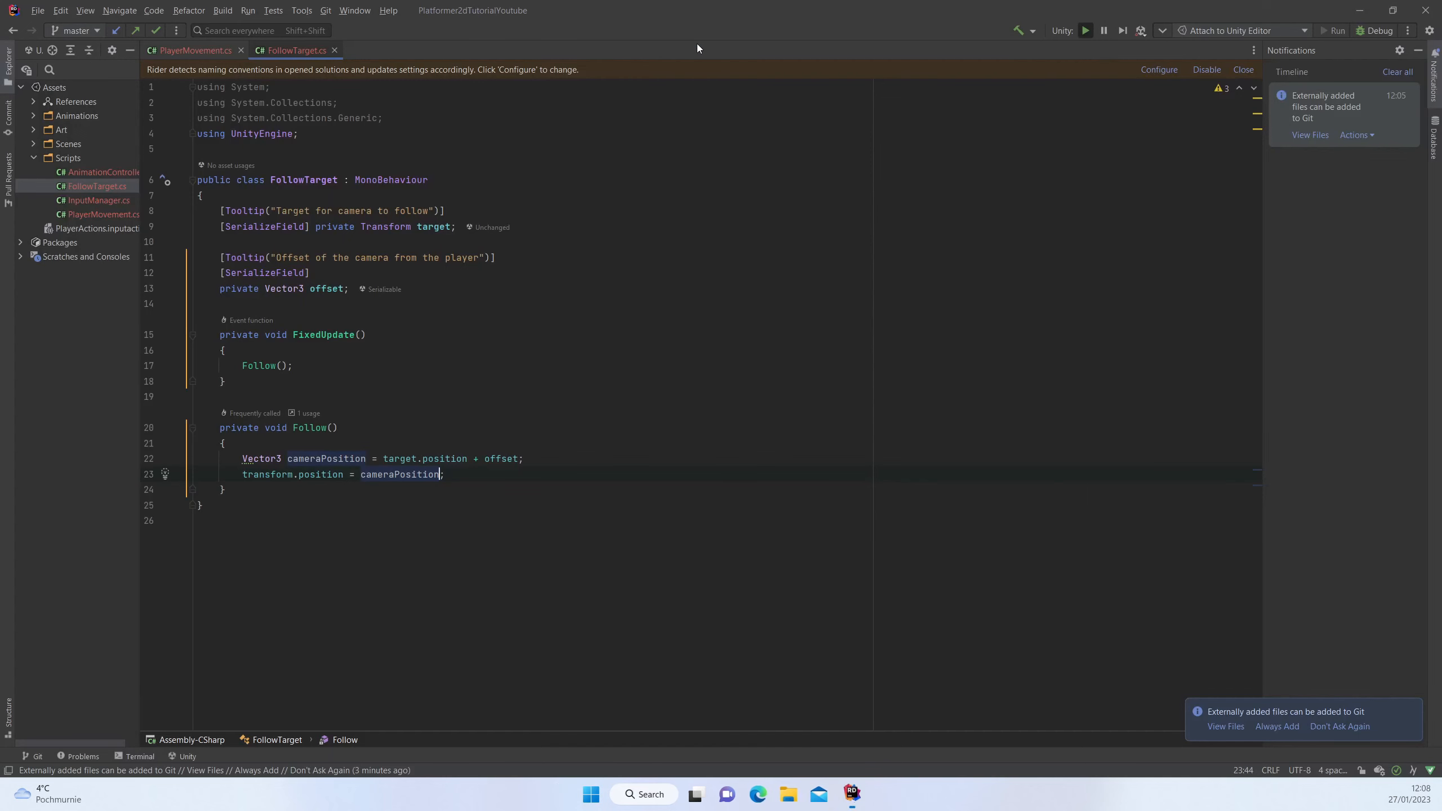
click(510, 288)
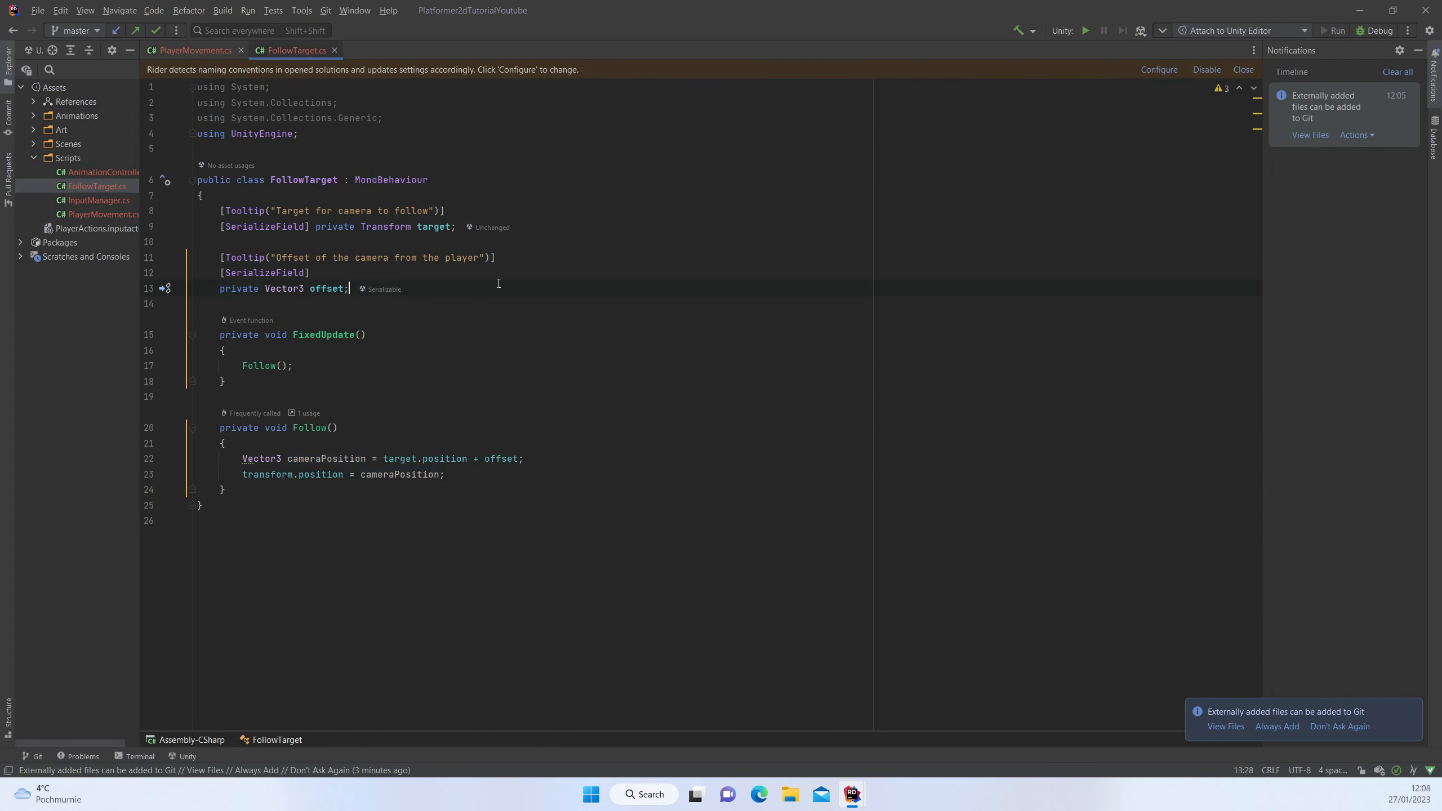
key(Return)
key(Return)
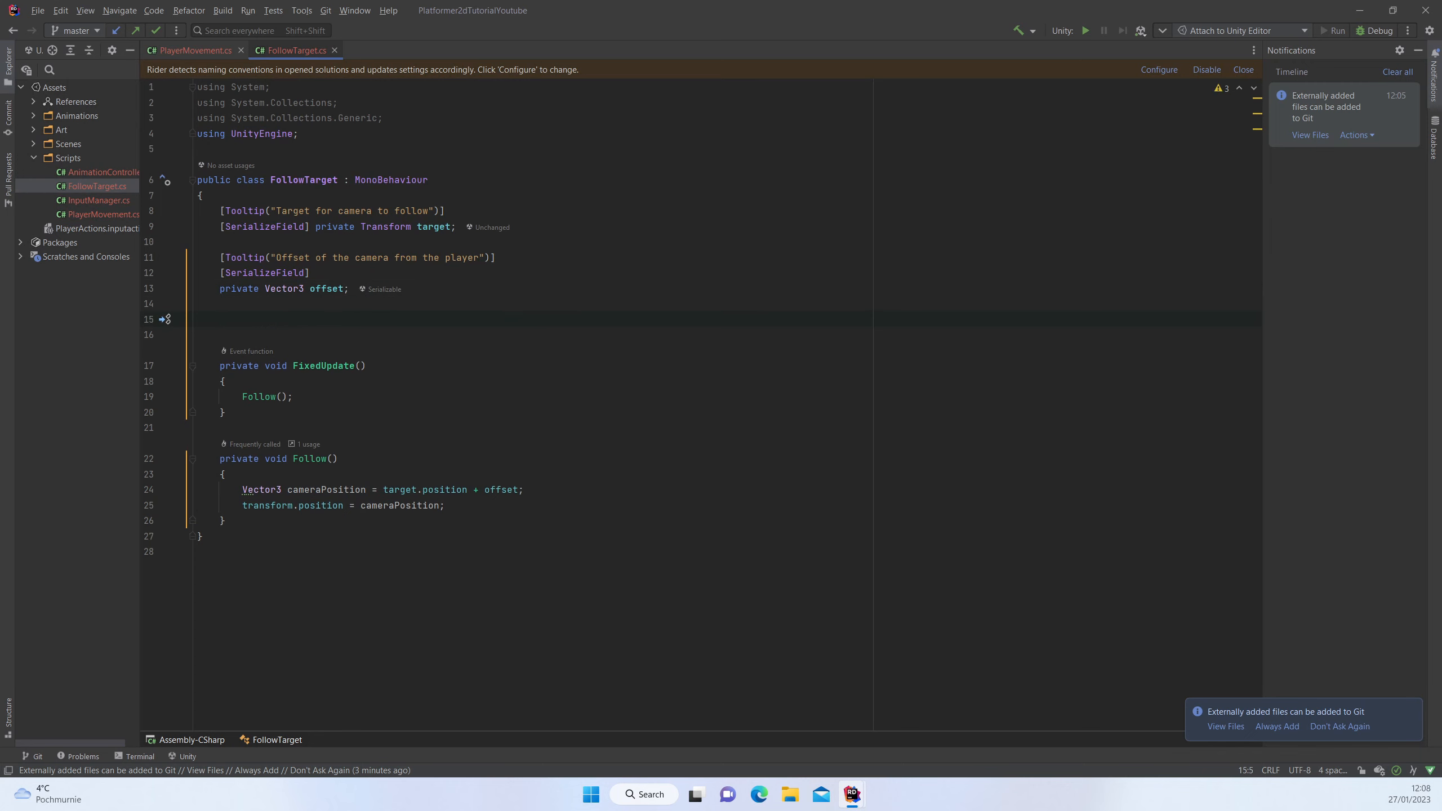
text([SerializeField])
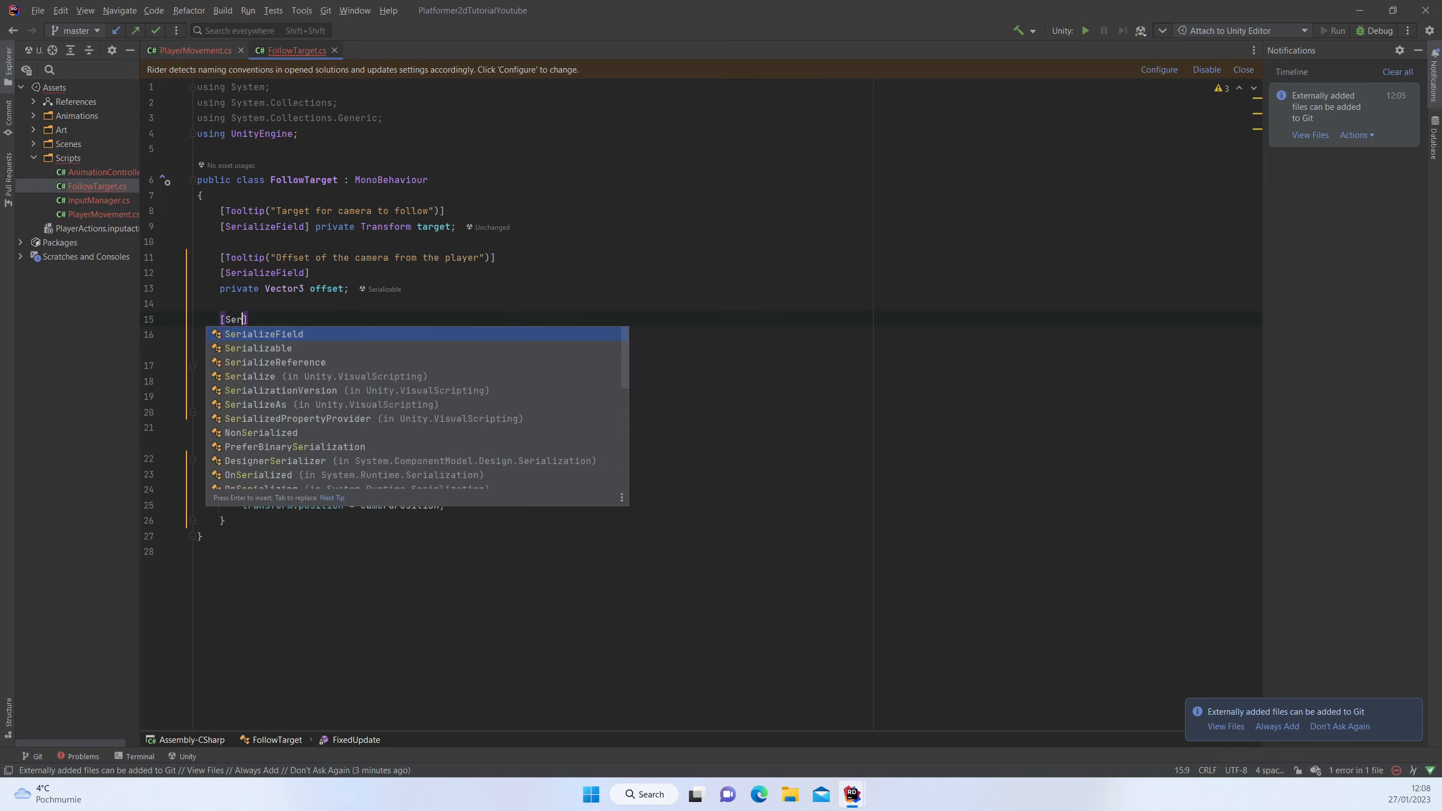
key(Return)
- Complete the new serialized field with a Range(1, 10) attribute and a private float named smoothFactor
text([Rang)
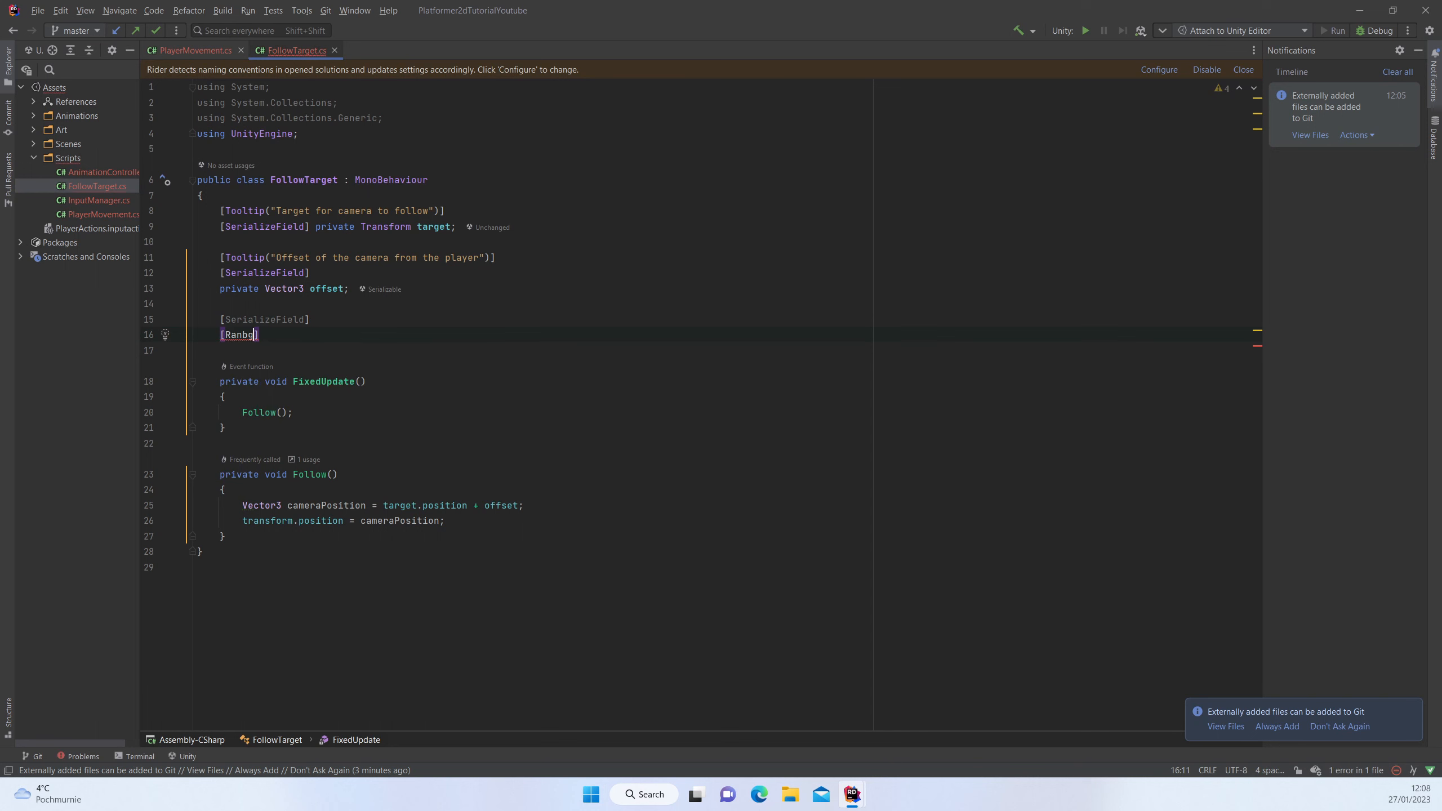
text(e()
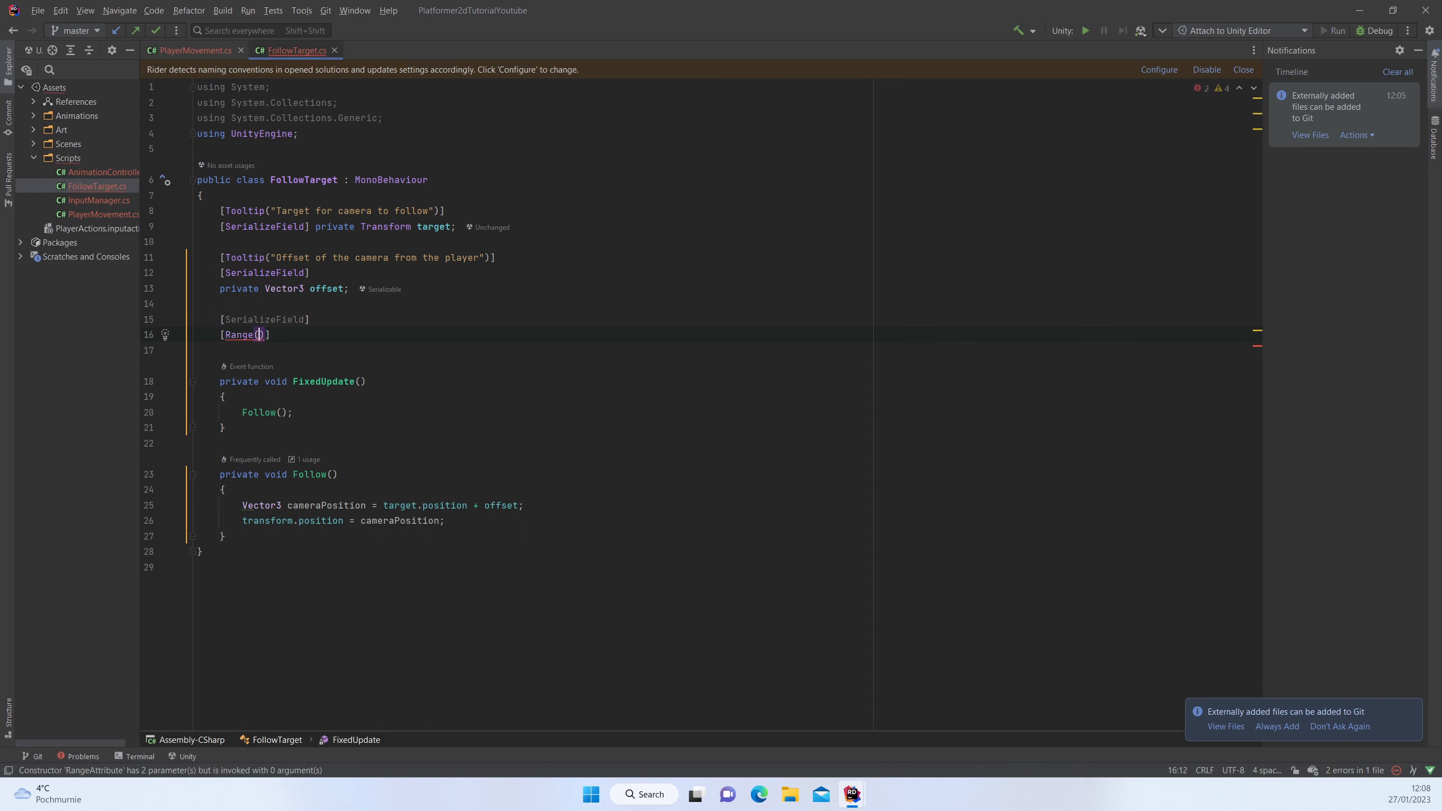
text(1.)
key(BackSpace)
text(,1)
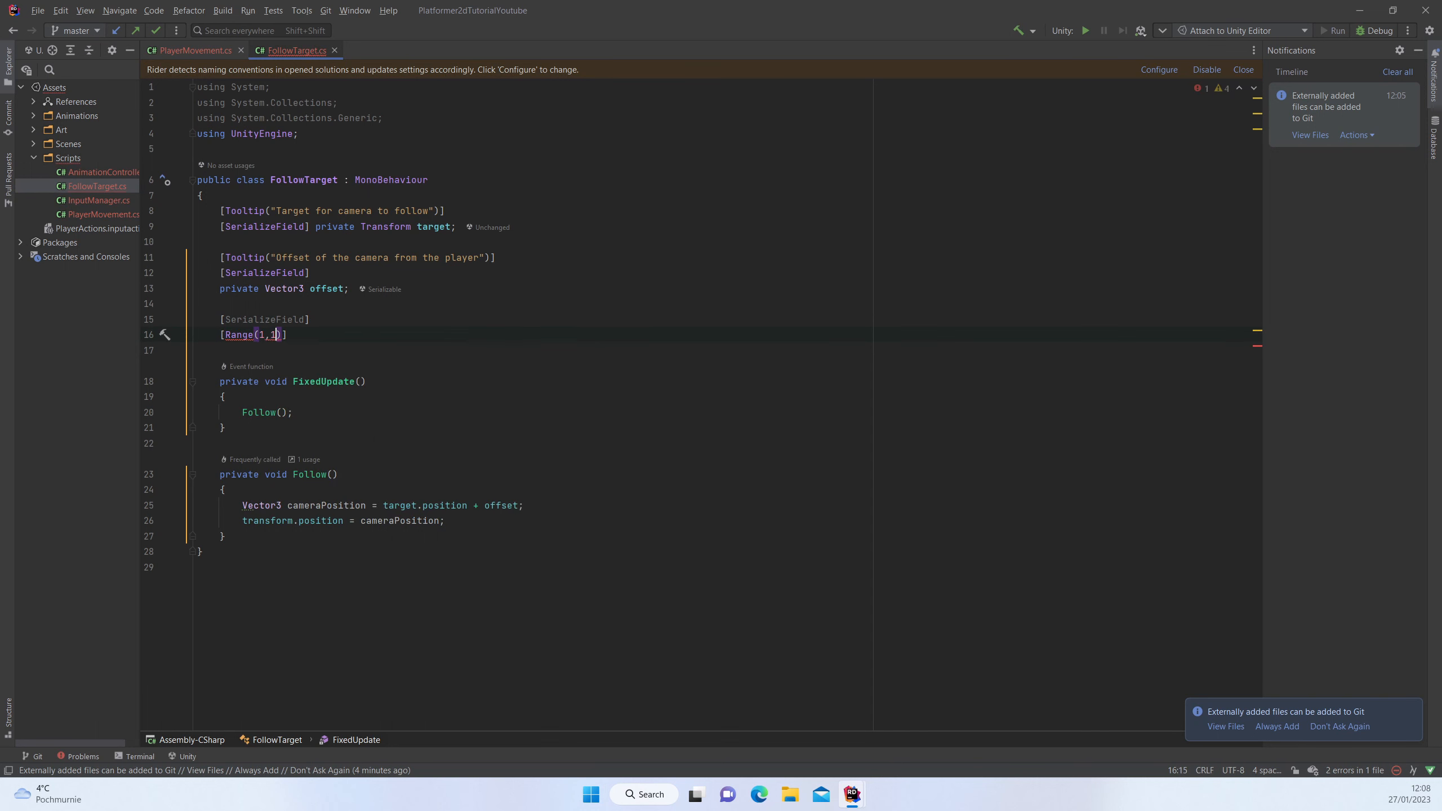
text(0)] float )
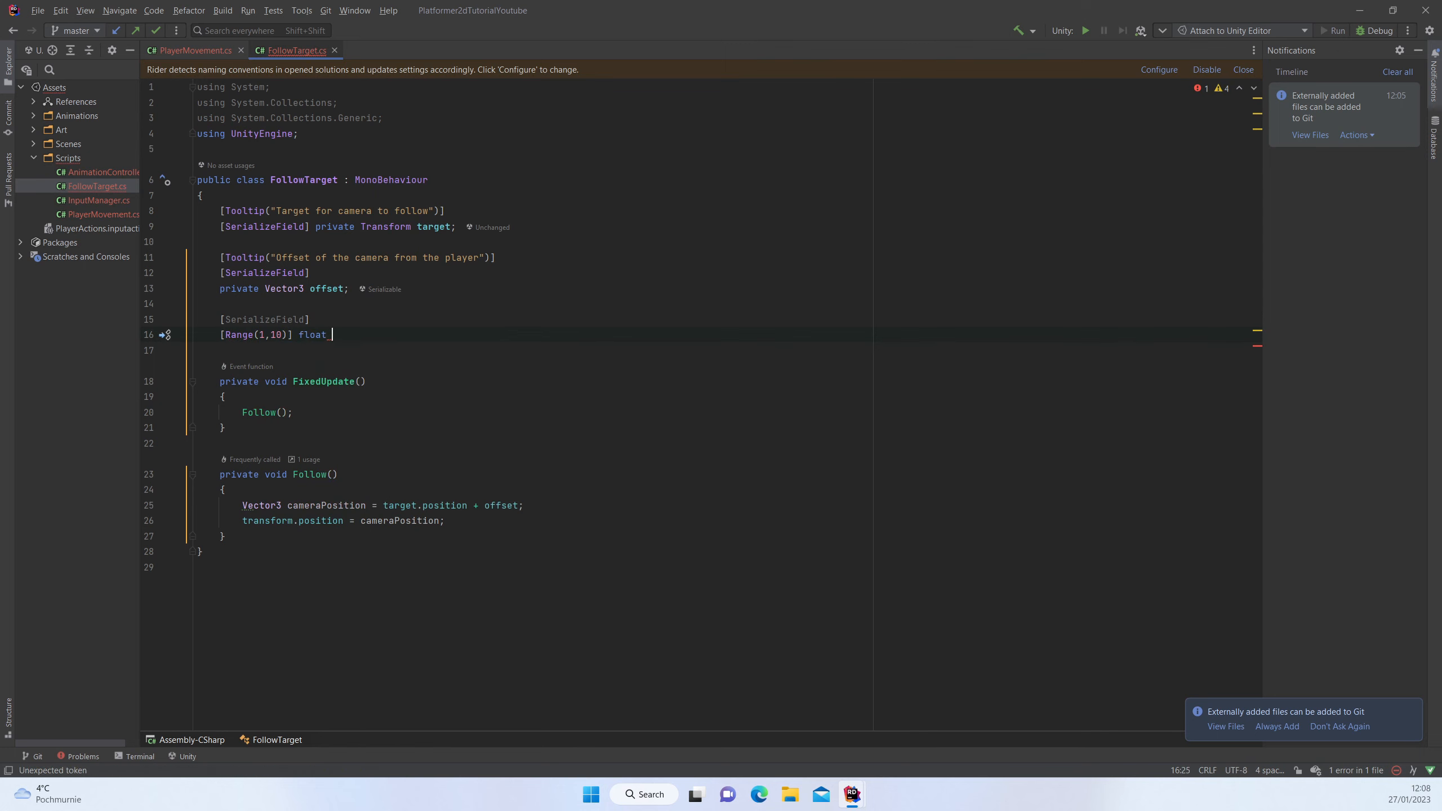
text(smmo)
key(BackSpace)
key(BackSpace)
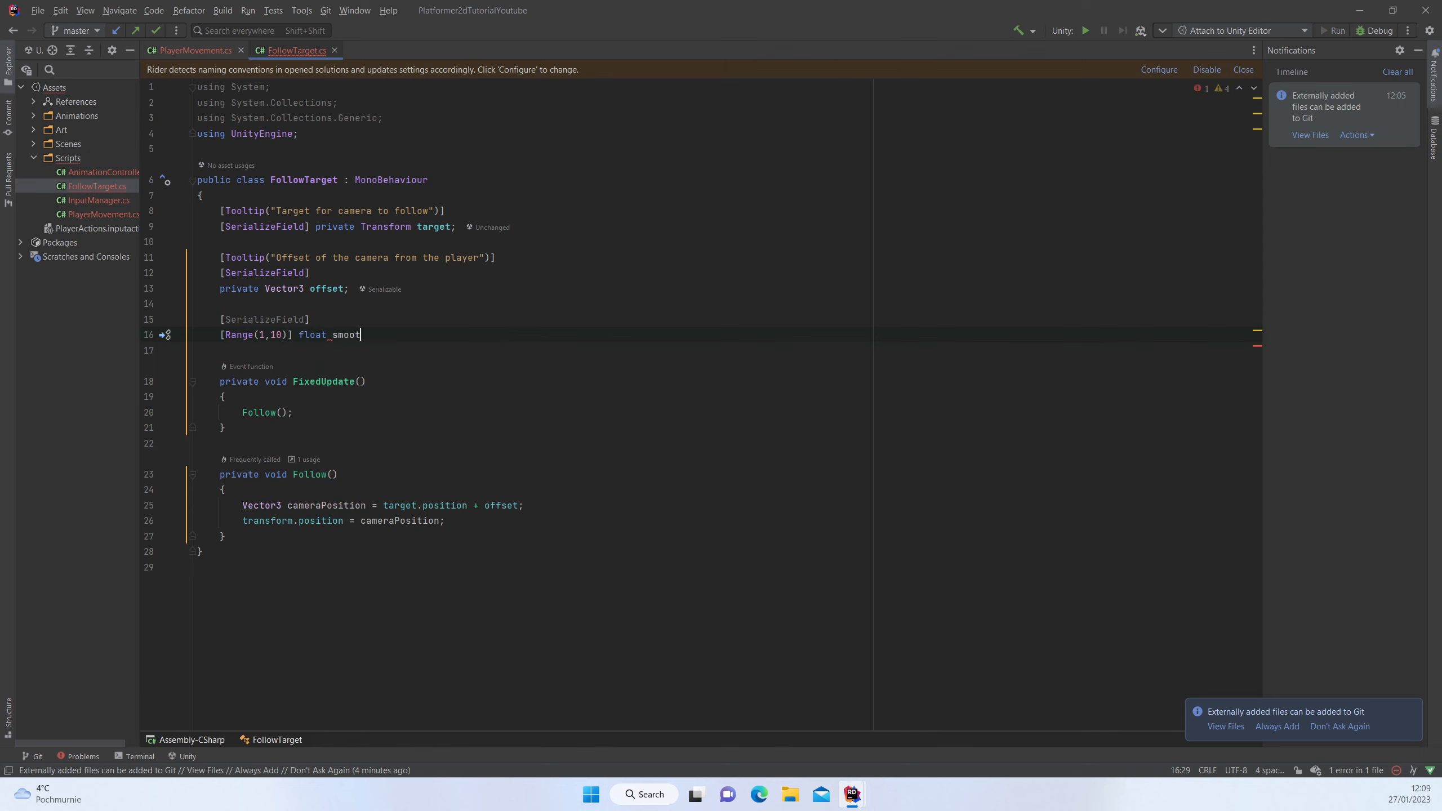
text(oothFactor;)
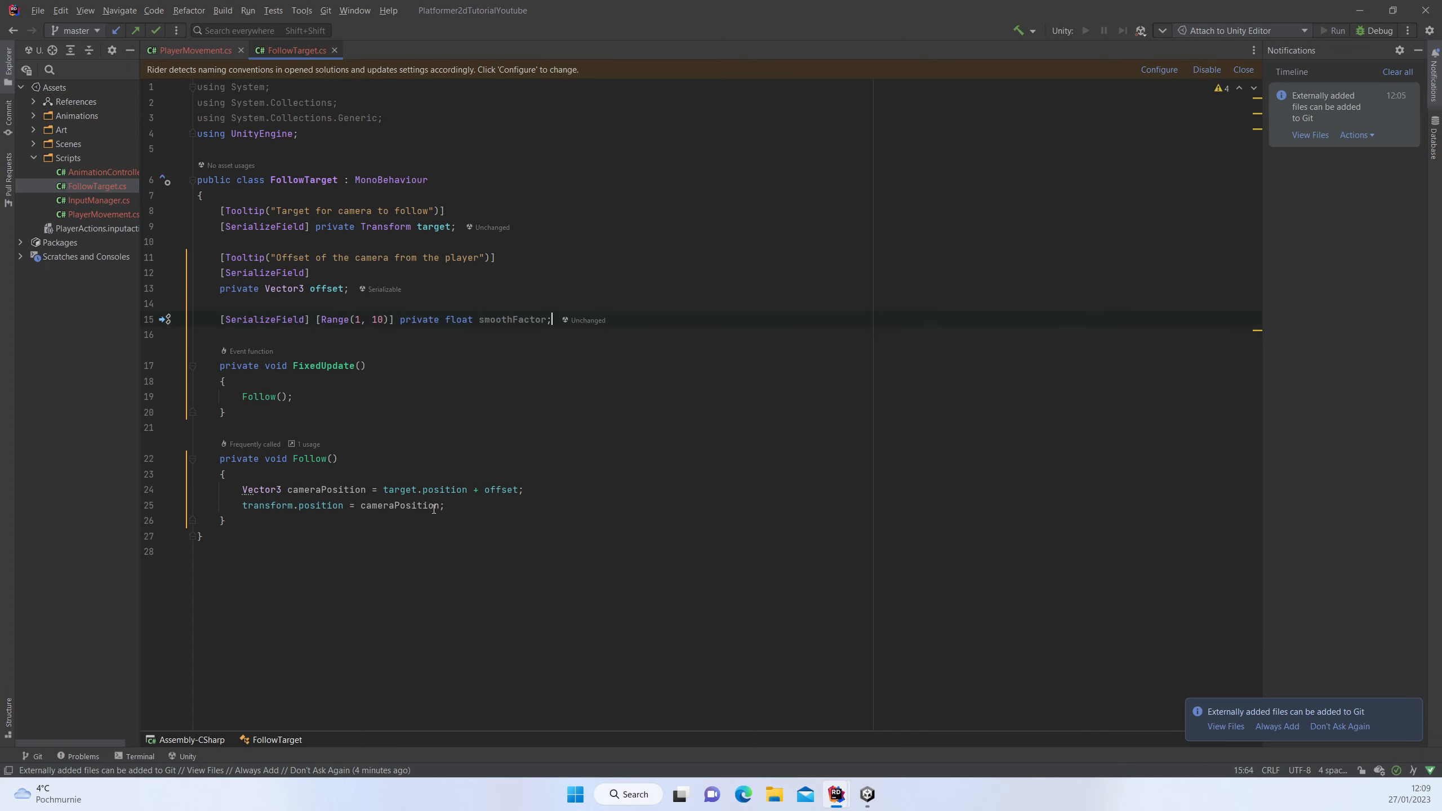
- In Follow, replace the cameraPosition value assigned to transform.position with a Vector3.Lerp call
double_click(340, 505)
double_click(361, 504)
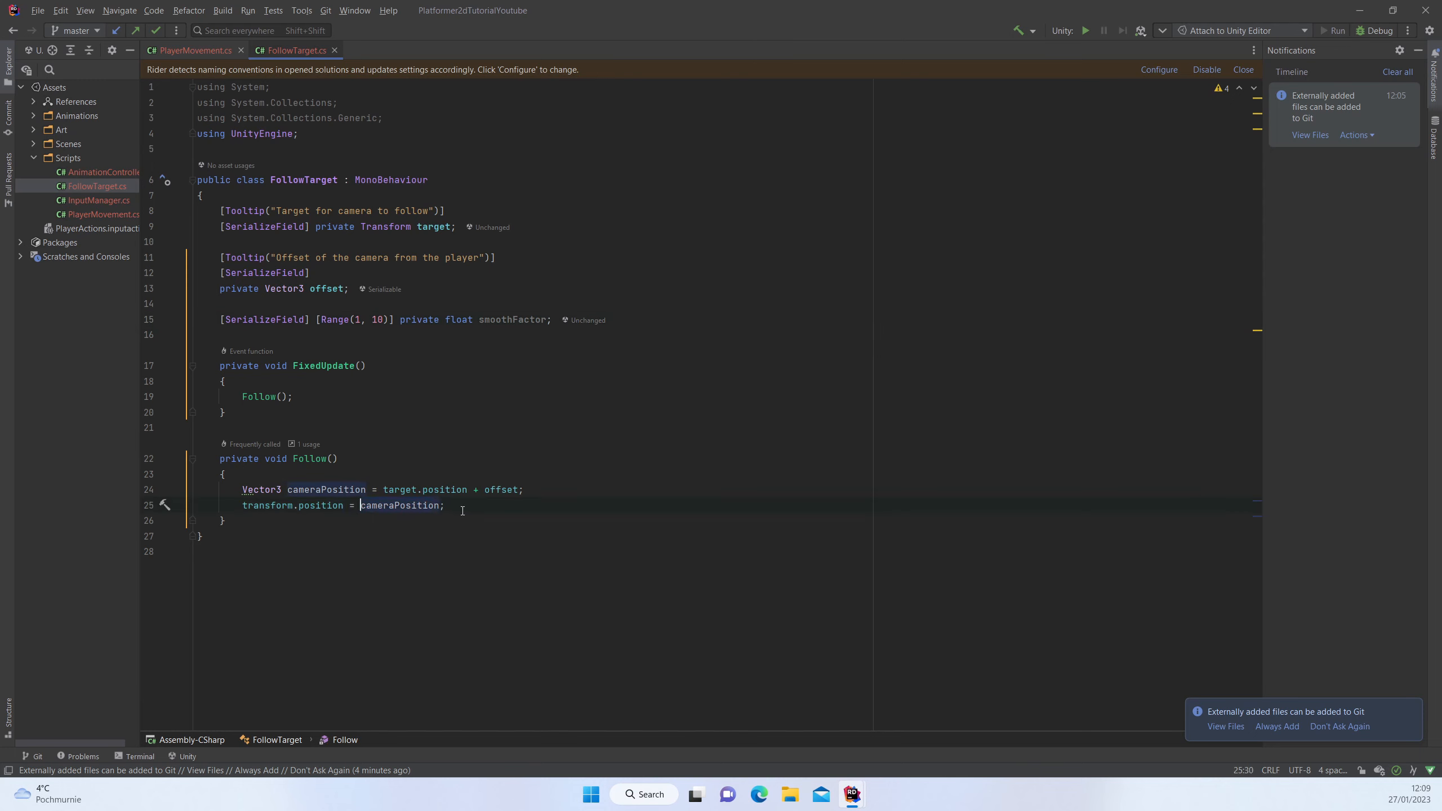
key(BackSpace)
text(Vect)
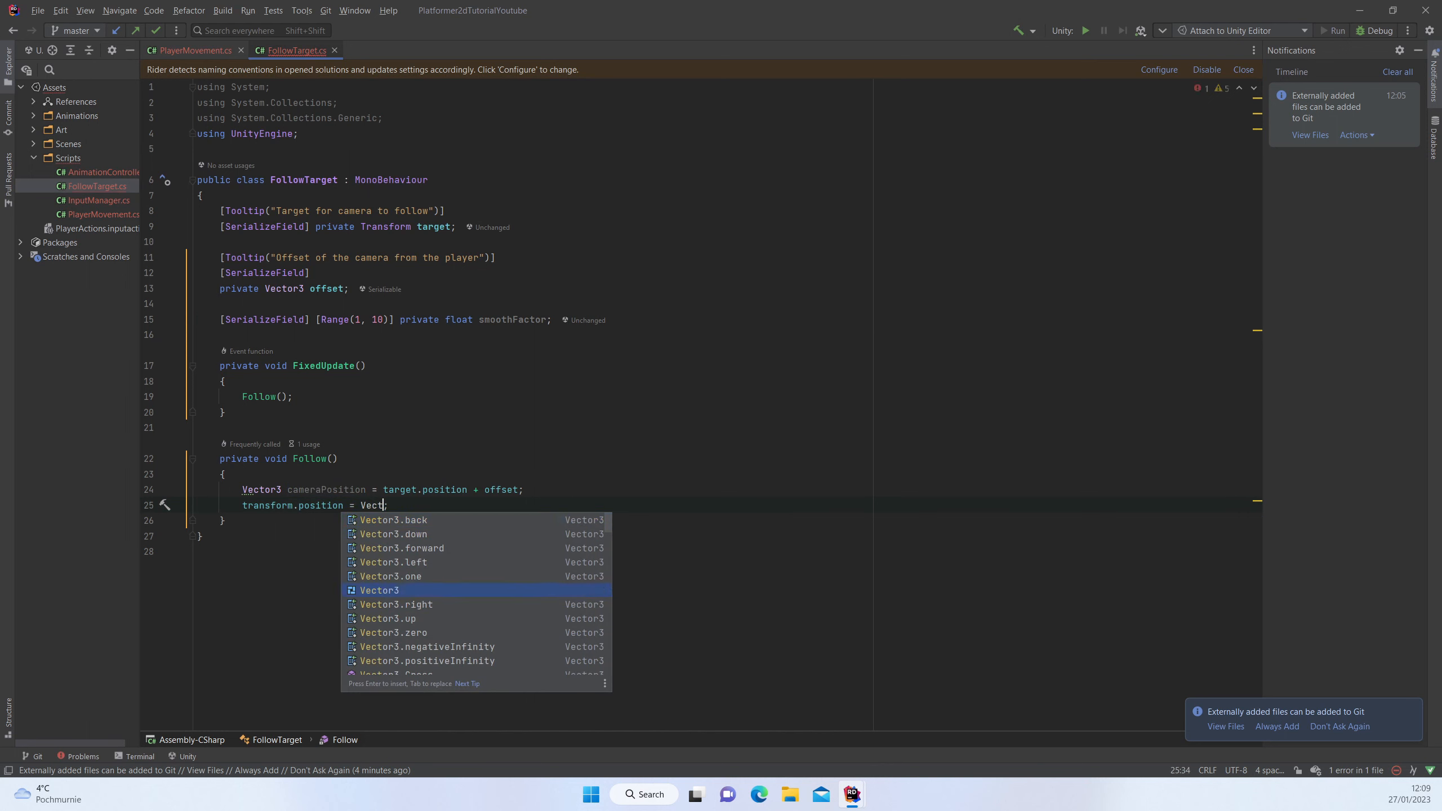
text(or)
key(Escape)
text(.)
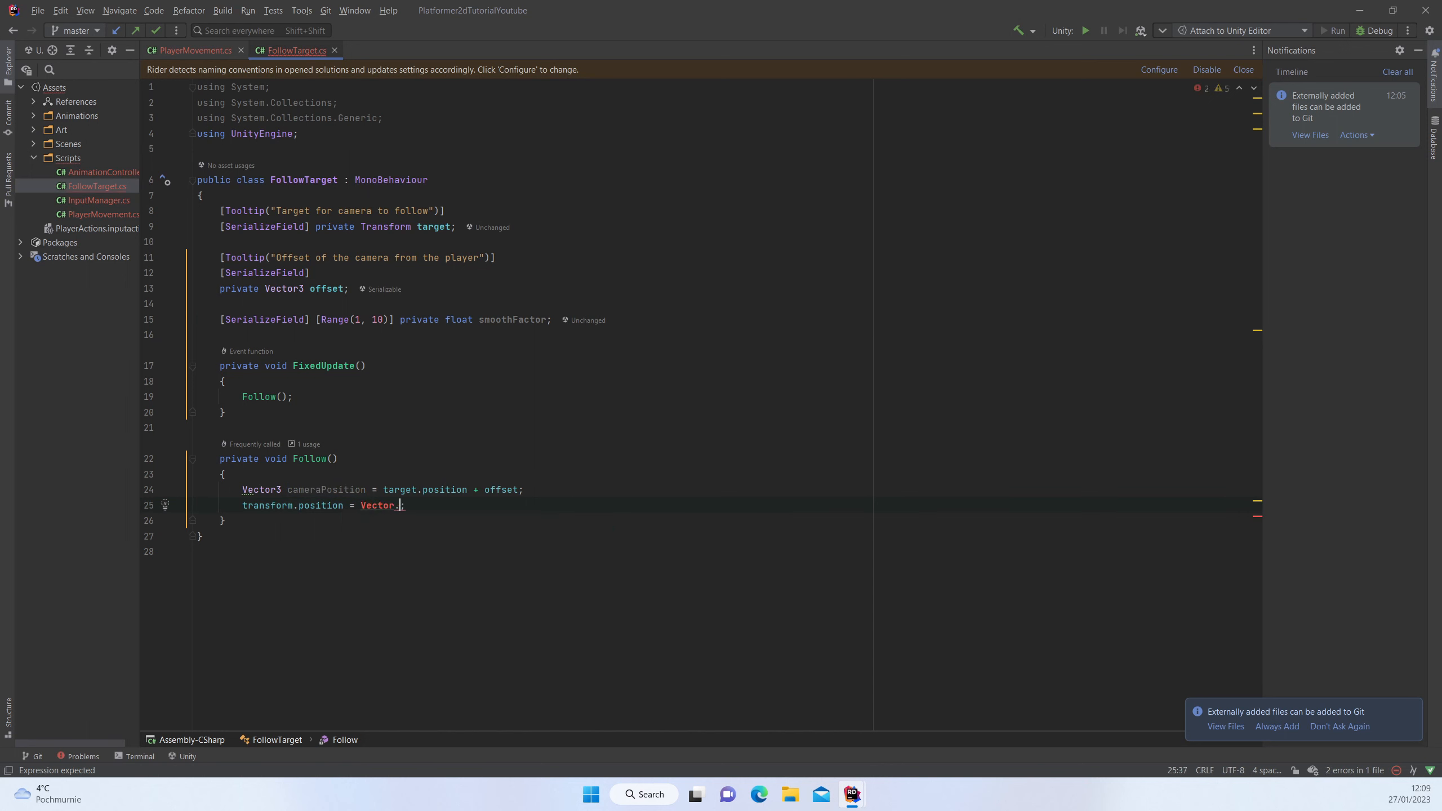
text(Li)
key(BackSpace)
text(3.Lin)
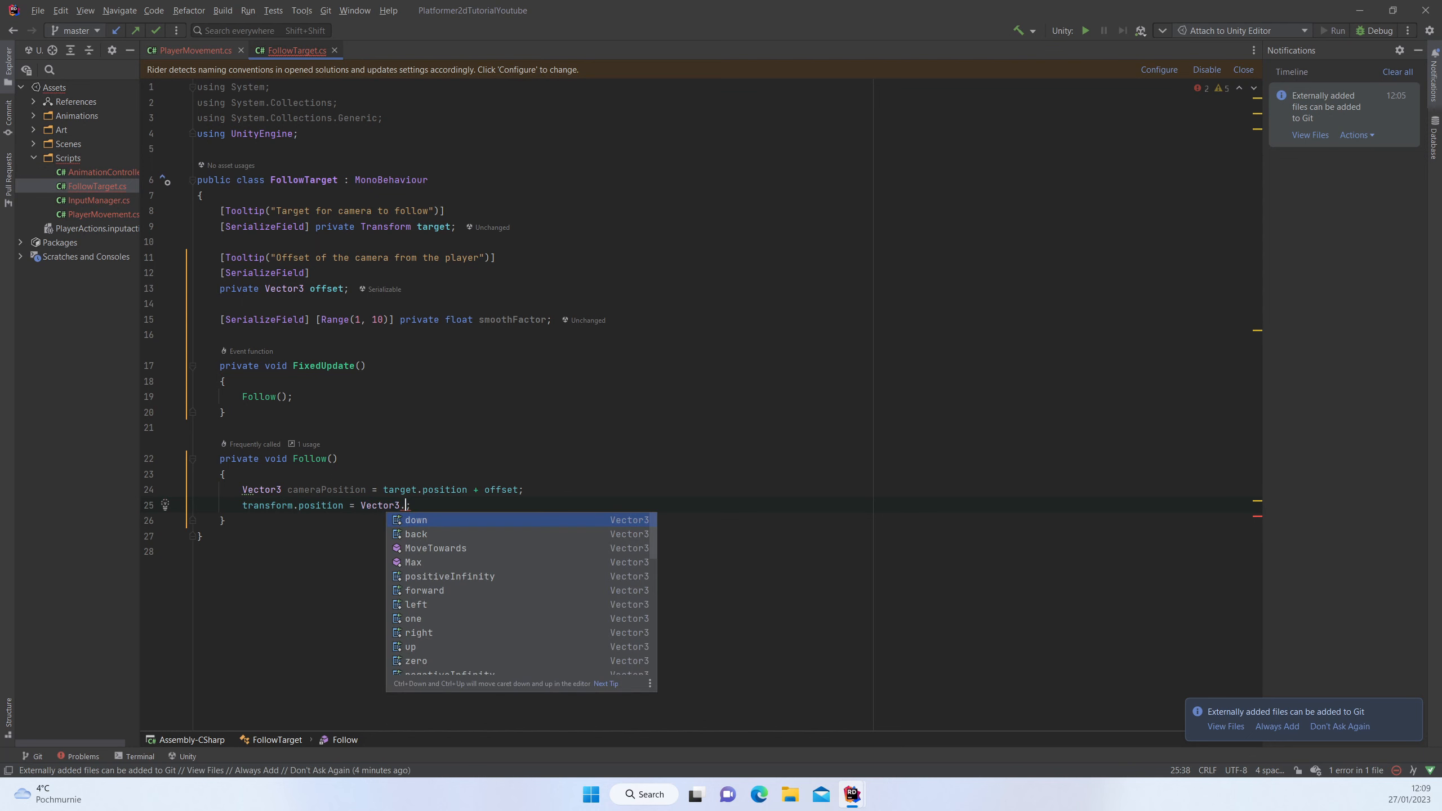
key(BackSpace)
key(BackSpace)
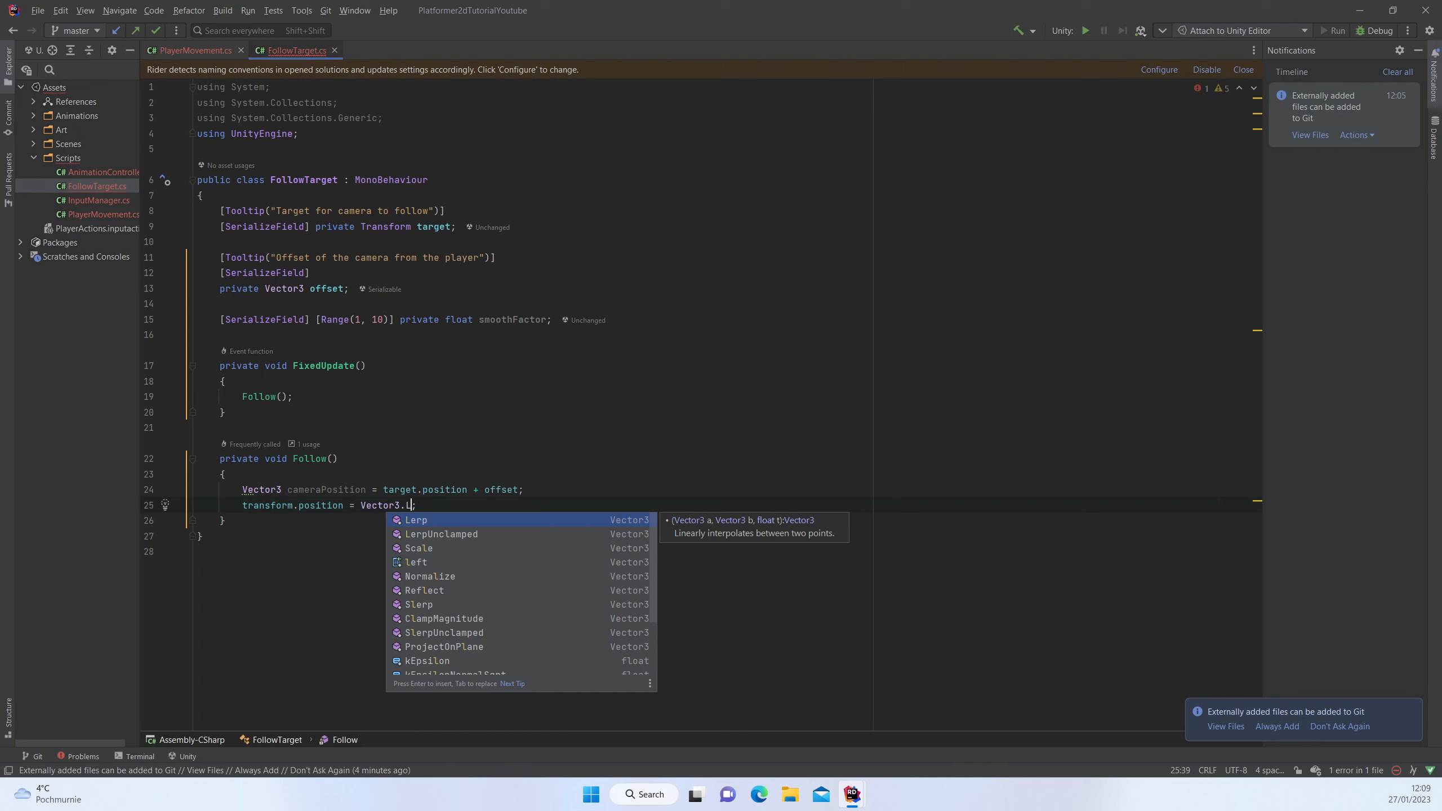
key(Return)
- Enter transform.position and cameraPosition as the first two arguments of the Vector3.Lerp call
text(tra)
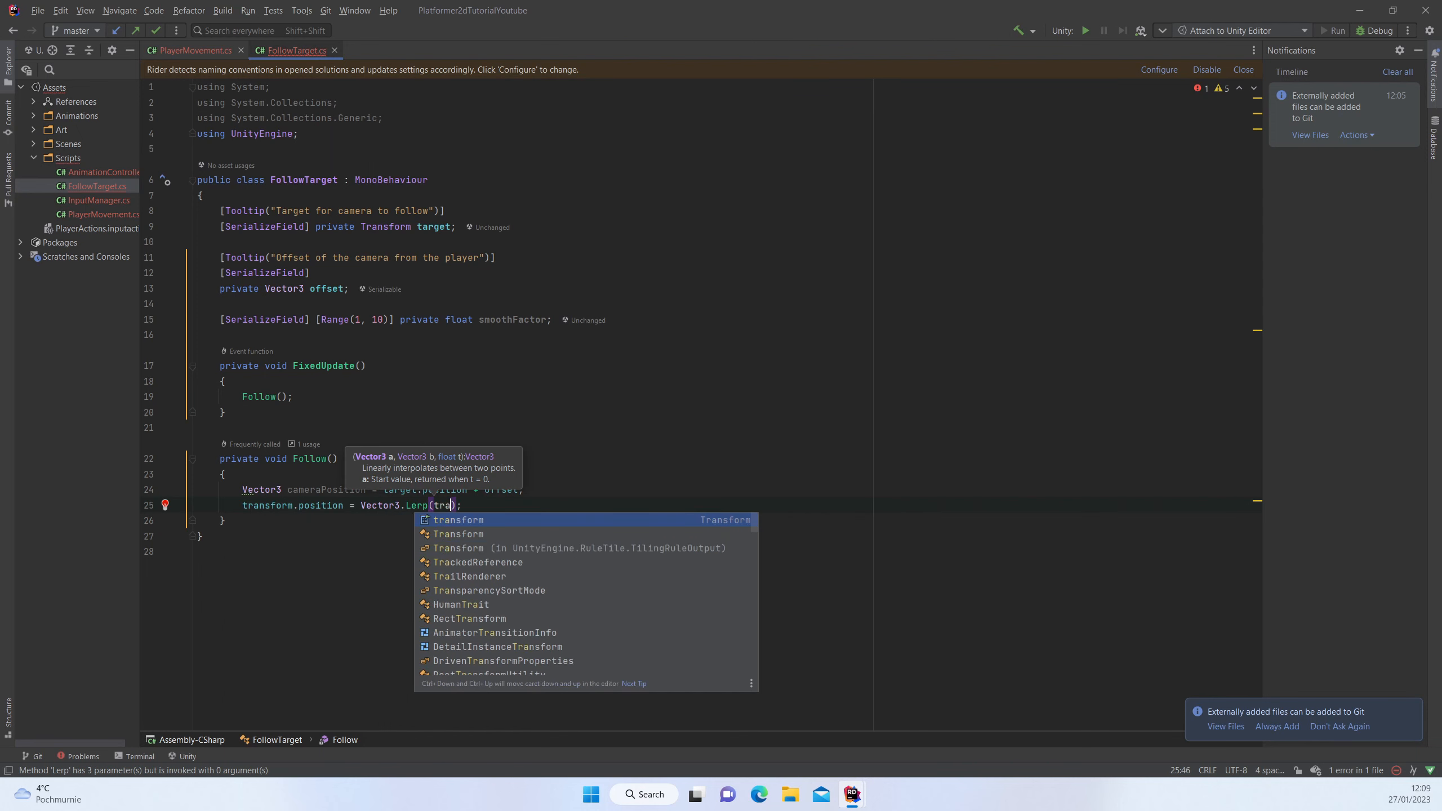
text(nsform.position)
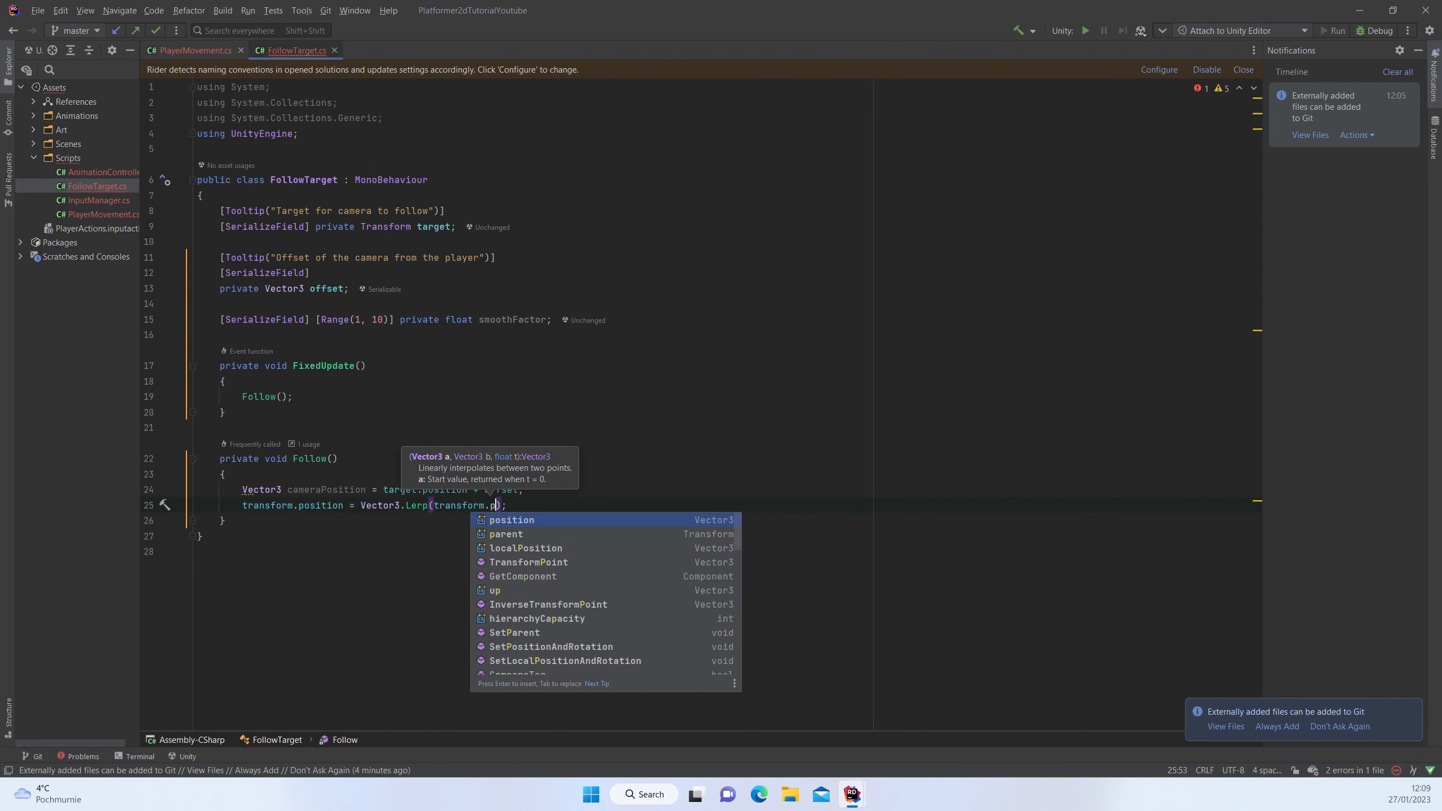
text(, tta)
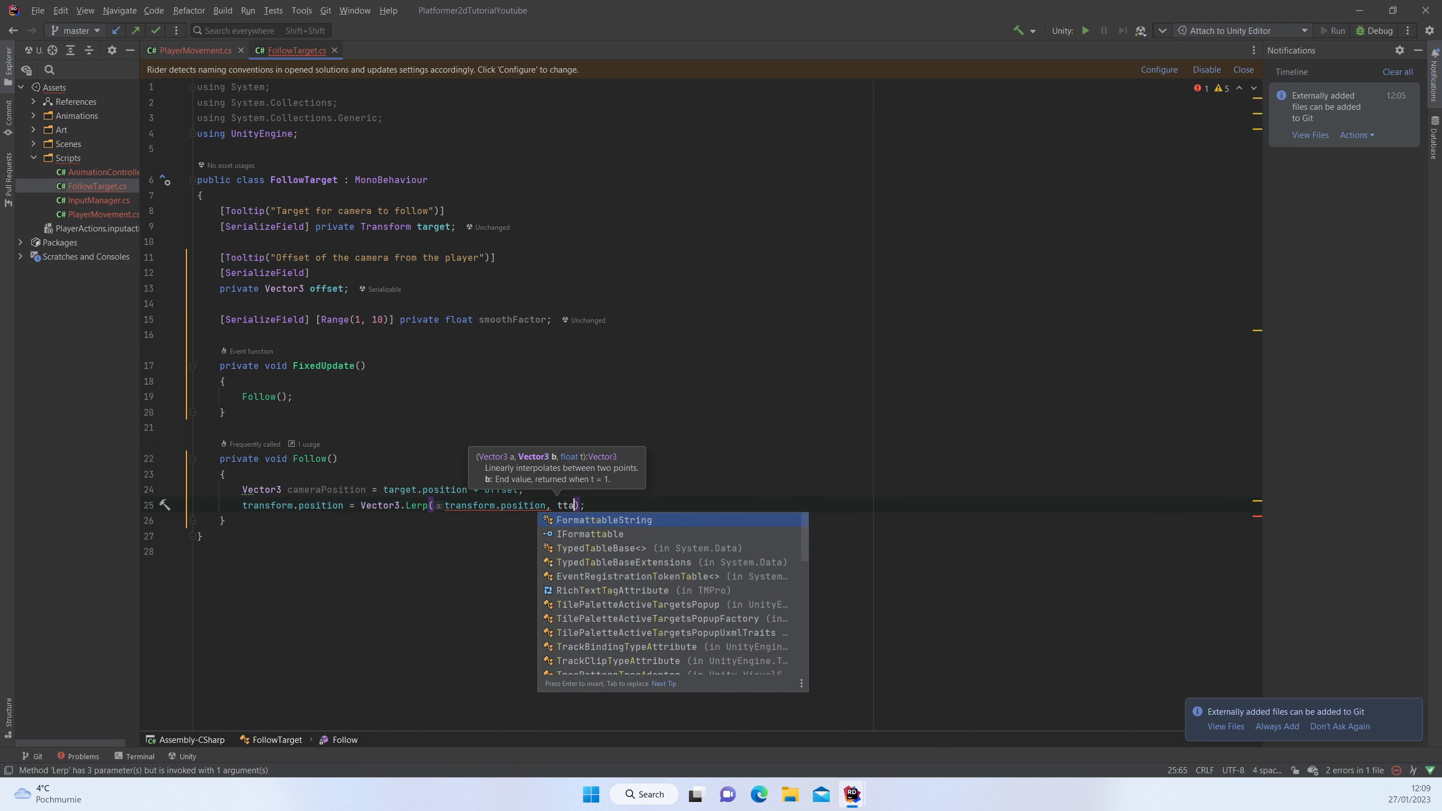
key(BackSpace)
key(BackSpace)
text(arg)
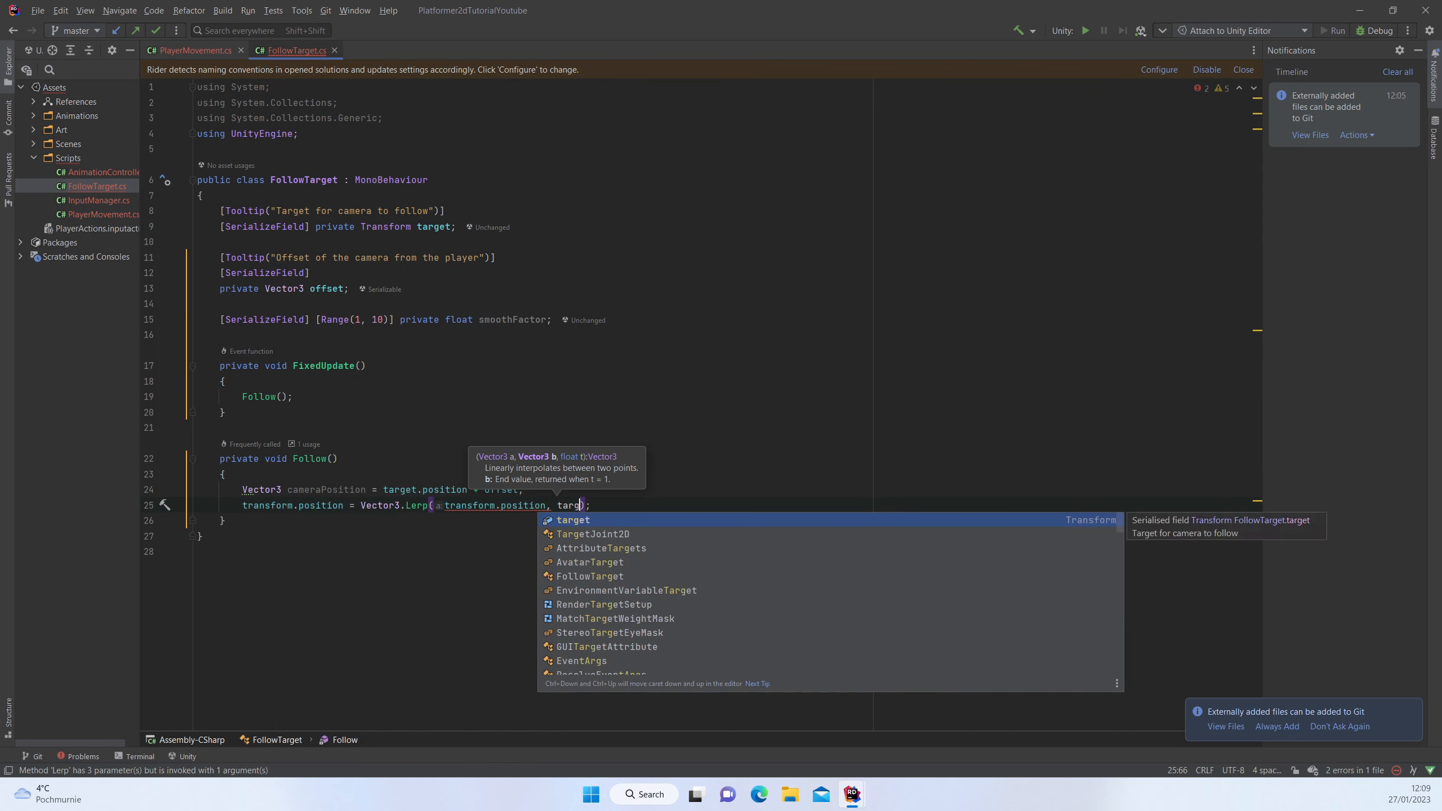
key(BackSpace)
key(BackSpace)
key(BackSpace)
text(c)
key(Return)
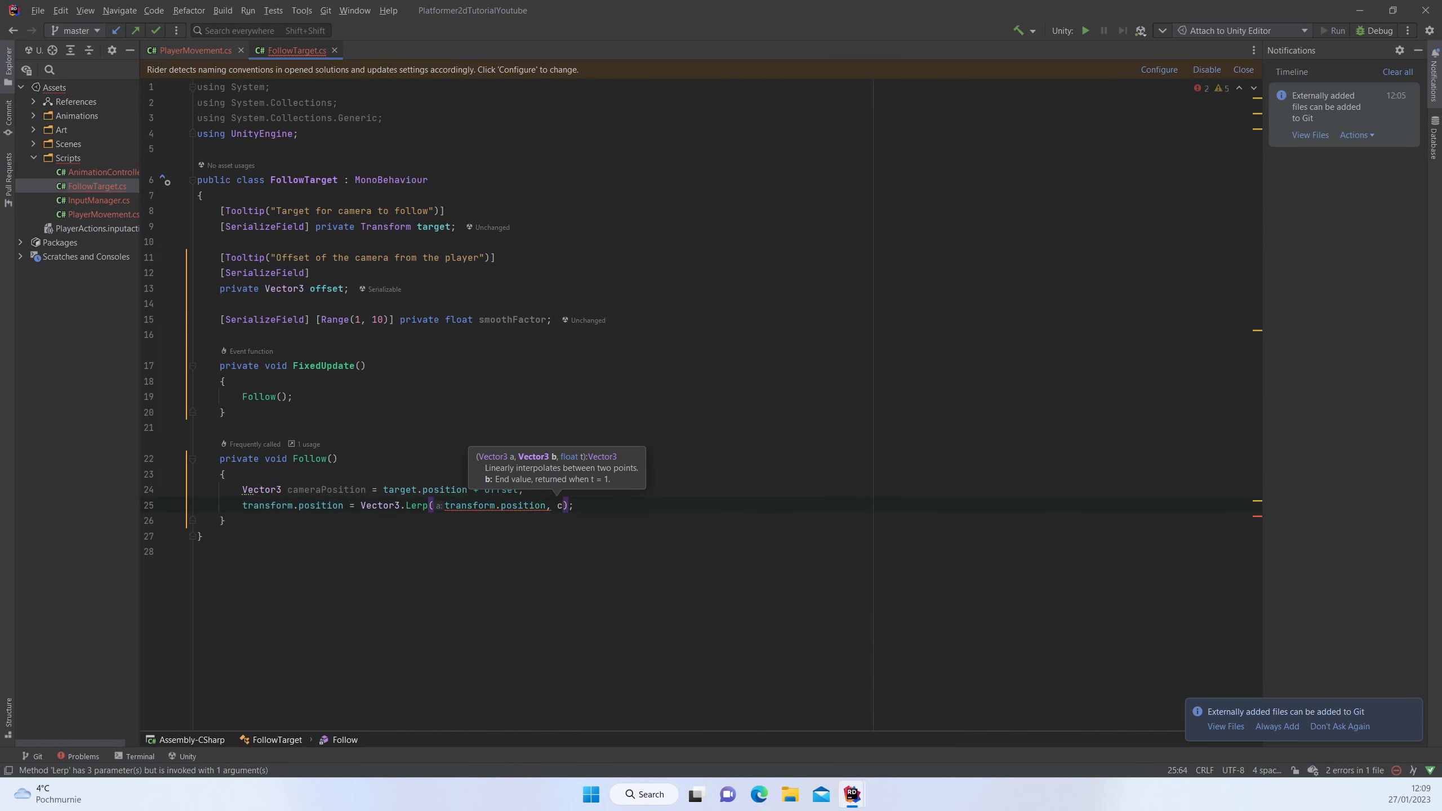
key(Escape)
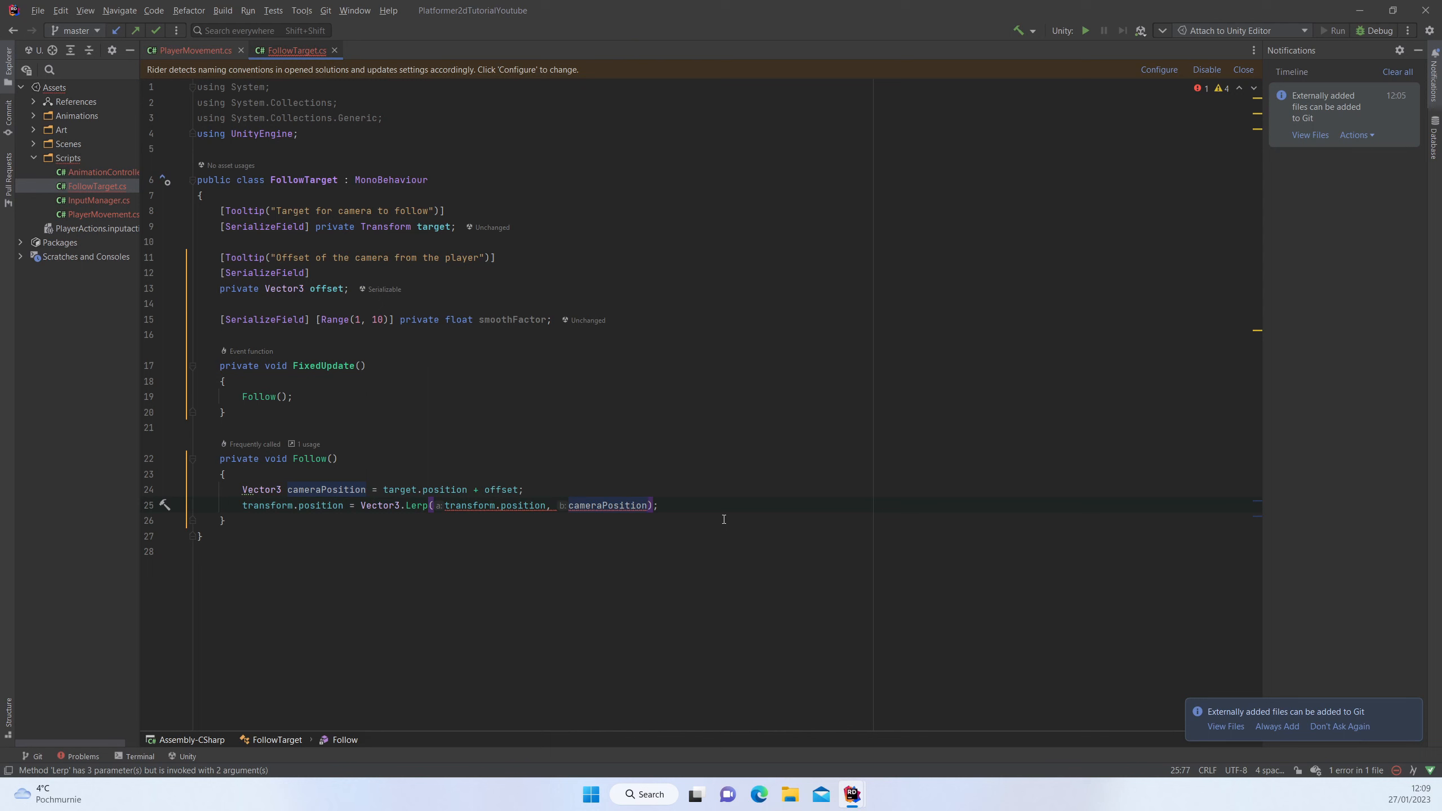
- Add smoothFactor*Time.fixedDeltaTime as the third Lerp argument and save the script
text(, )
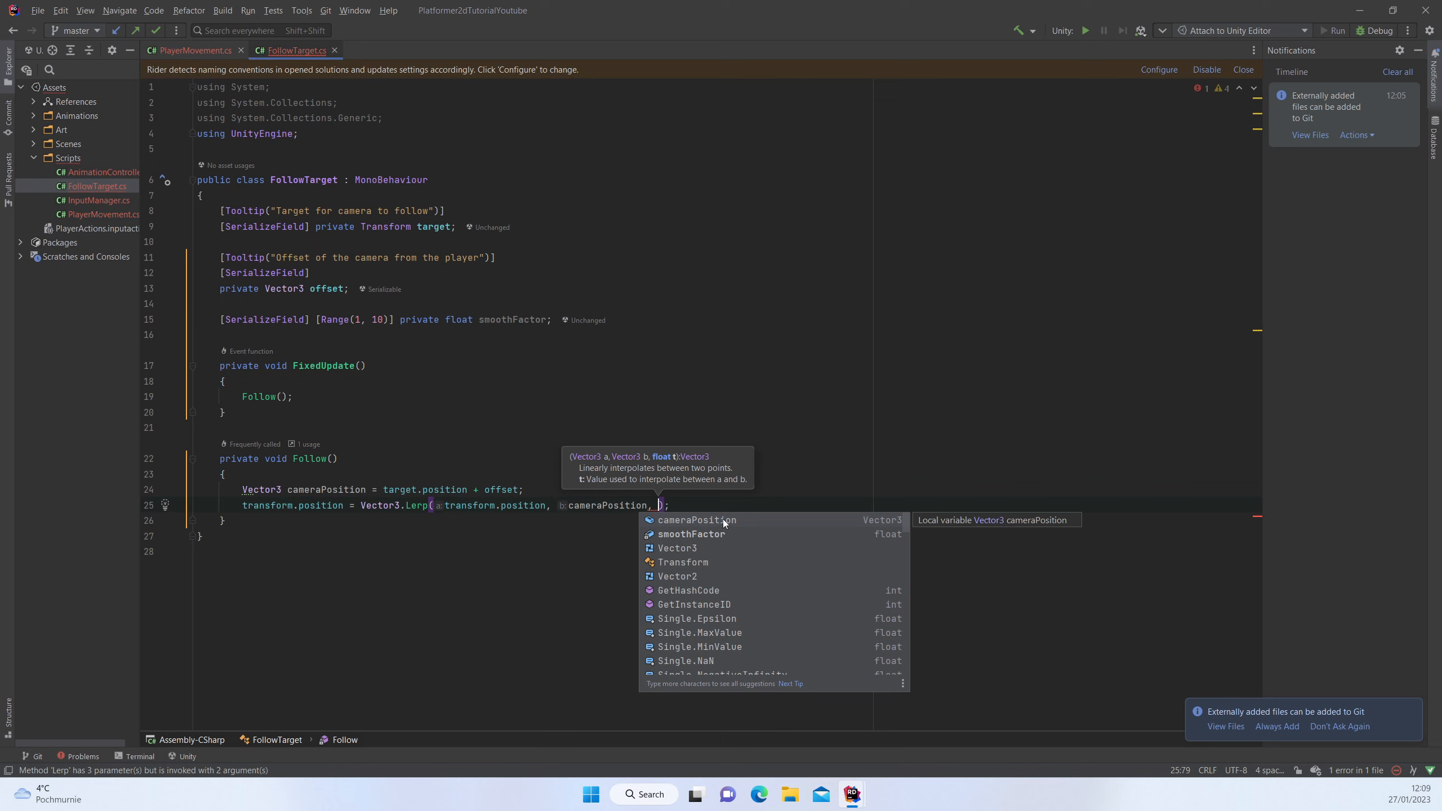
text(smoothFactor)
key(Return)
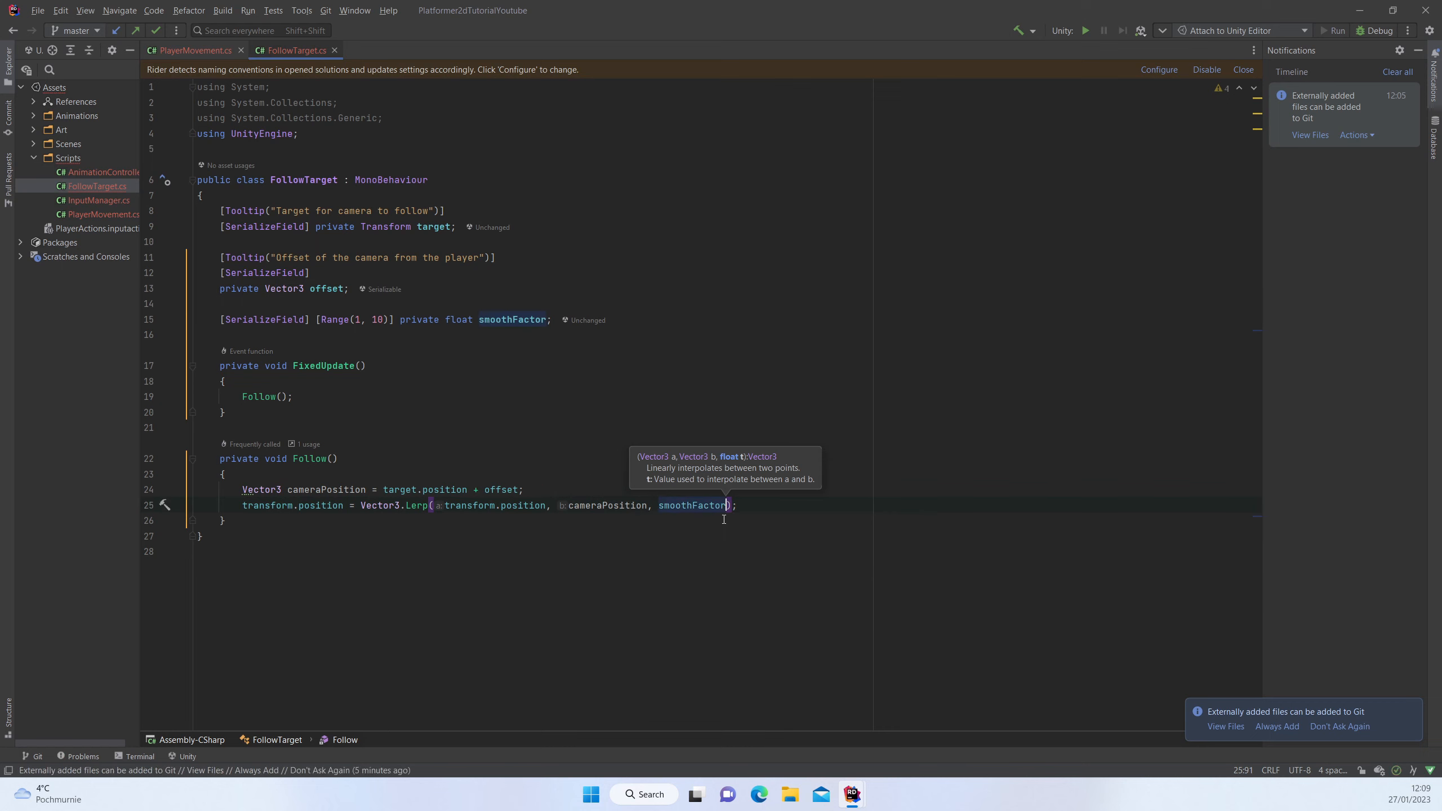
text(*Tim)
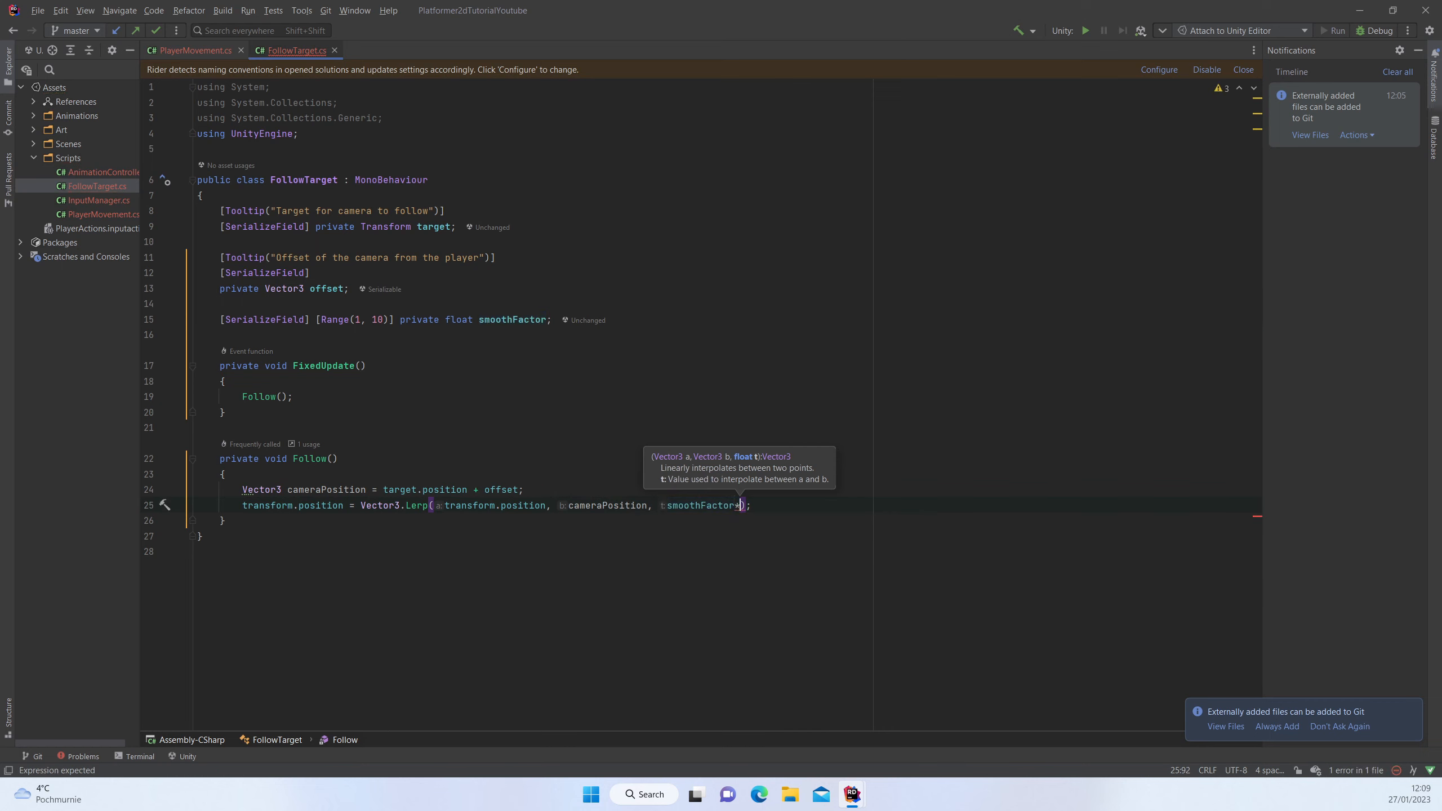
text(e.f)
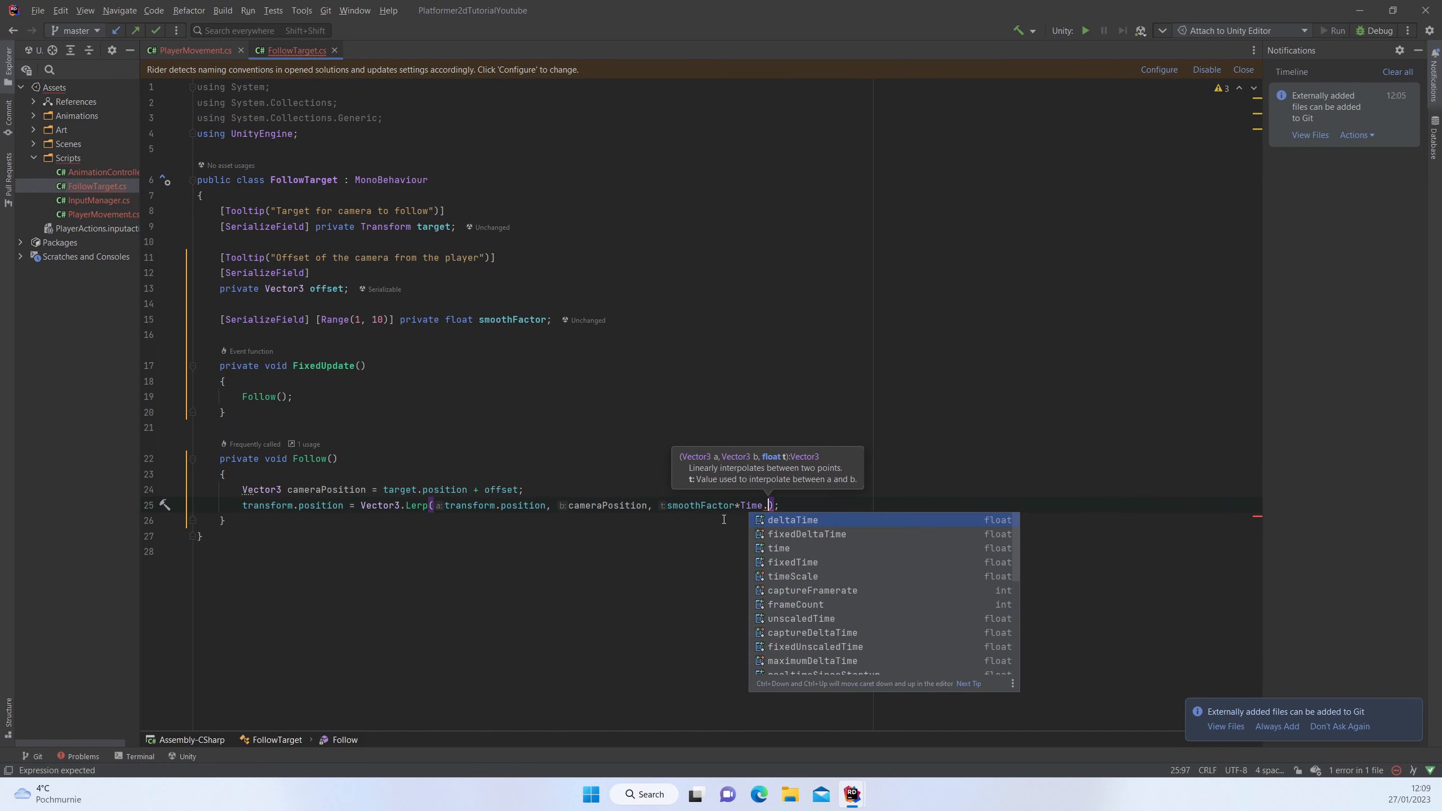
key(Return)
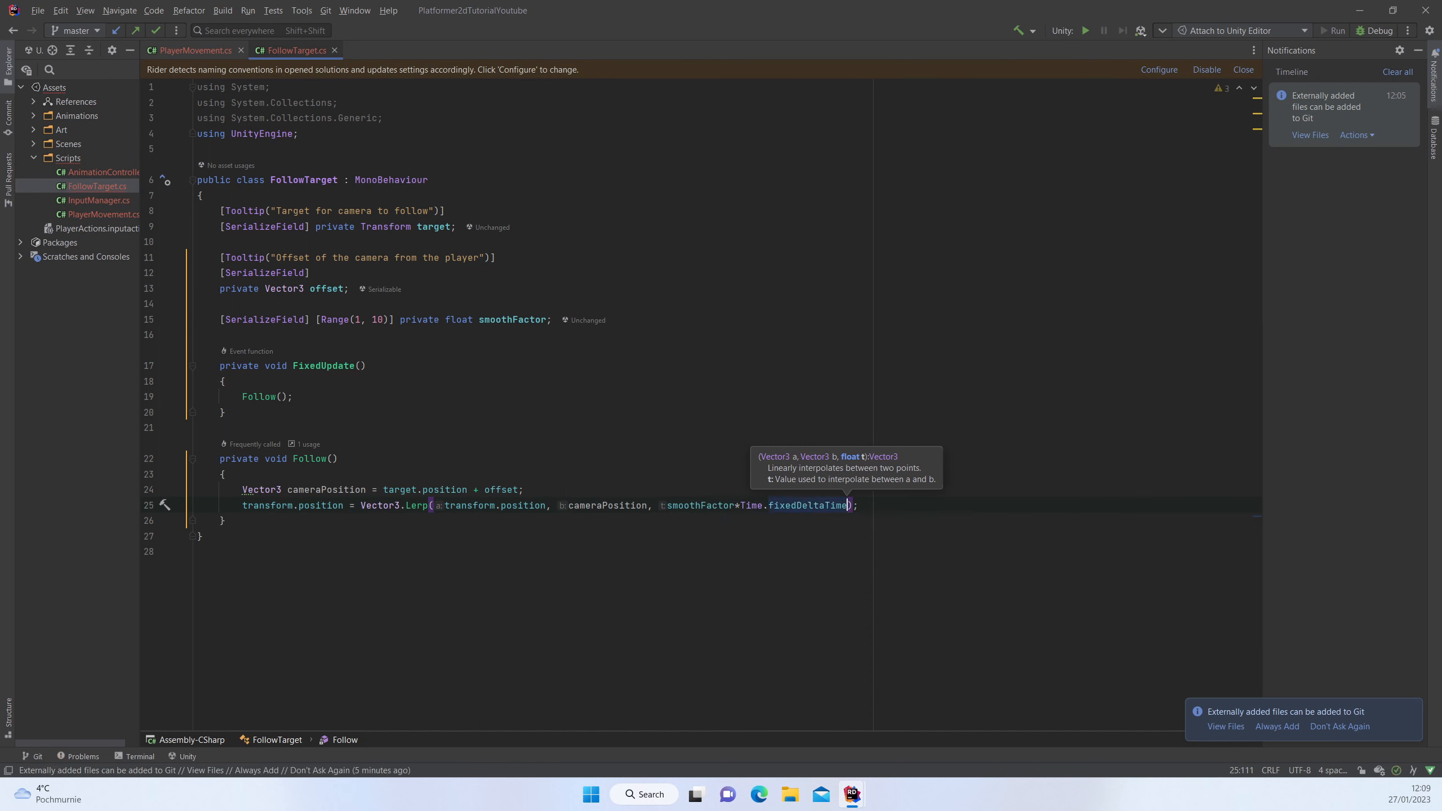
key(ctrl+s)
click(718, 417)
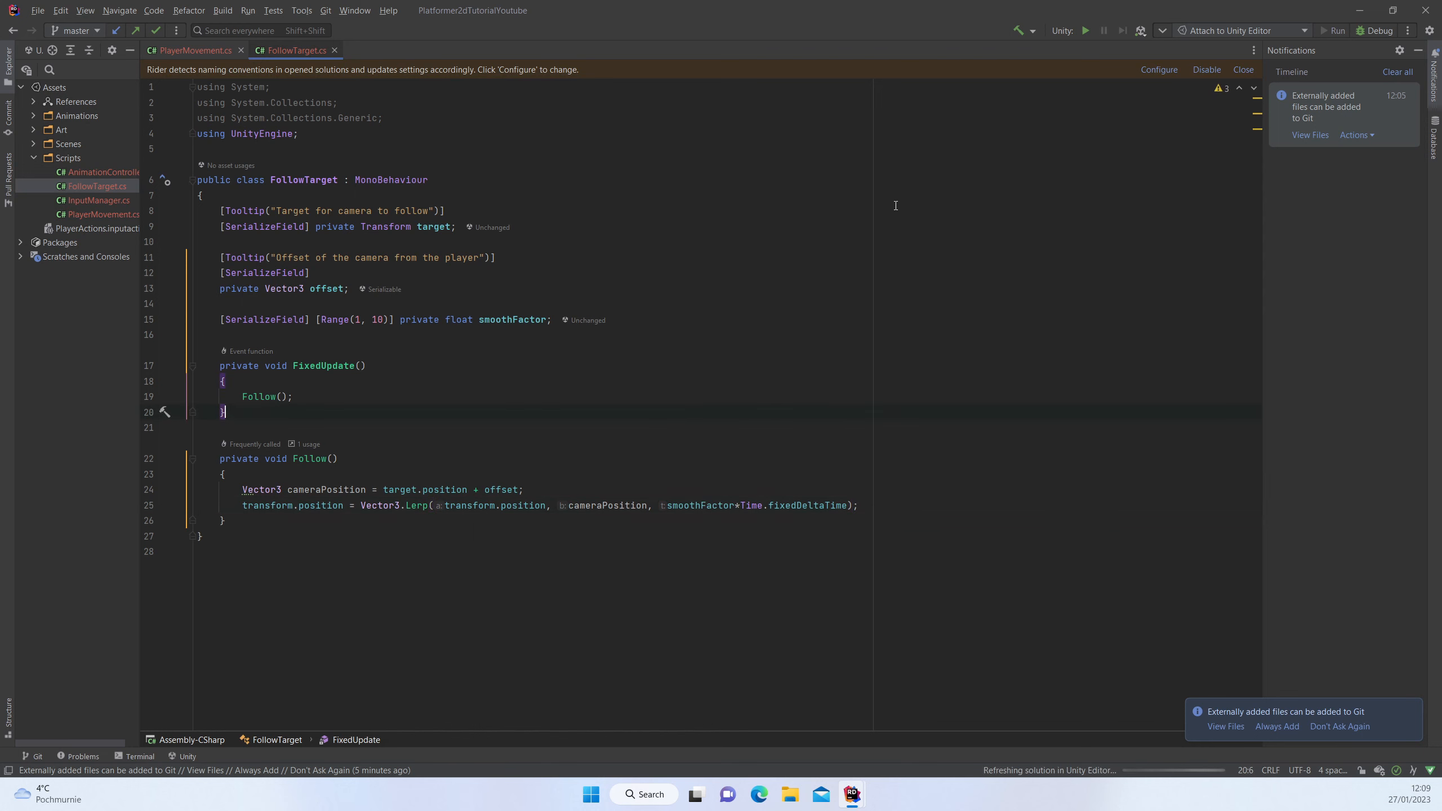
- Switch to the Unity editor and set the Smooth Factor of the Main Camera's Follow Target script to 2
key(ctrl+super+Left)
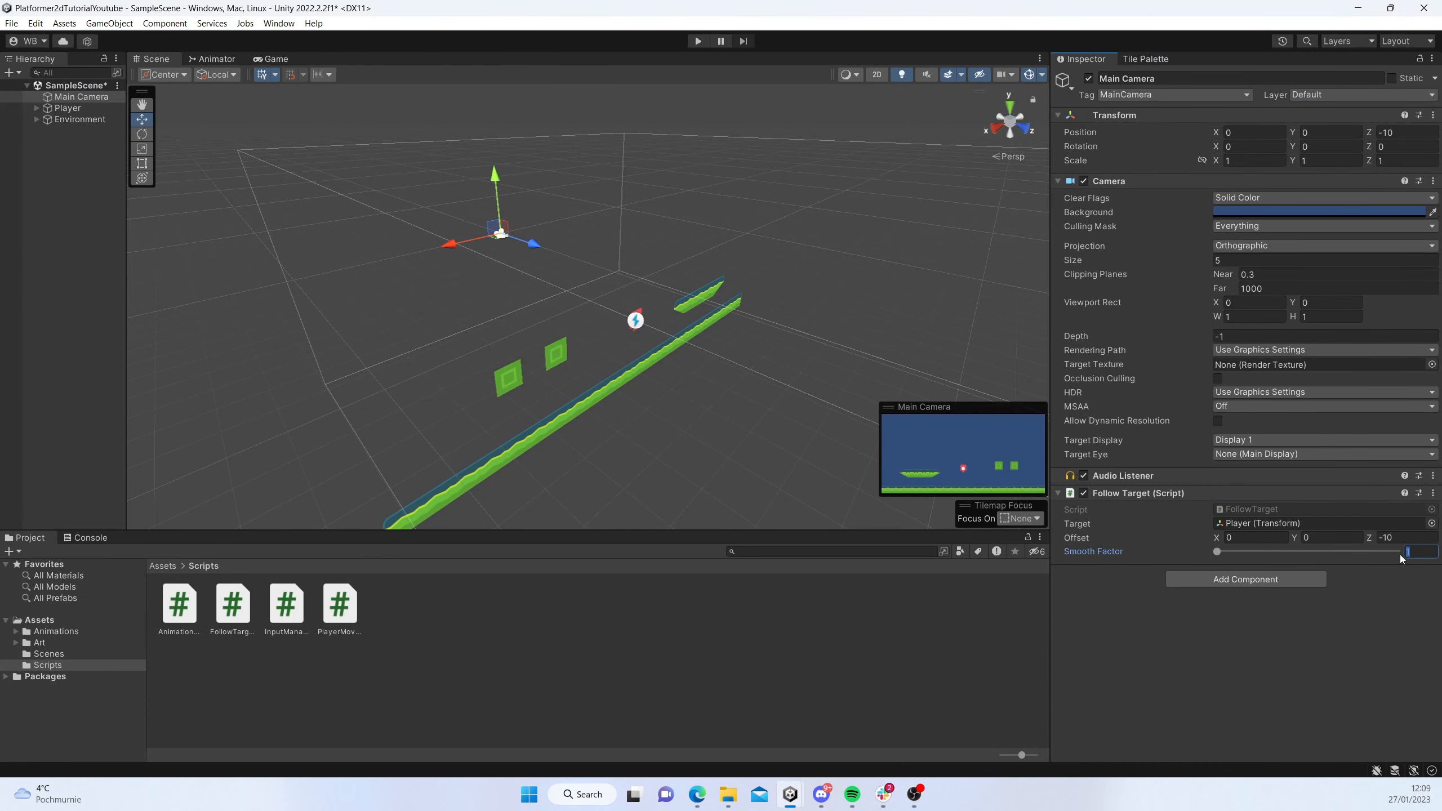
text(2)
key(Return)
- Play-test the scene, moving the player both ways and jumping between platforms to check the smooth camera follow, and stop play mode
click(696, 44)
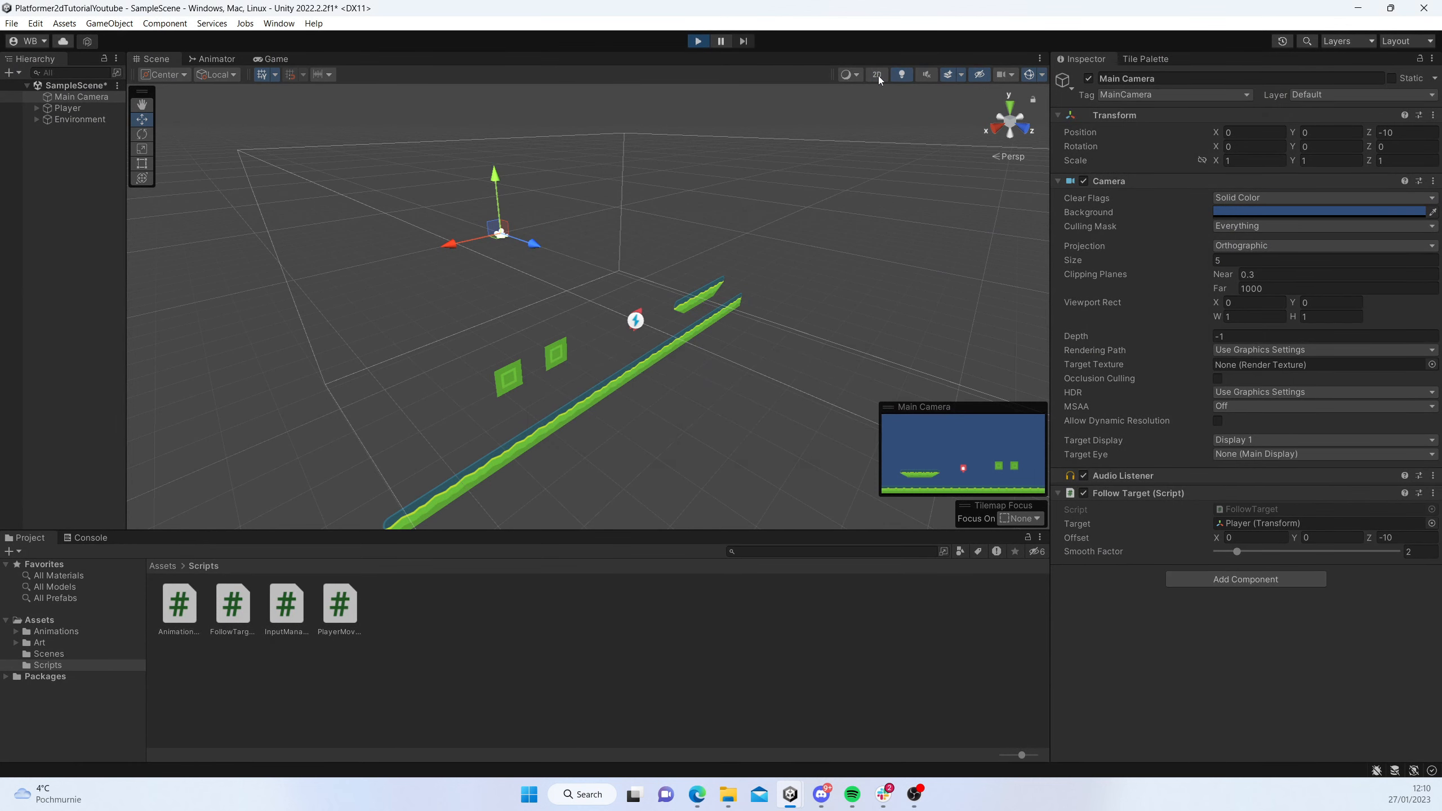
key(Left)
key(space)
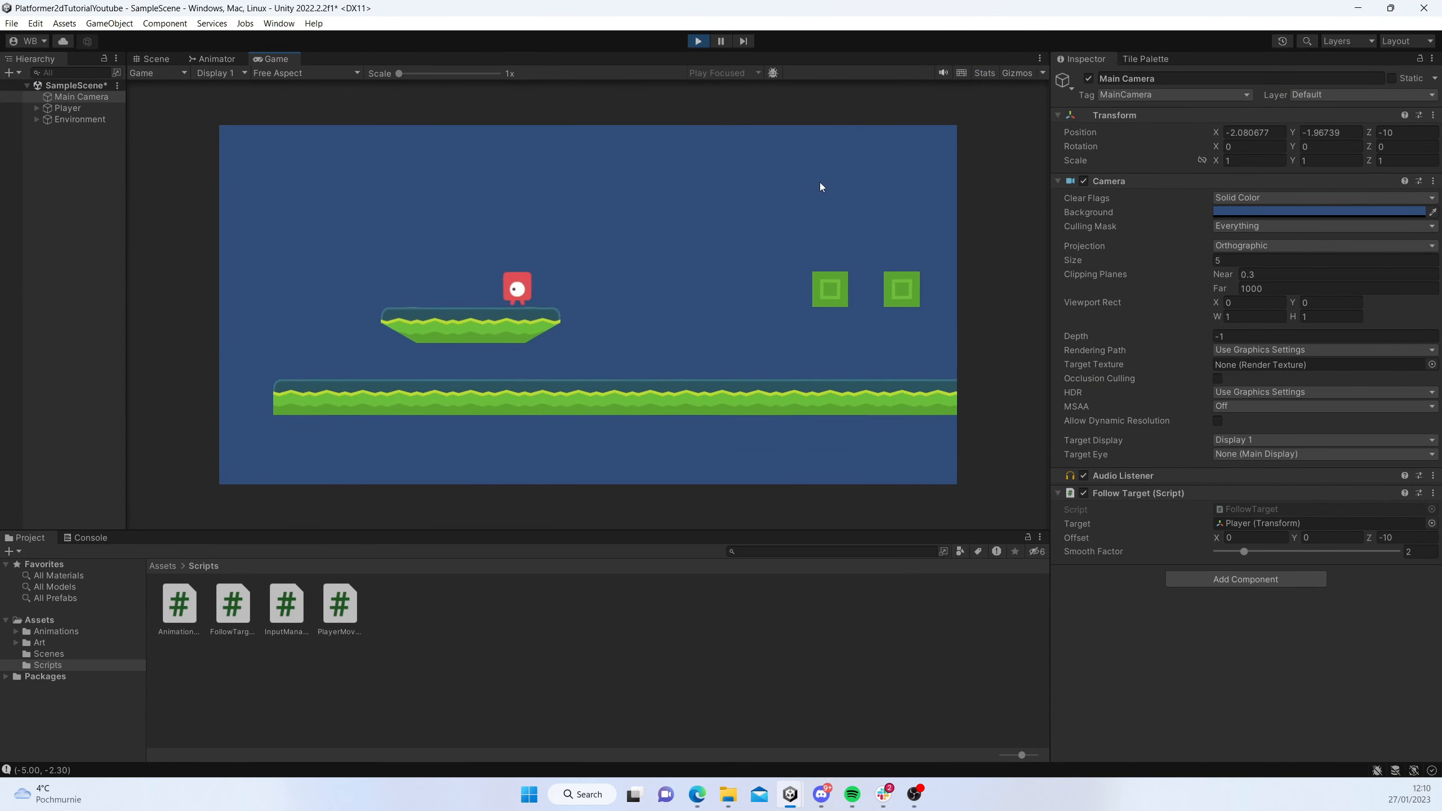
key(Right)
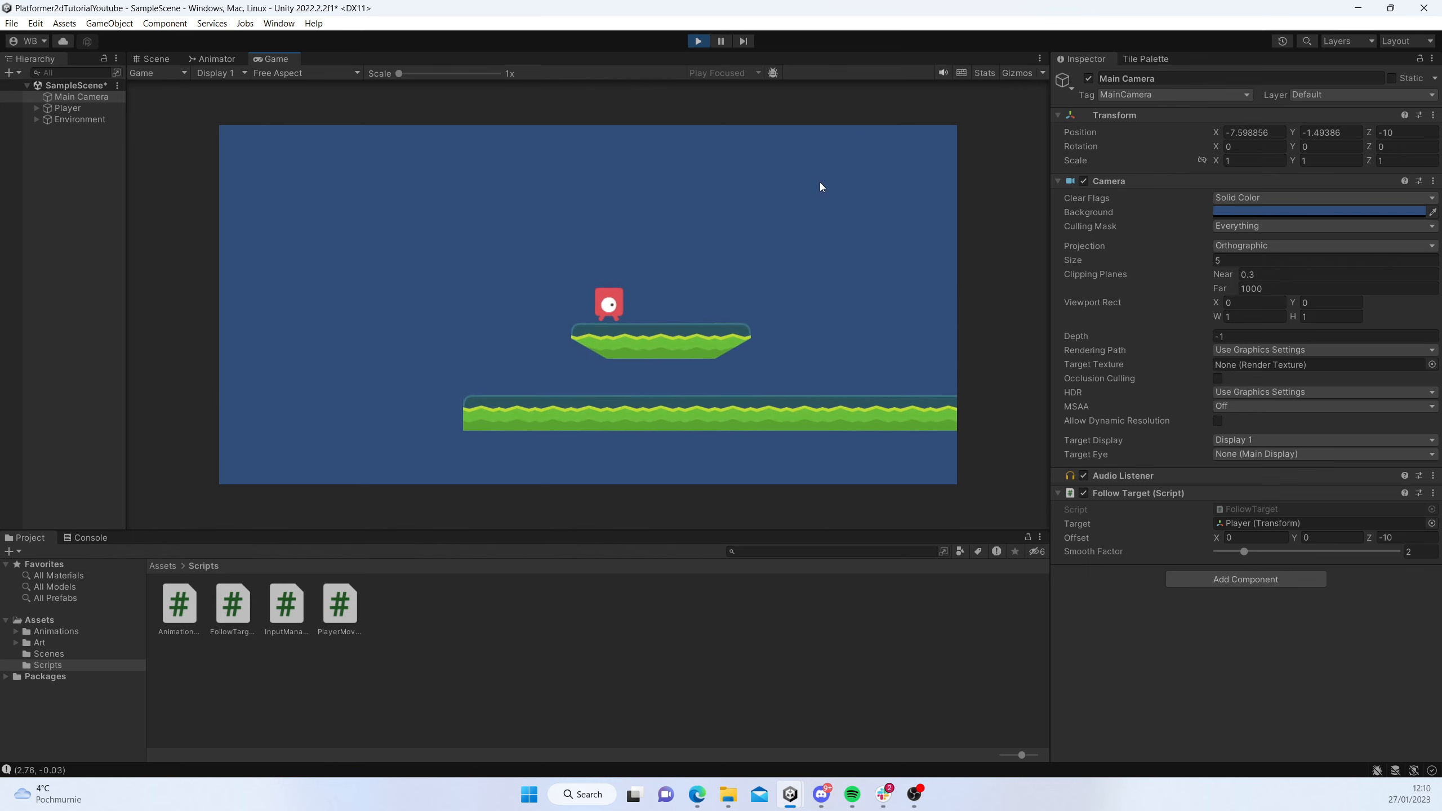
key(space)
key(Right)
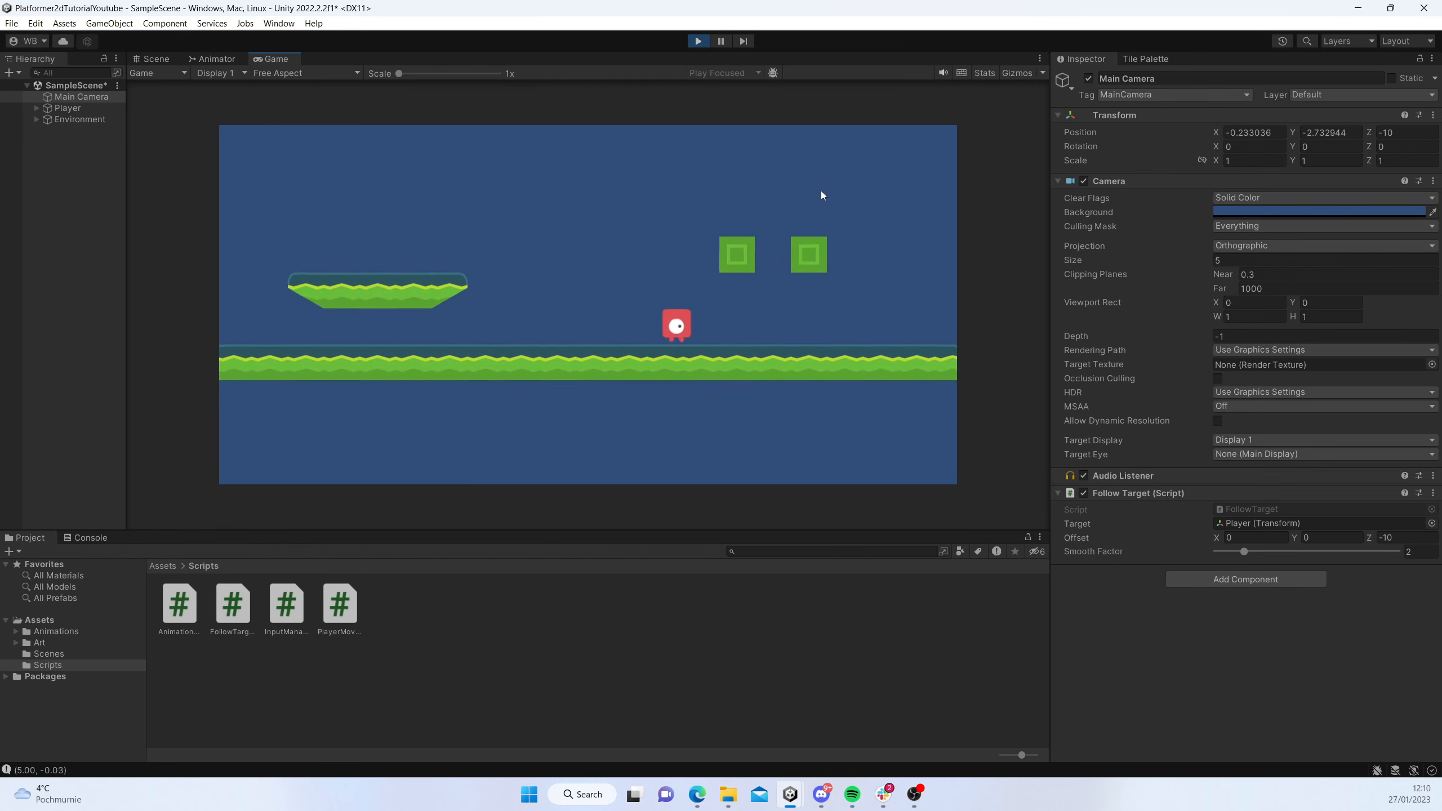
key(Left)
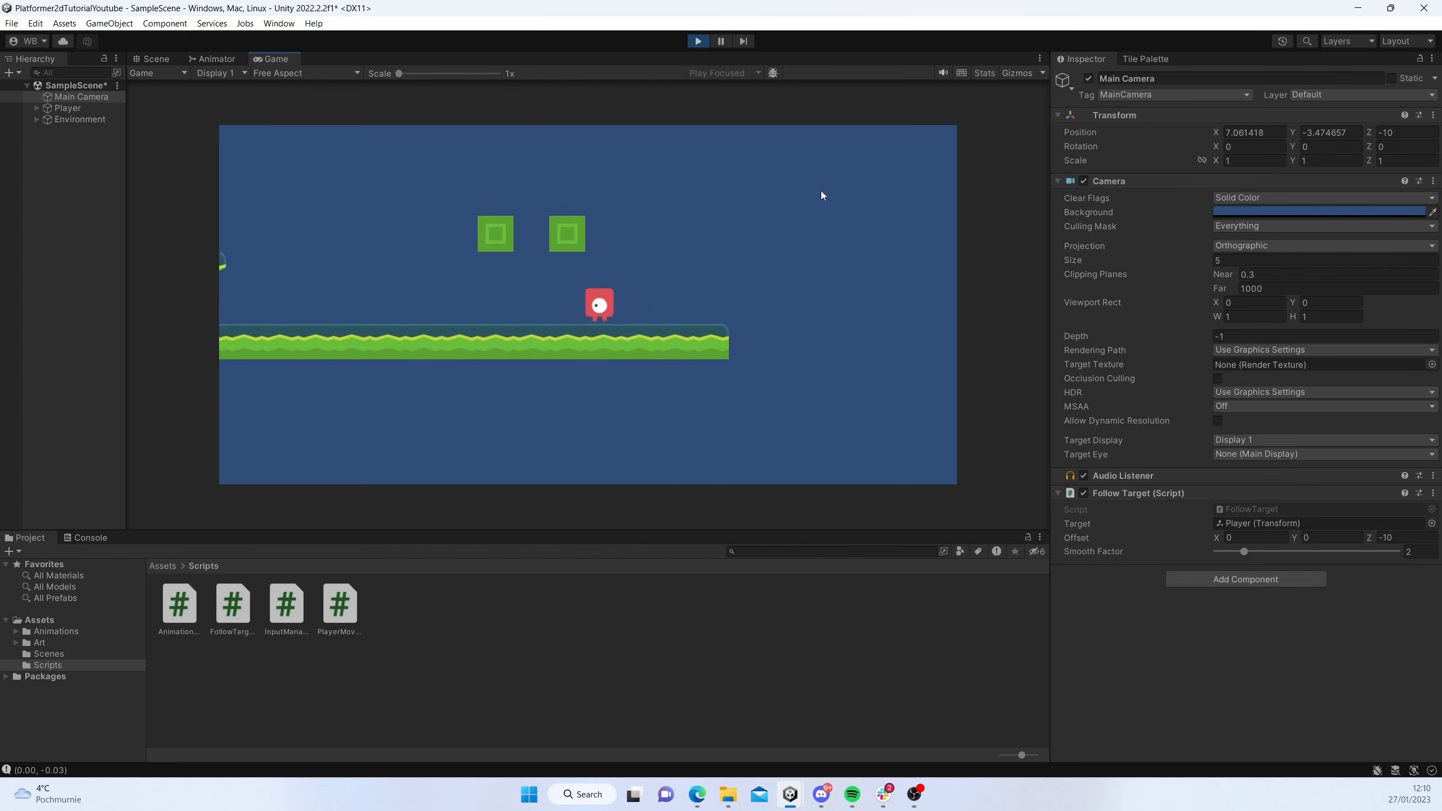
key(Left)
key(space)
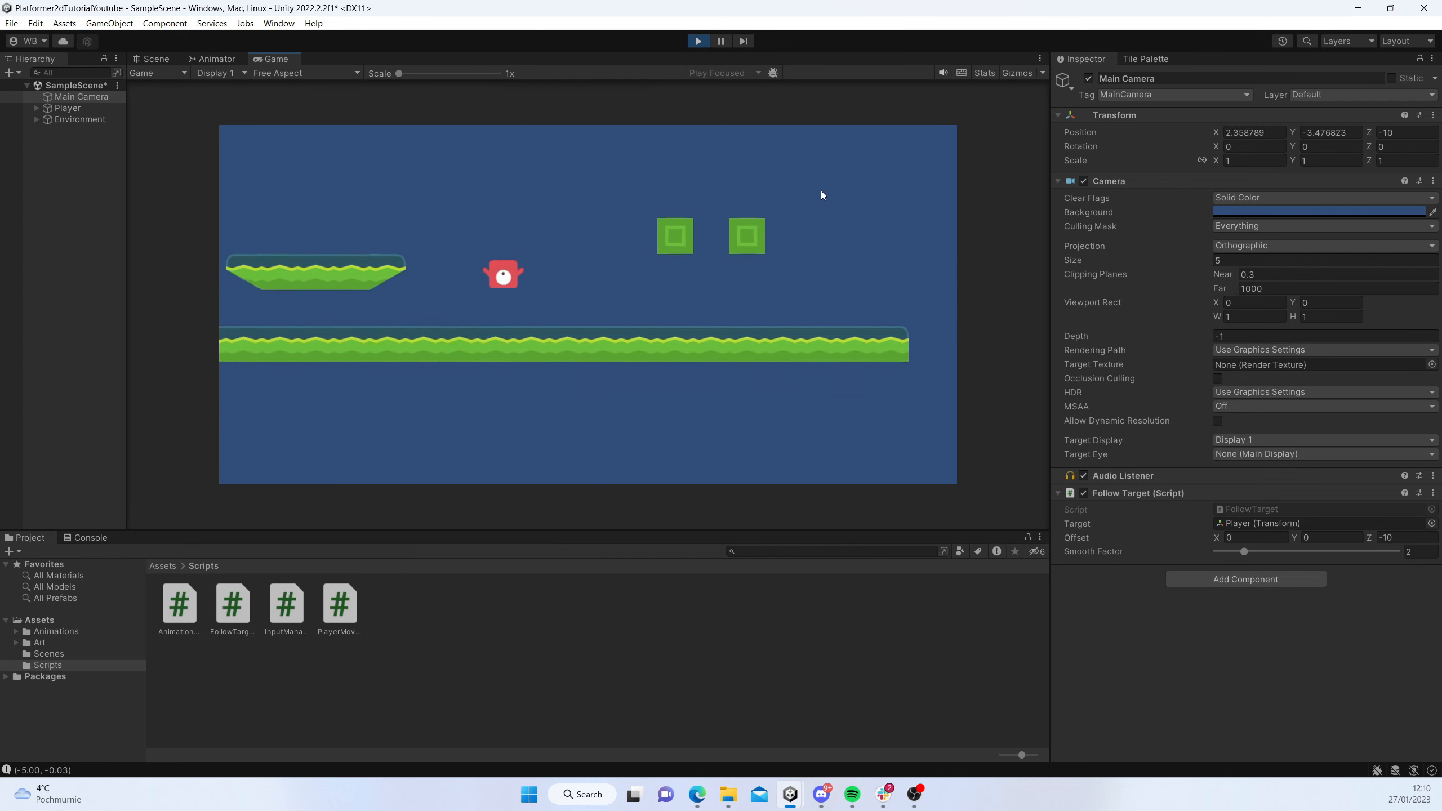
key(Right)
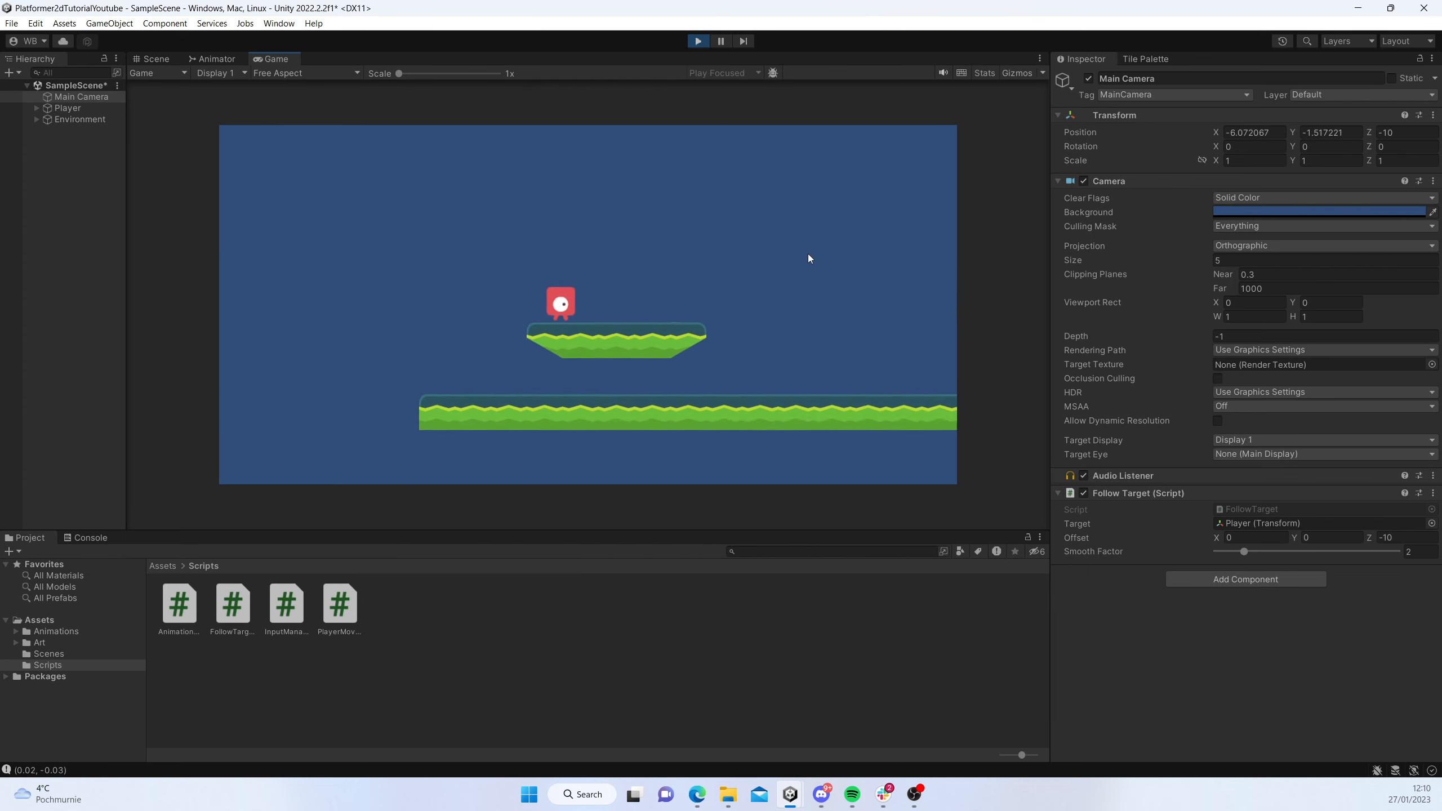
key(Right)
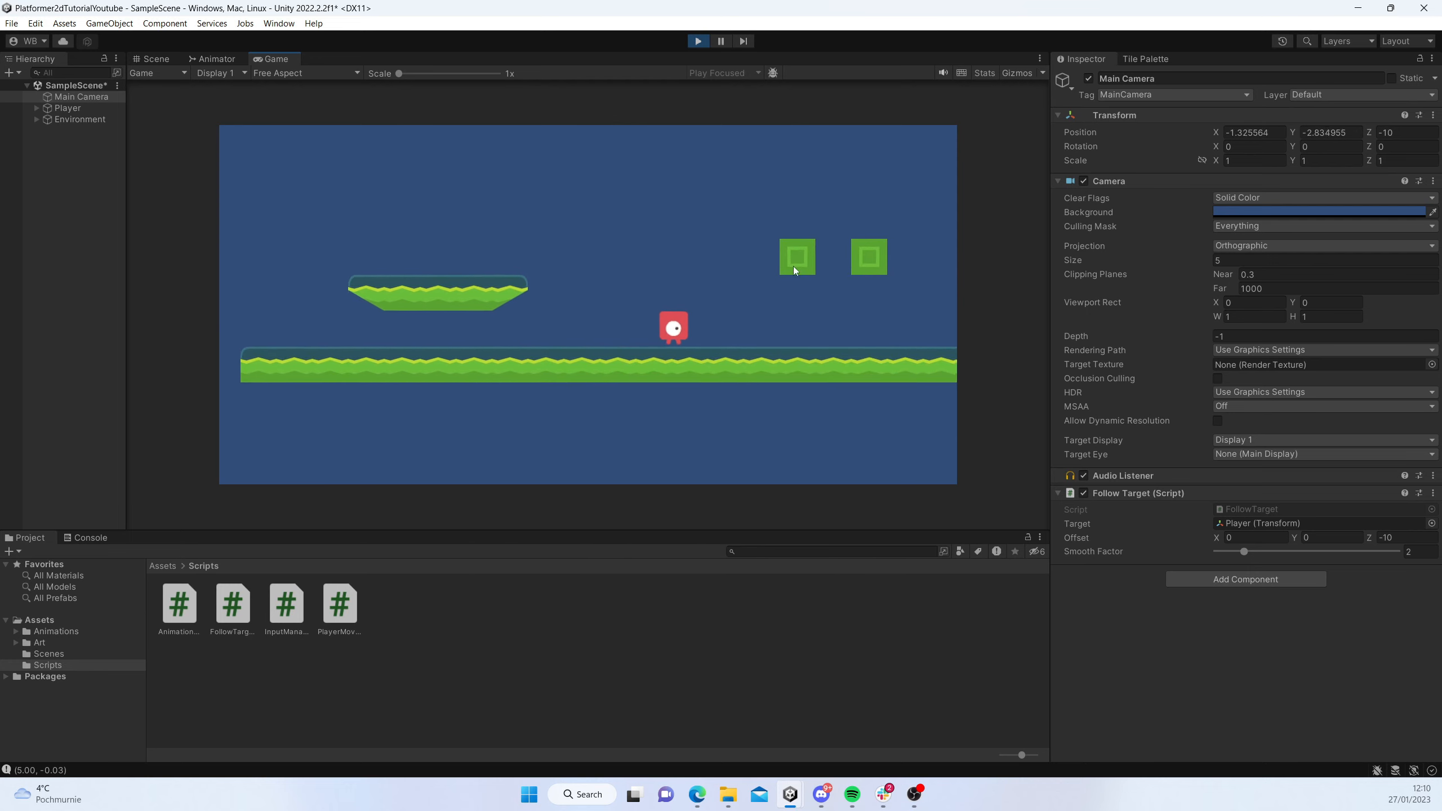
key(Left)
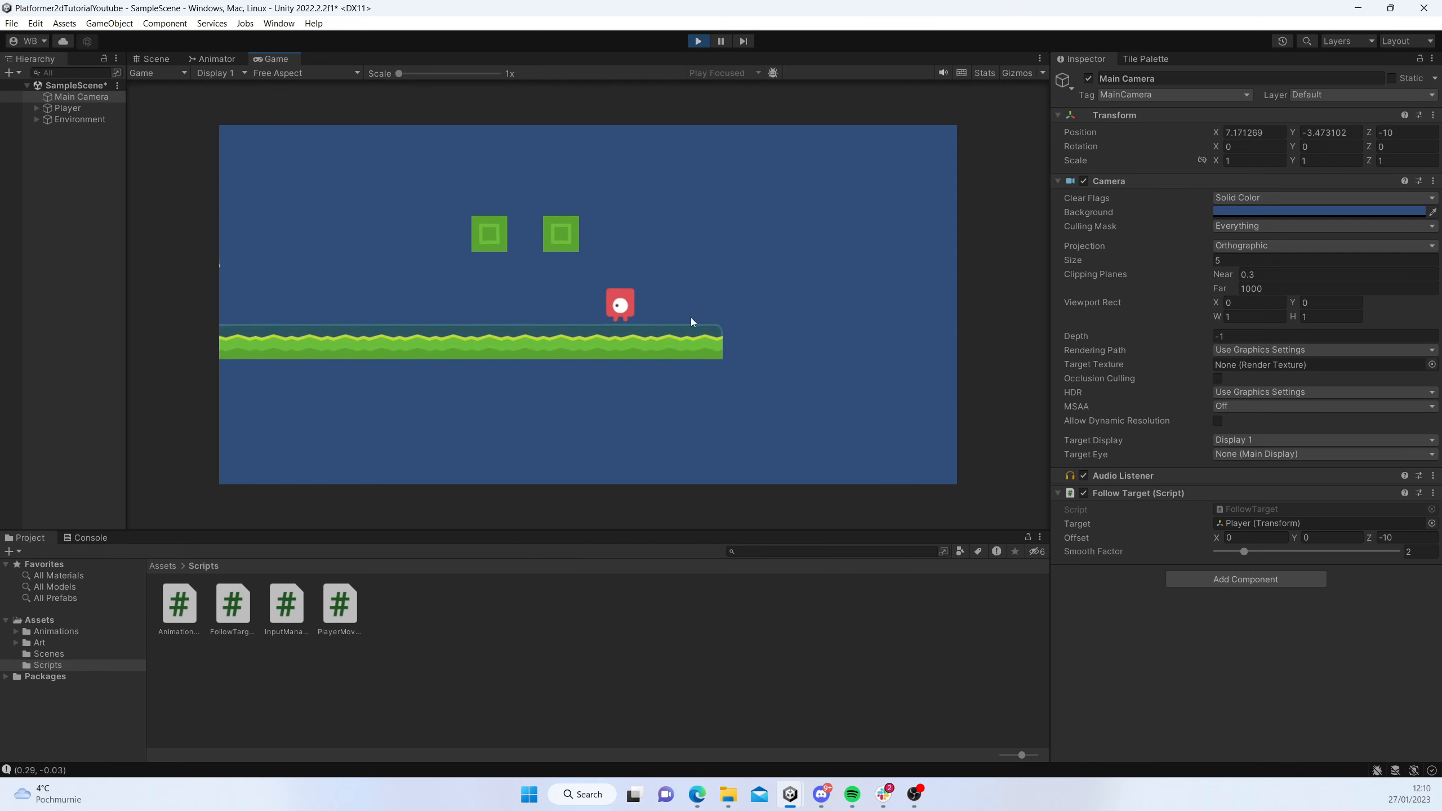
key(Left)
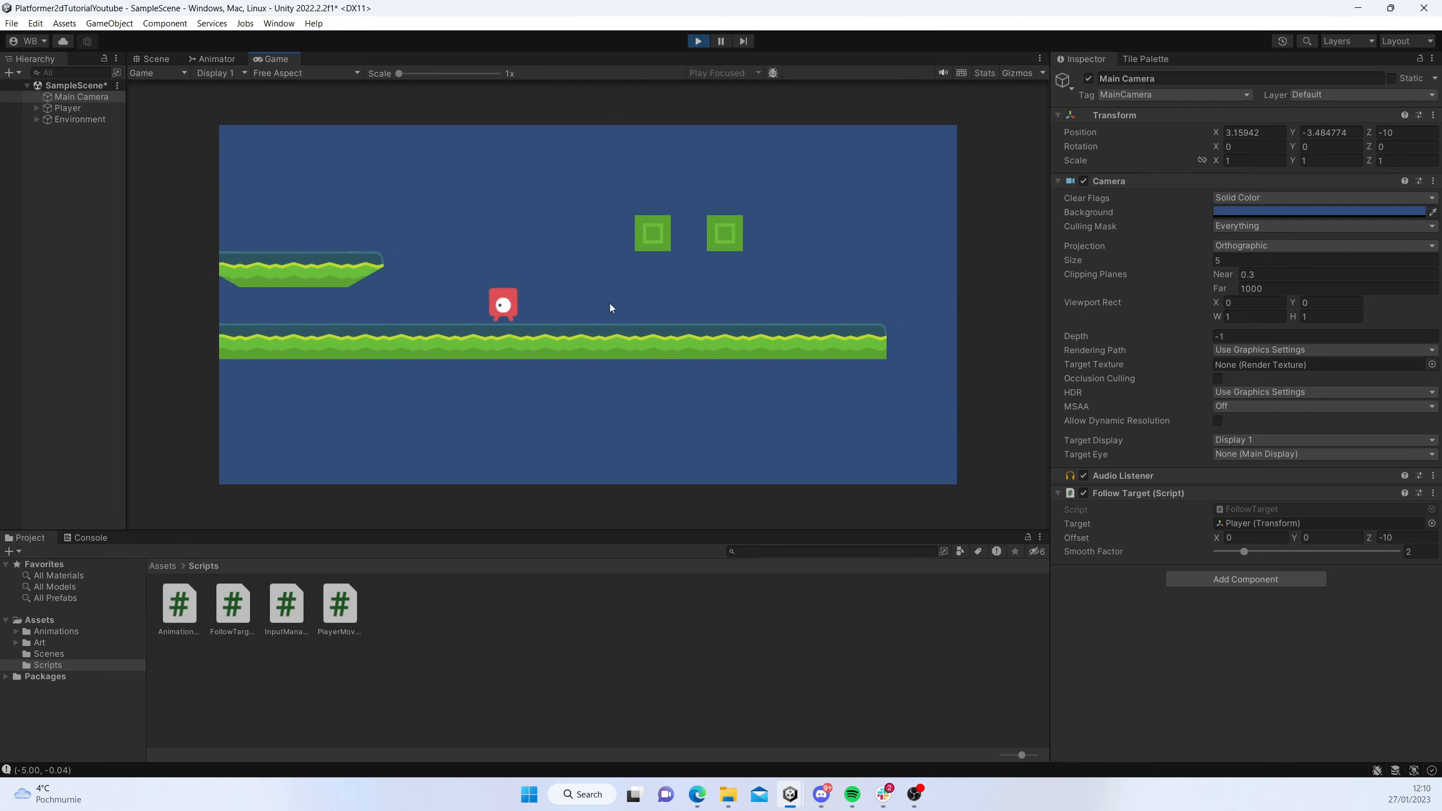
key(space)
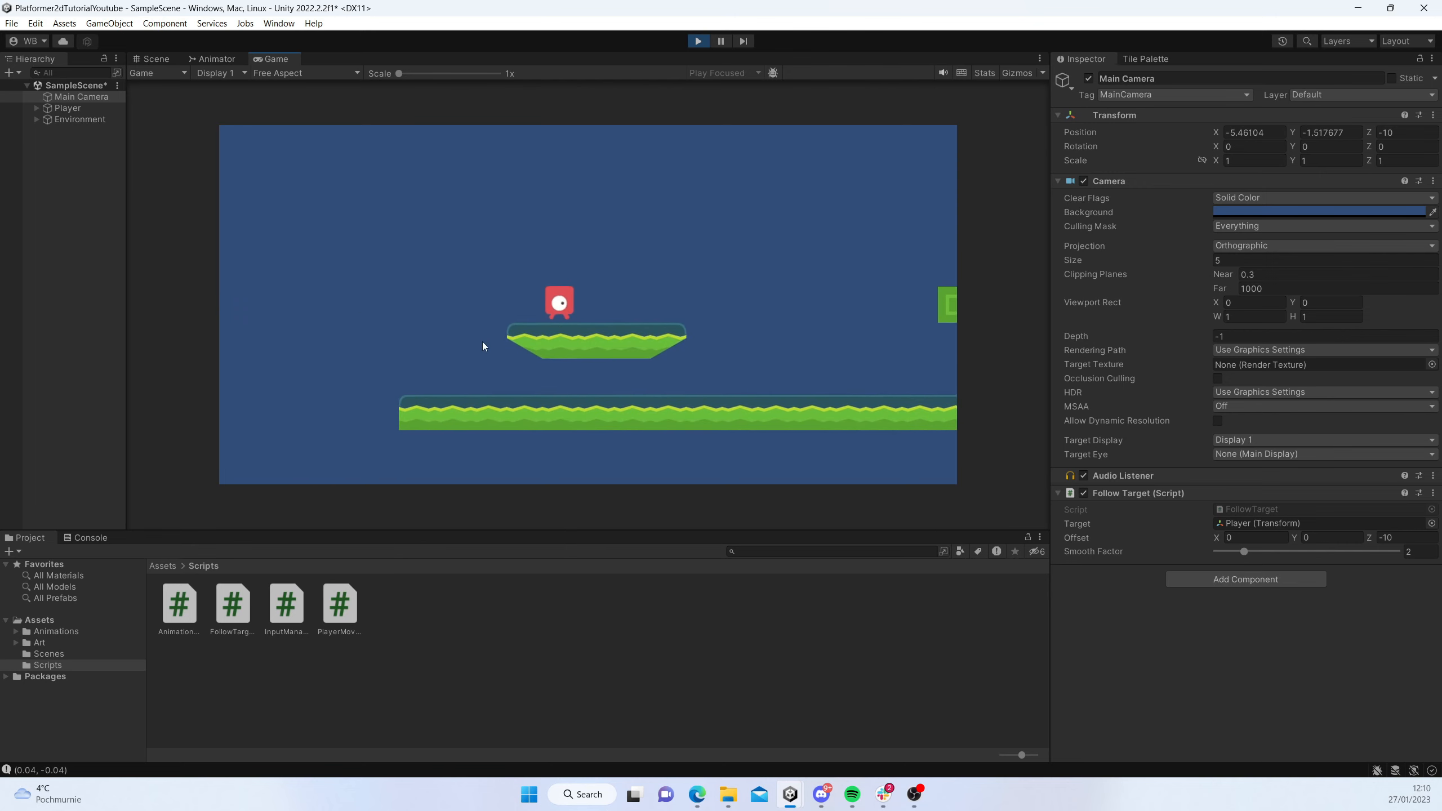
key(Right)
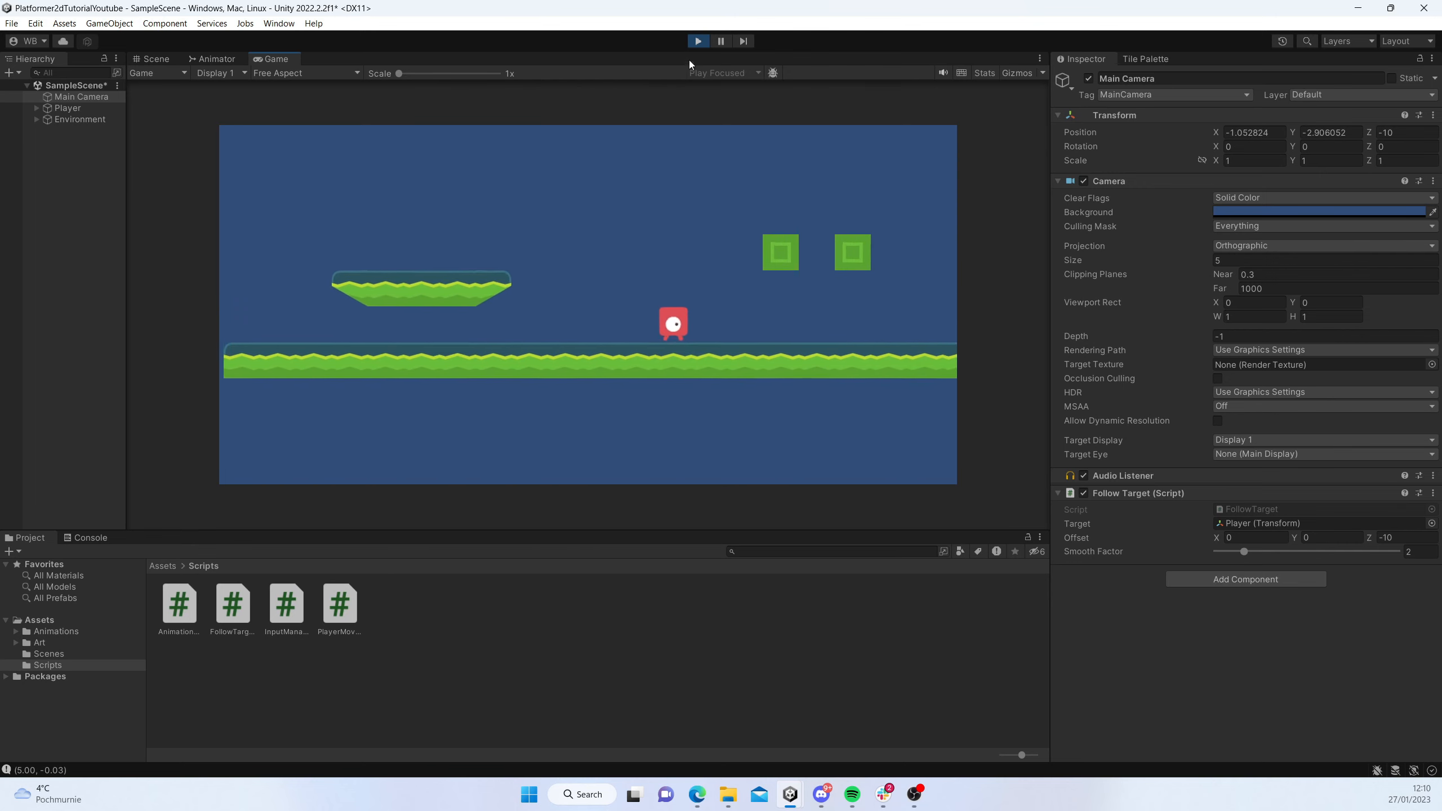
click(698, 41)
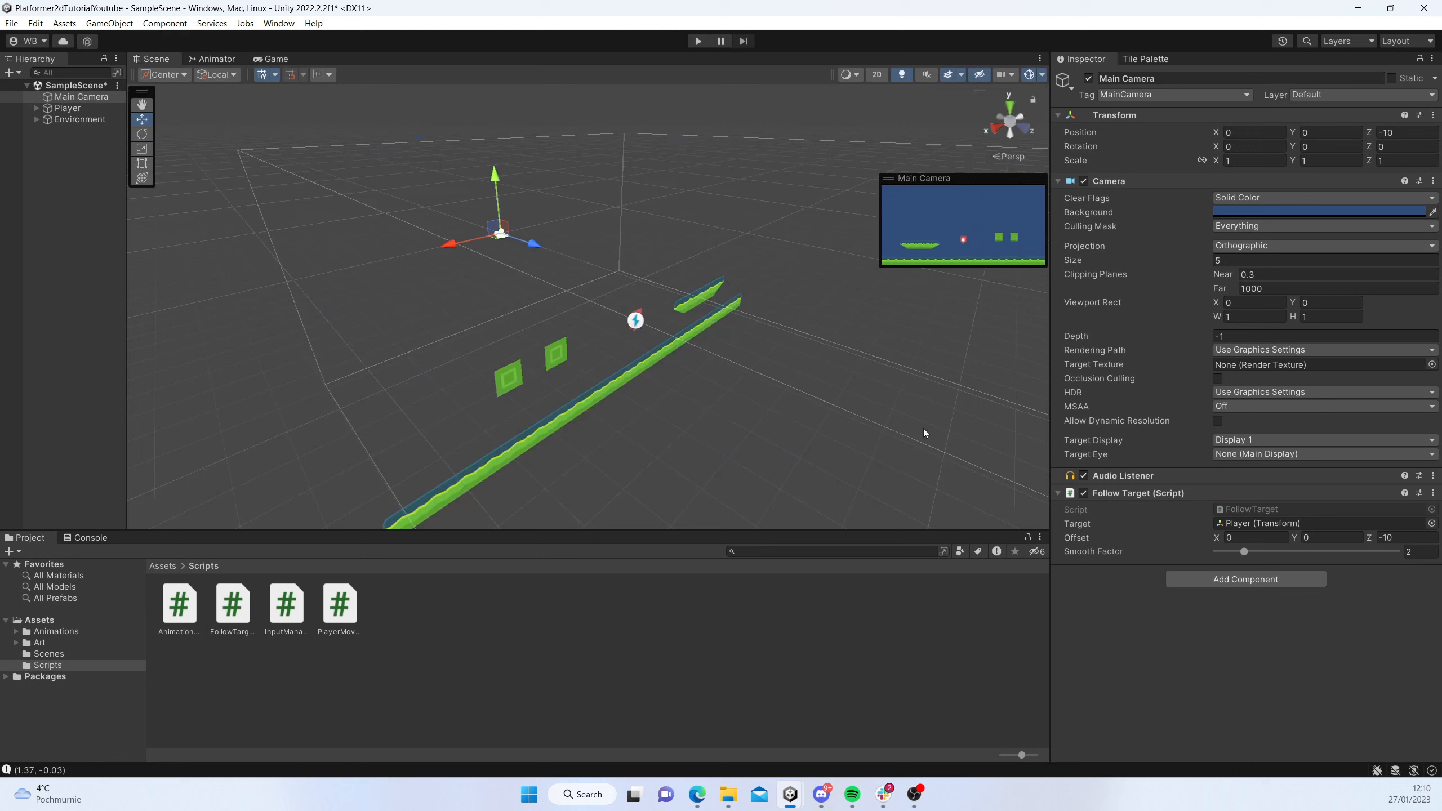
- Disable the Follow Target script on the Main Camera and switch the Scene view to 2D
click(1083, 492)
click(869, 75)
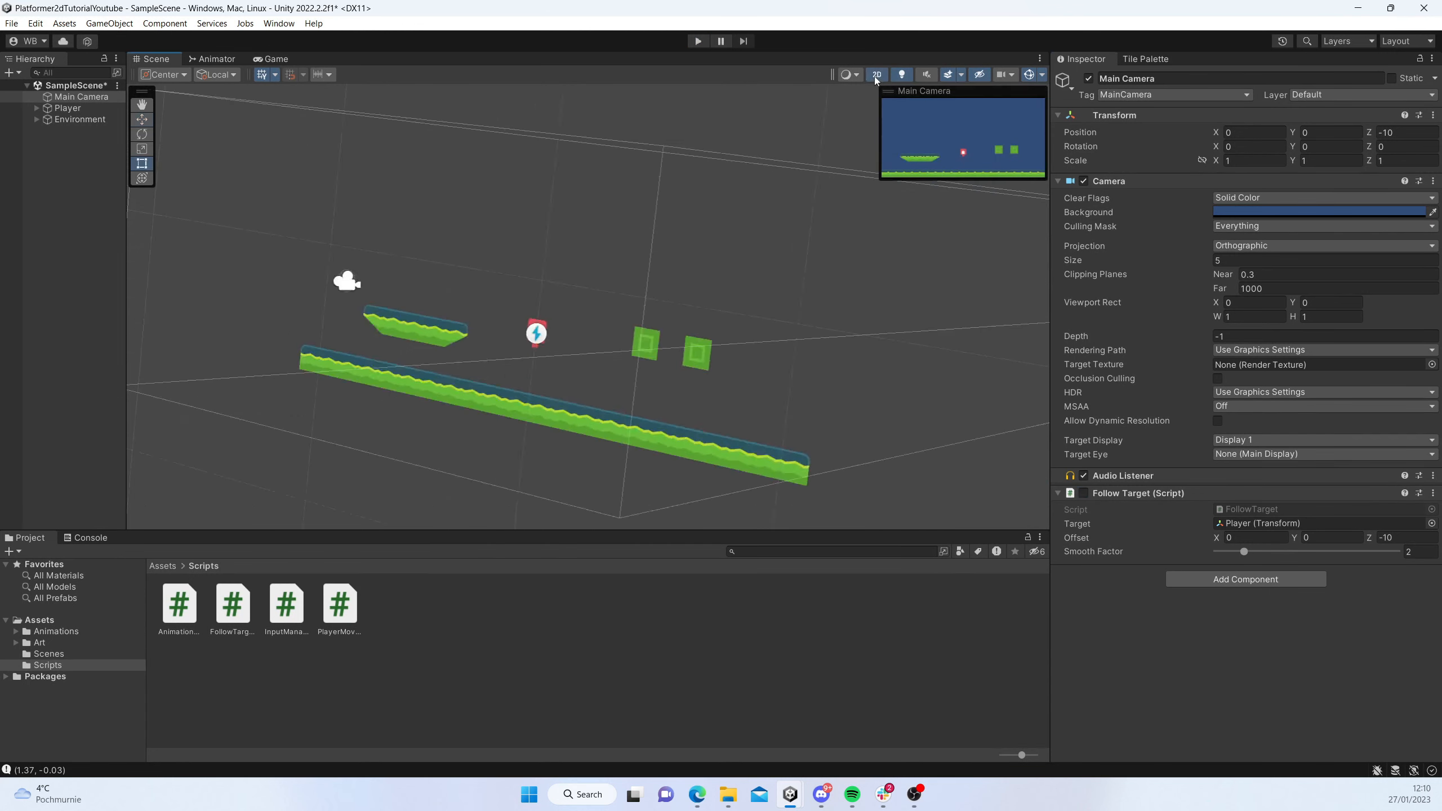
key(t)
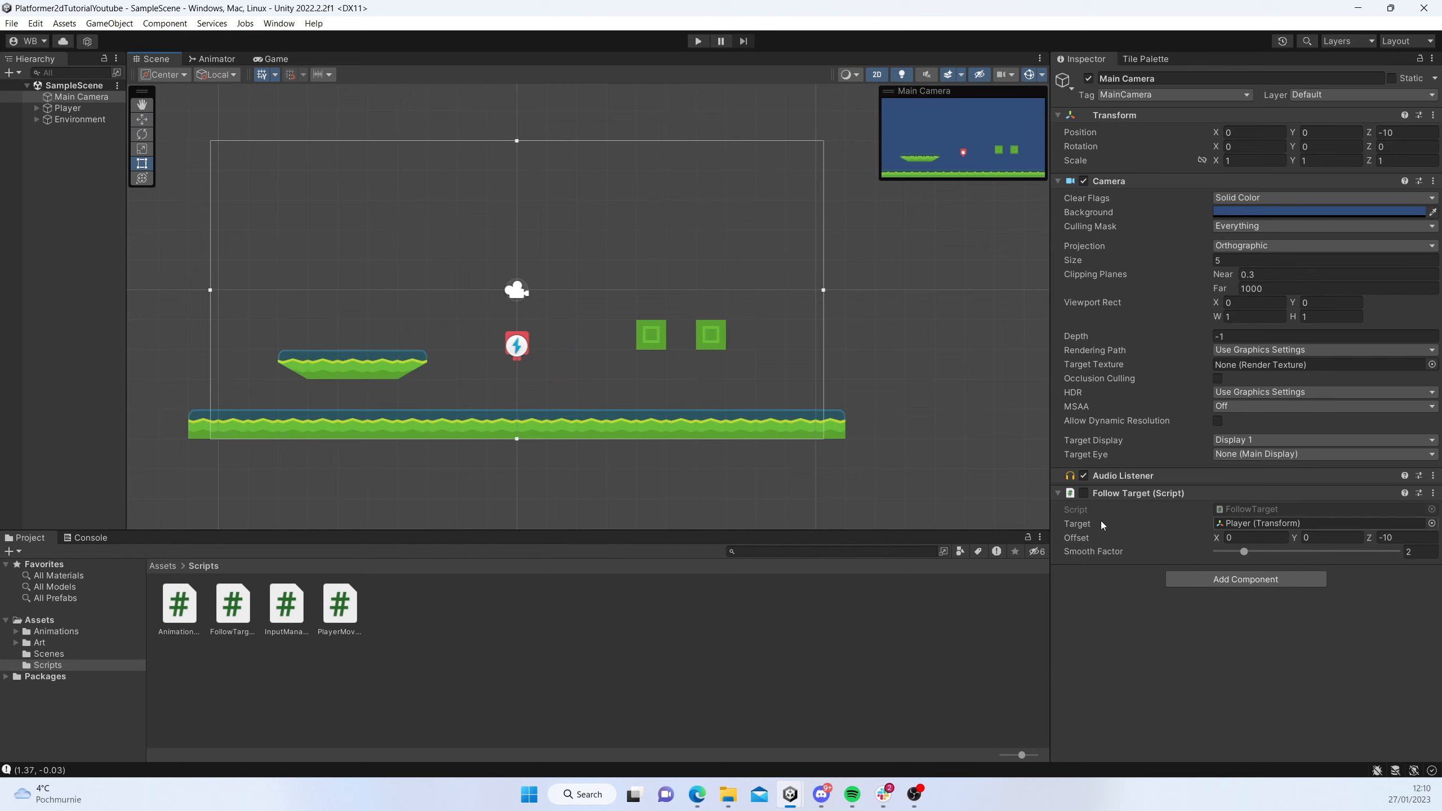
- Install the Cinemachine 2.9.5 package from the Unity Registry in the Package Manager and close the manager
click(279, 23)
click(339, 188)
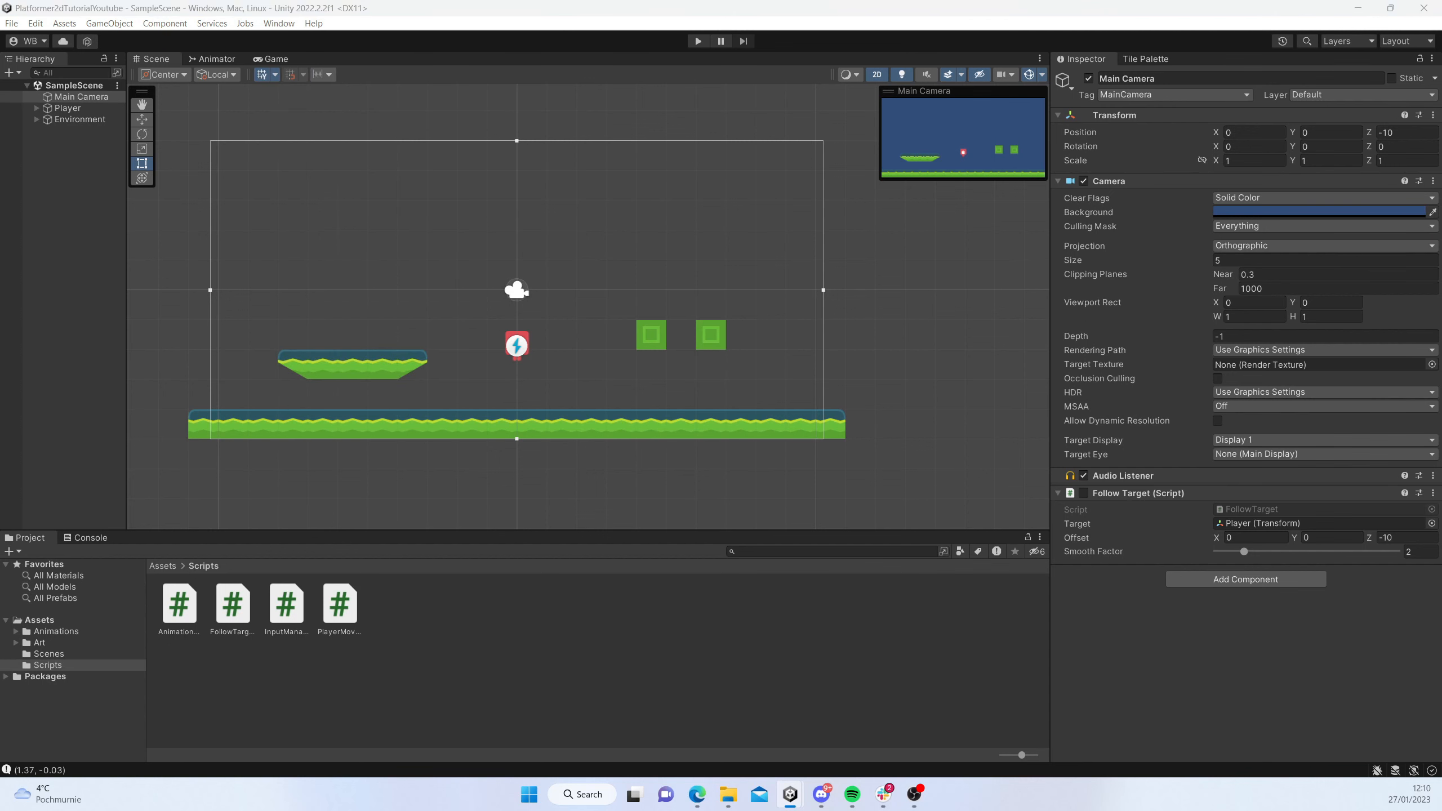
click(824, 114)
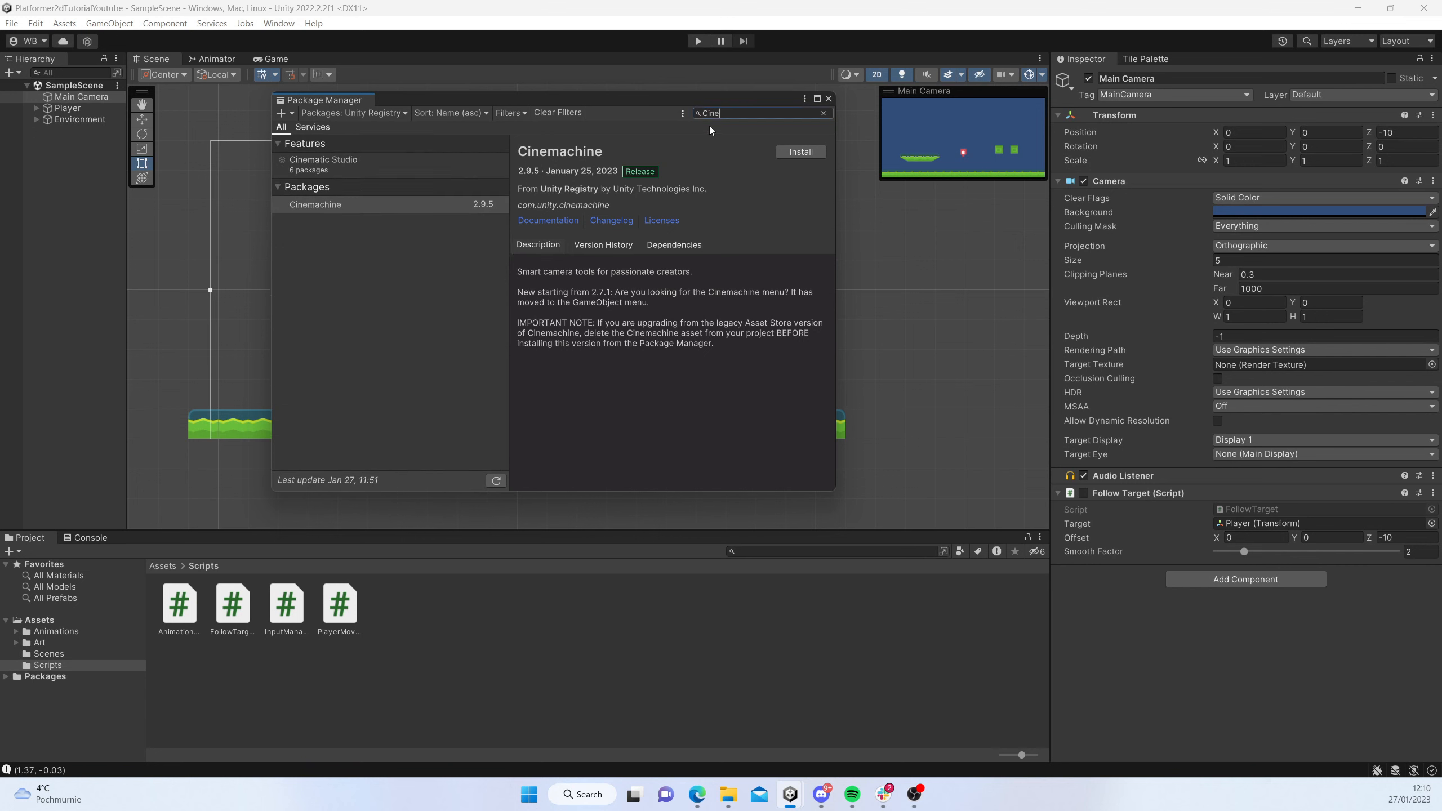
click(798, 152)
click(828, 99)
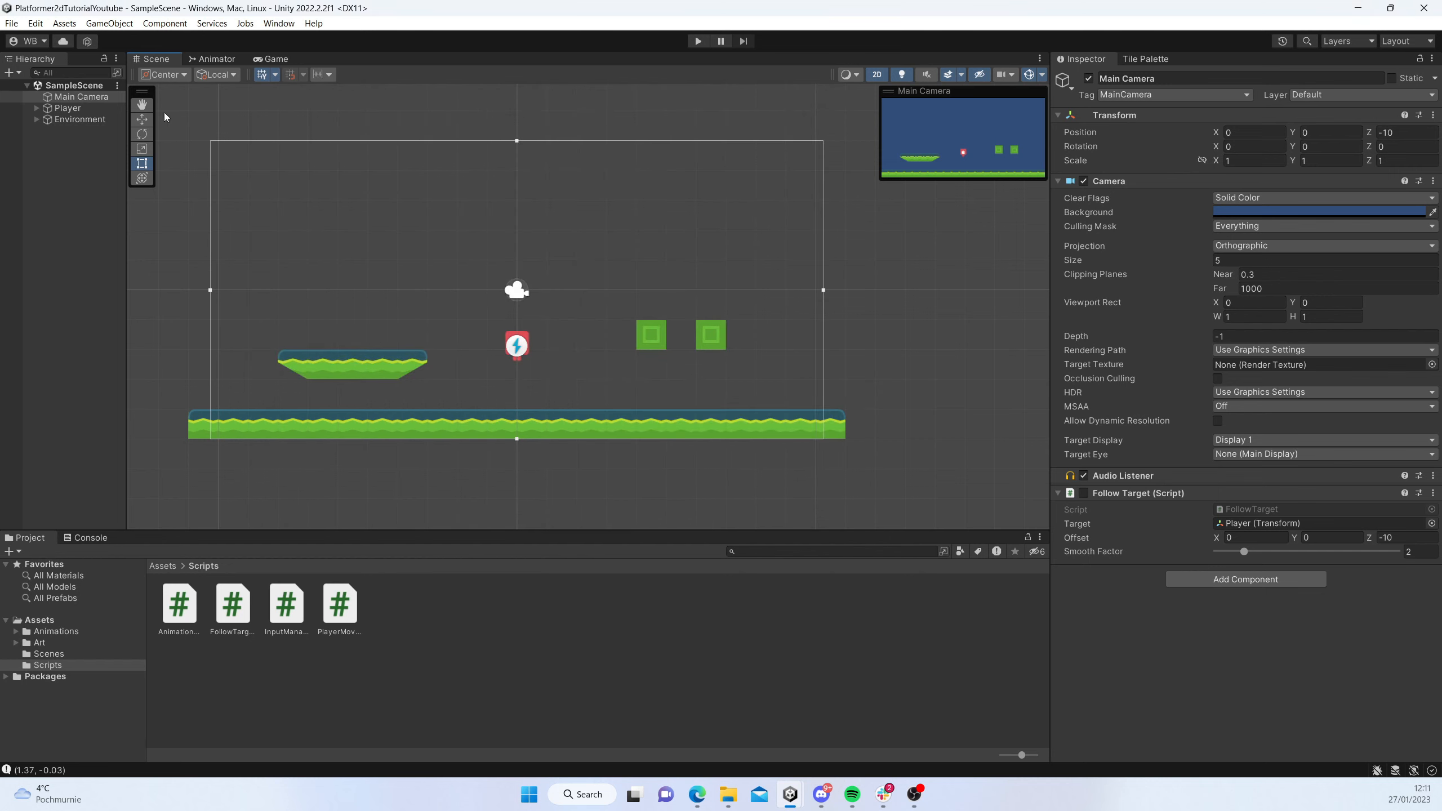
- Add a Cinemachine 2D Camera to the scene hierarchy and name it Cinemachine2DCamera
drag(126, 153, 168, 153)
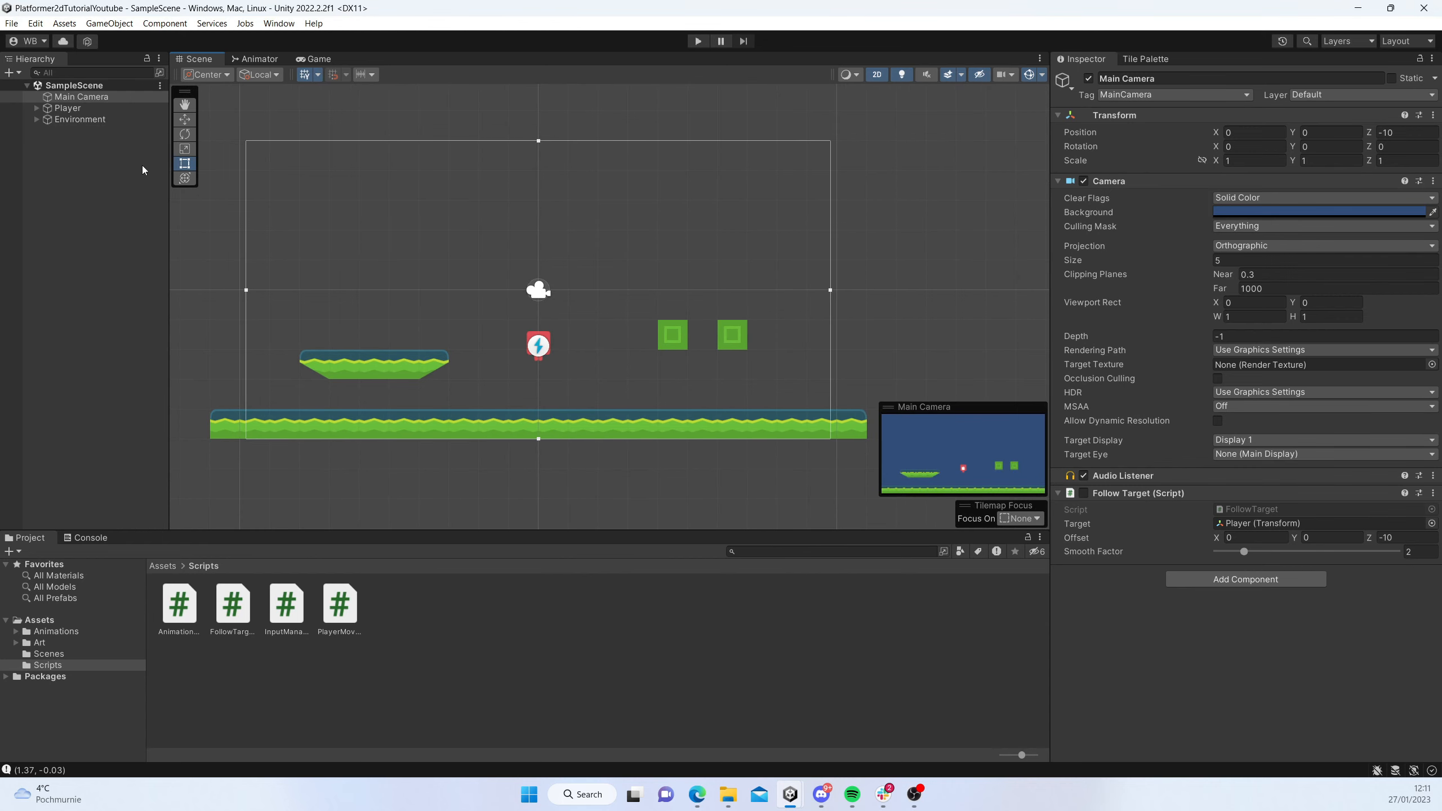
right_click(59, 167)
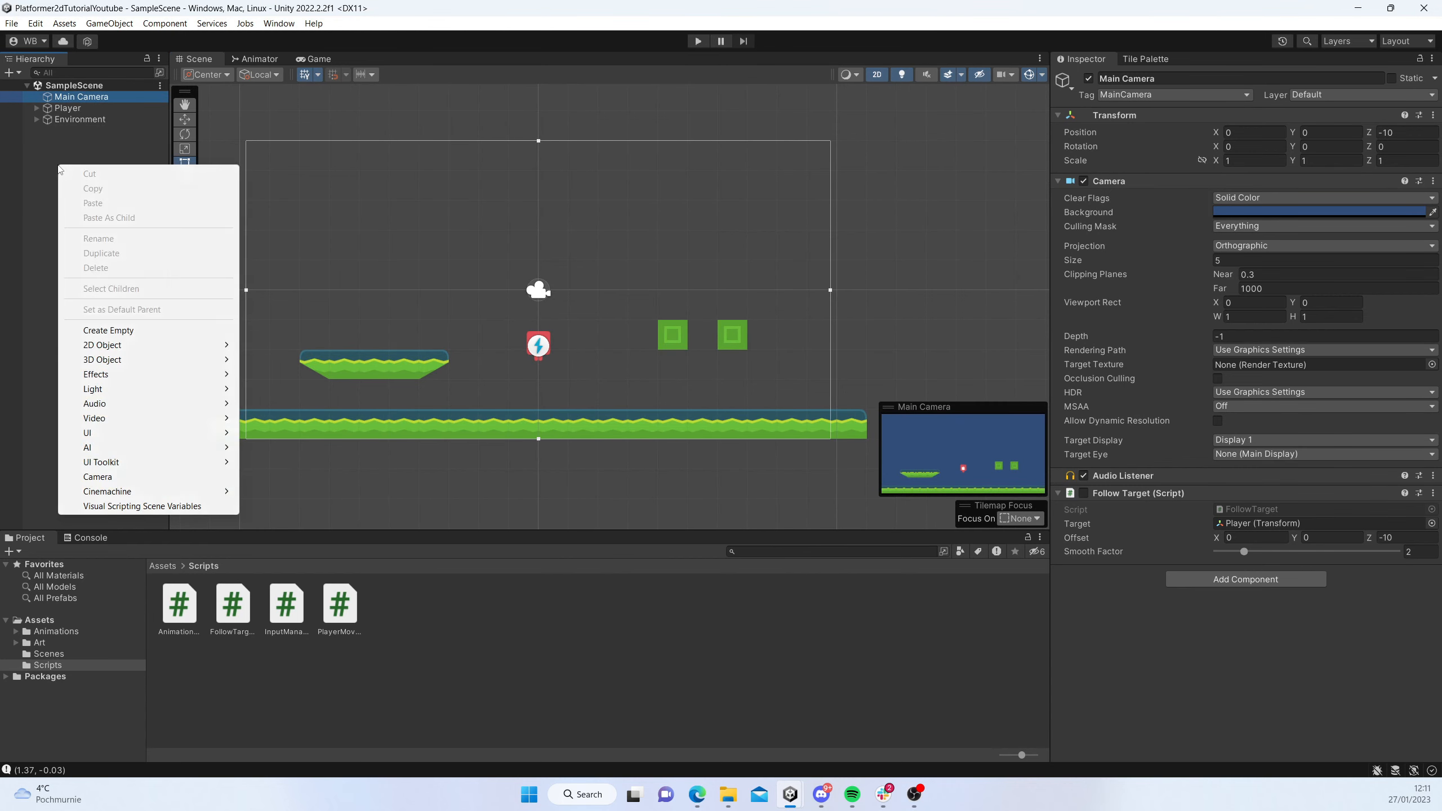
right_click(52, 151)
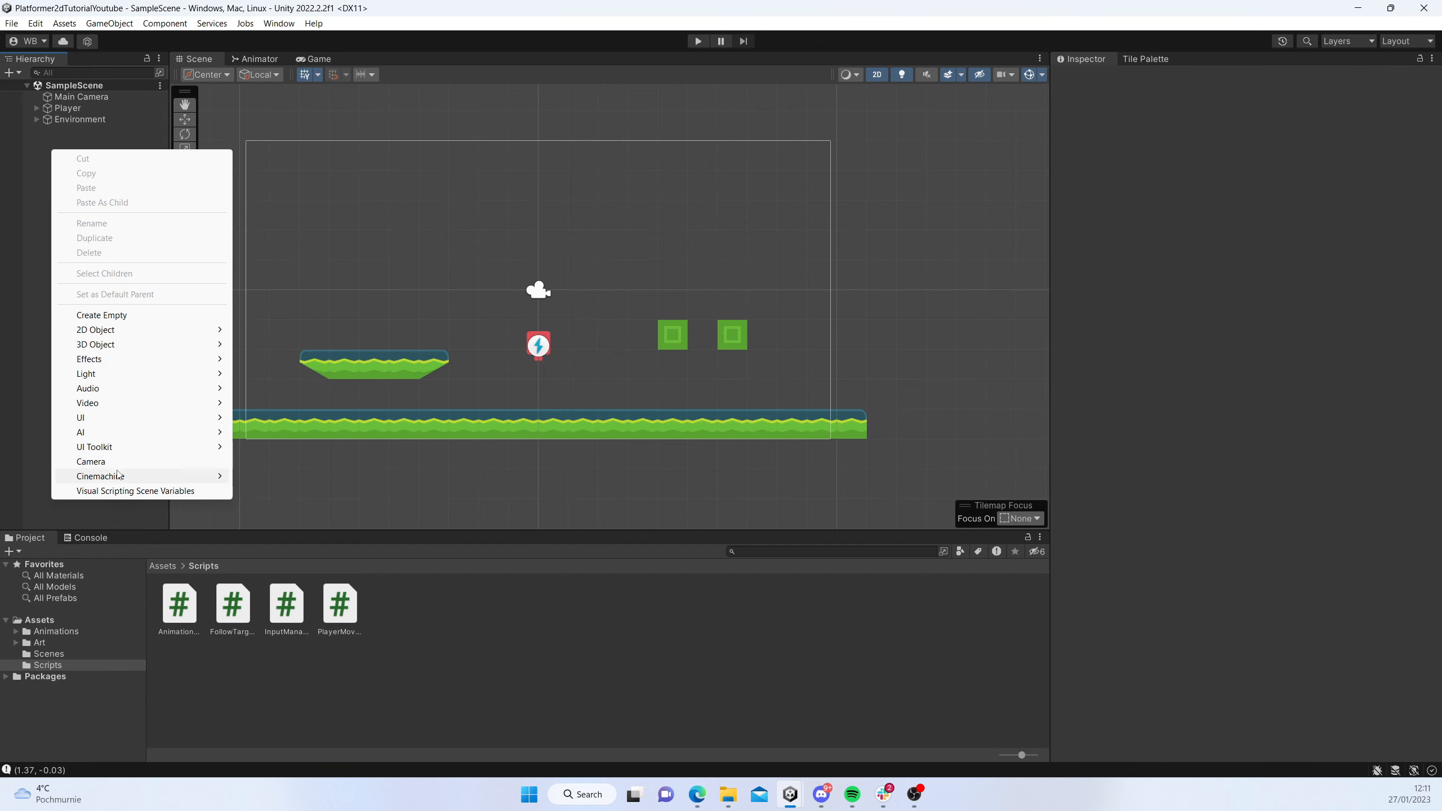
mouse_move(130, 476)
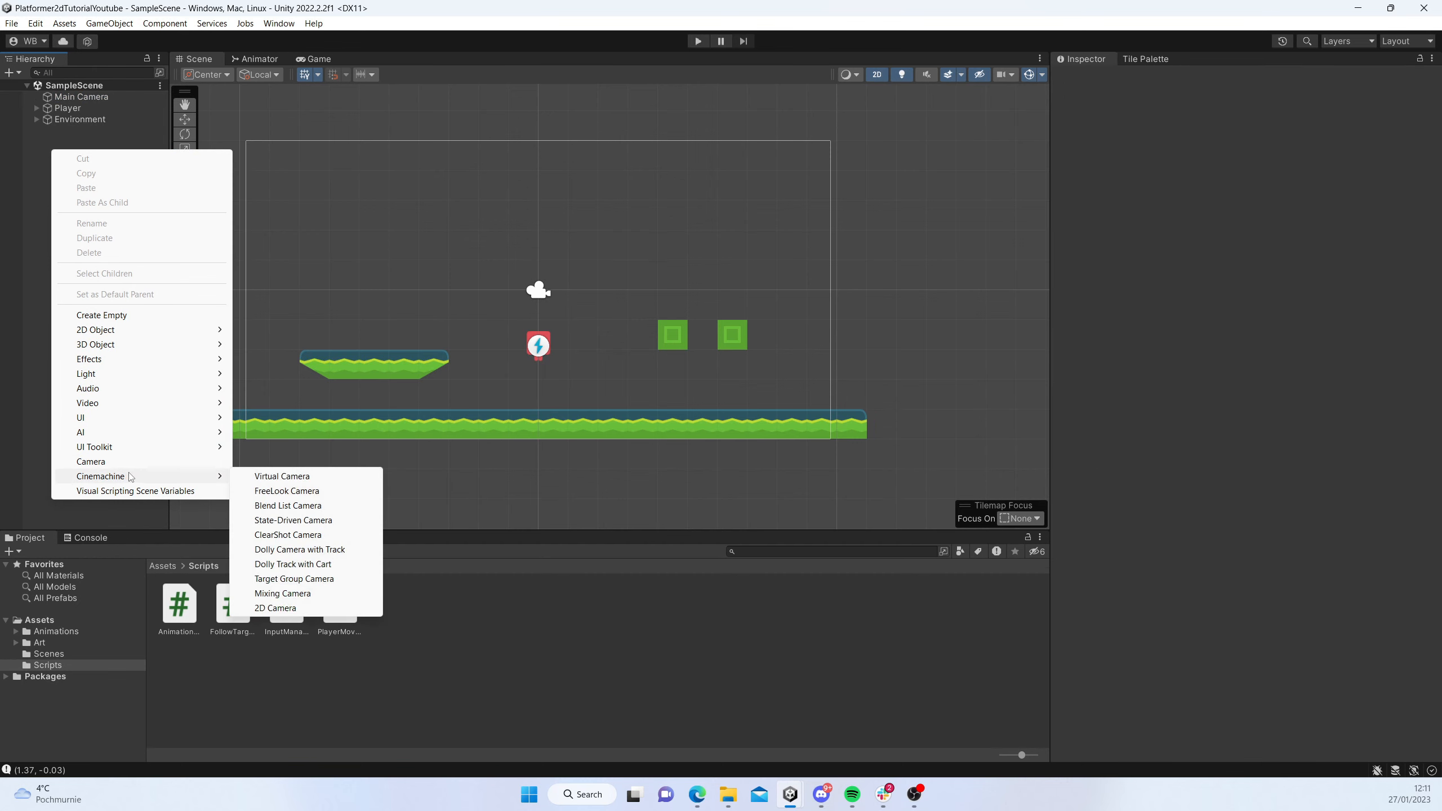
click(302, 607)
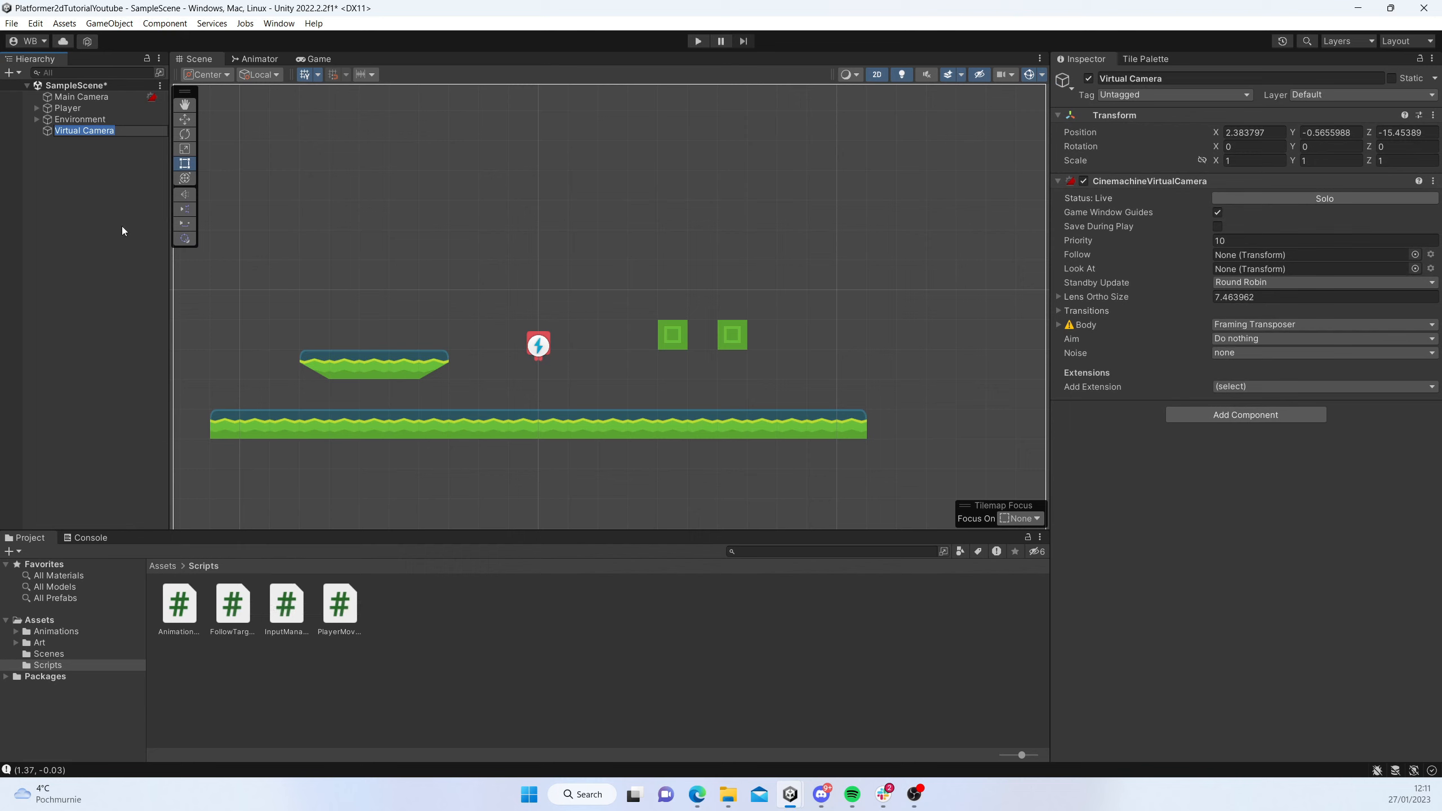
text(Cinemachine2DCamera)
key(Return)
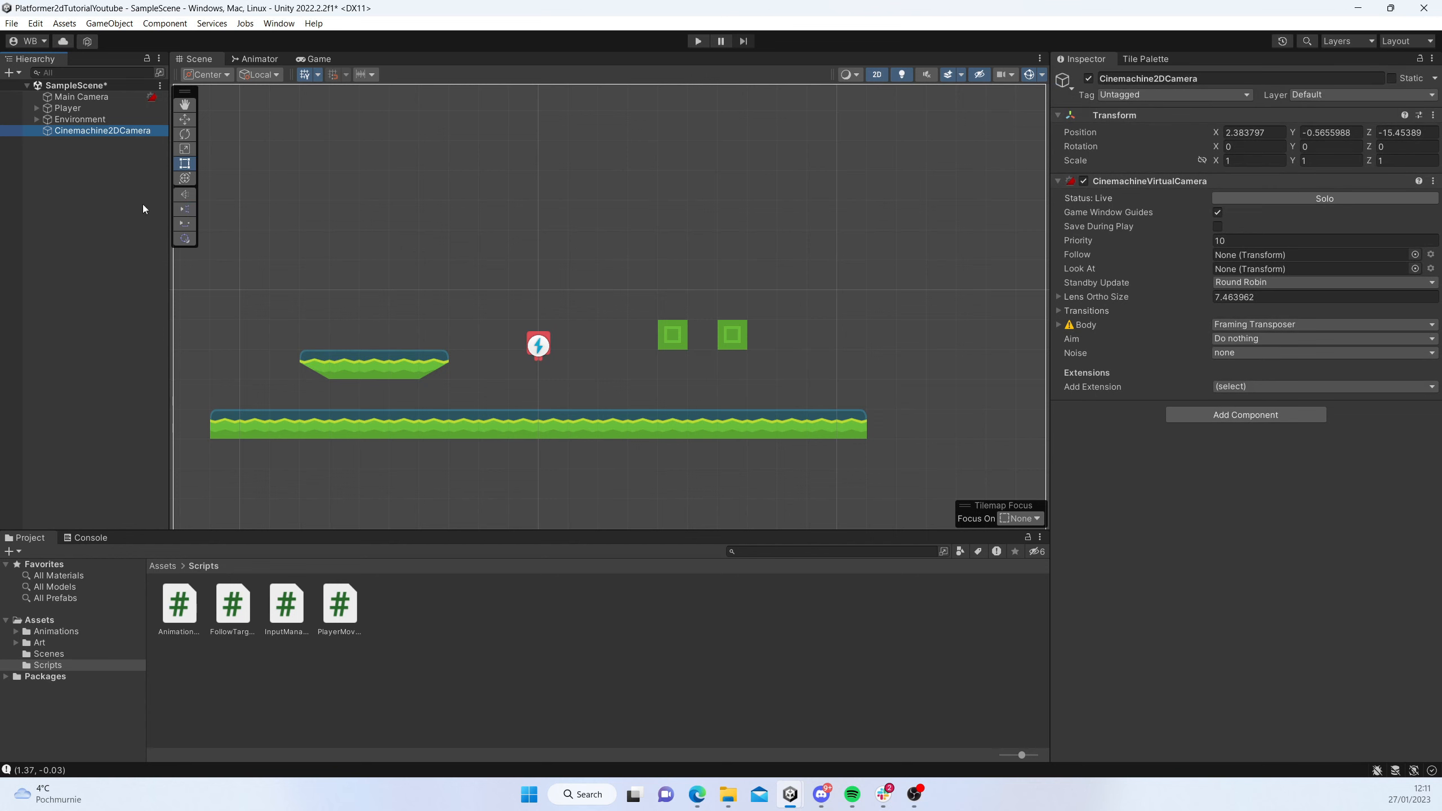
- Examine the CinemachineBrain component on the Main Camera and return to the Cinemachine2DCamera's settings
click(96, 97)
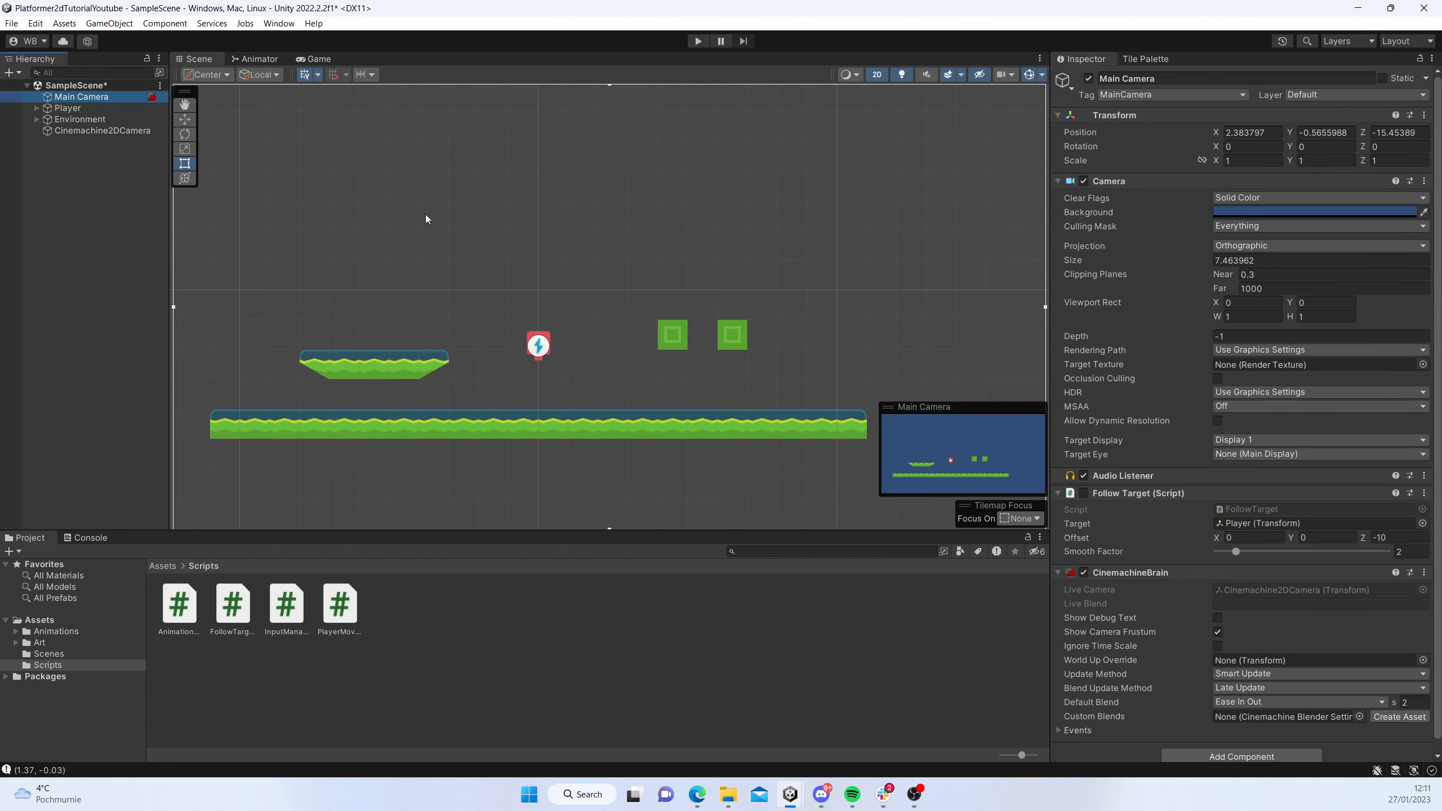
scroll(1093, 549, down, 1)
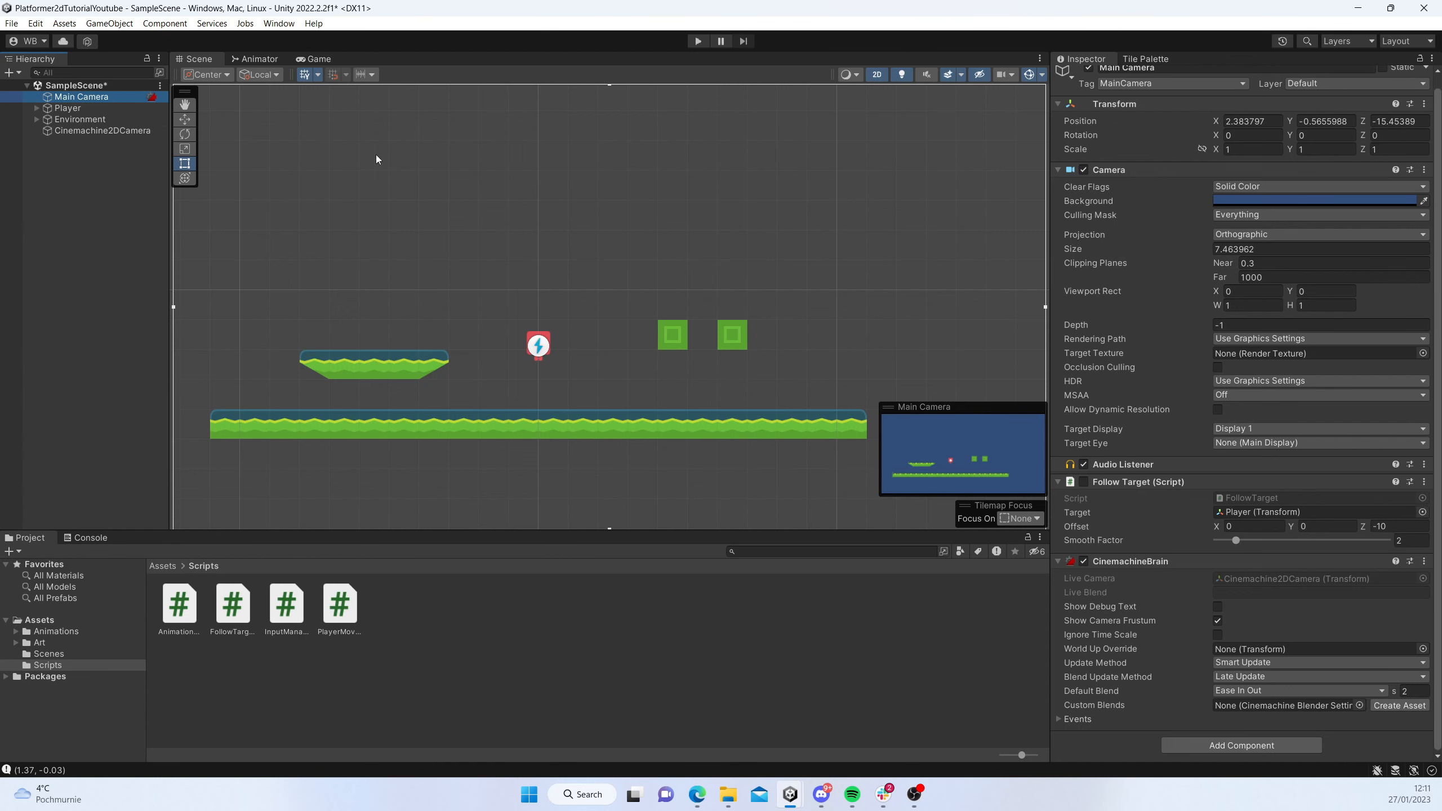
click(114, 130)
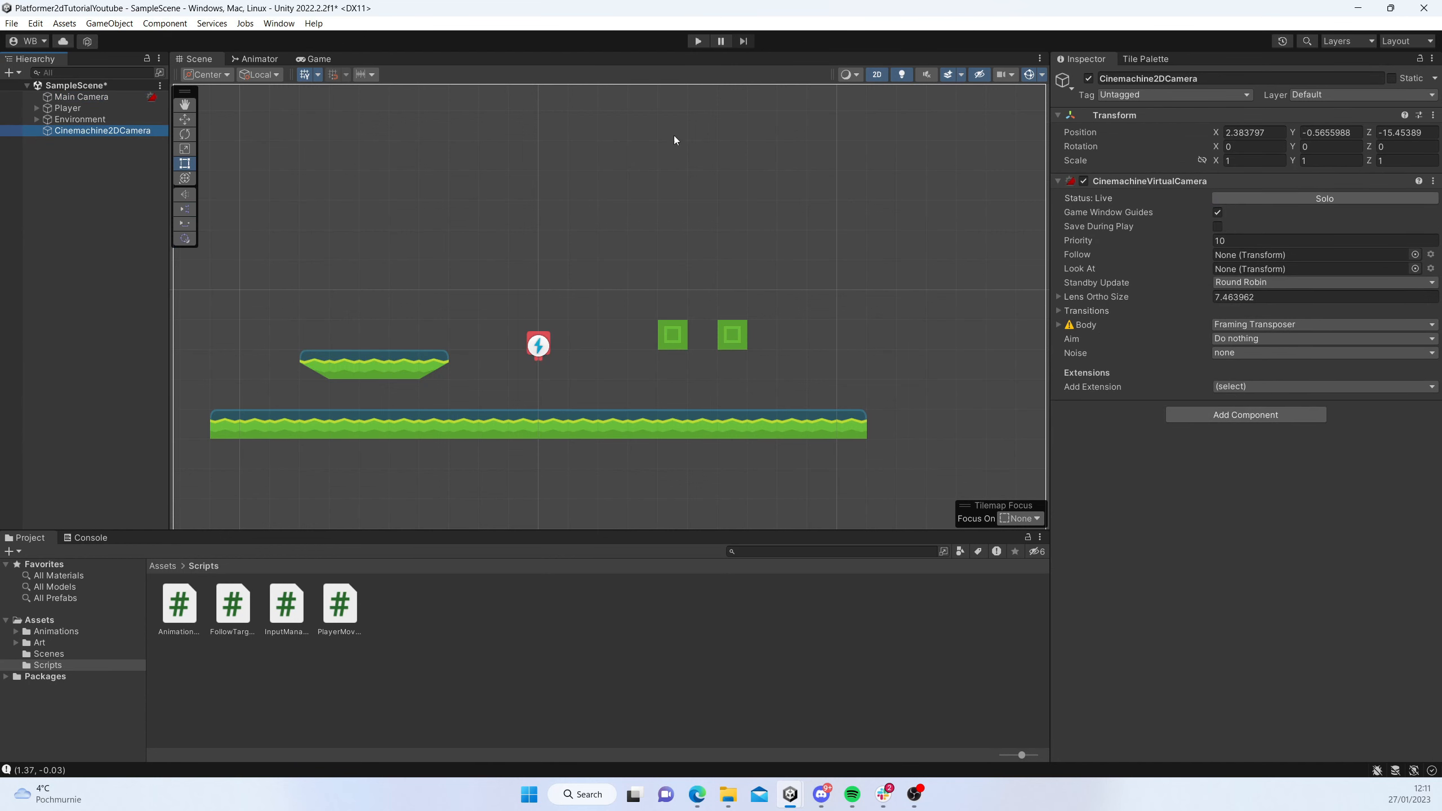
- Play-test the scene with the Cinemachine camera, moving and jumping the player, and stop play mode
click(699, 42)
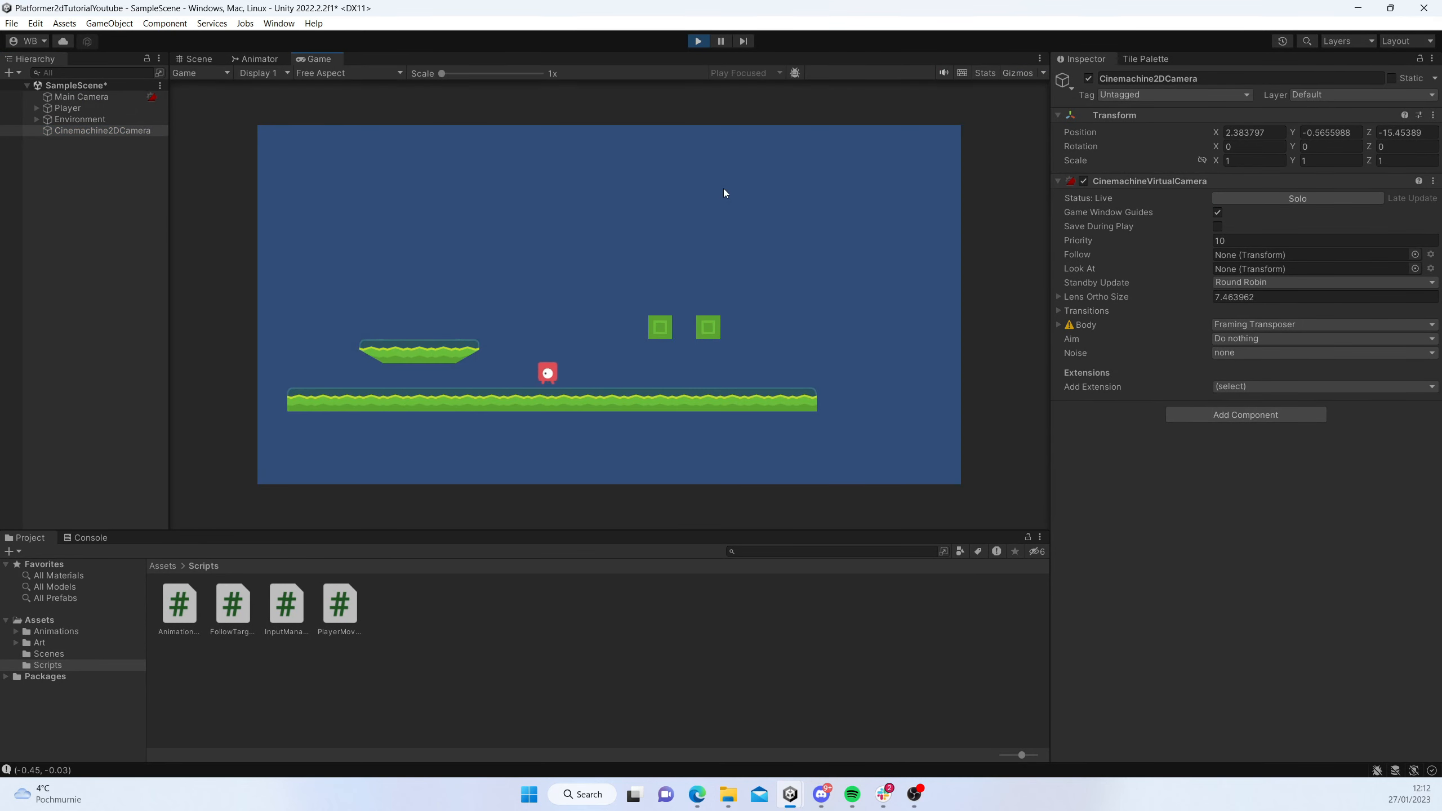
key(a)
key(d)
key(space)
click(696, 42)
- Turn off the Scene view's 2D mode and reset the Transform of the Cinemachine2DCamera
click(103, 96)
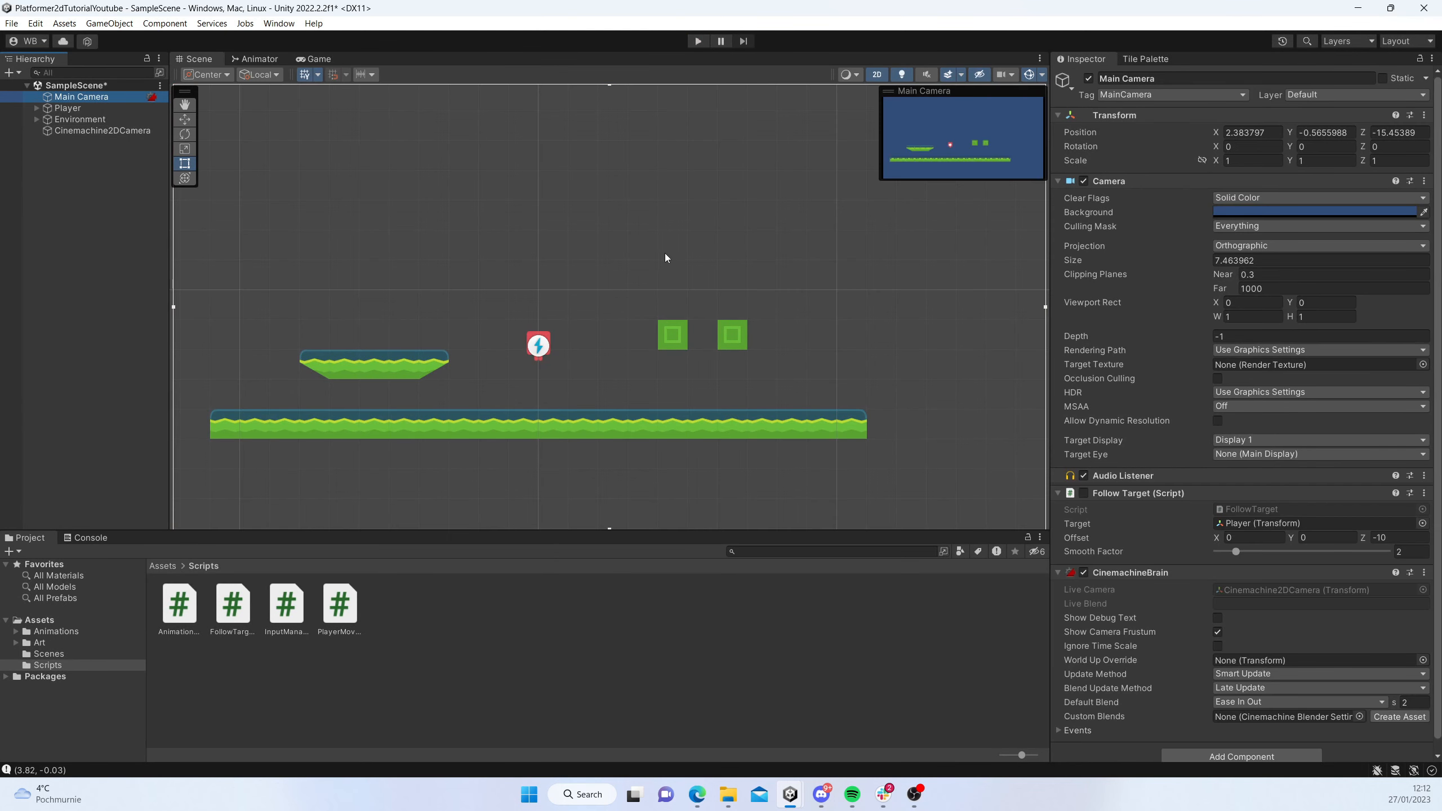
click(876, 74)
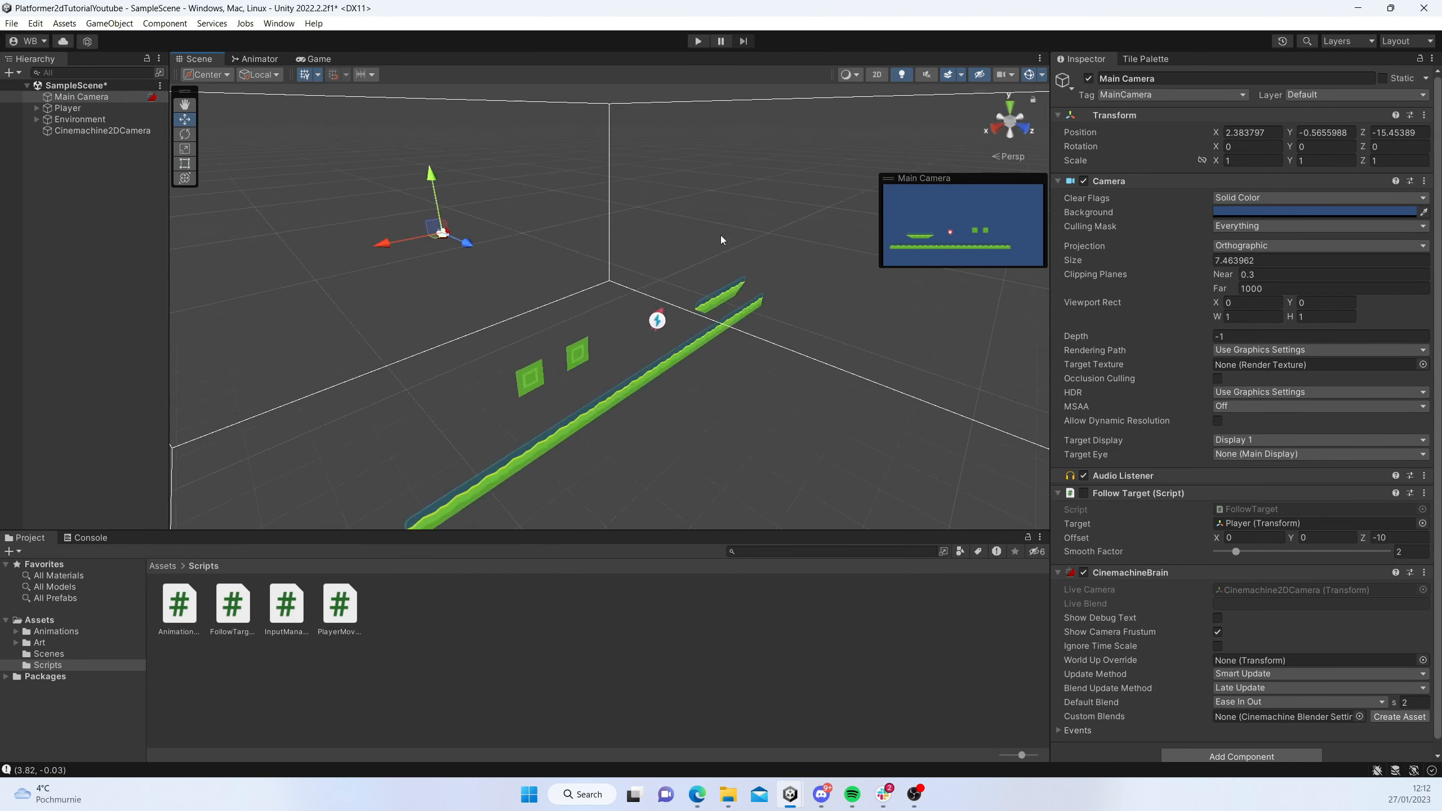
click(1424, 116)
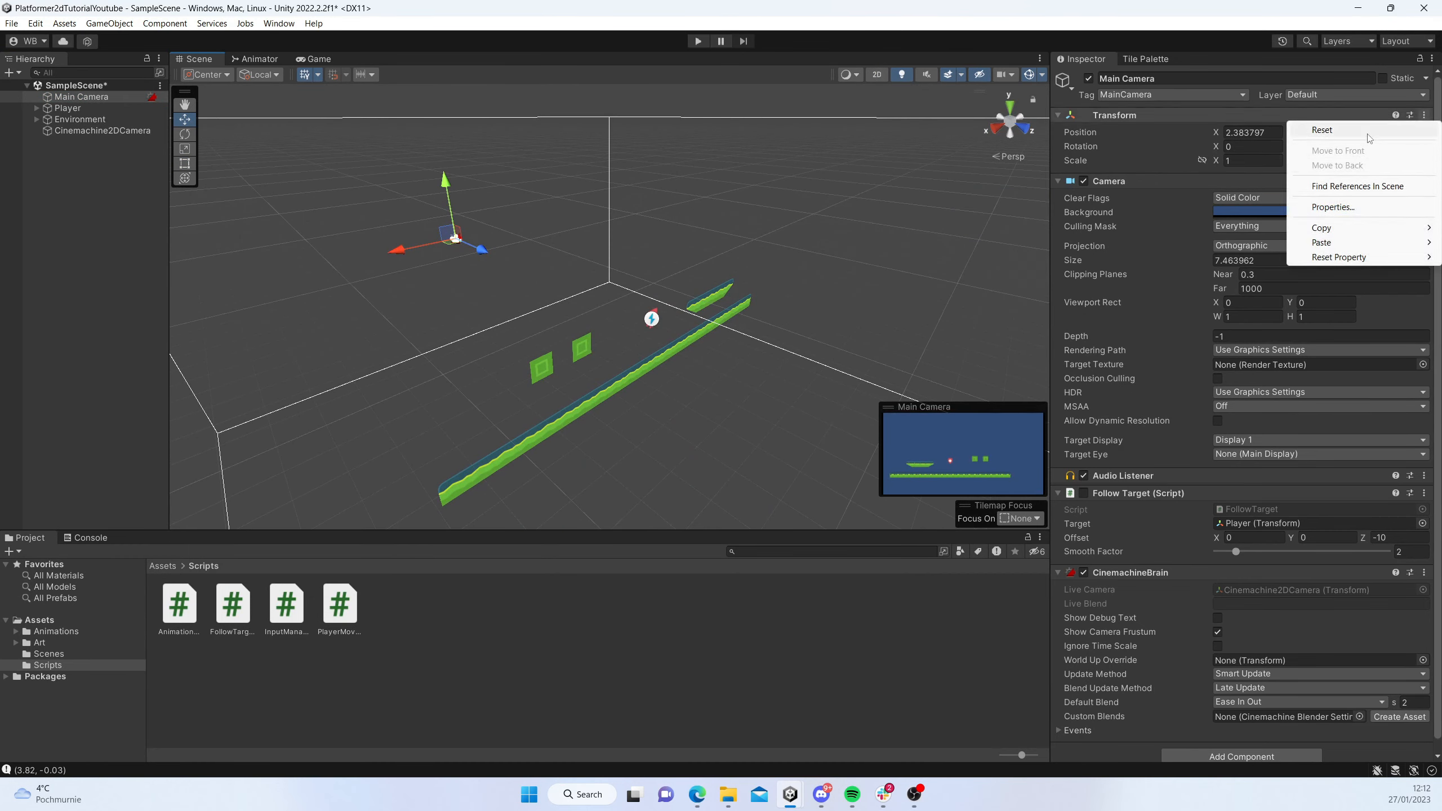
click(1292, 161)
click(102, 130)
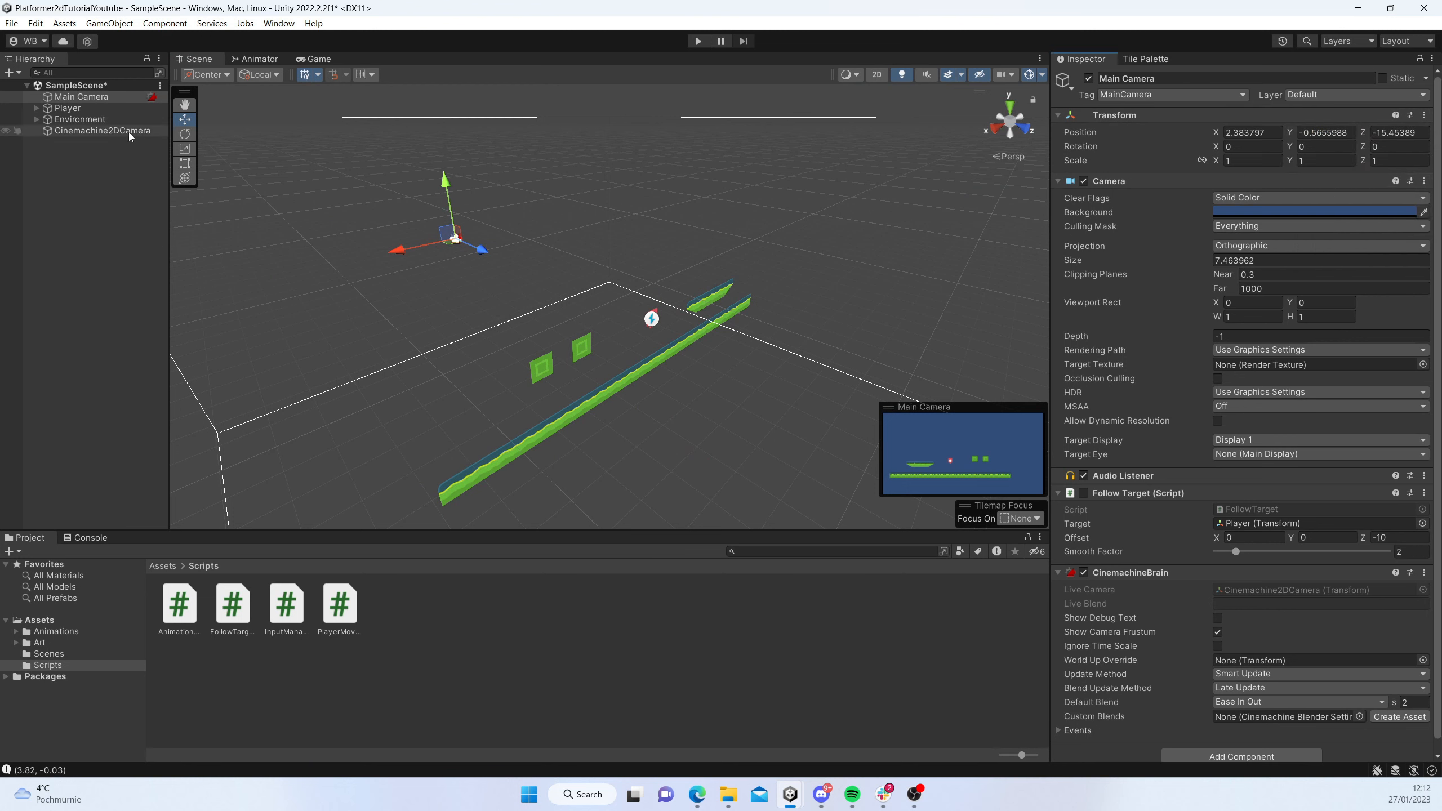
click(1433, 114)
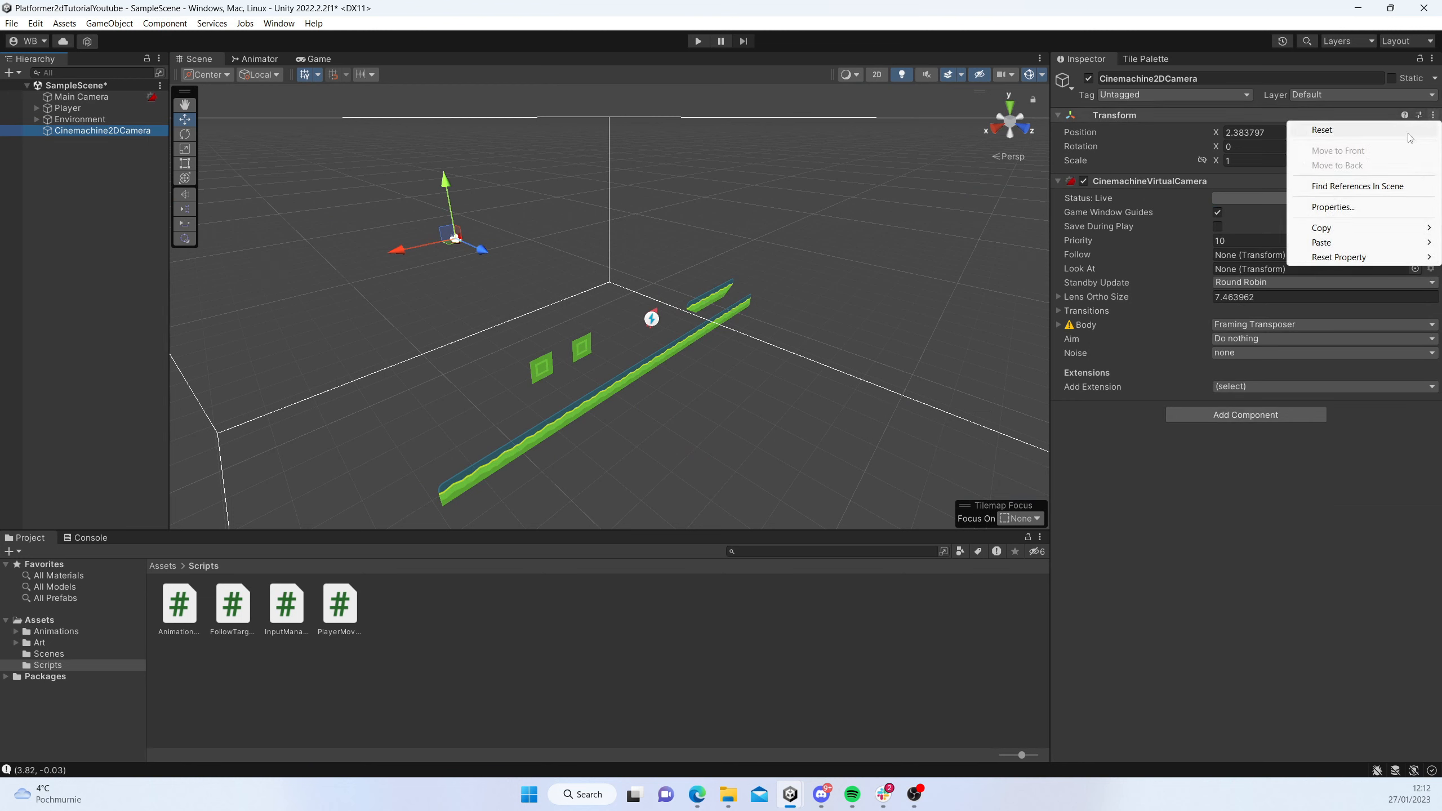
click(1362, 131)
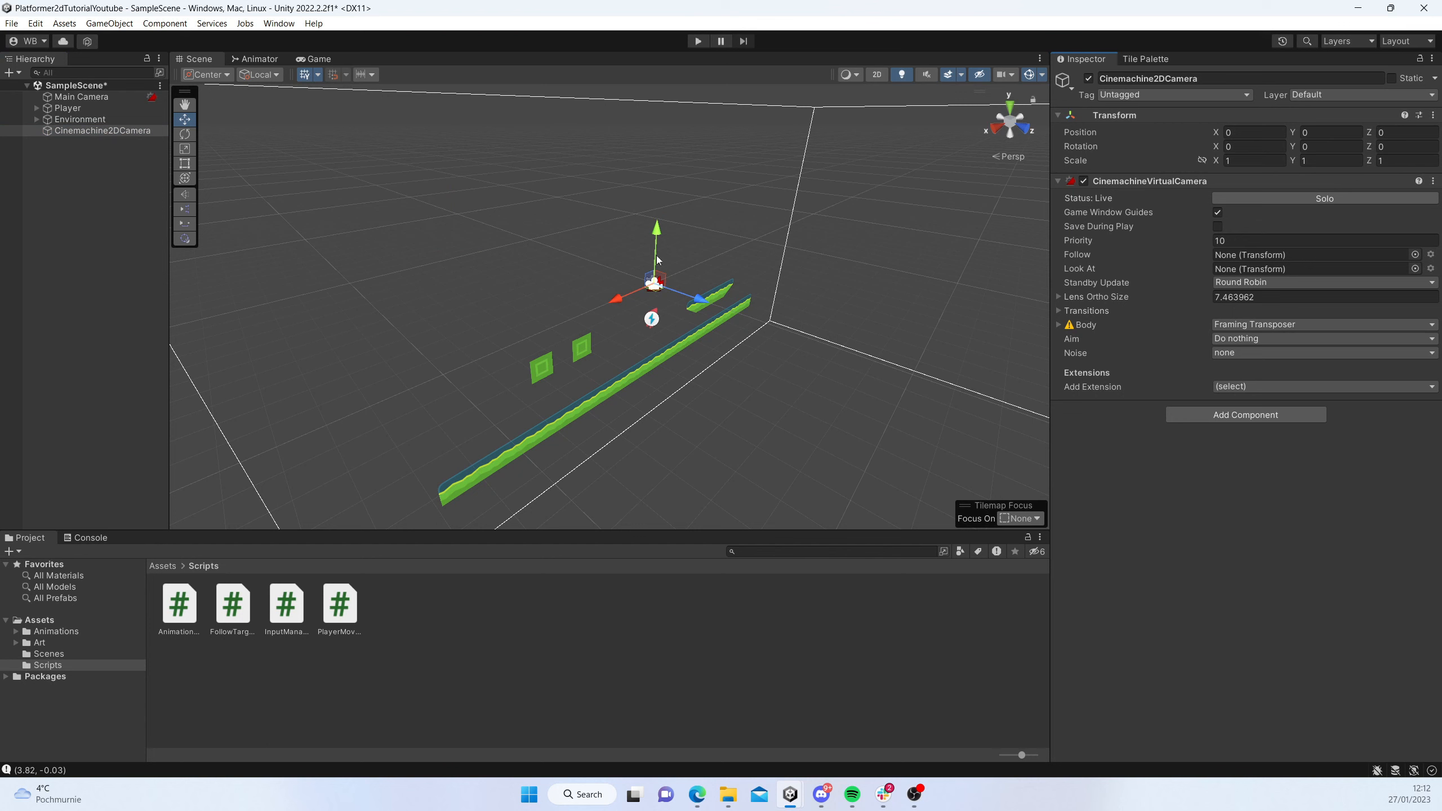
- Set the Cinemachine2DCamera's Z position to -10 and assign the Player as its Follow target
click(1385, 134)
text(-10)
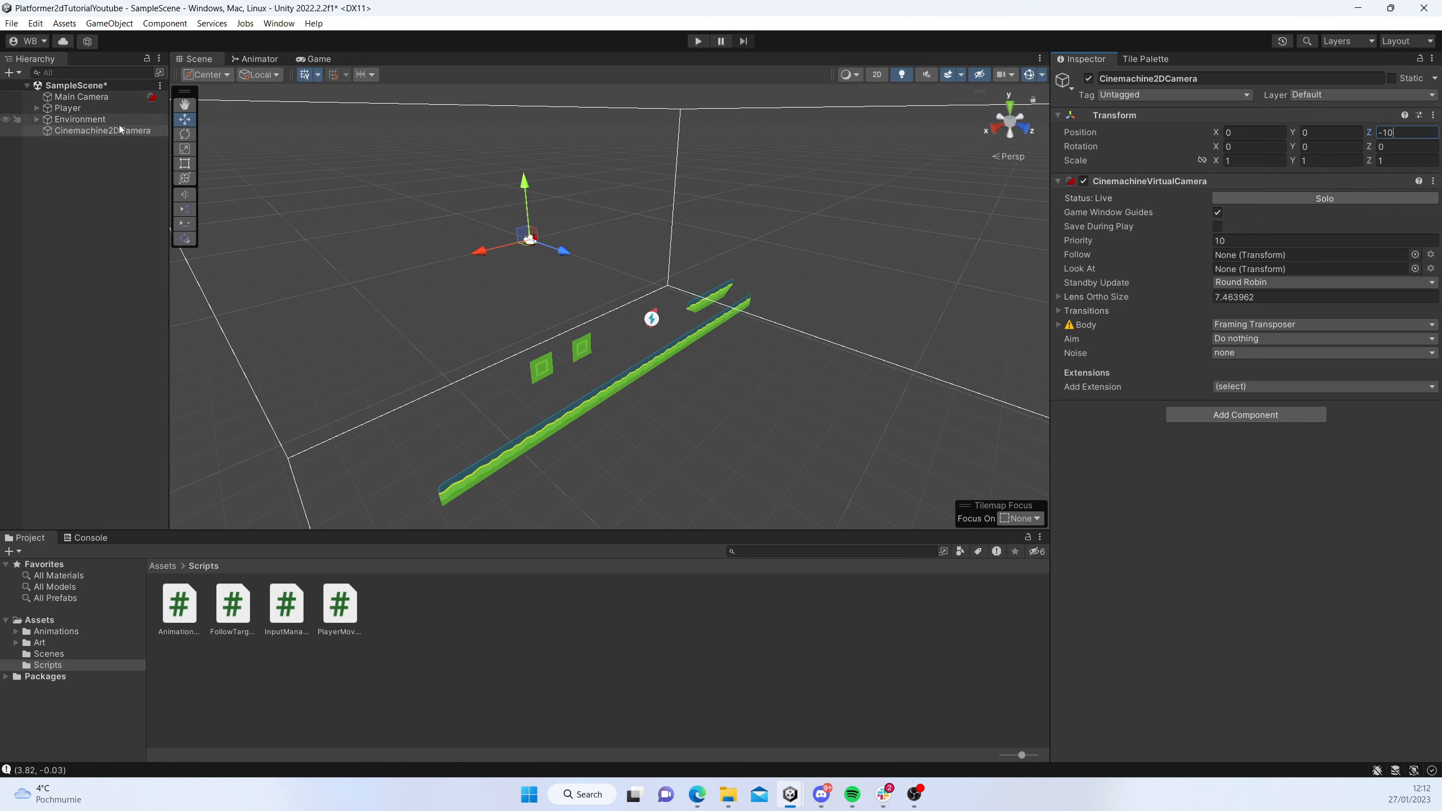
click(85, 96)
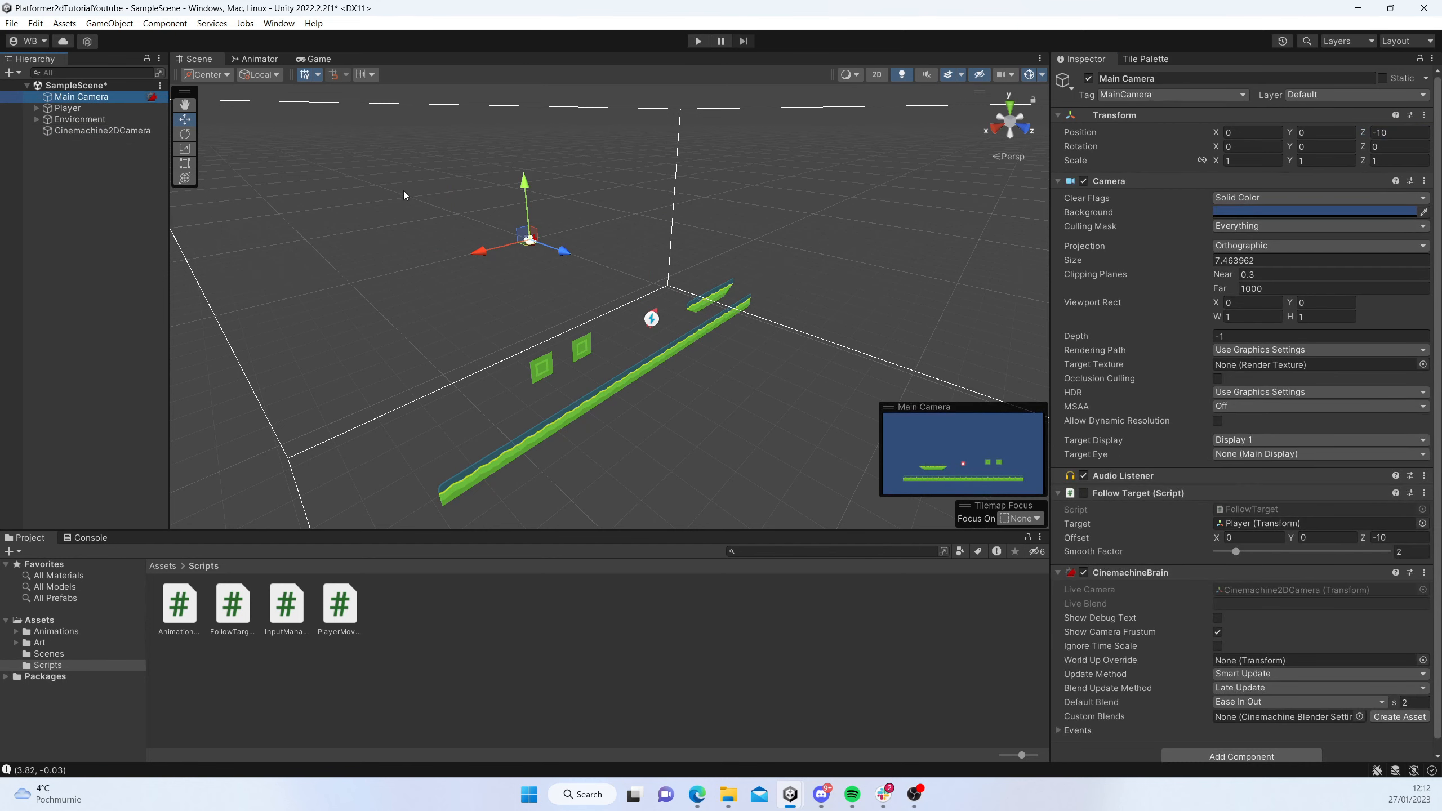
click(144, 132)
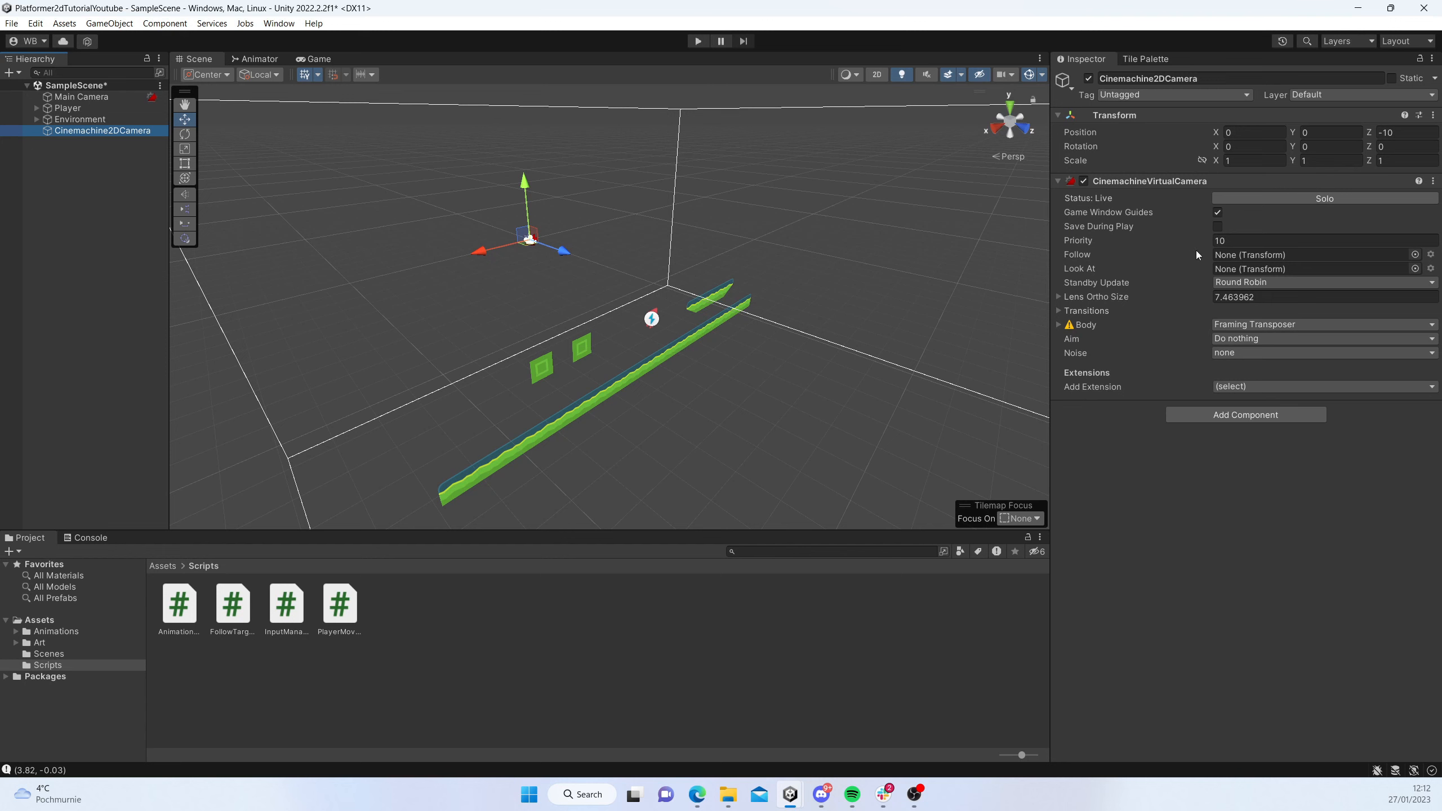
drag(67, 109, 1231, 257)
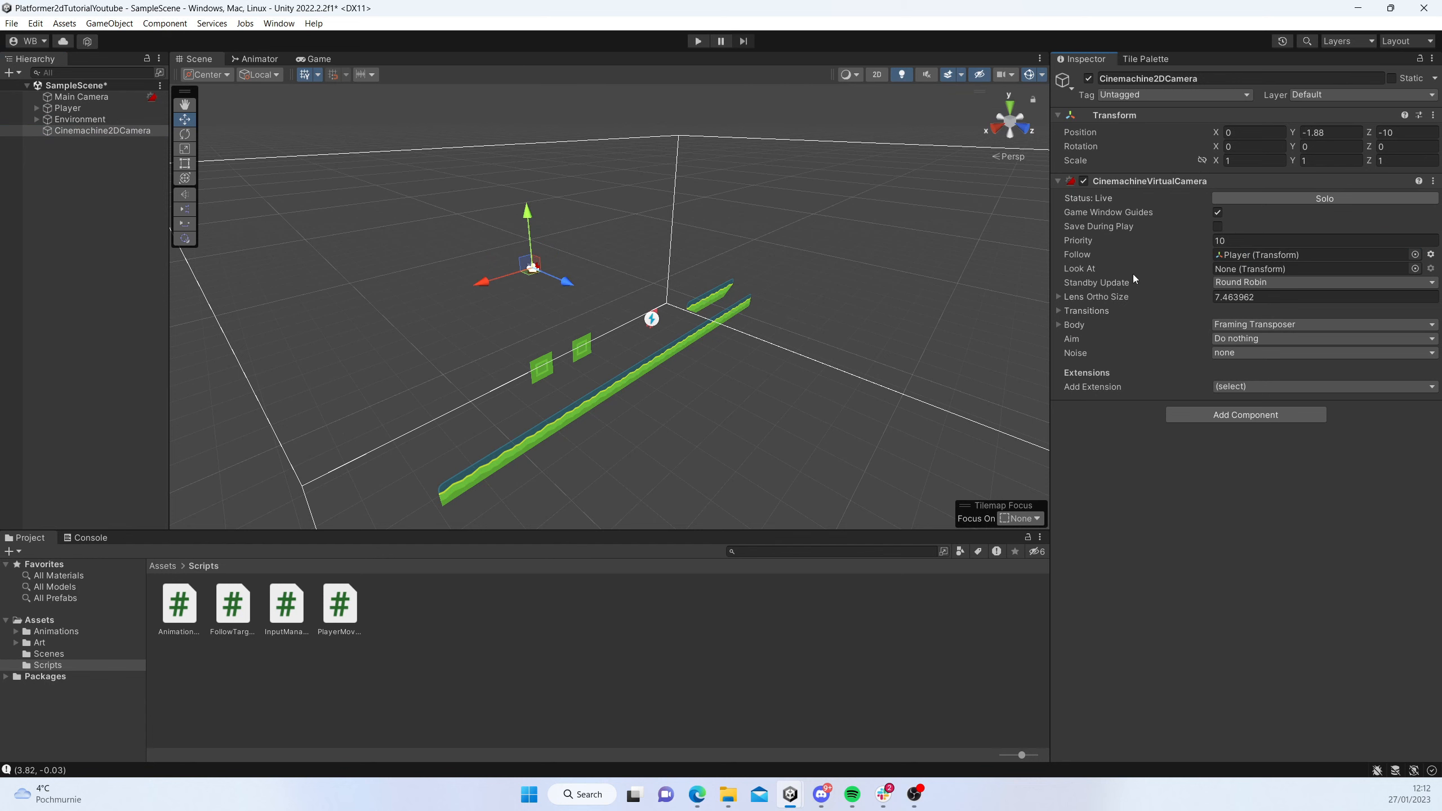
- Play-test the scene, moving the player both ways and jumping to check how the Cinemachine camera follows
click(698, 41)
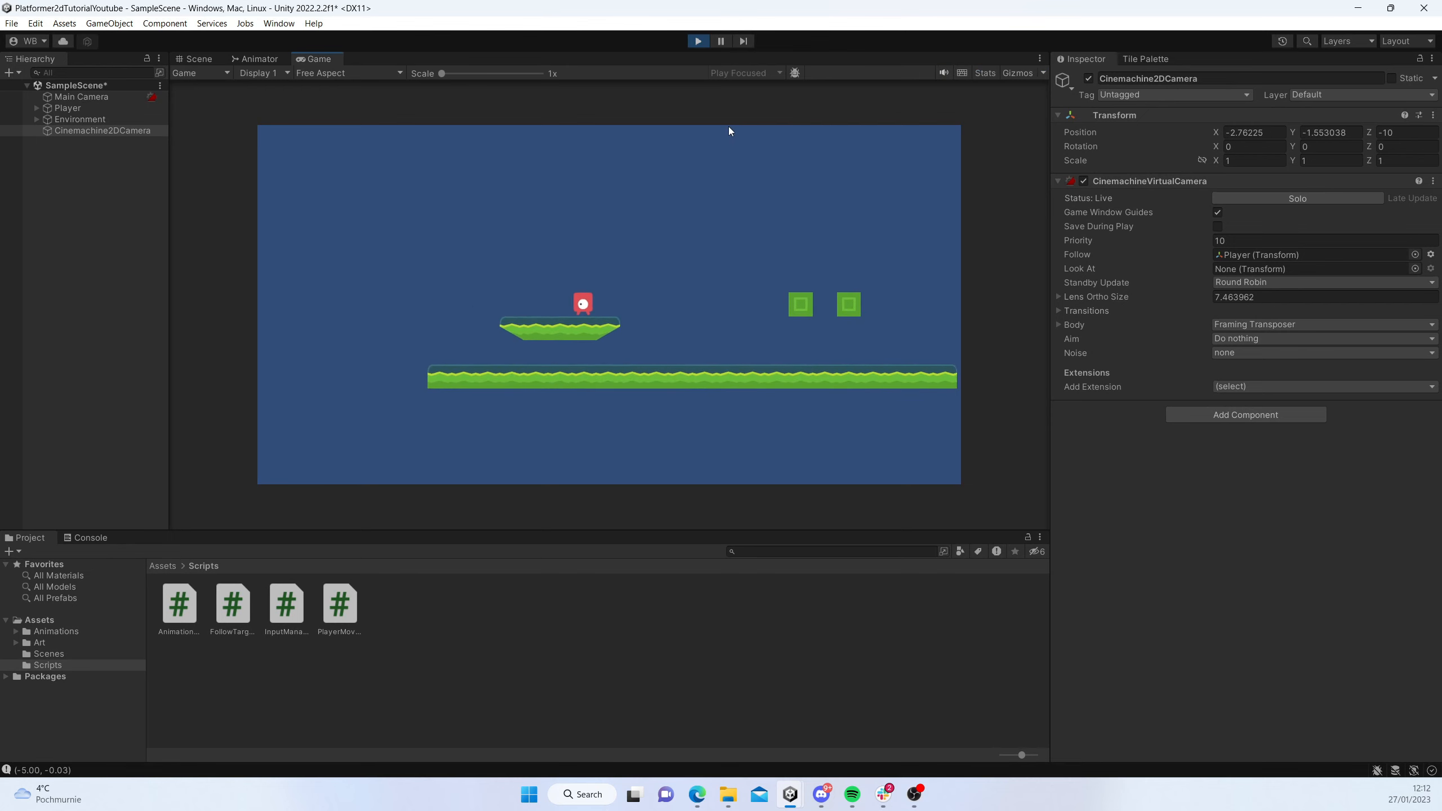
key(d)
key(d)
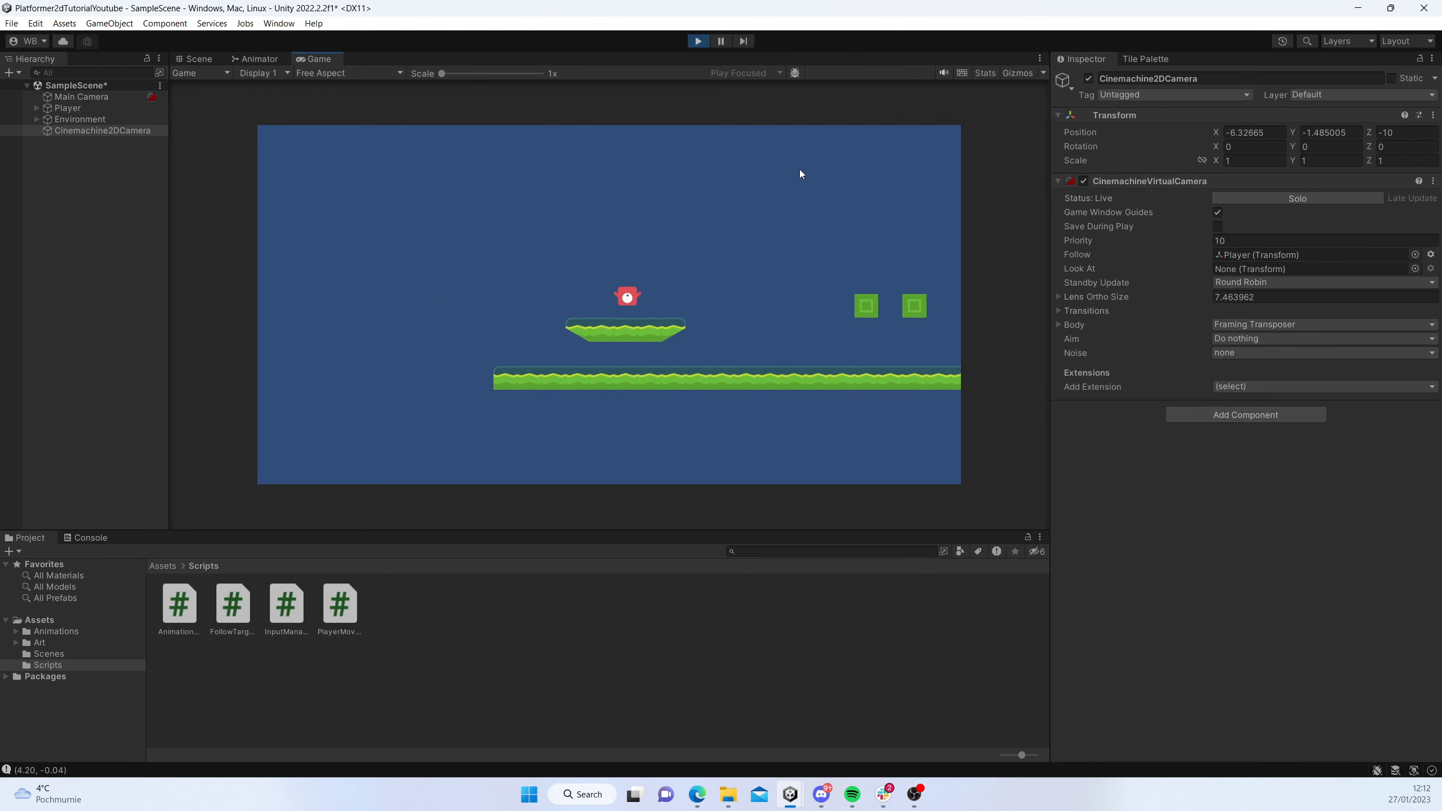
key(space)
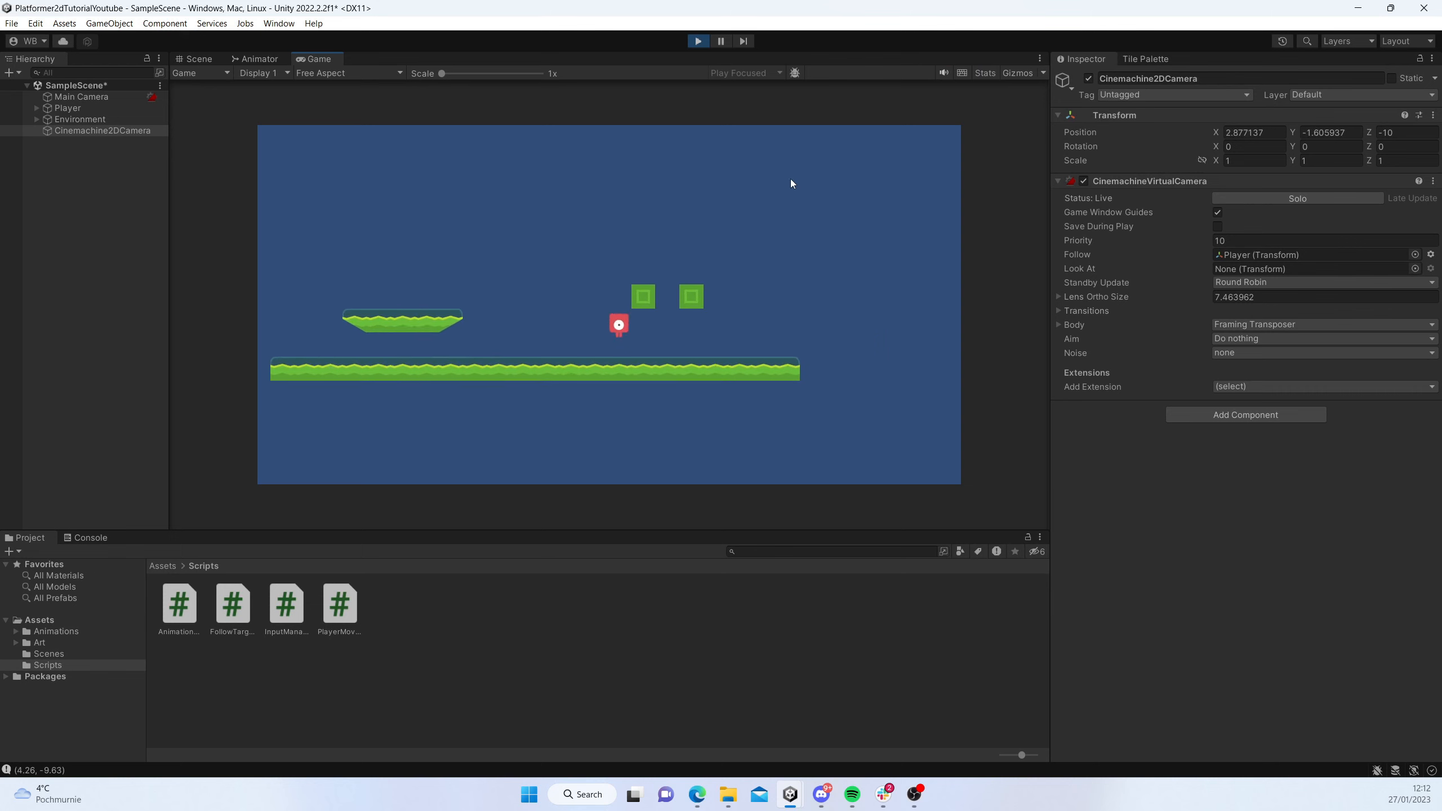
key(a)
key(a)
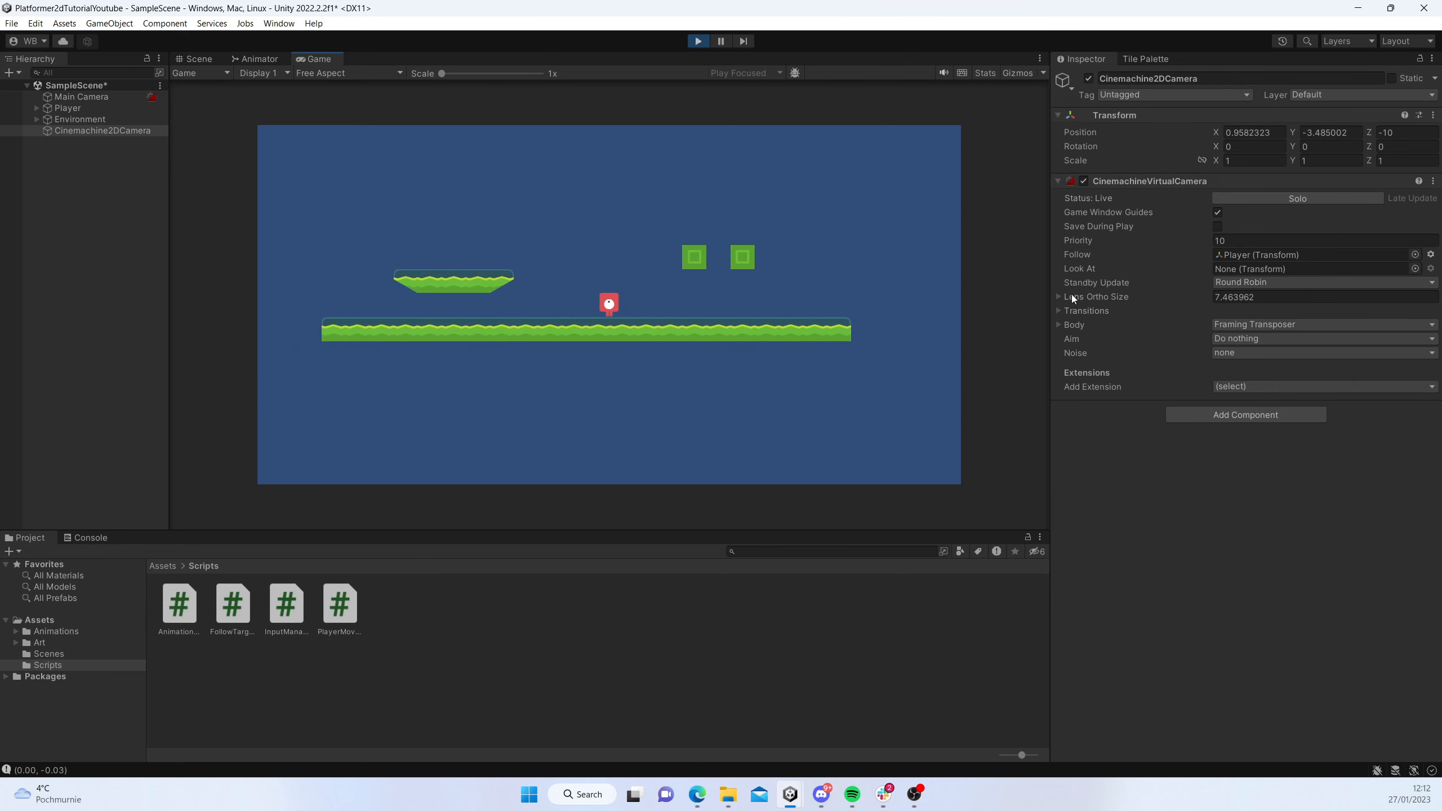
- Try a Lens Ortho Size of 6 on the virtual camera while still in play mode
click(1063, 296)
drag(1100, 311, 1180, 307)
text(6)
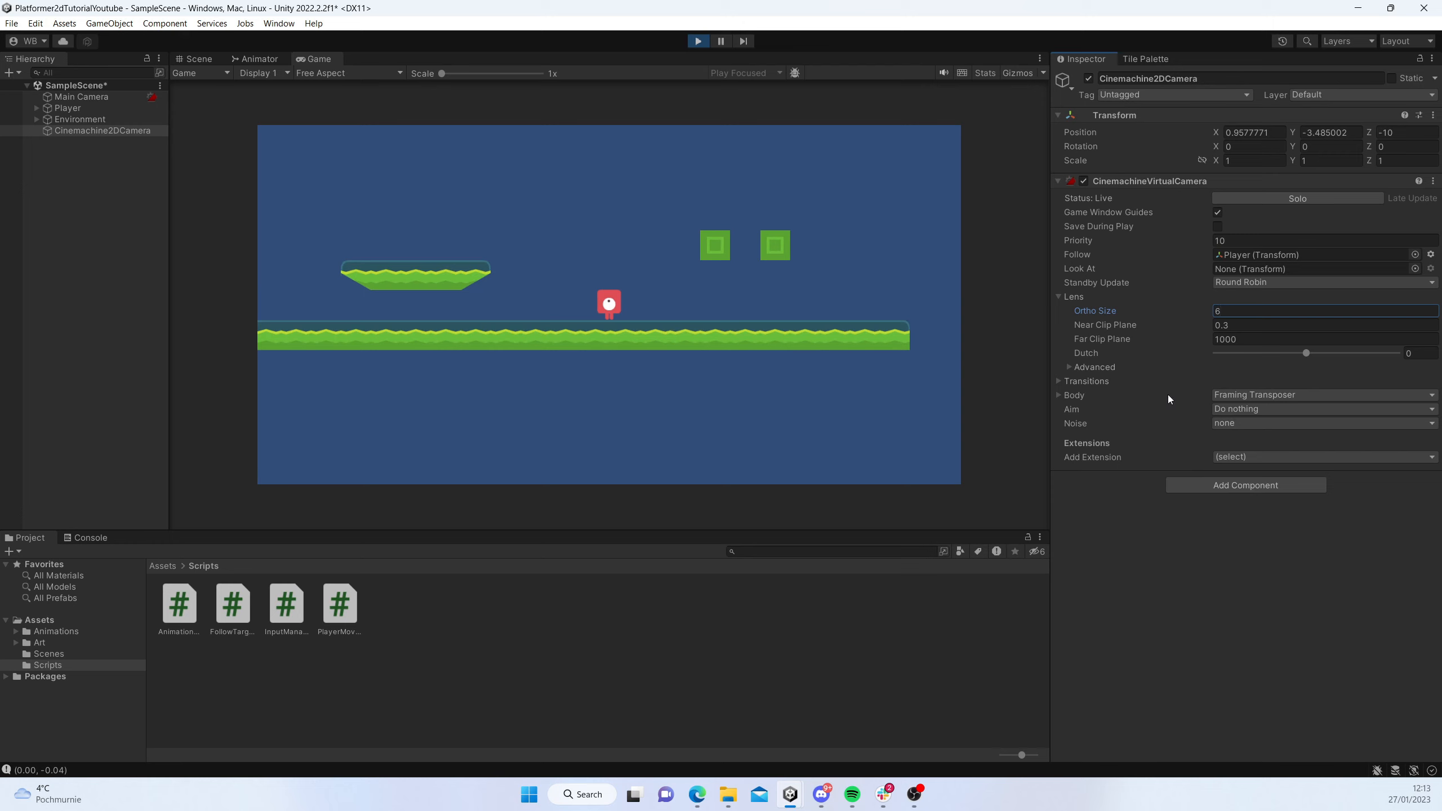
click(1057, 296)
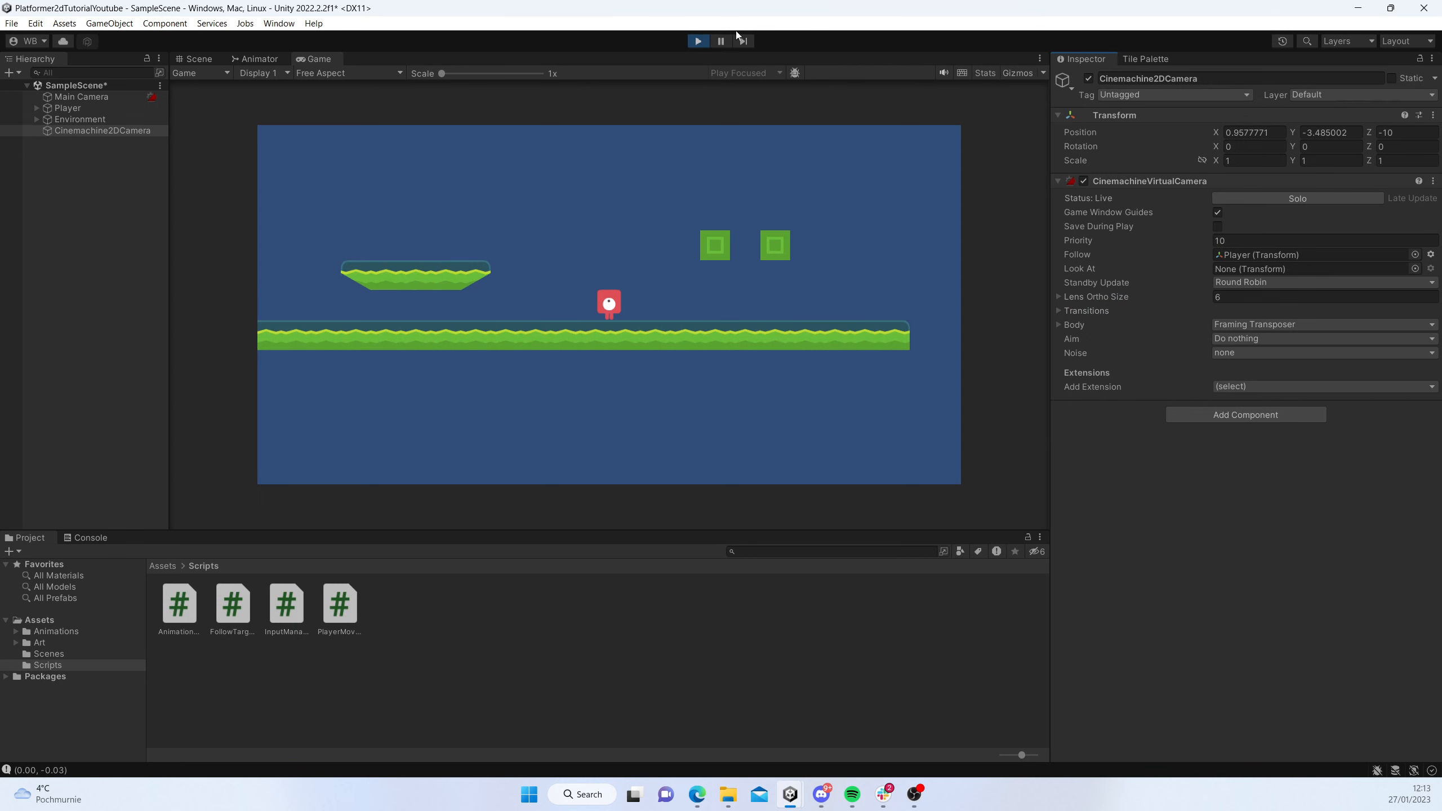
- Stop play mode and set the Cinemachine2DCamera's Lens Ortho Size to 6
click(698, 42)
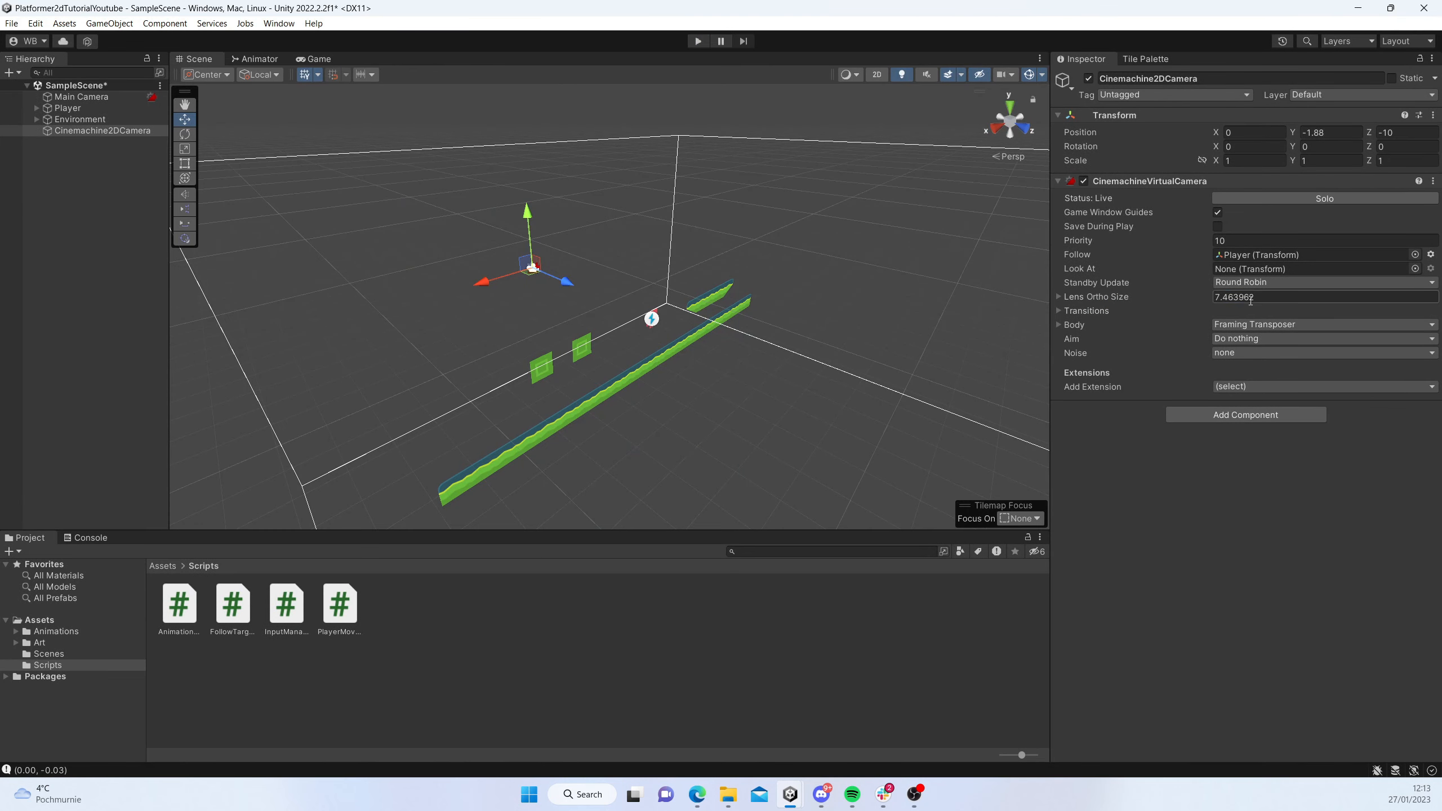
click(1251, 297)
text(6)
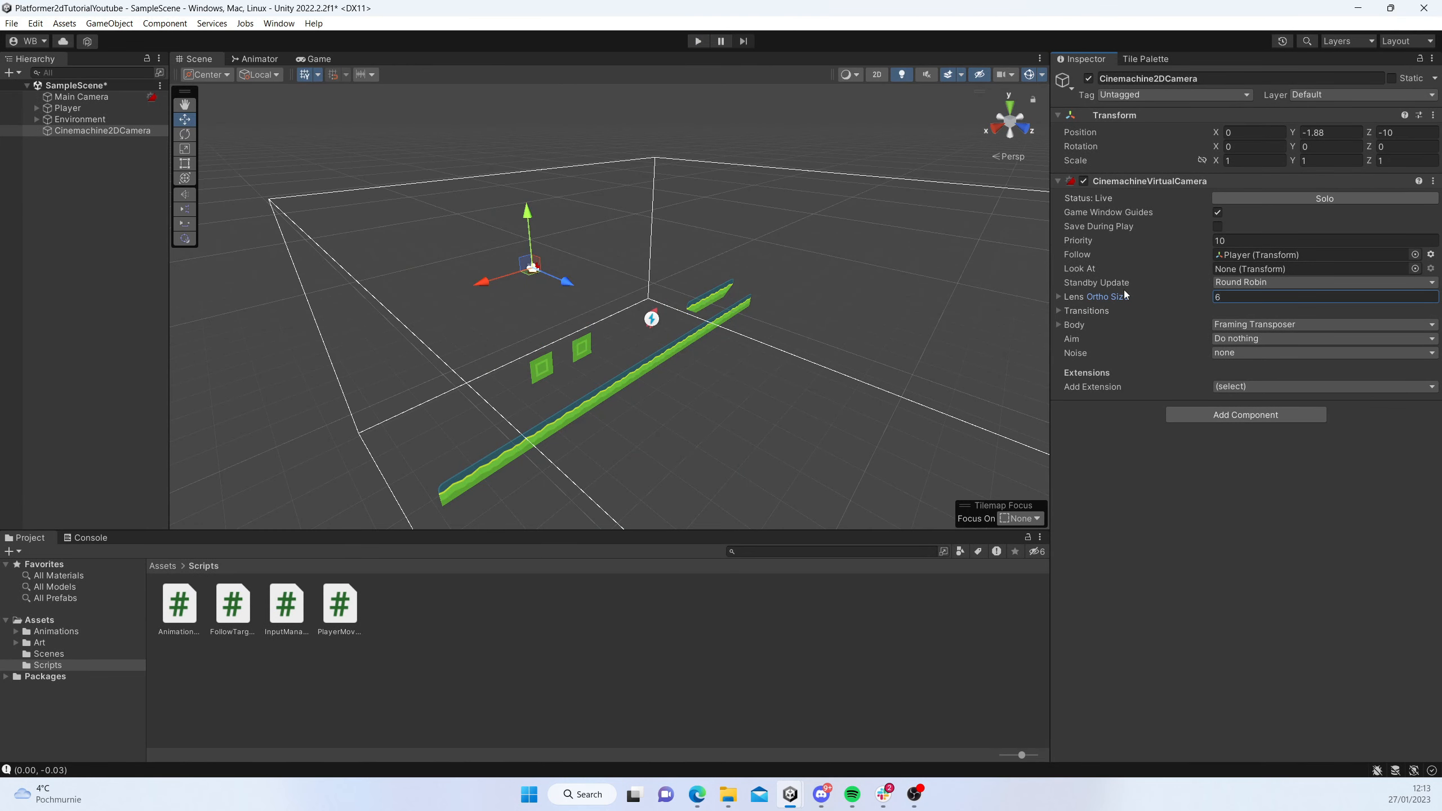
- With the Game view showing the camera guides, set the Body's Dead Zone Width and Dead Zone Height to 0.25
click(1058, 324)
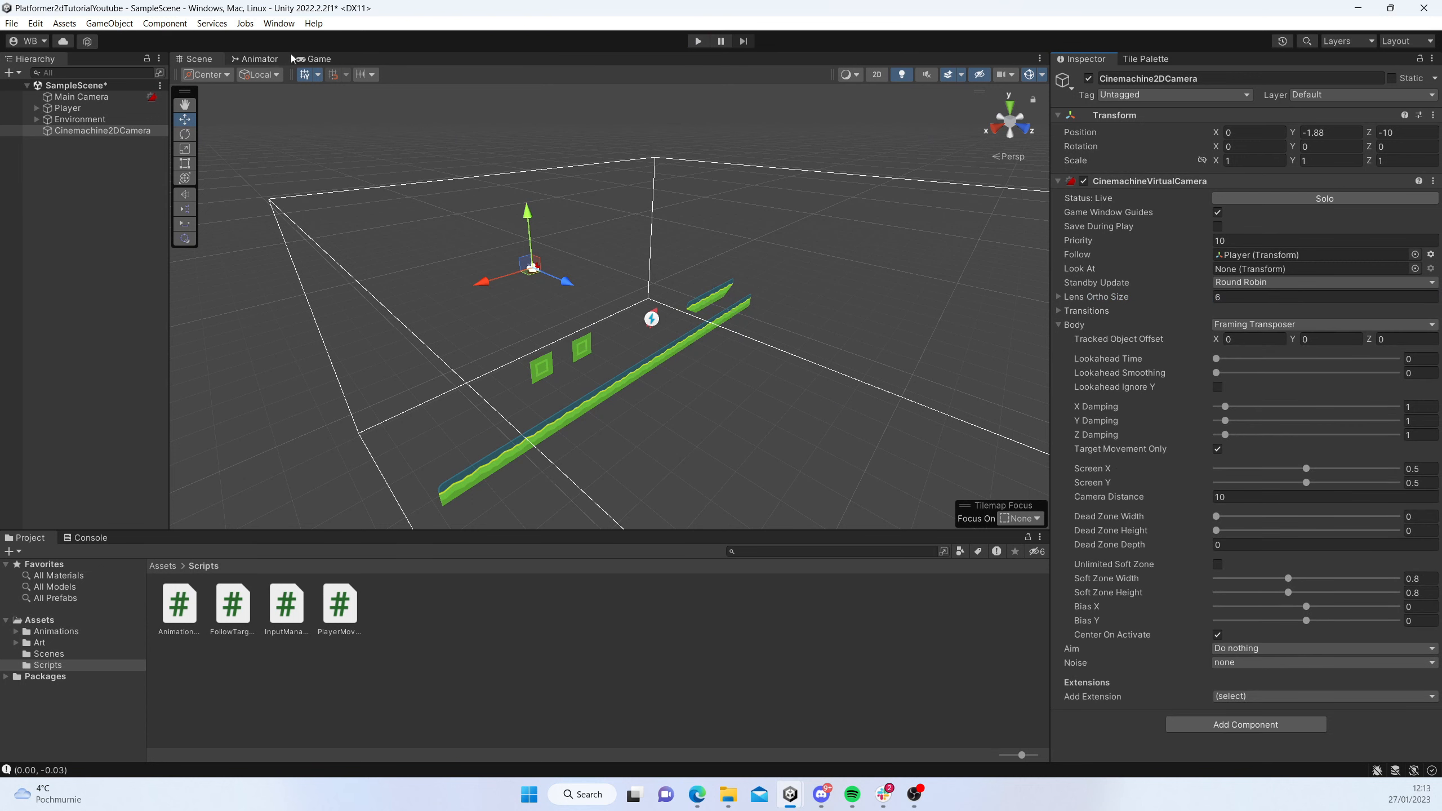
click(314, 58)
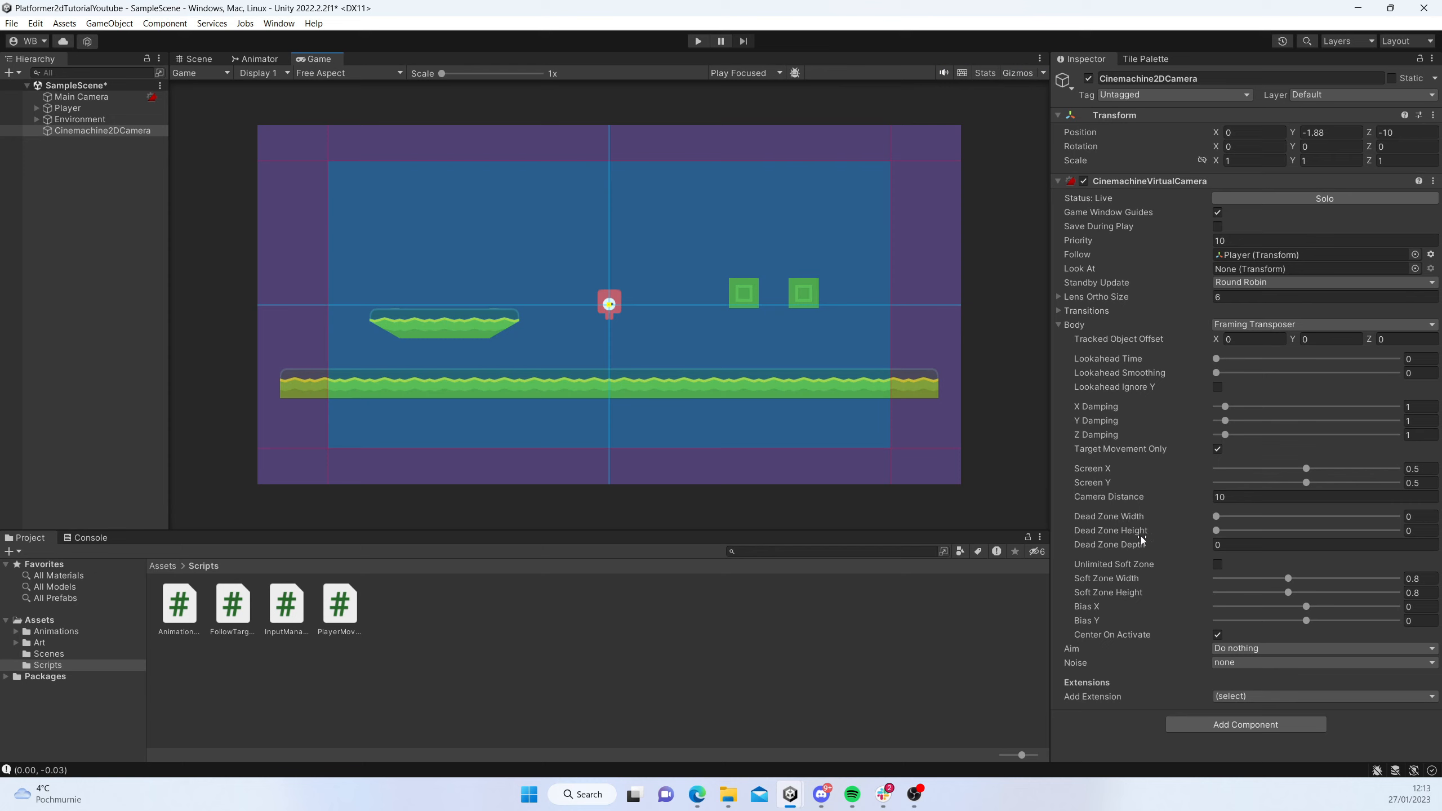
drag(1217, 519, 1232, 518)
click(1425, 516)
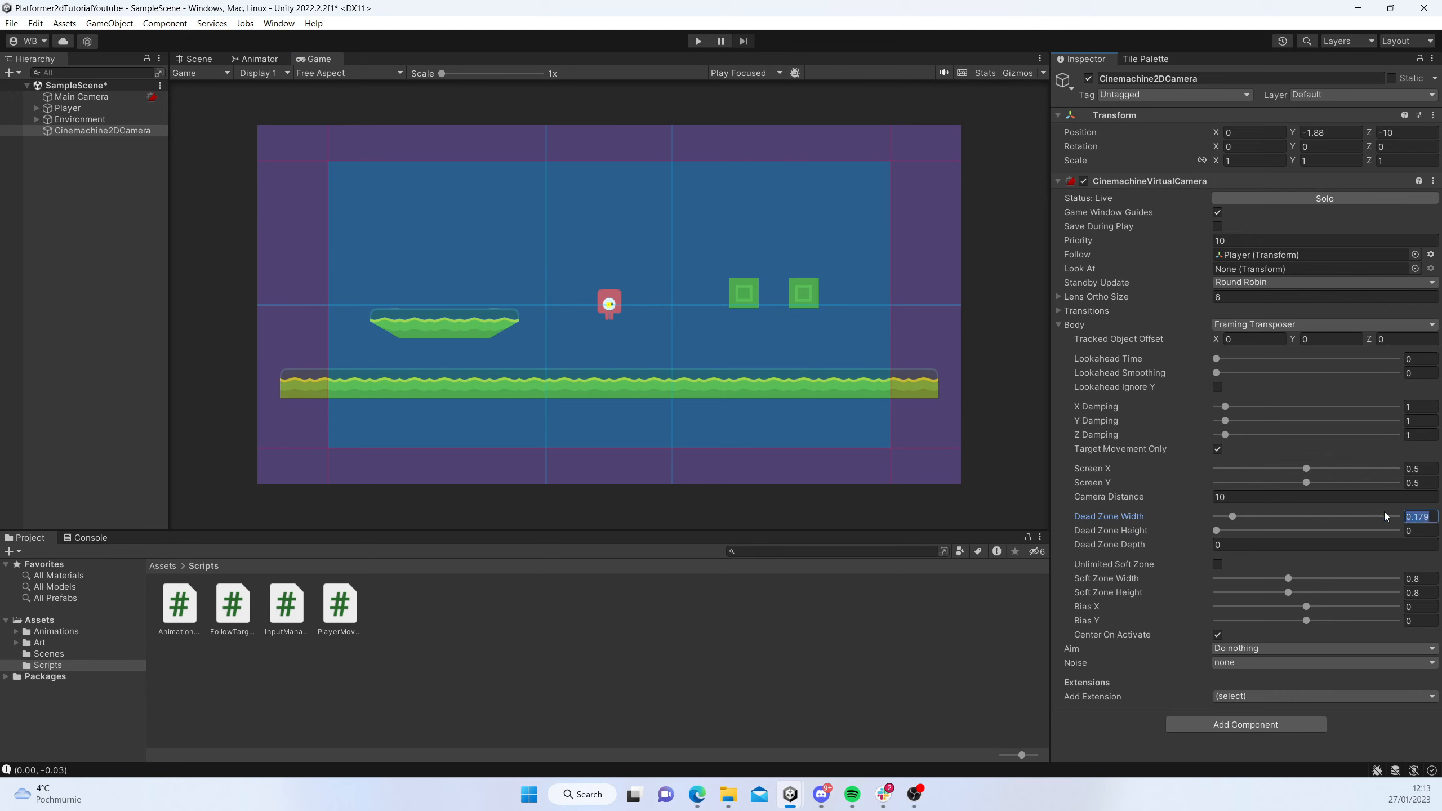
text(0.25)
key(Return)
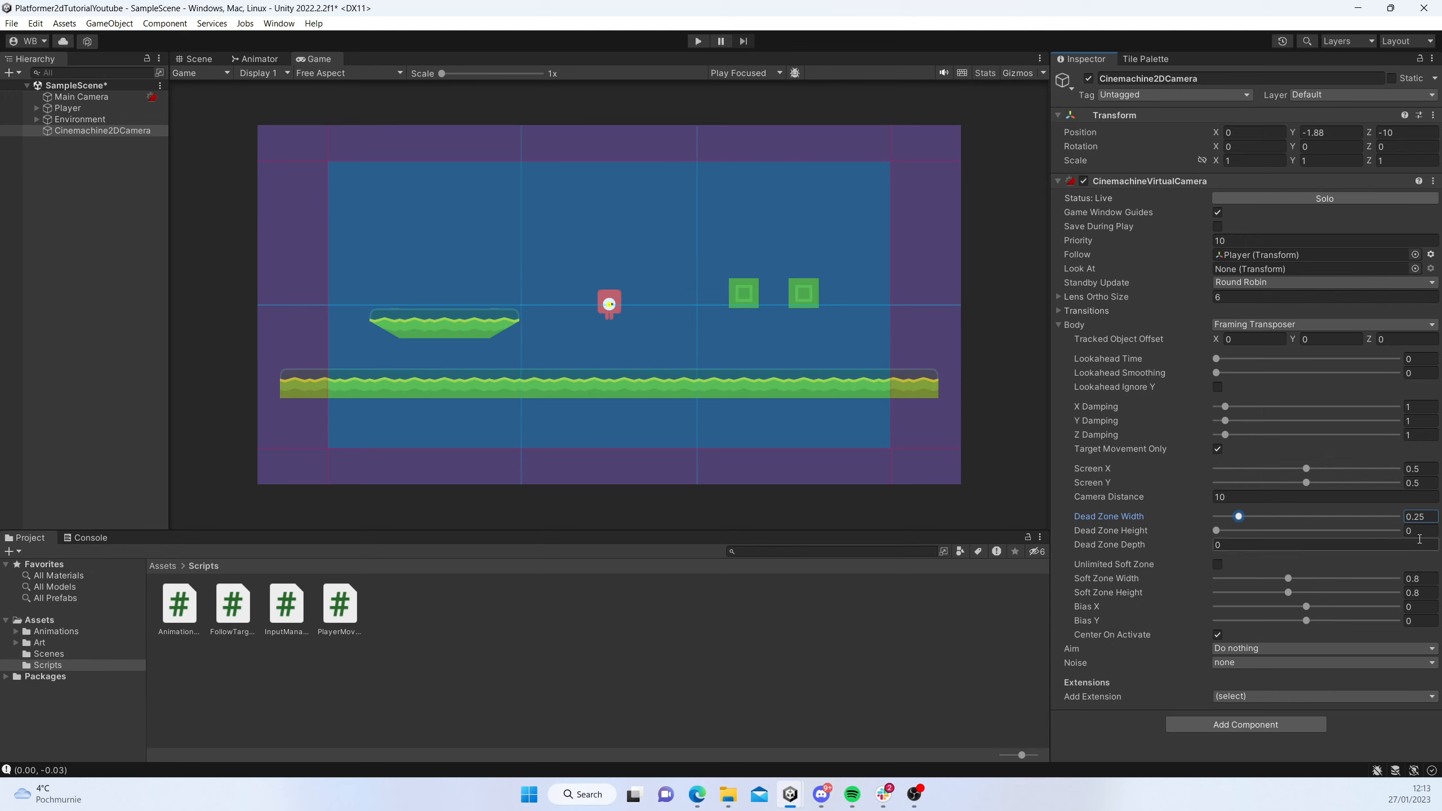
click(1377, 543)
key(shift+Tab)
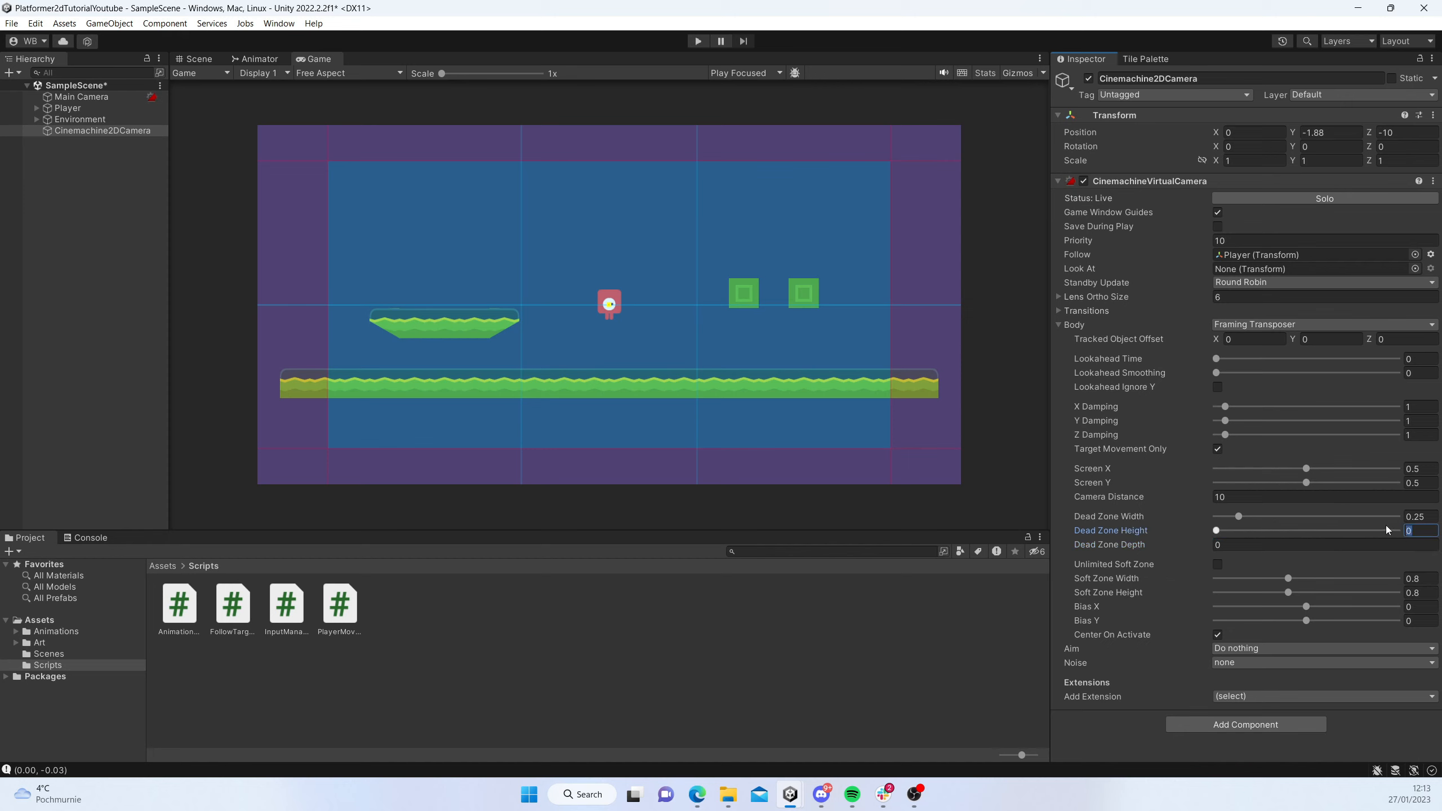
text(.25)
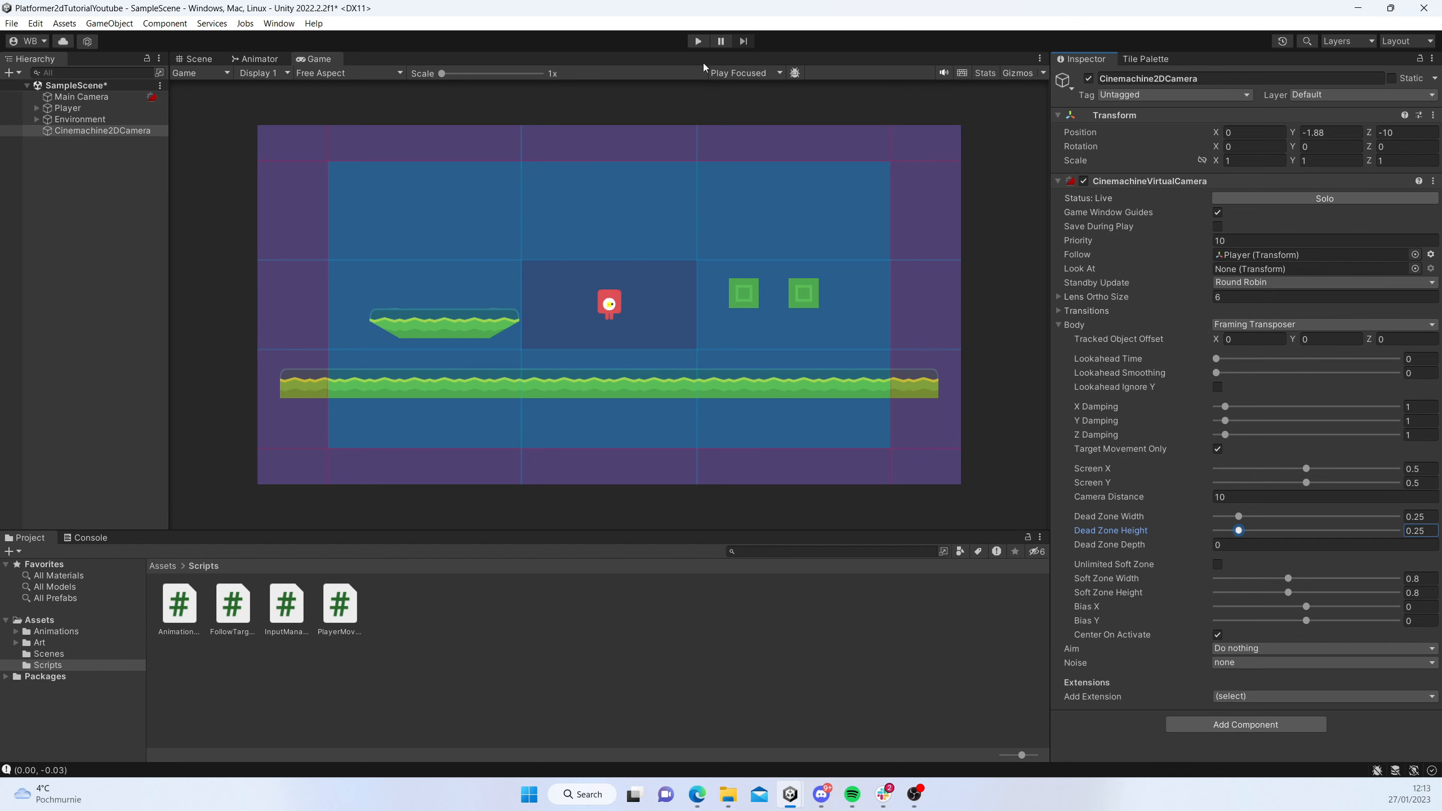
- Play-test the dead zone by moving the player in small and long runs and jumping onto the floating platform
click(698, 41)
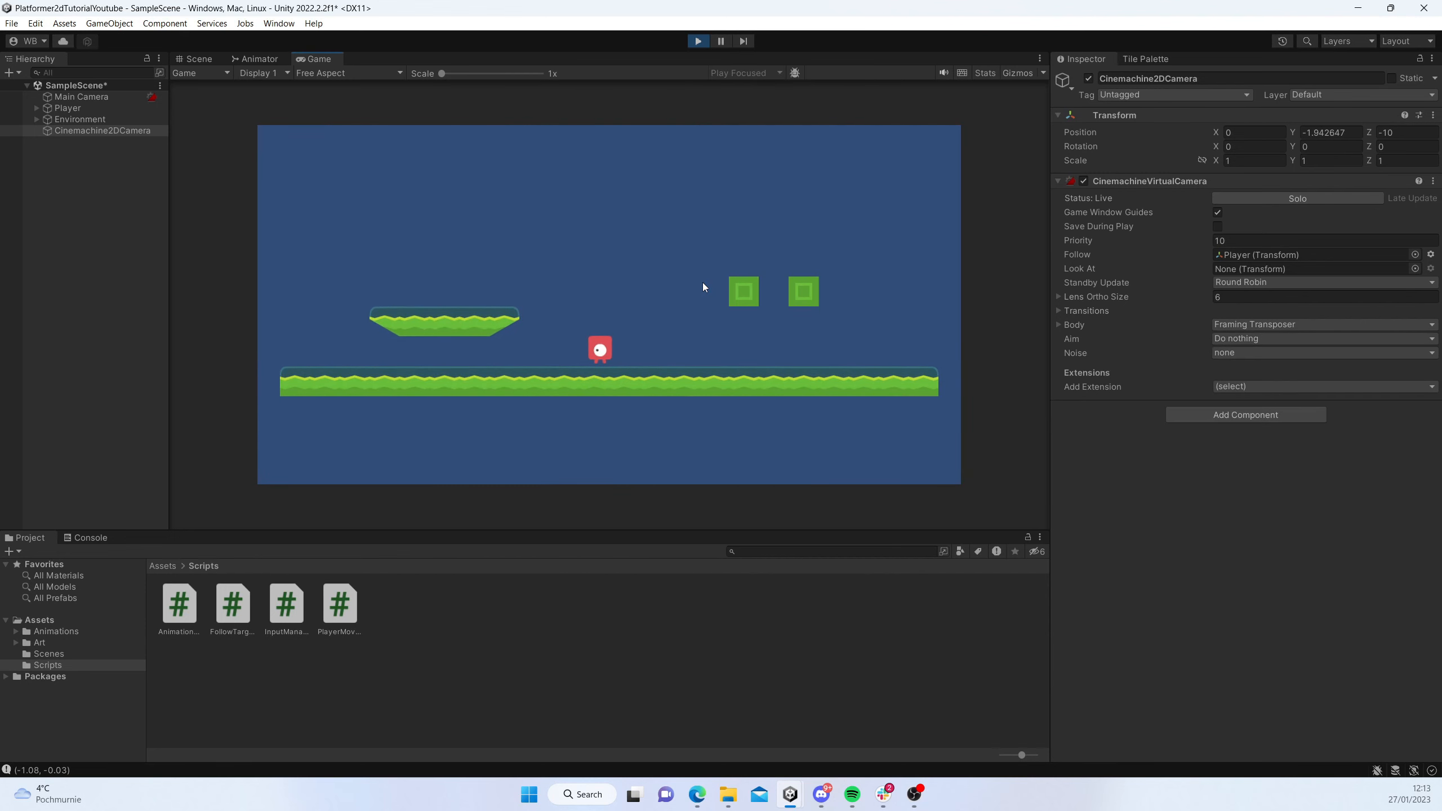
key(a)
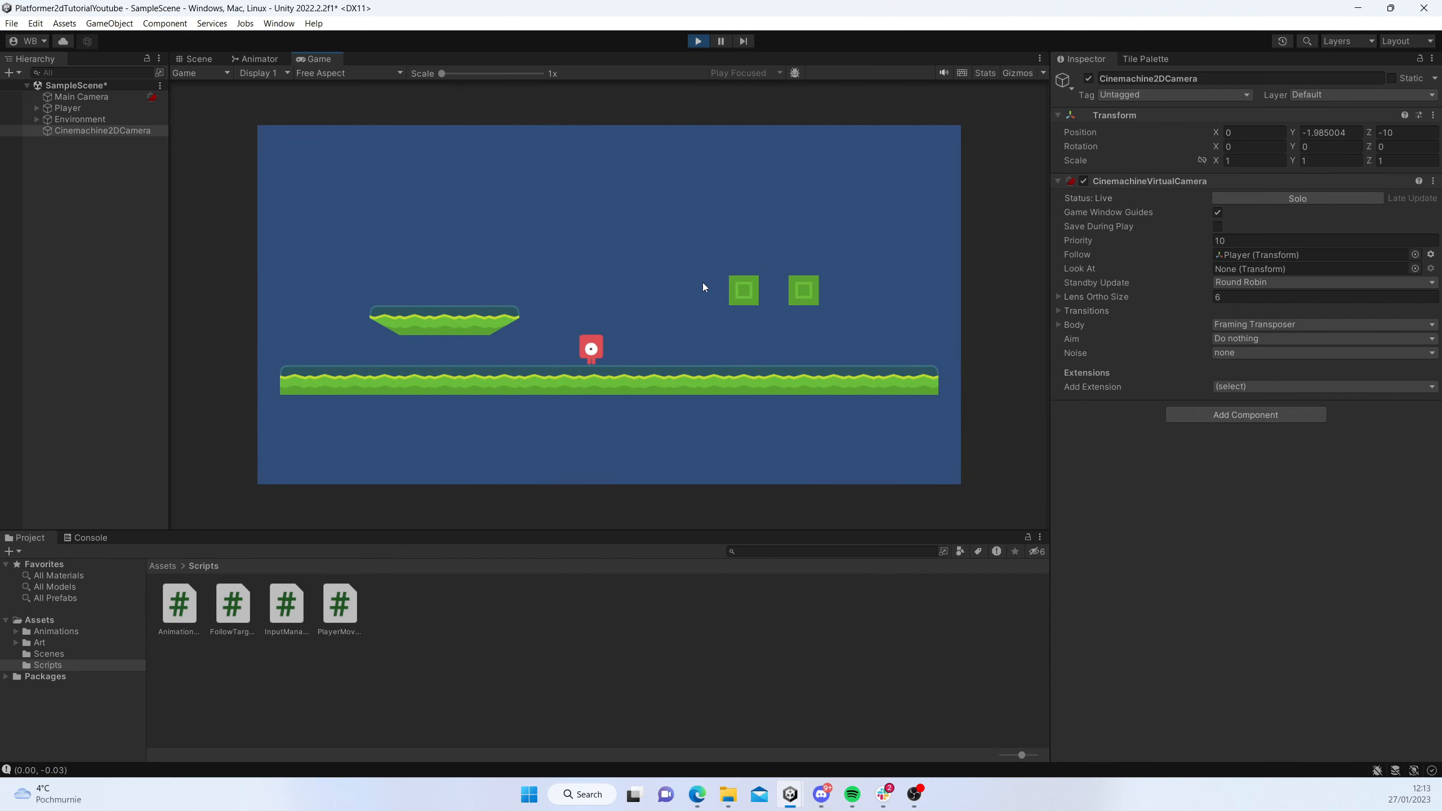
key(a)
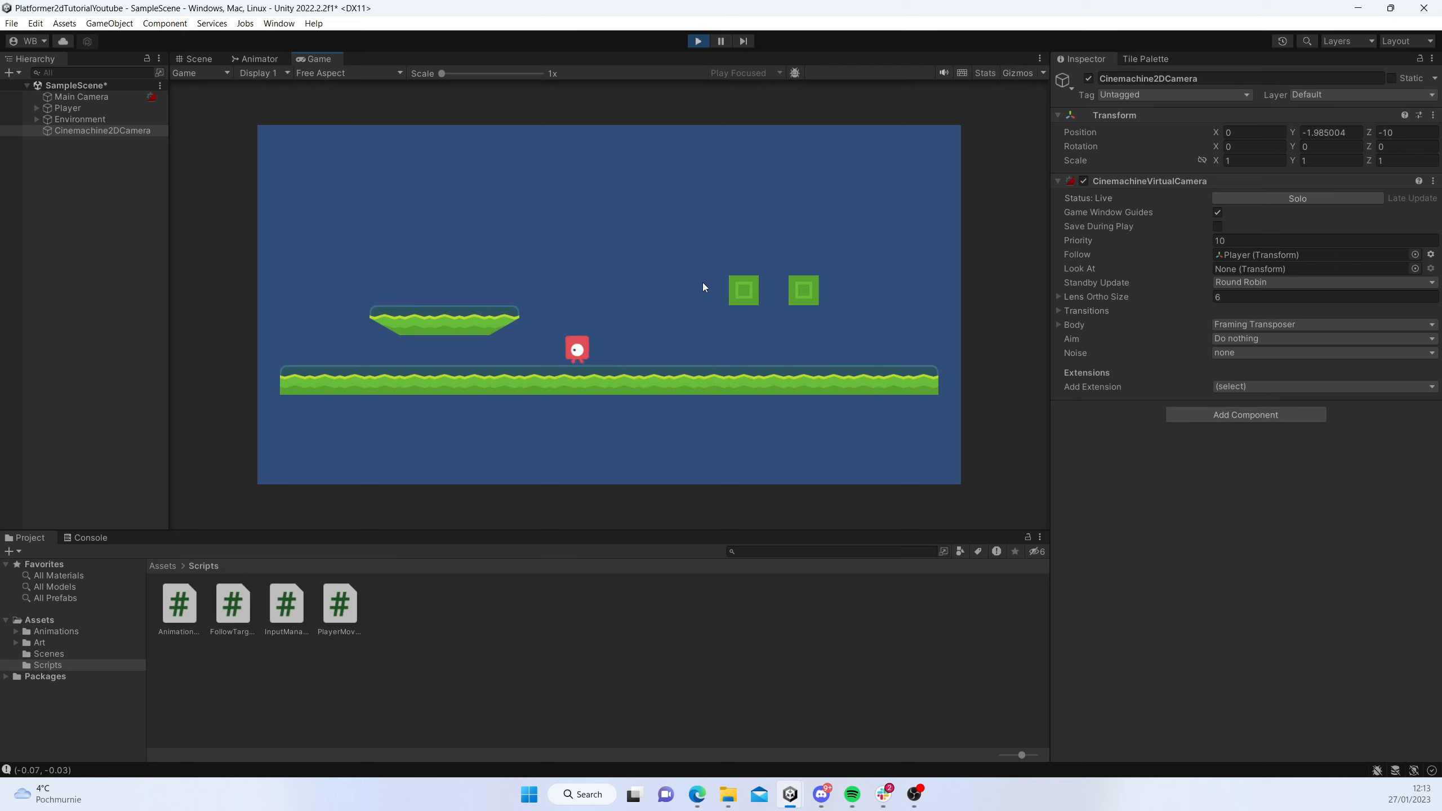
key(d)
key(d)
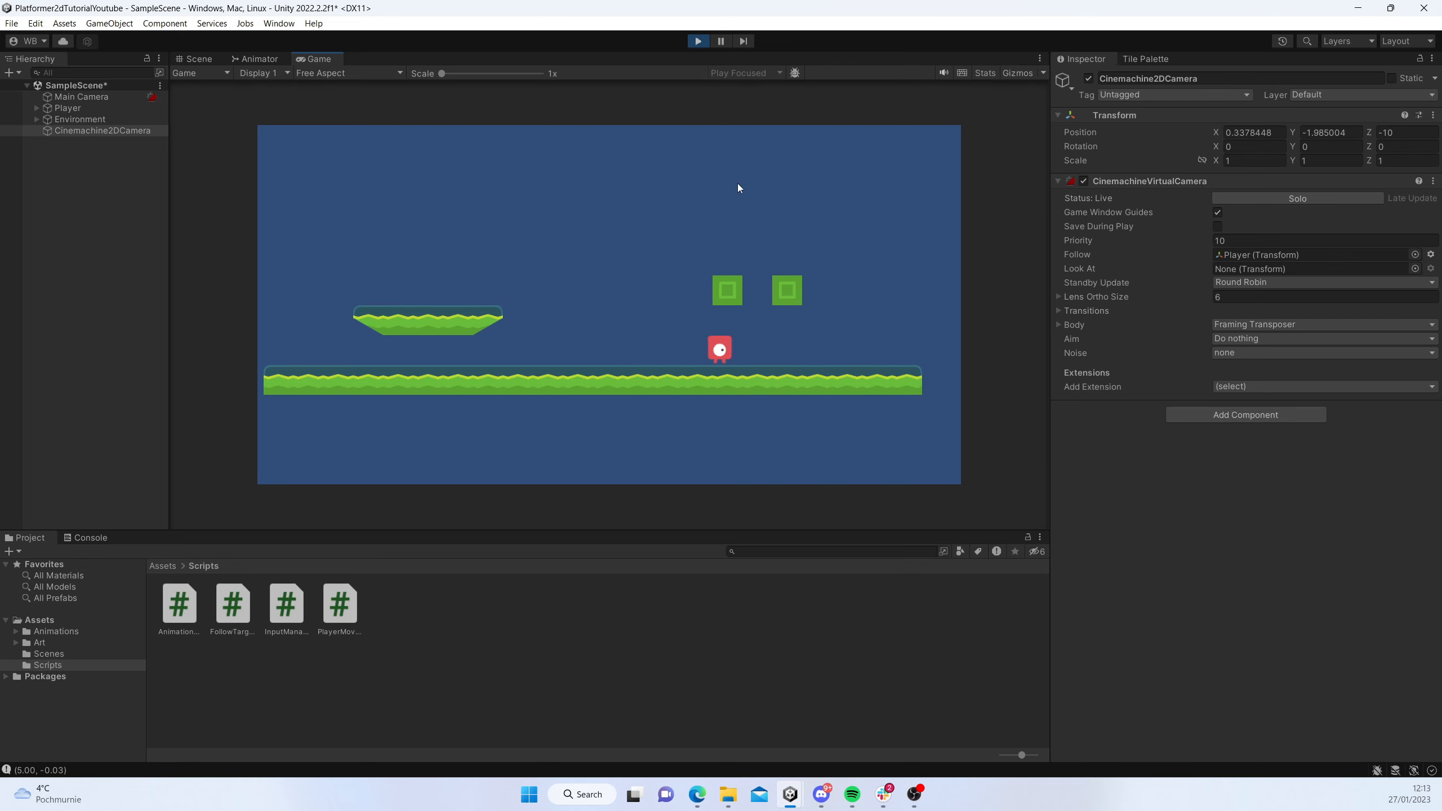
key(d)
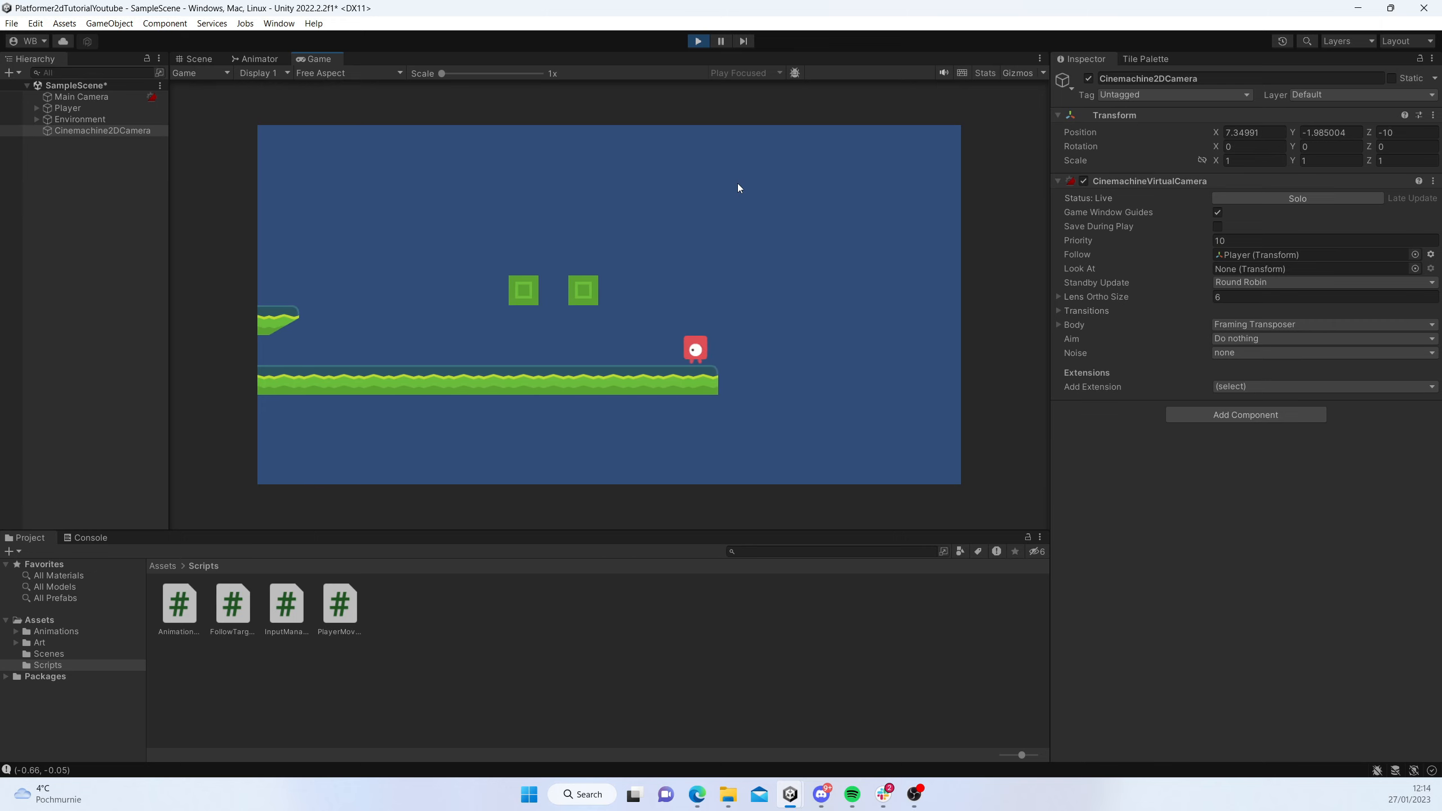
key(a)
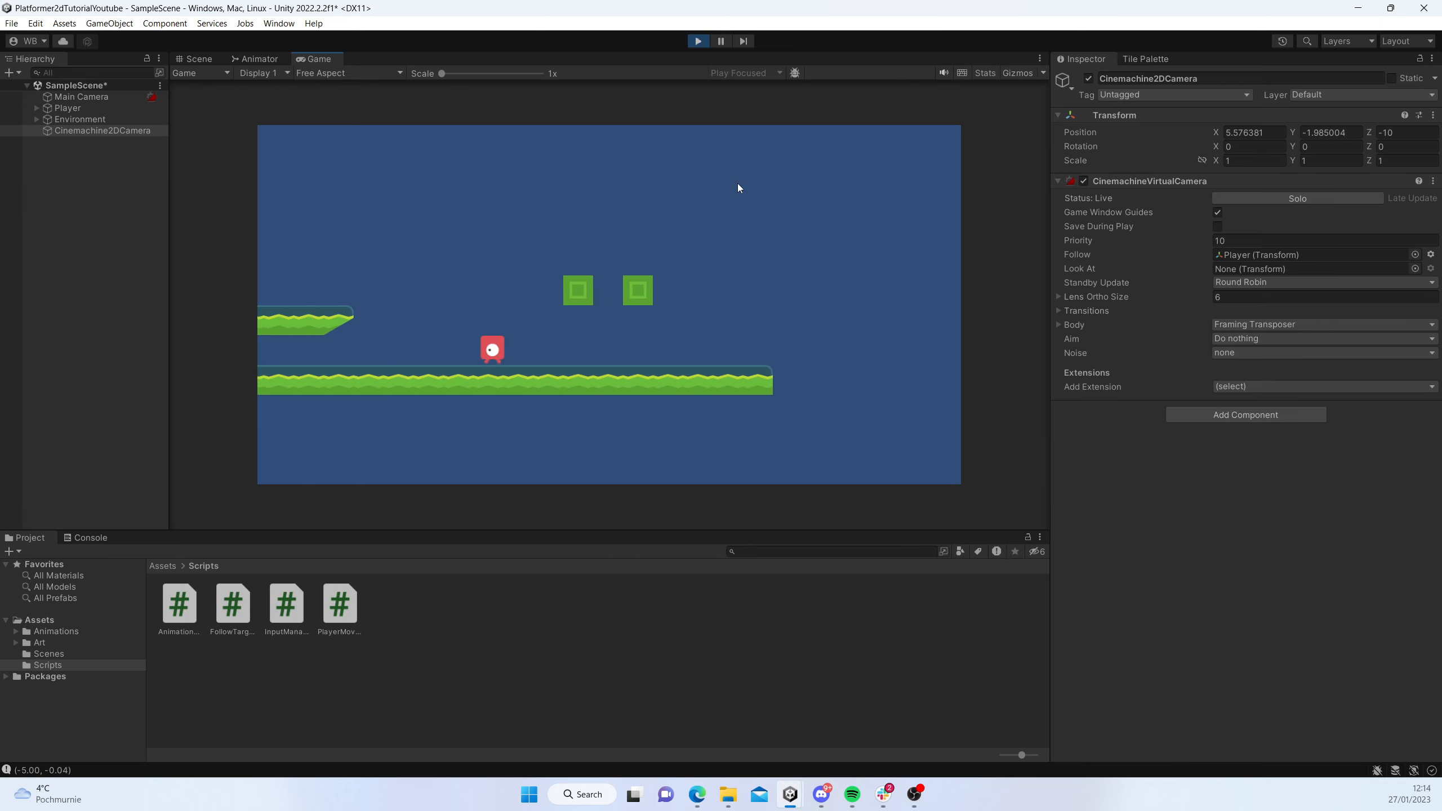
key(space)
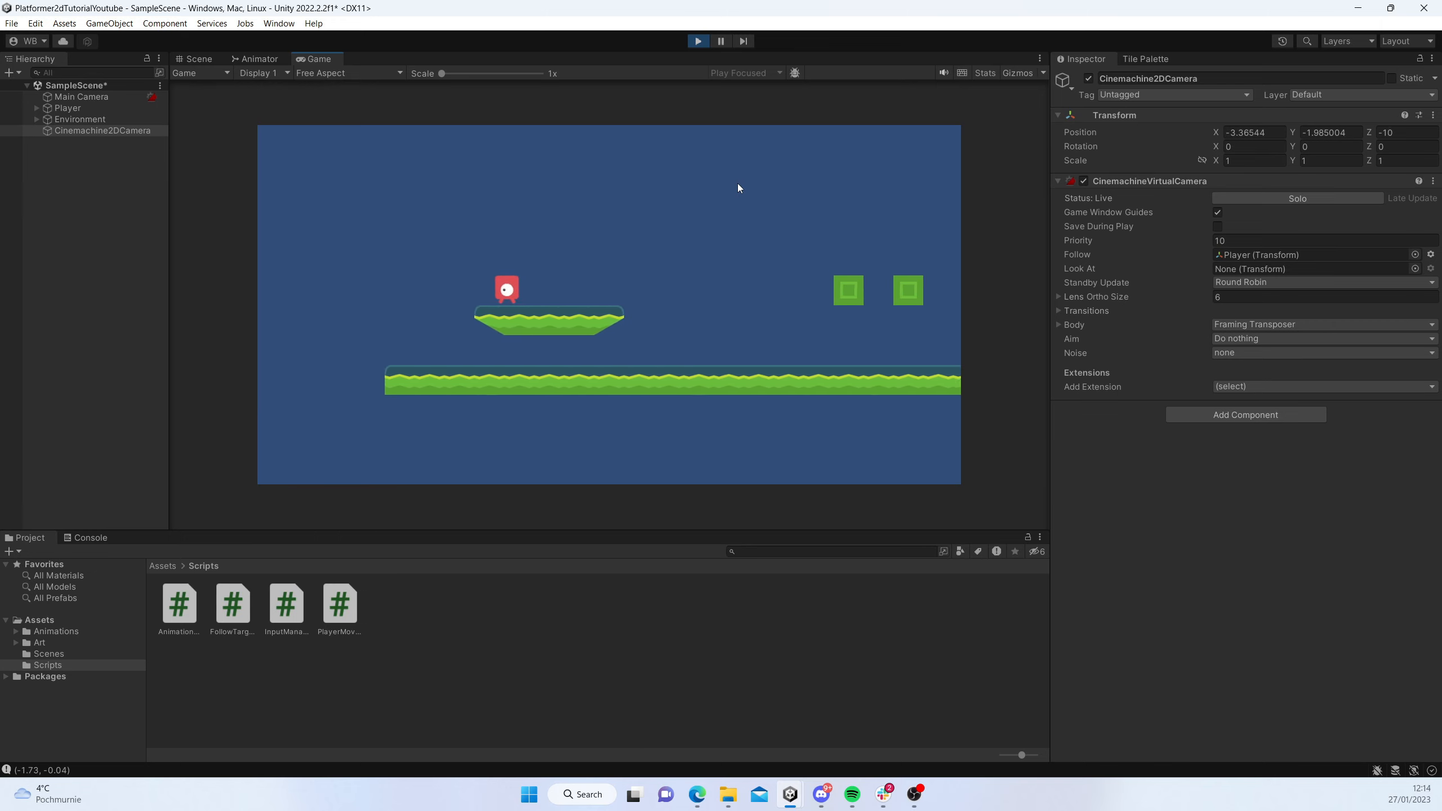
key(d)
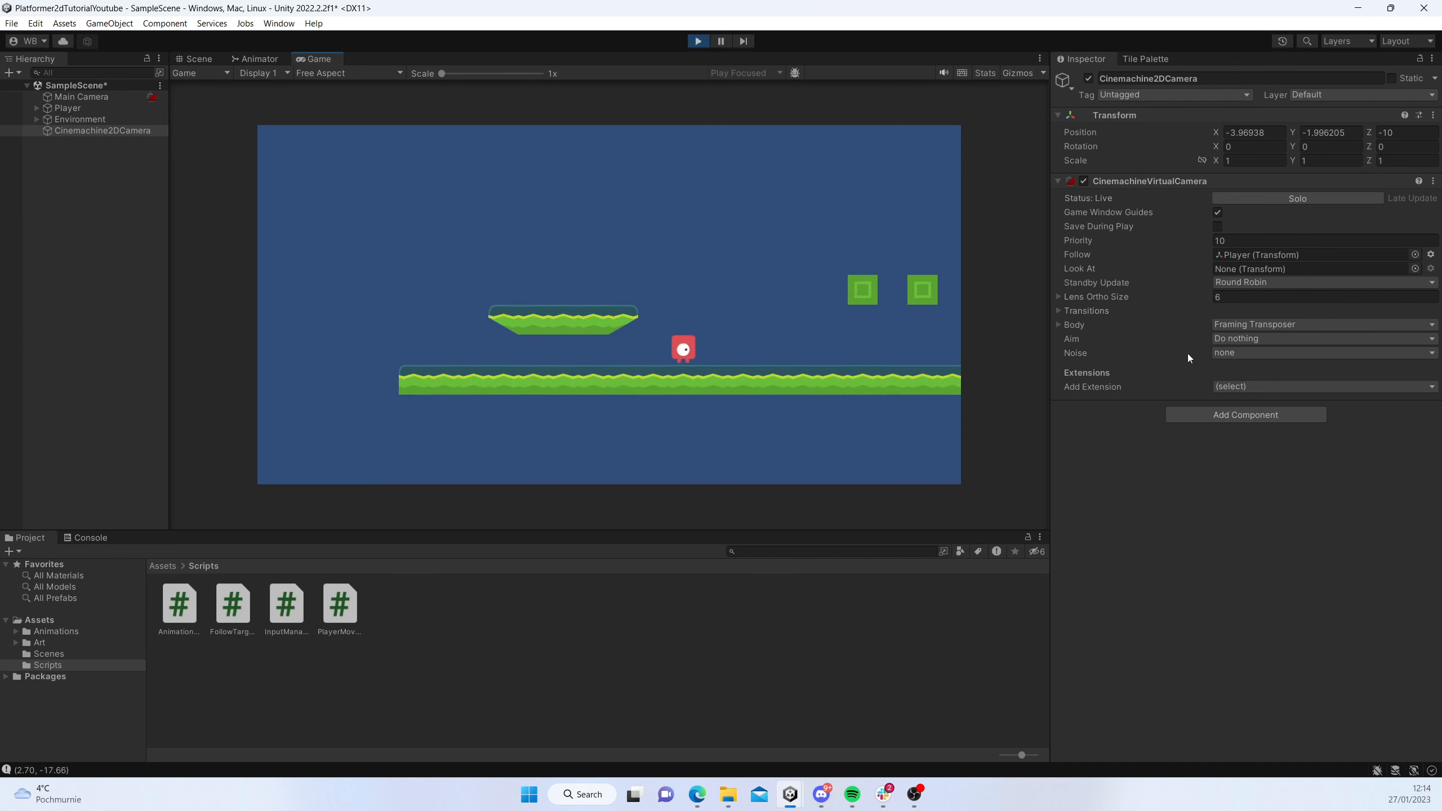
- Show the Body settings and camera guides during play mode and try a Dead Zone Width of 0.234
click(1058, 325)
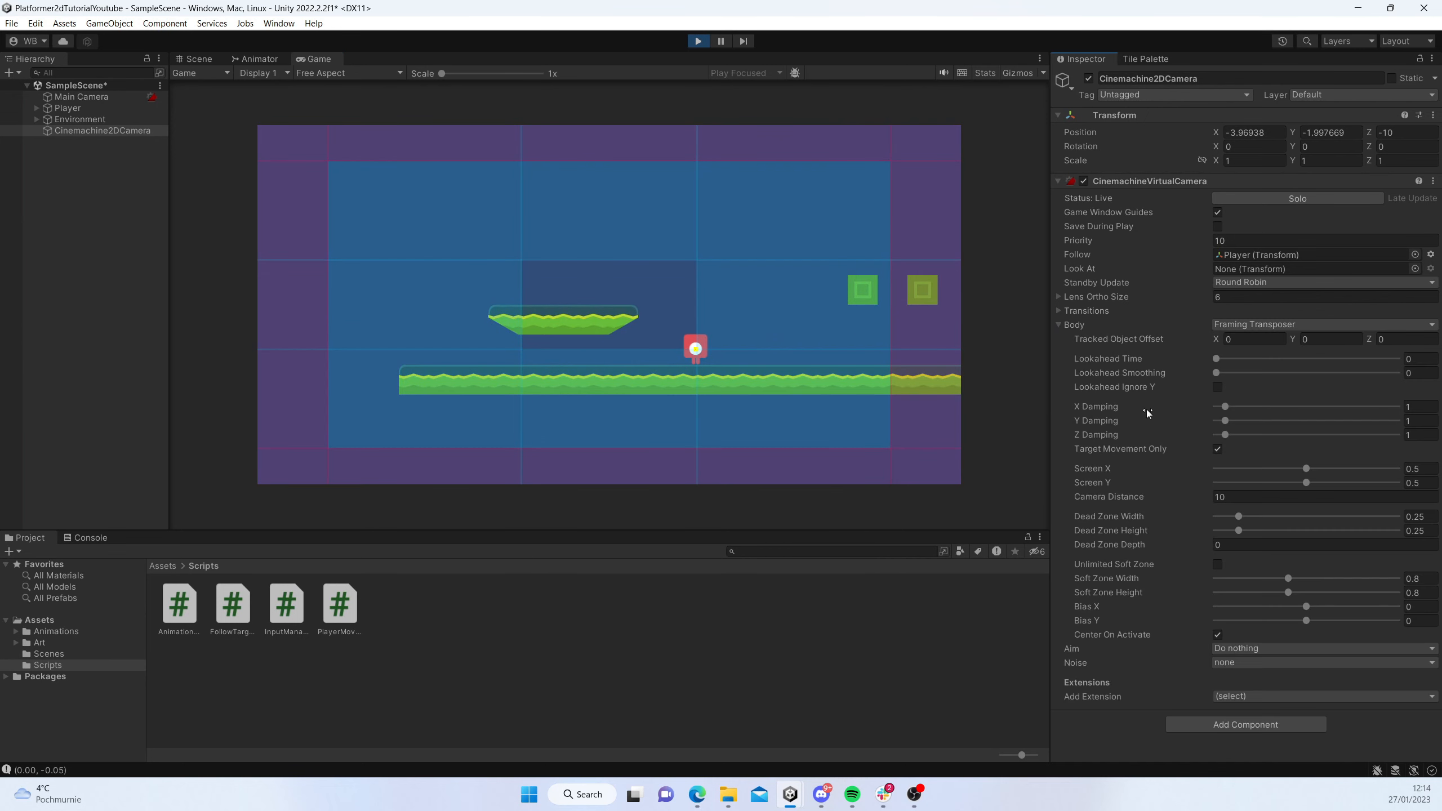
click(1240, 518)
mouse_move(1238, 516)
mouse_down()
mouse_move(1220, 516)
mouse_move(1237, 517)
mouse_up()
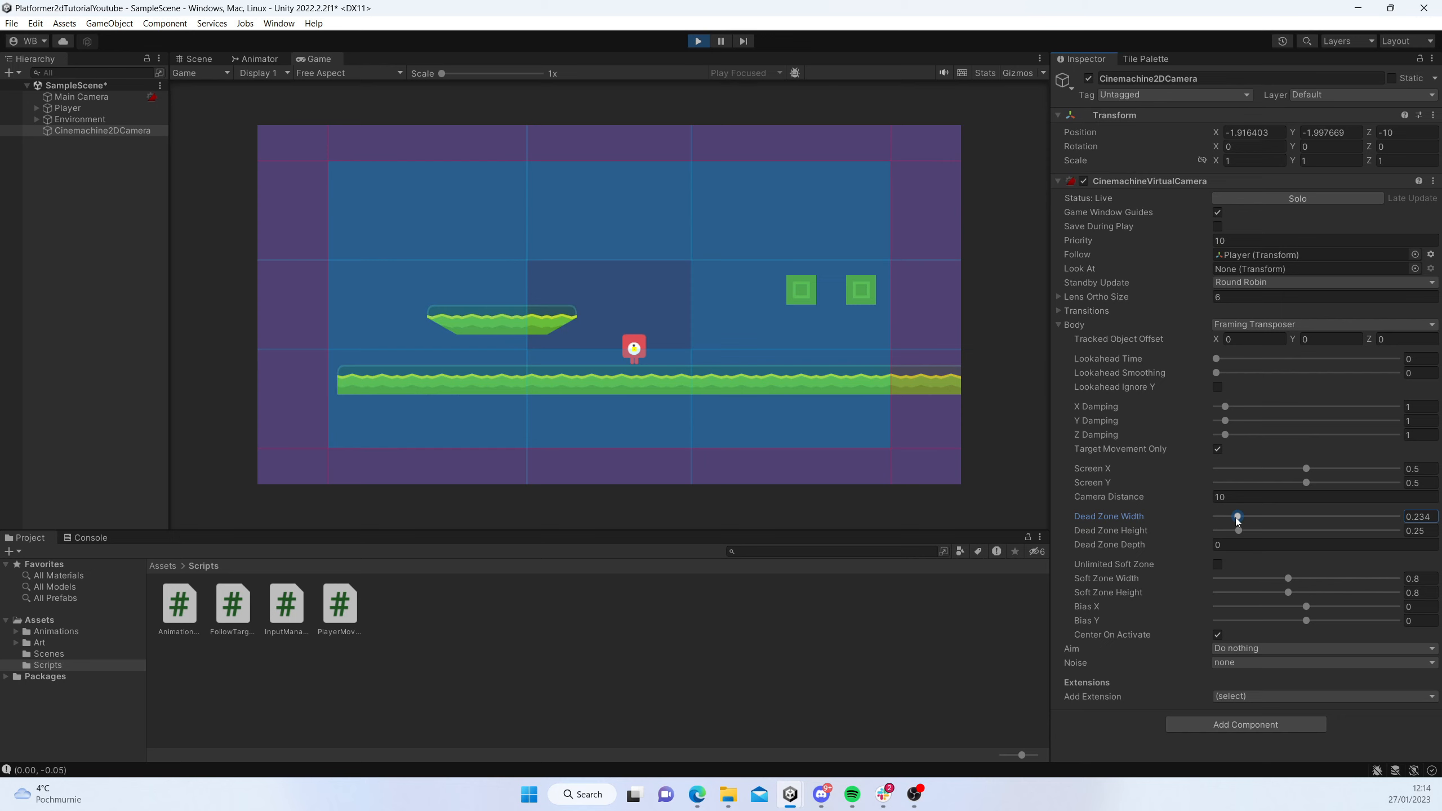
- Run and jump the player across the level to examine the camera's dead zone and soft zone guides, ending play mode when done
click(739, 320)
key(a)
key(space)
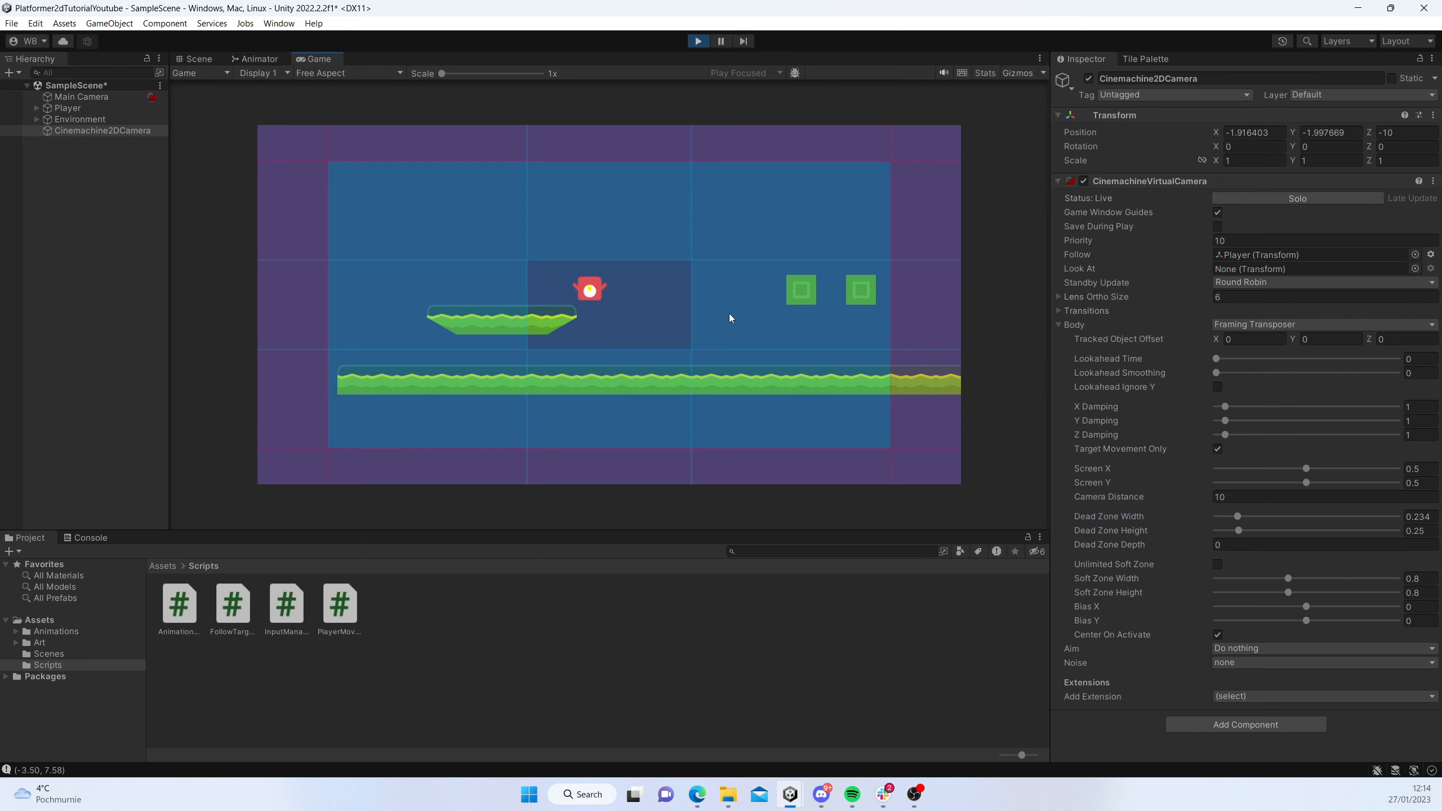
key(d)
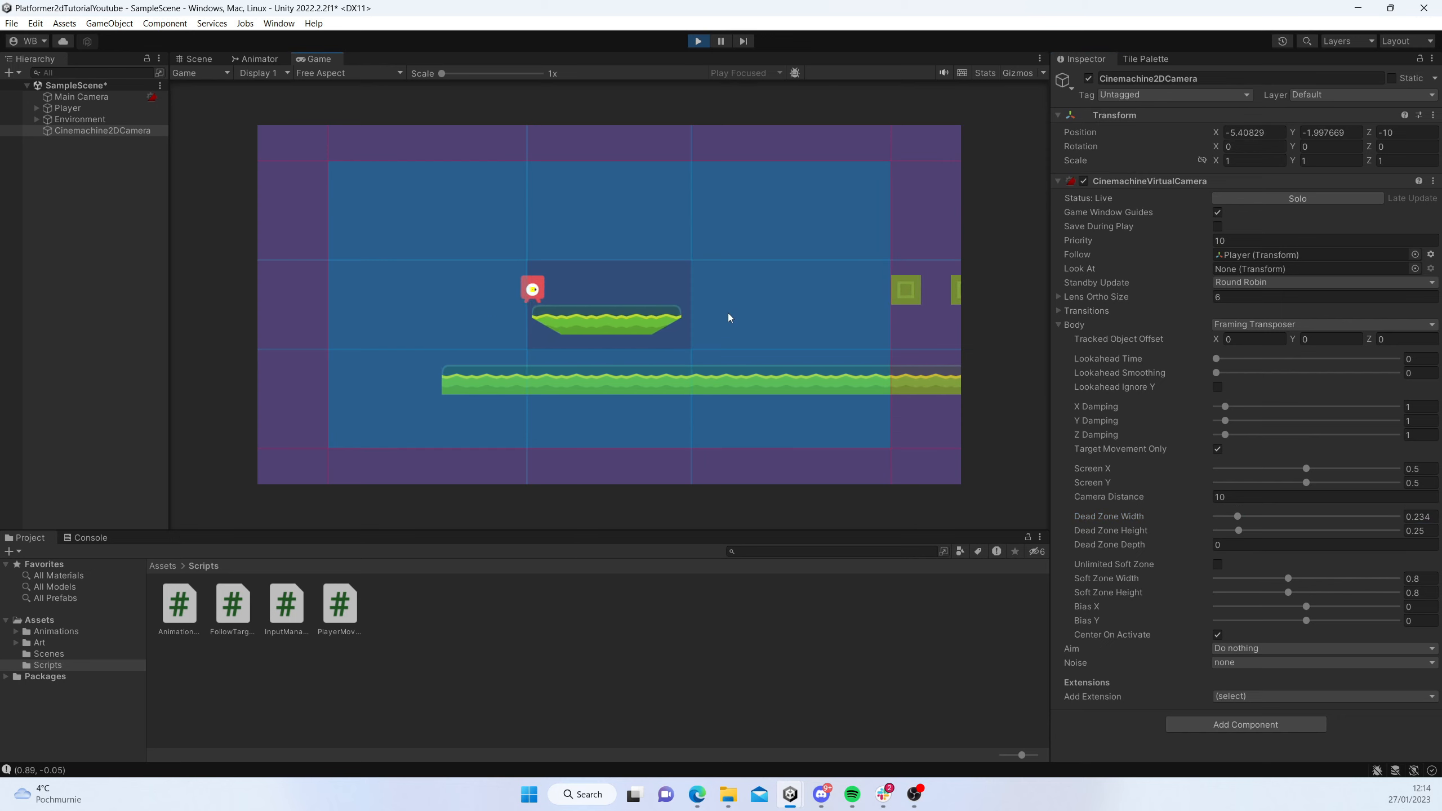
key(space)
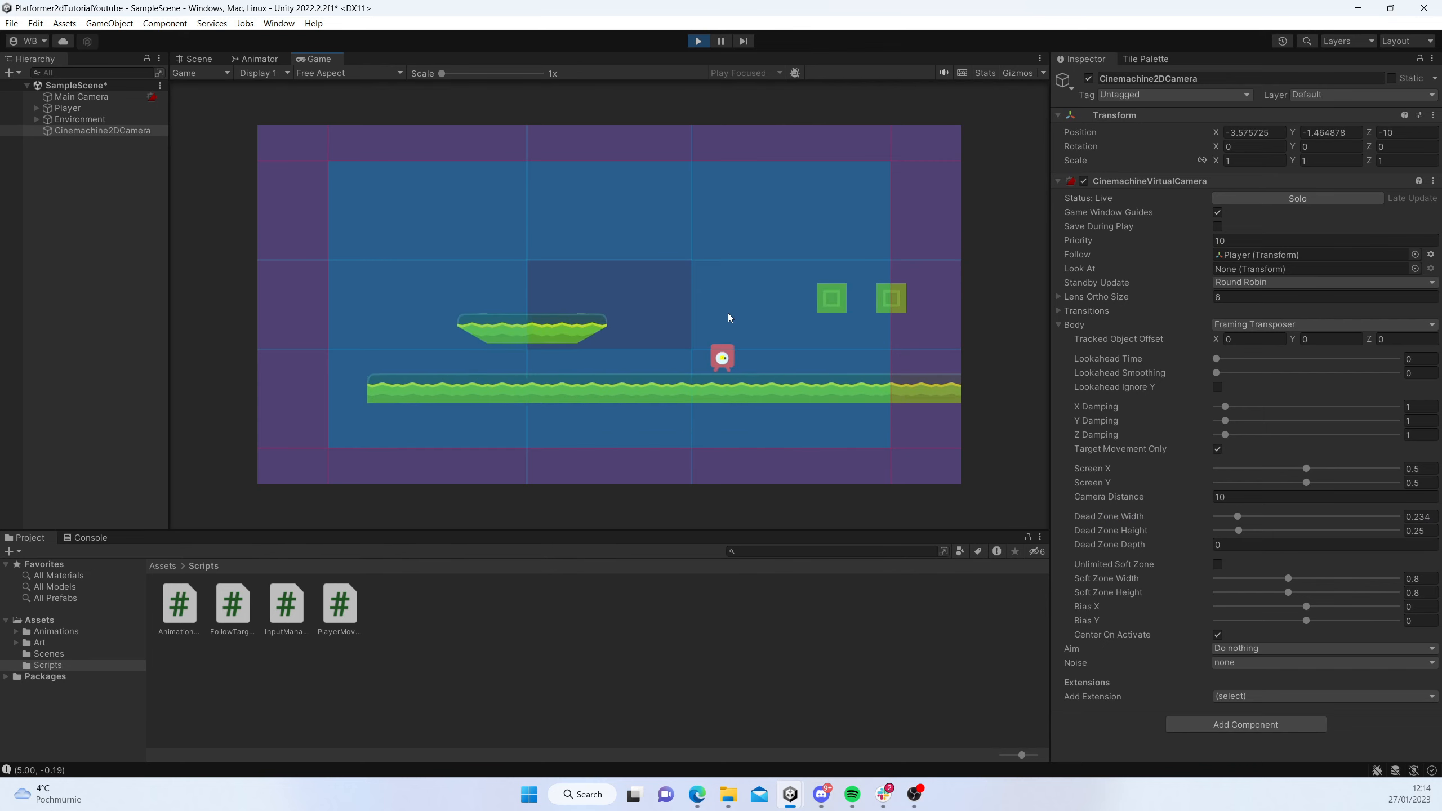
key(space)
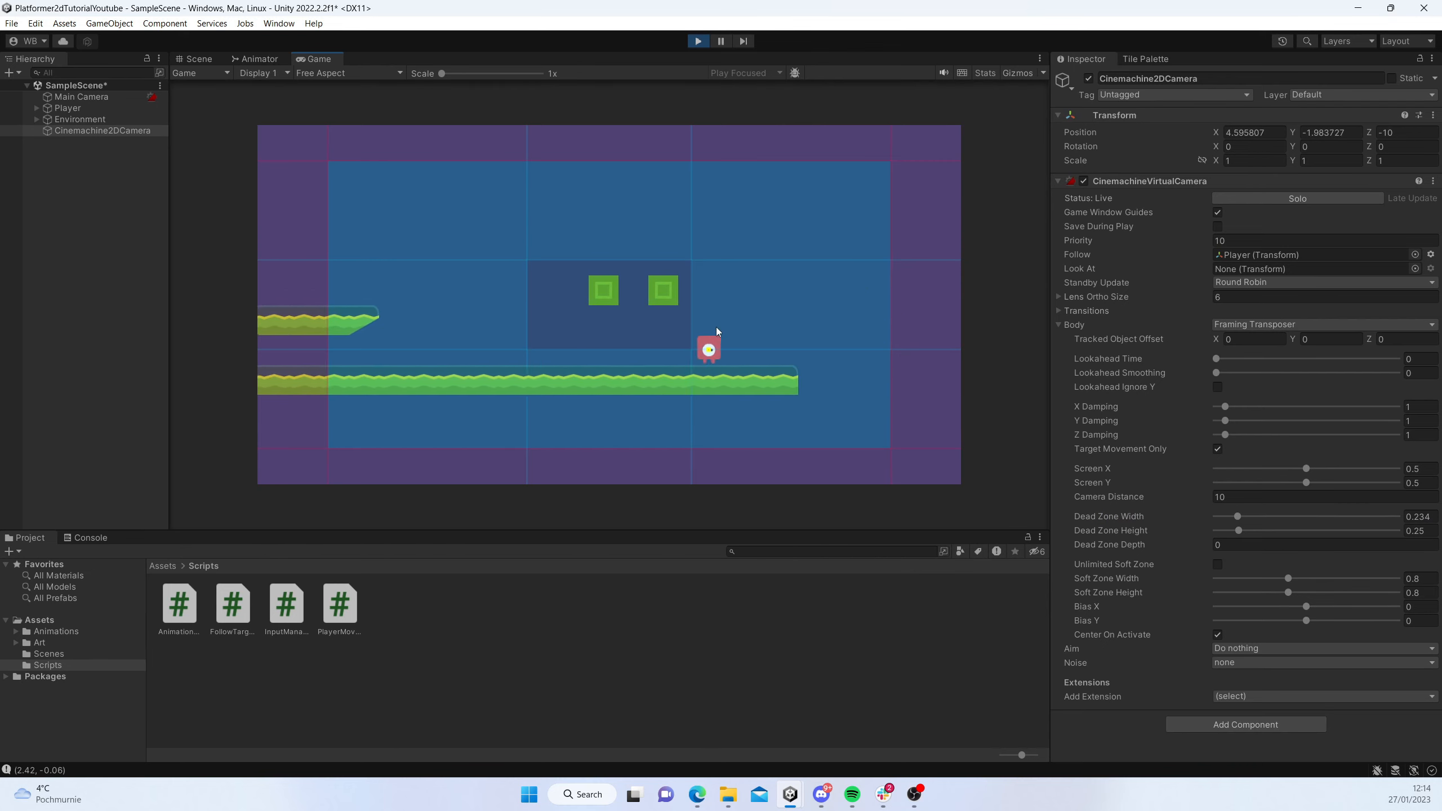
key(a)
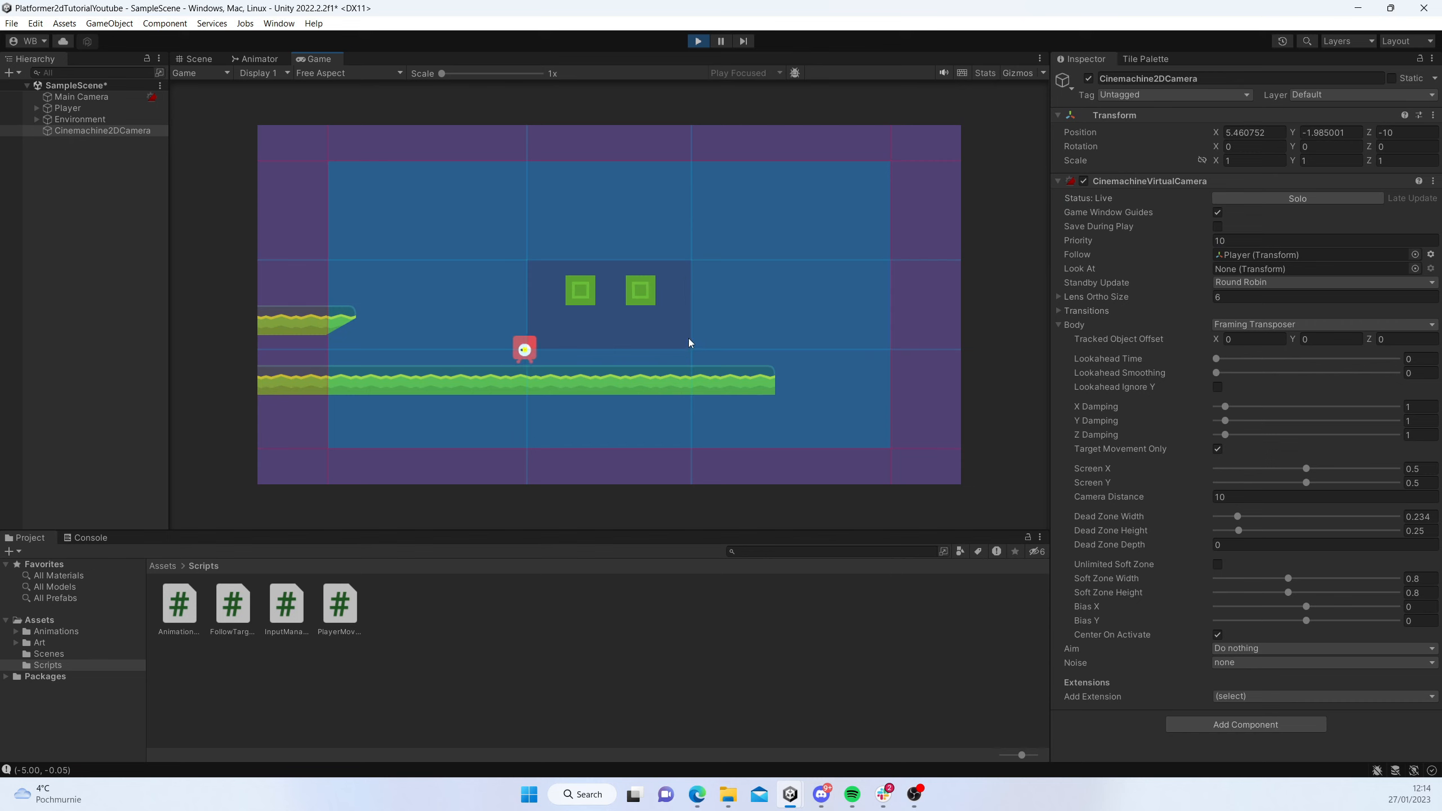
key(space)
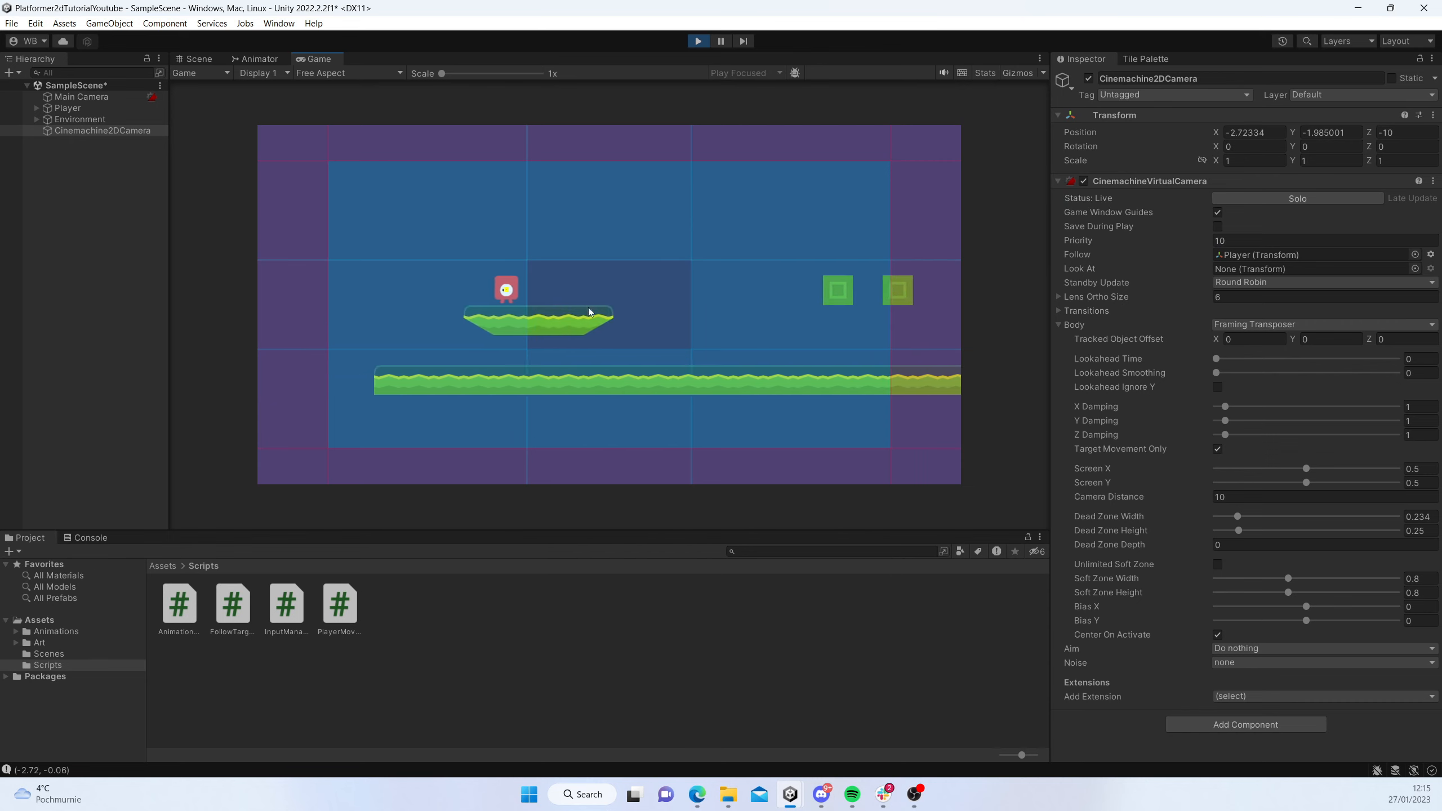
key(d)
key(space)
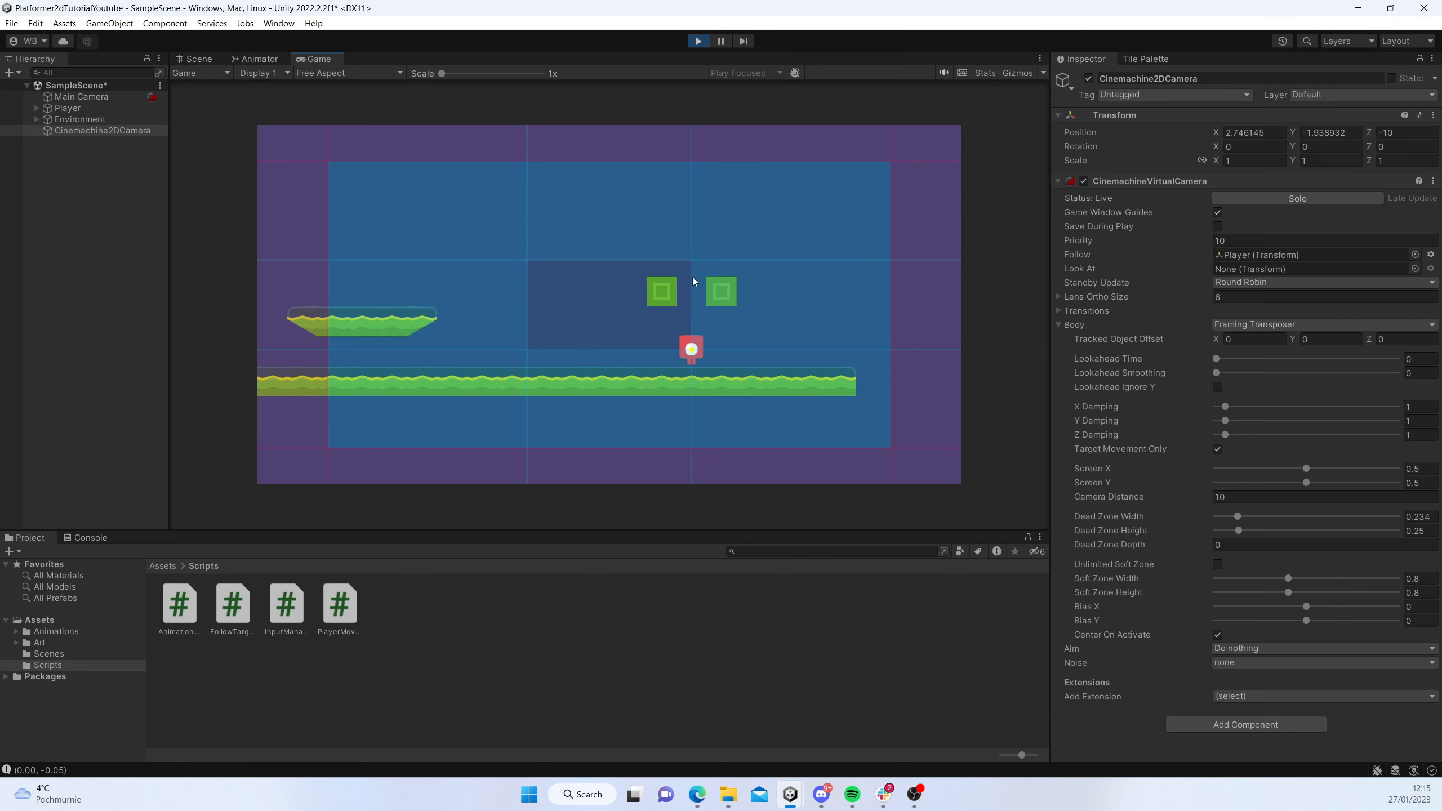
key(a)
key(space)
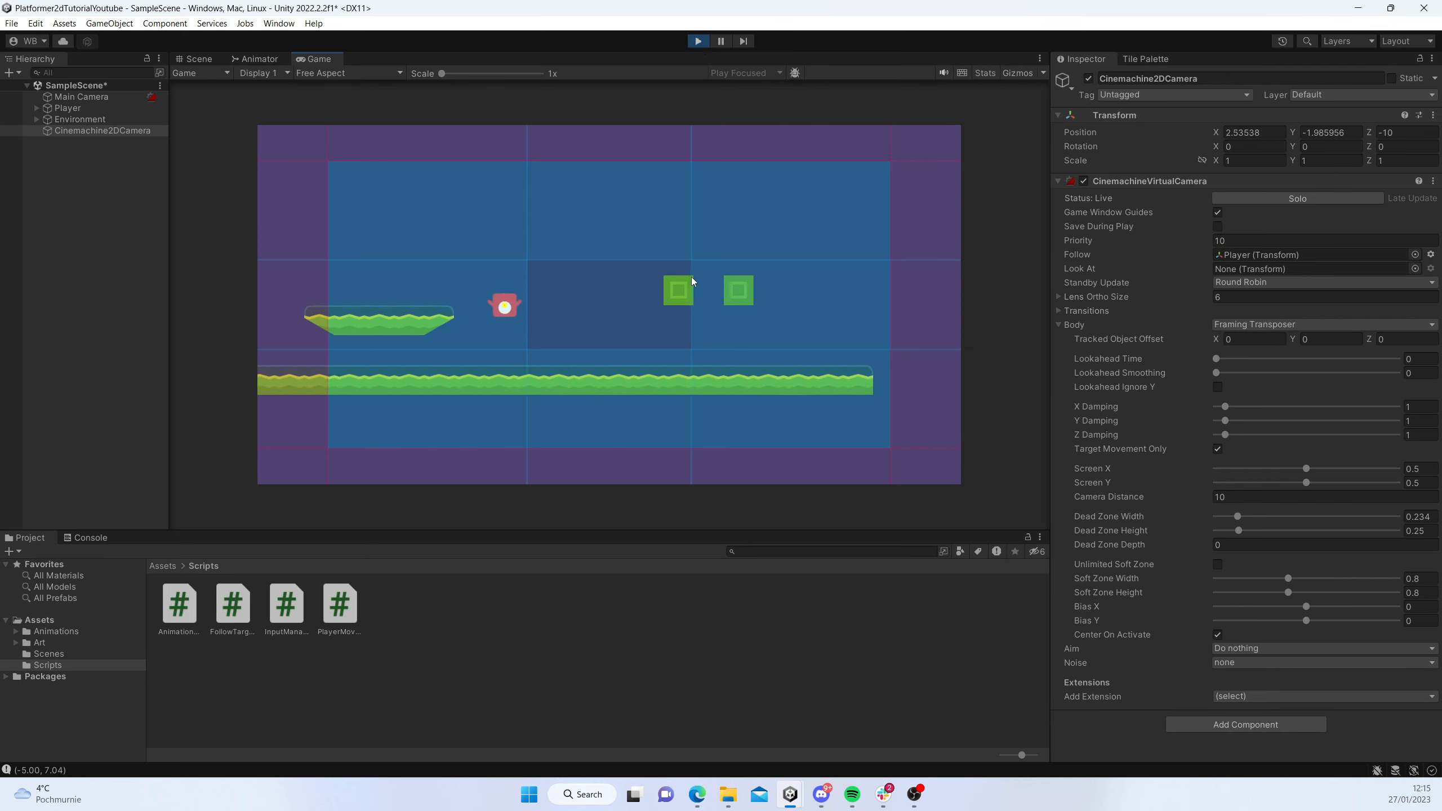
click(699, 42)
click(1358, 8)
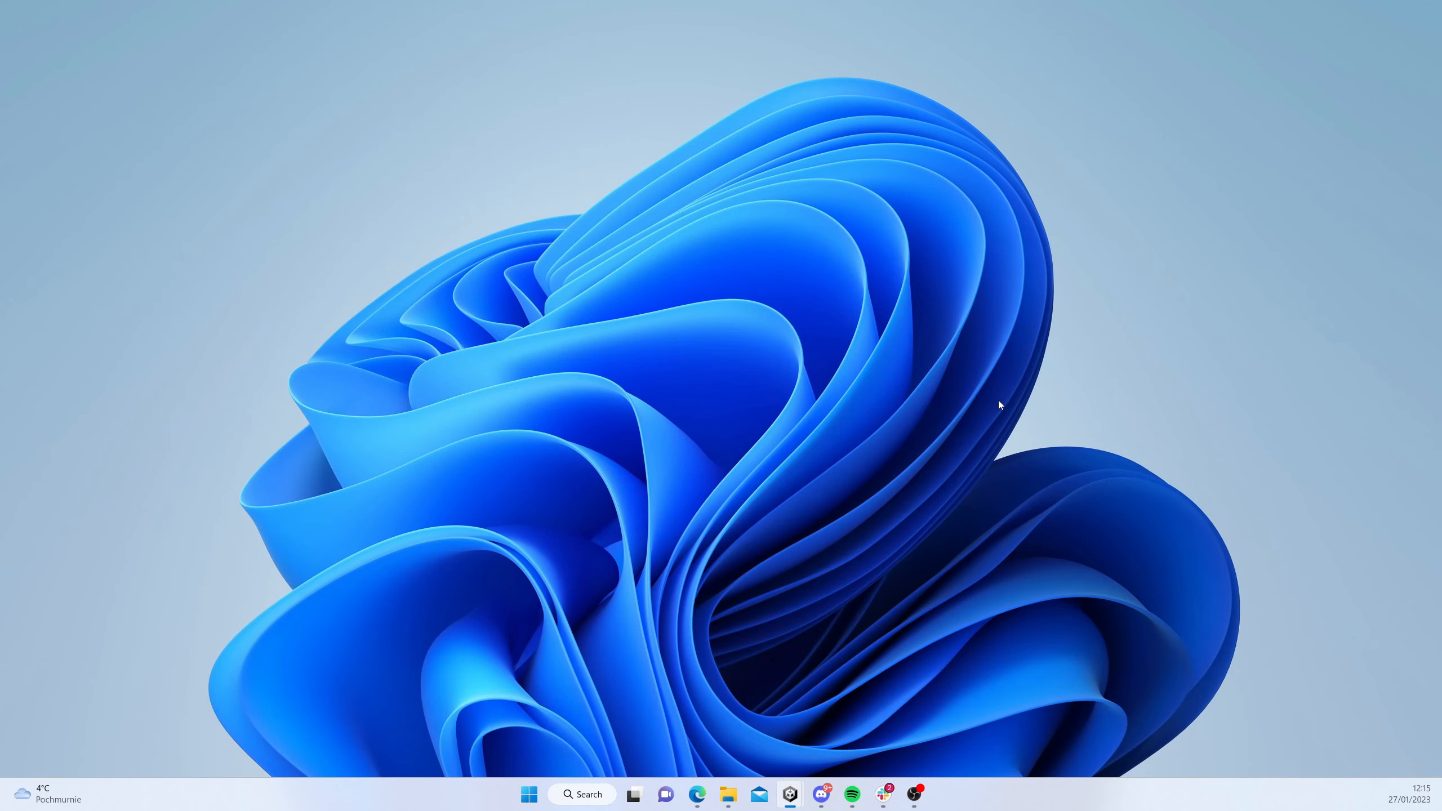
click(914, 794)
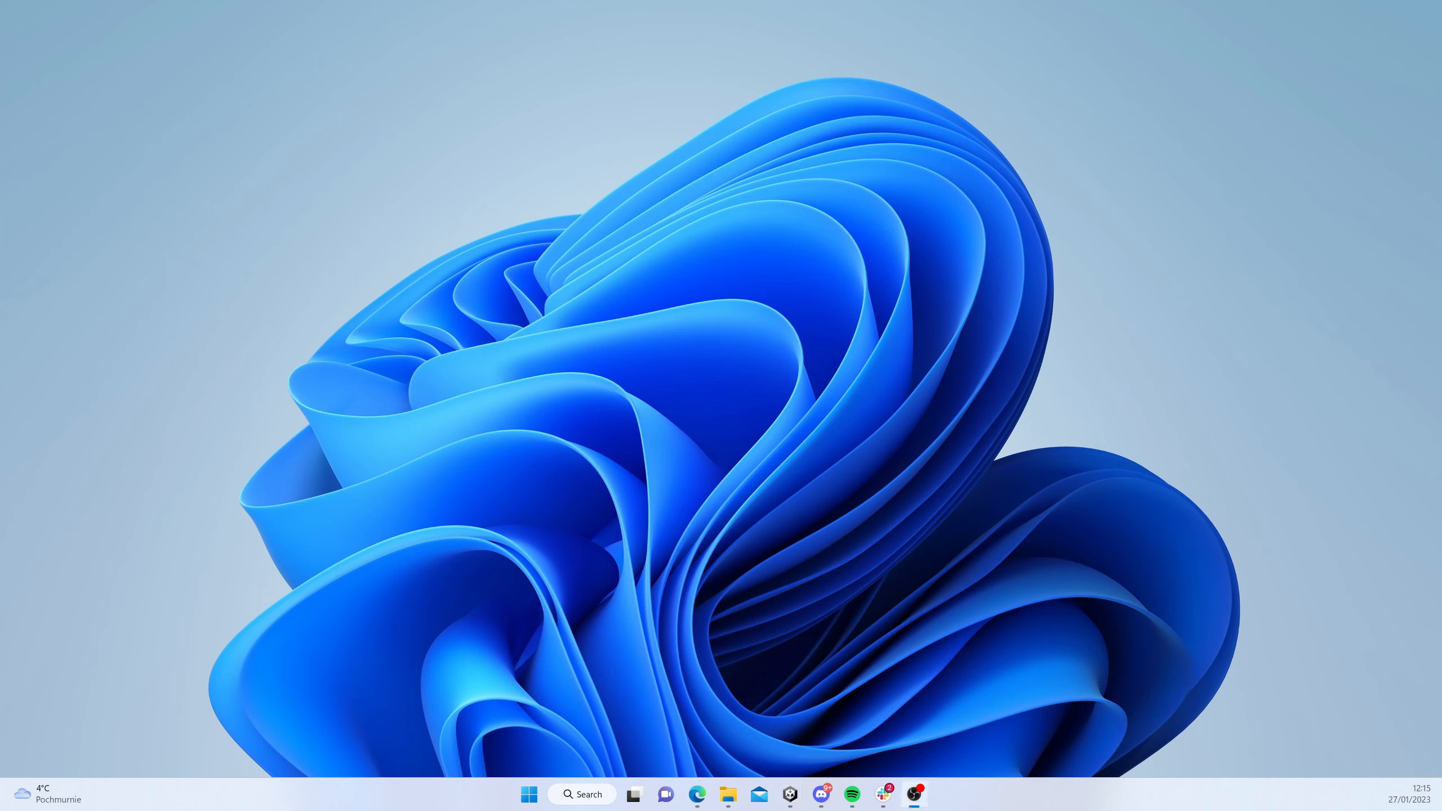